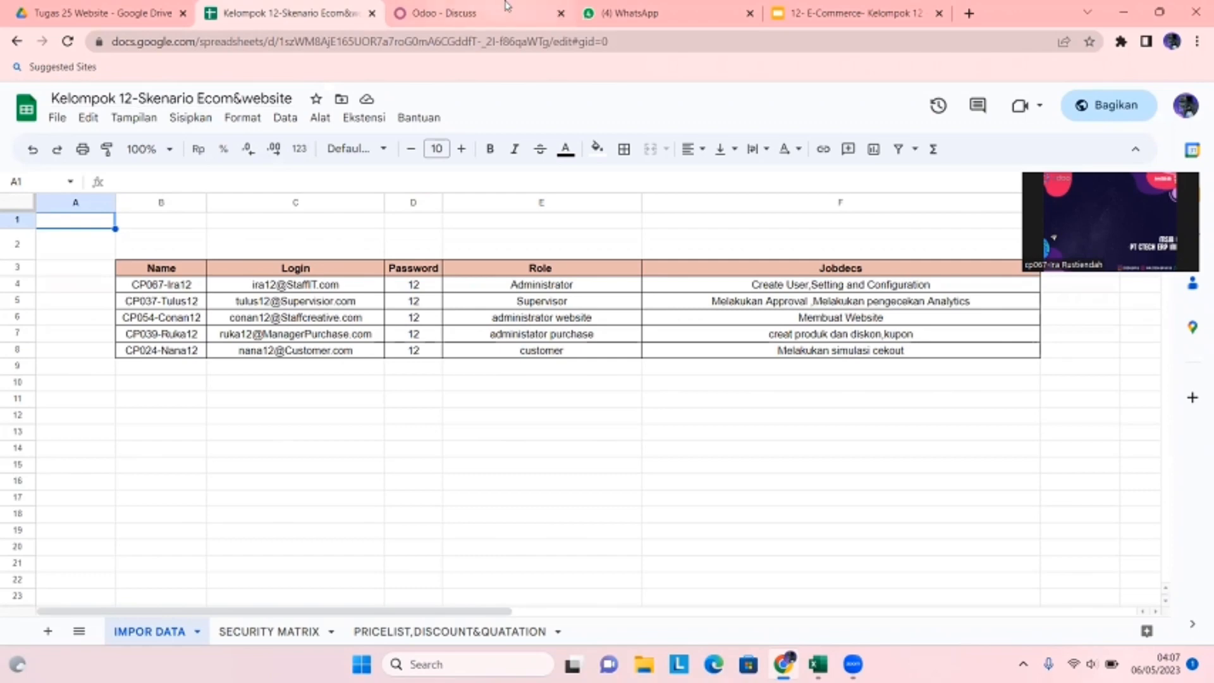
- Go to Odoo Settings and open the Manage Users list
left_click(461, 11)
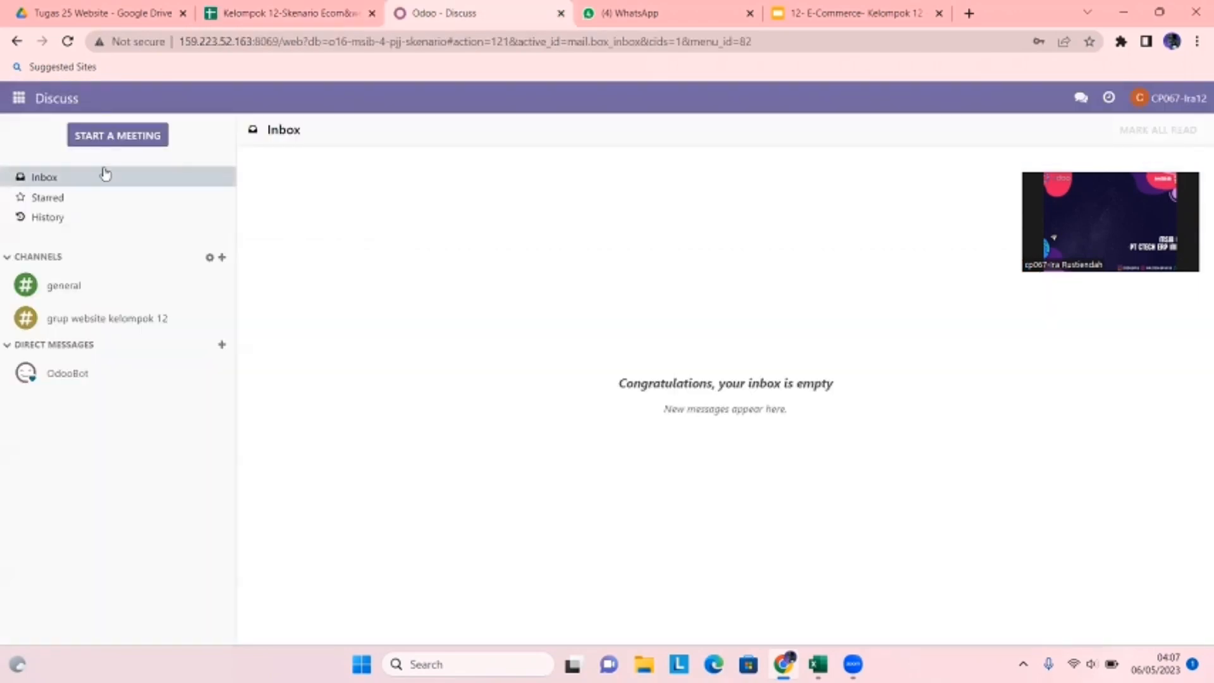
left_click(19, 98)
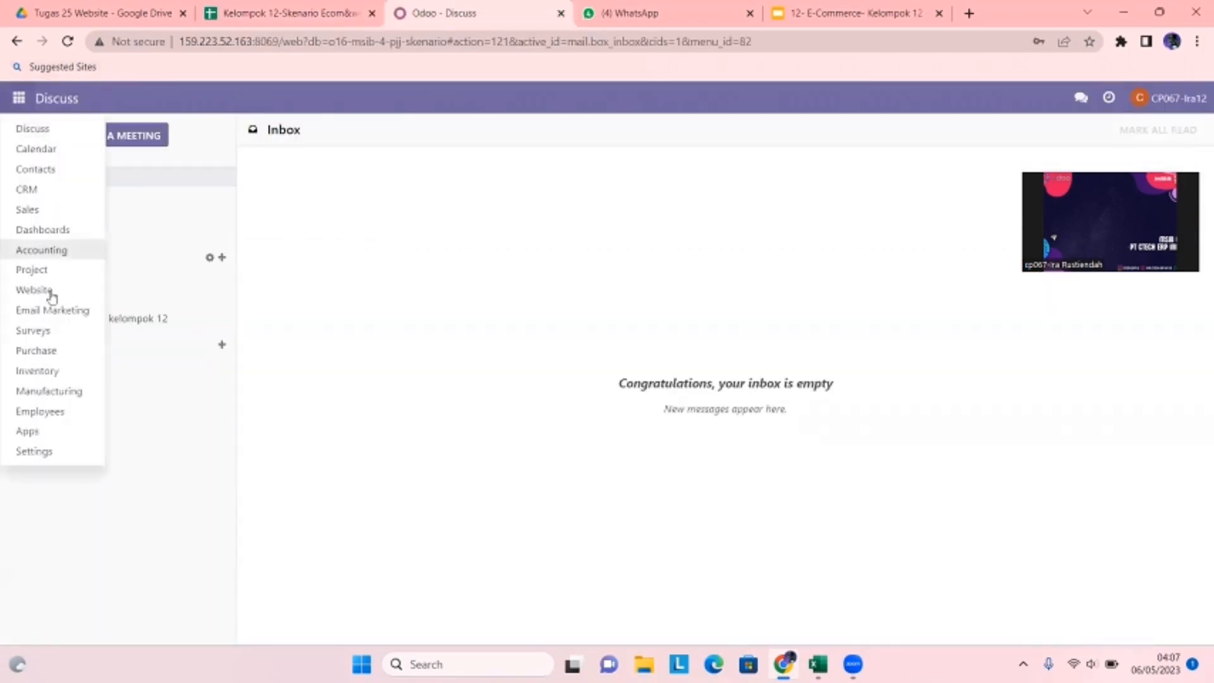
left_click(50, 451)
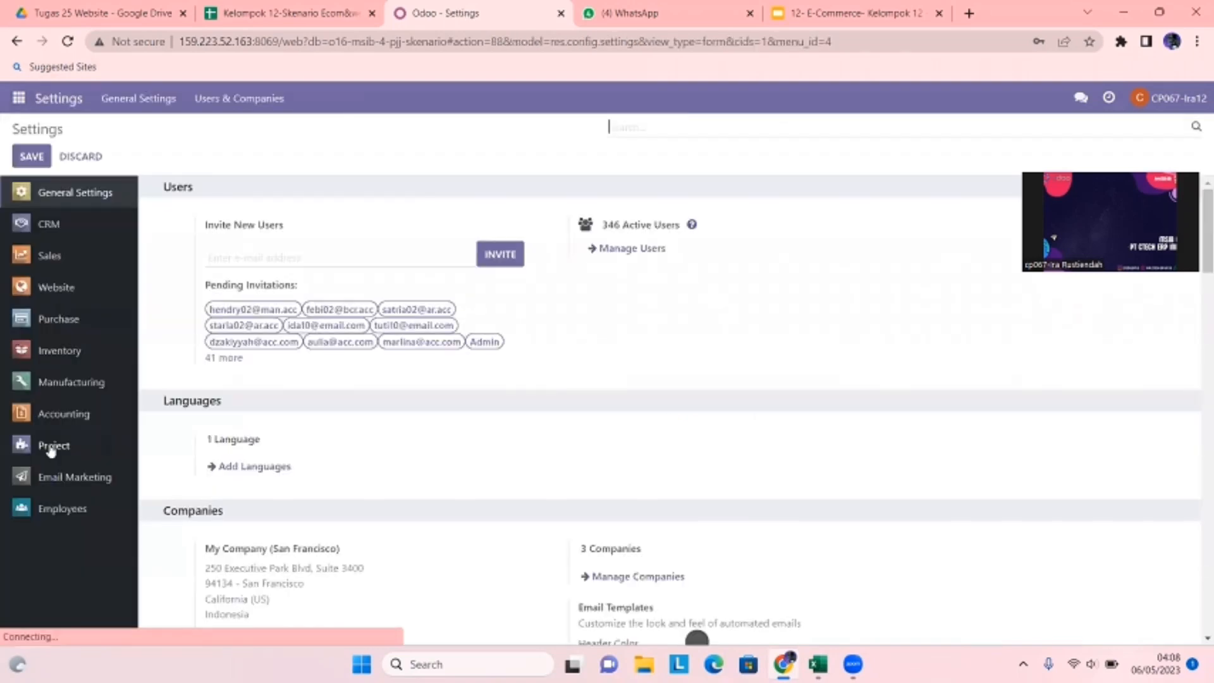
left_click(642, 249)
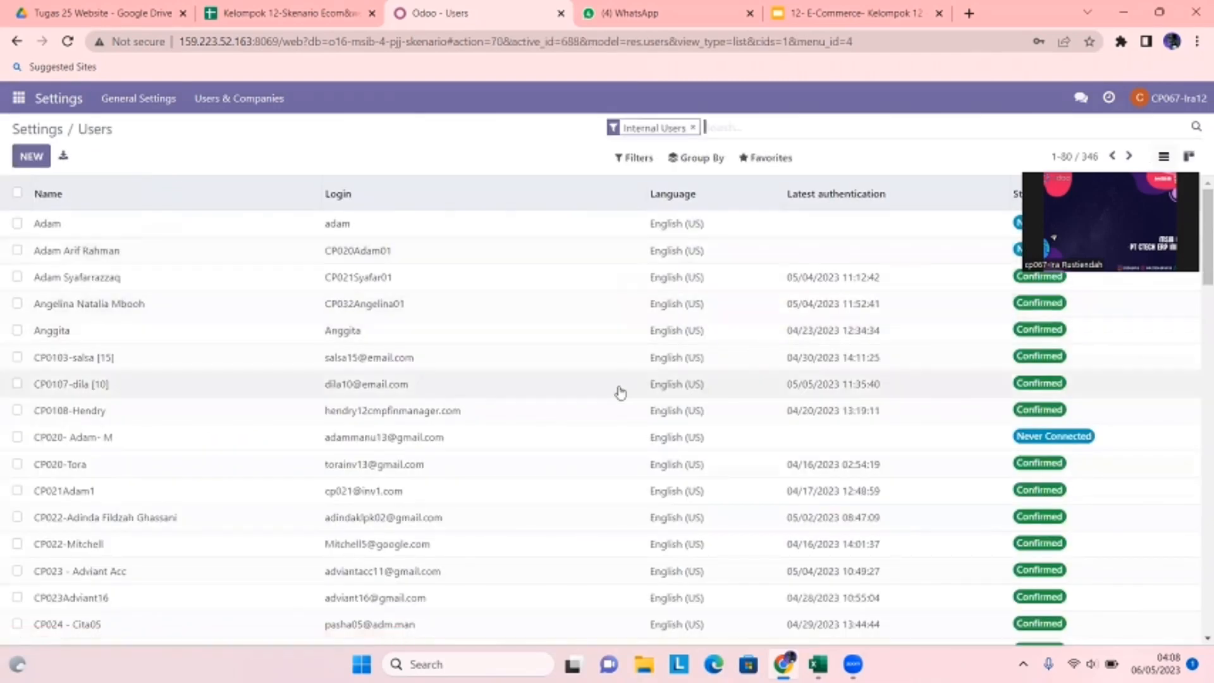
- Choose Import records from the Favorites menu of the Users list
scroll(620, 392, "down", 5)
scroll(620, 392, "down", 3)
scroll(696, 342, "up", 10)
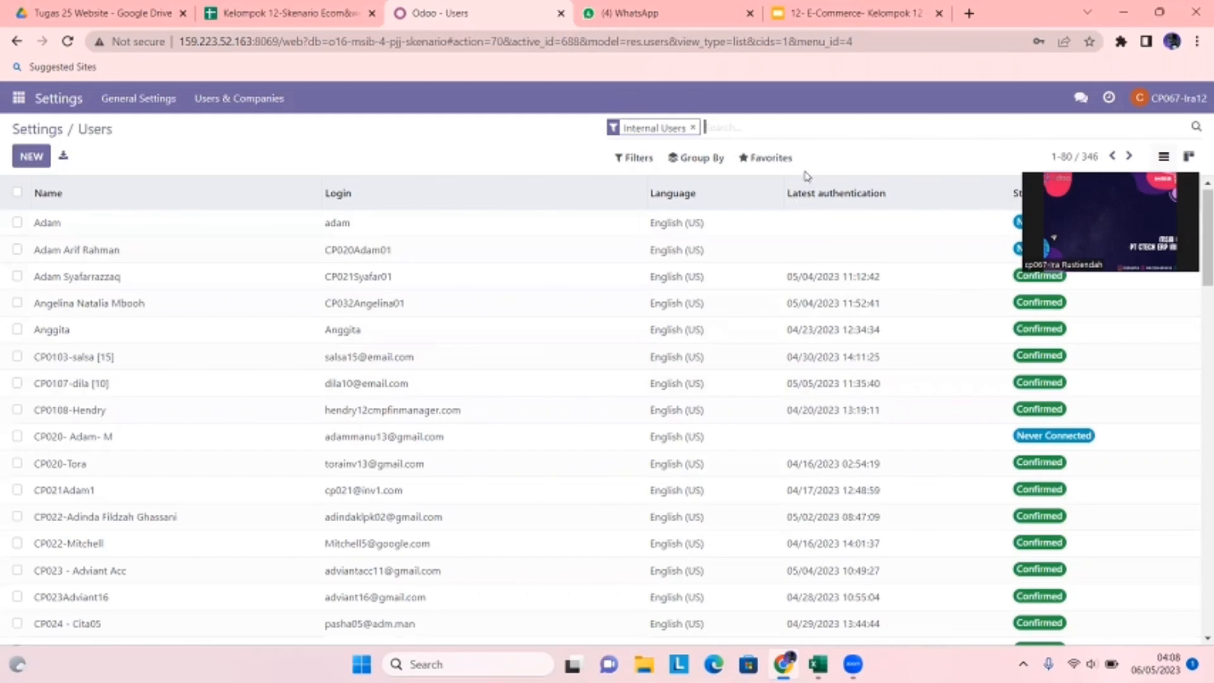
left_click(767, 158)
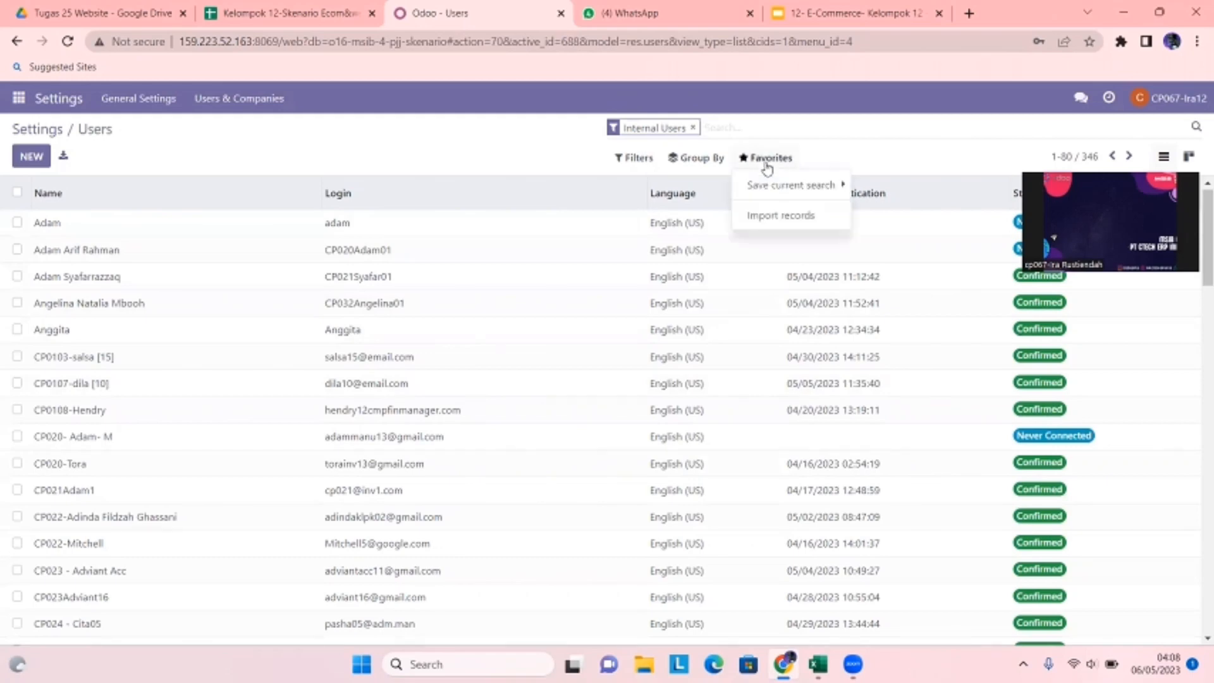
left_click(772, 217)
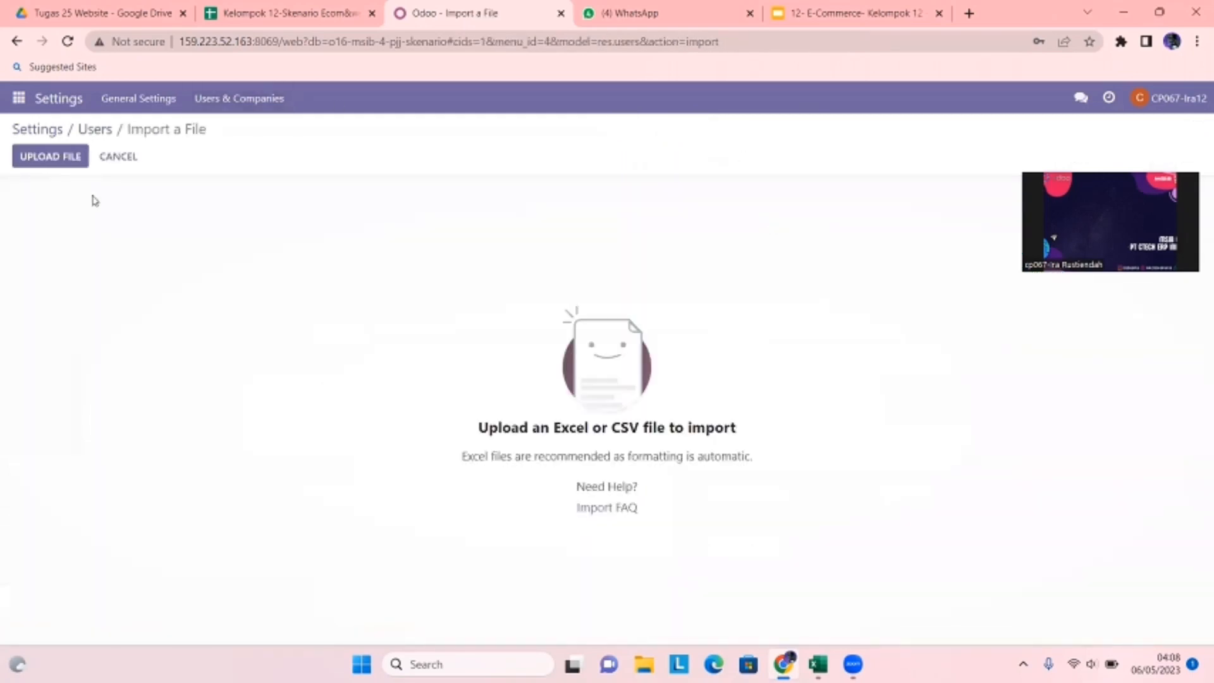
left_click(818, 664)
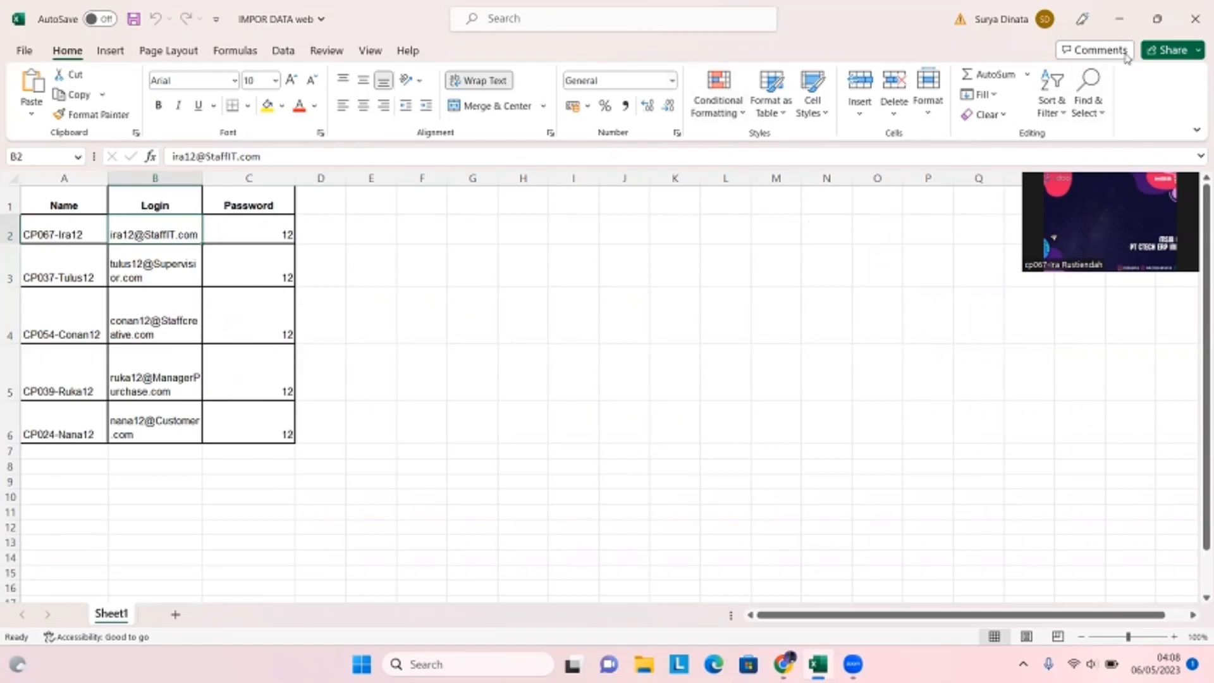
left_click(1125, 8)
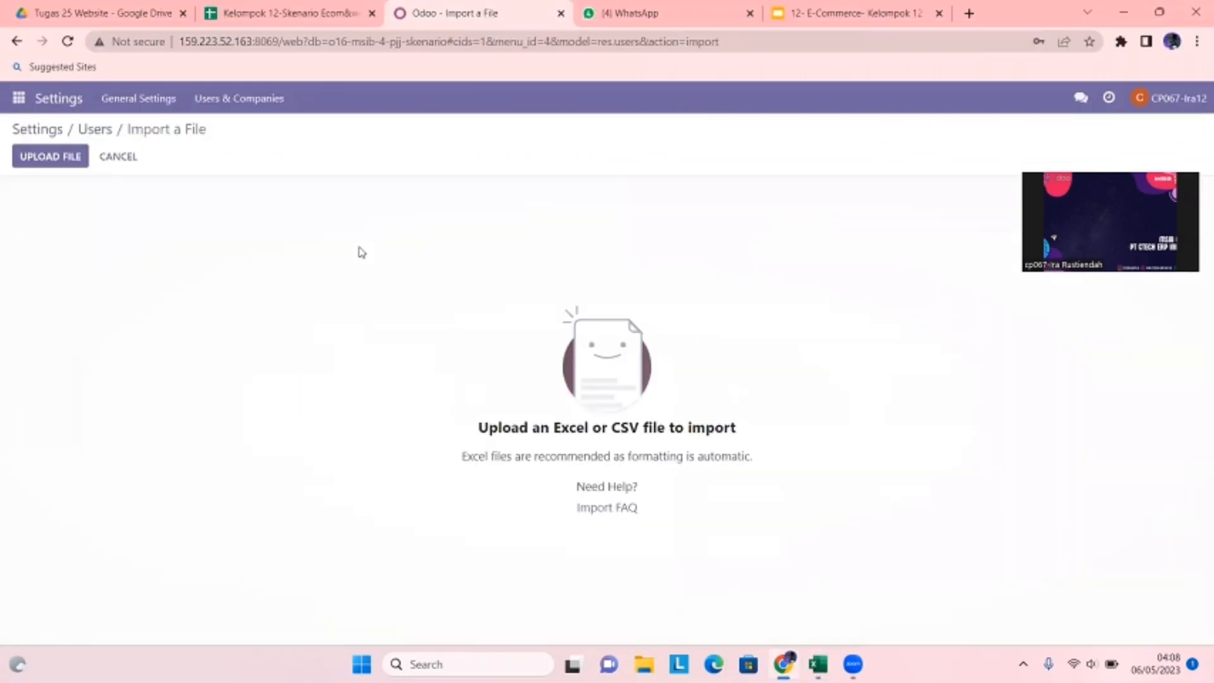
left_click(22, 156)
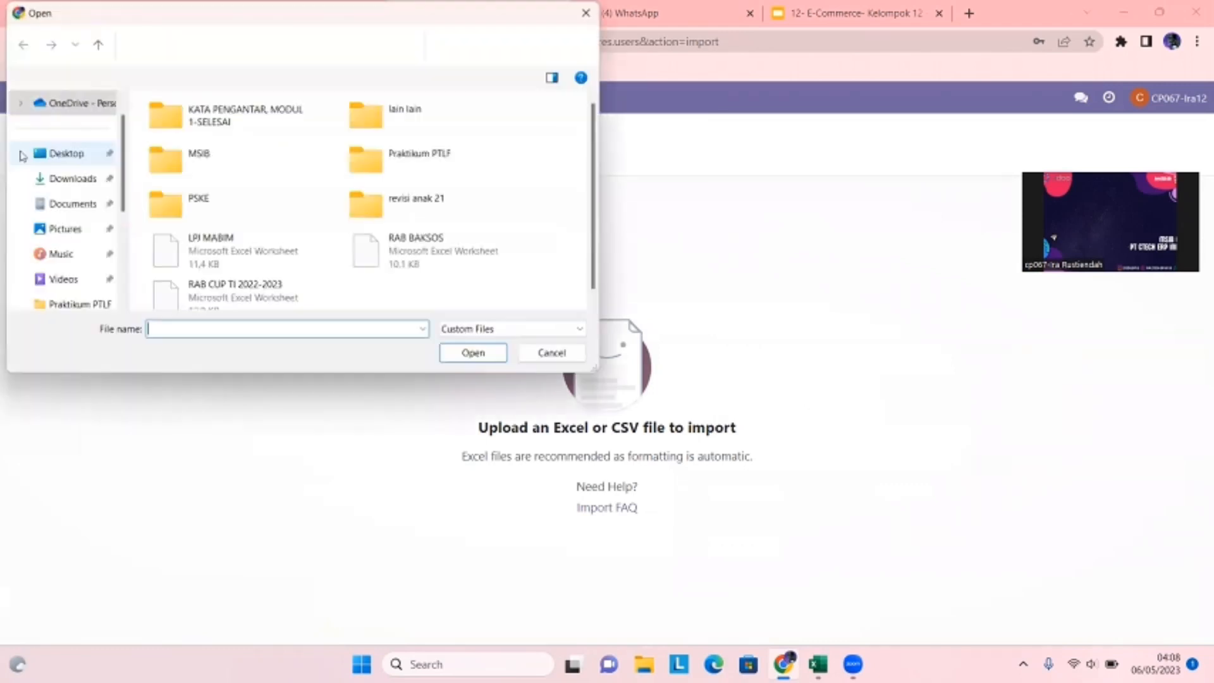
left_click(551, 353)
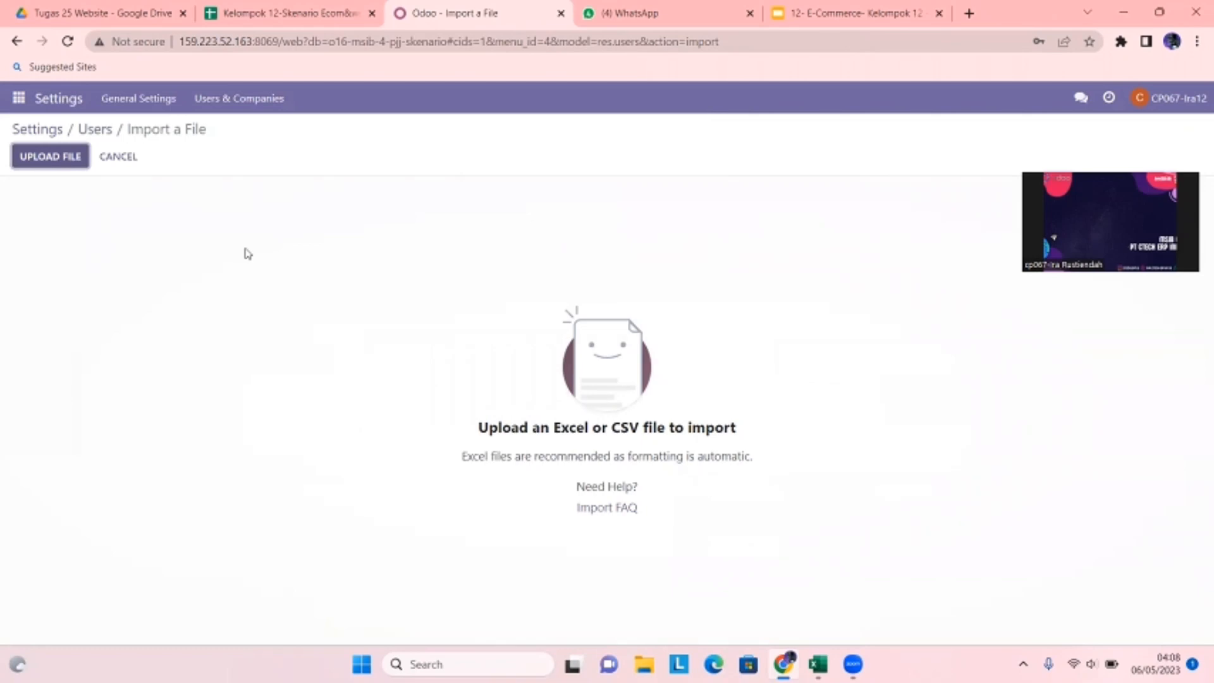
left_click(18, 99)
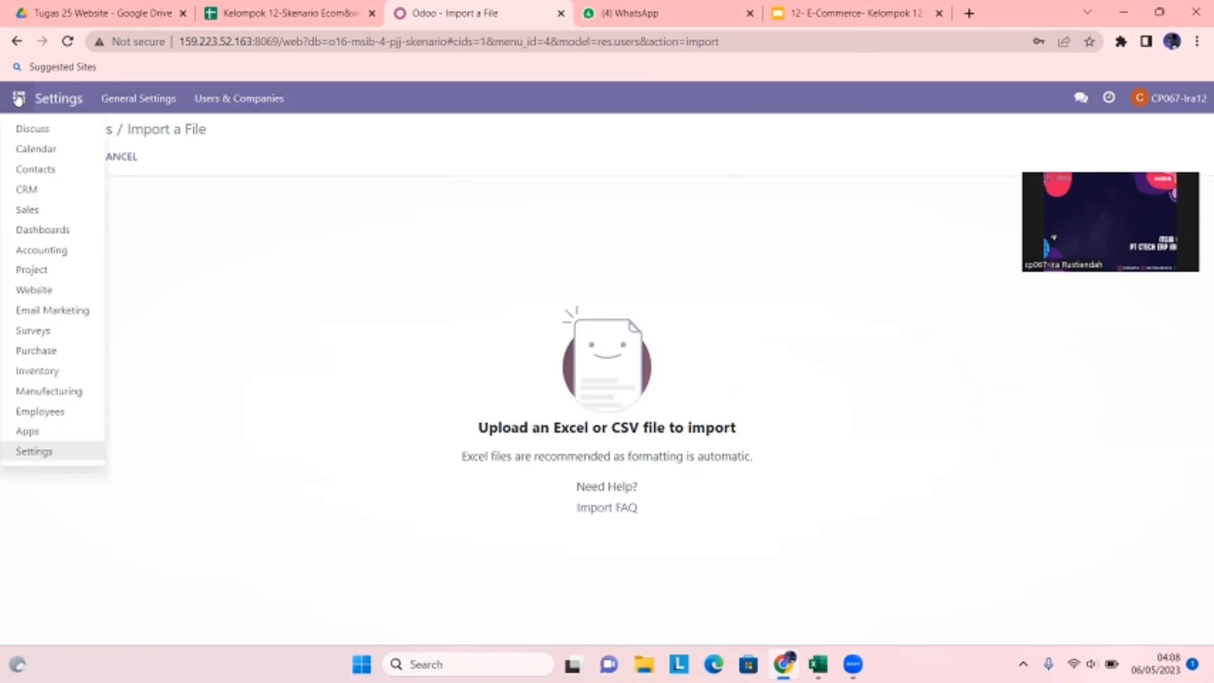
left_click(144, 133)
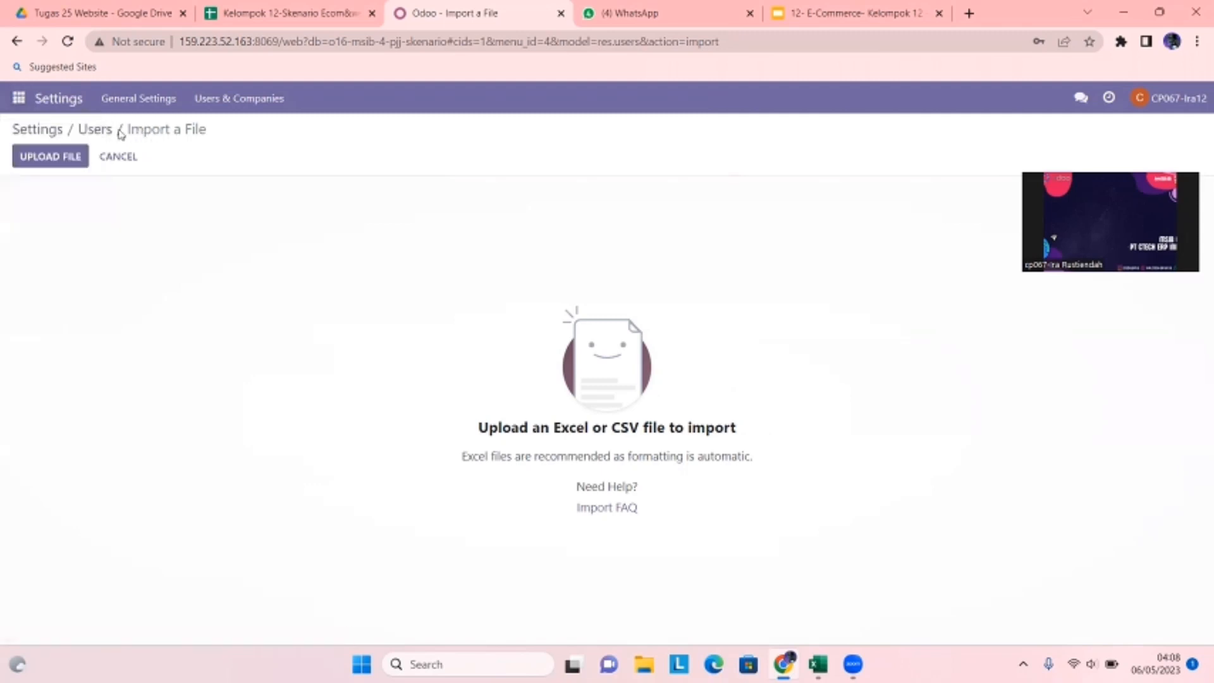
left_click(79, 133)
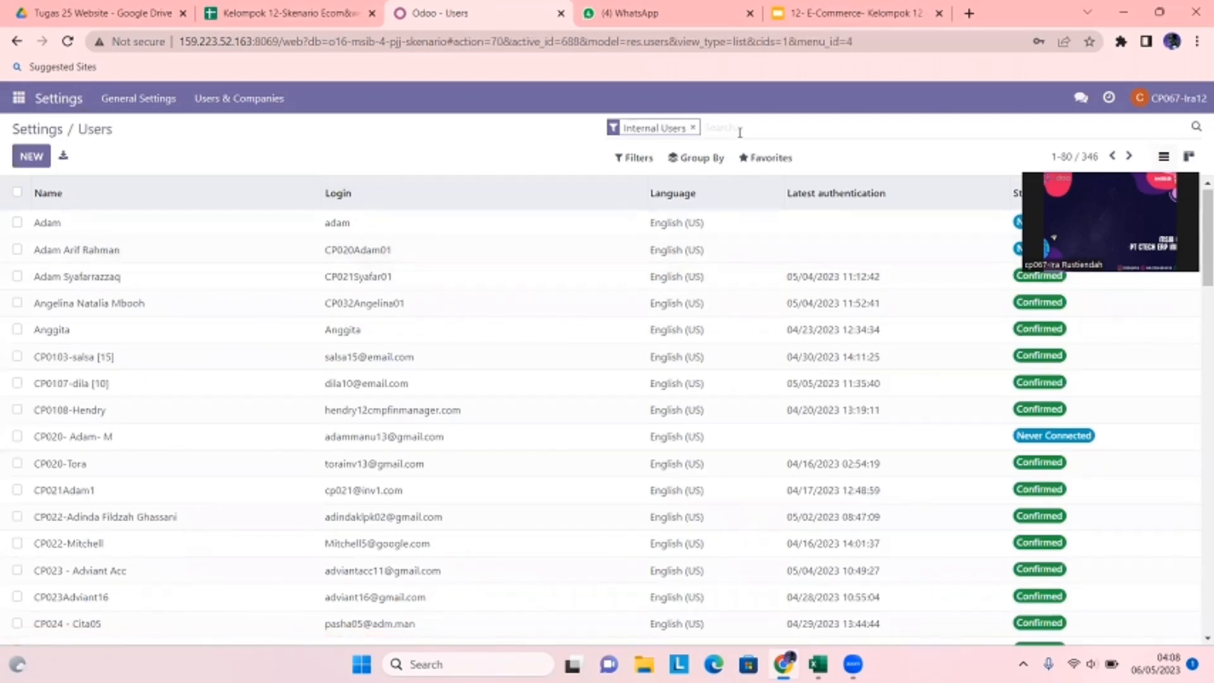
- Search users for '12' and open the website administrator's user record
type("12")
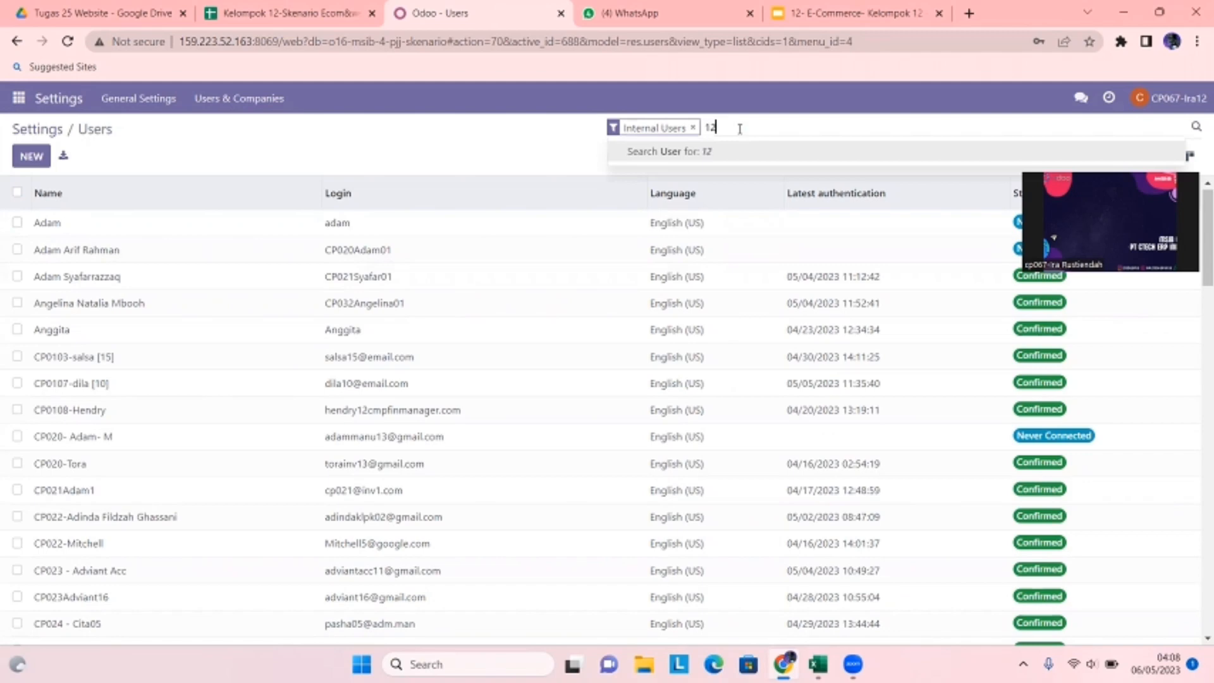
key("Return")
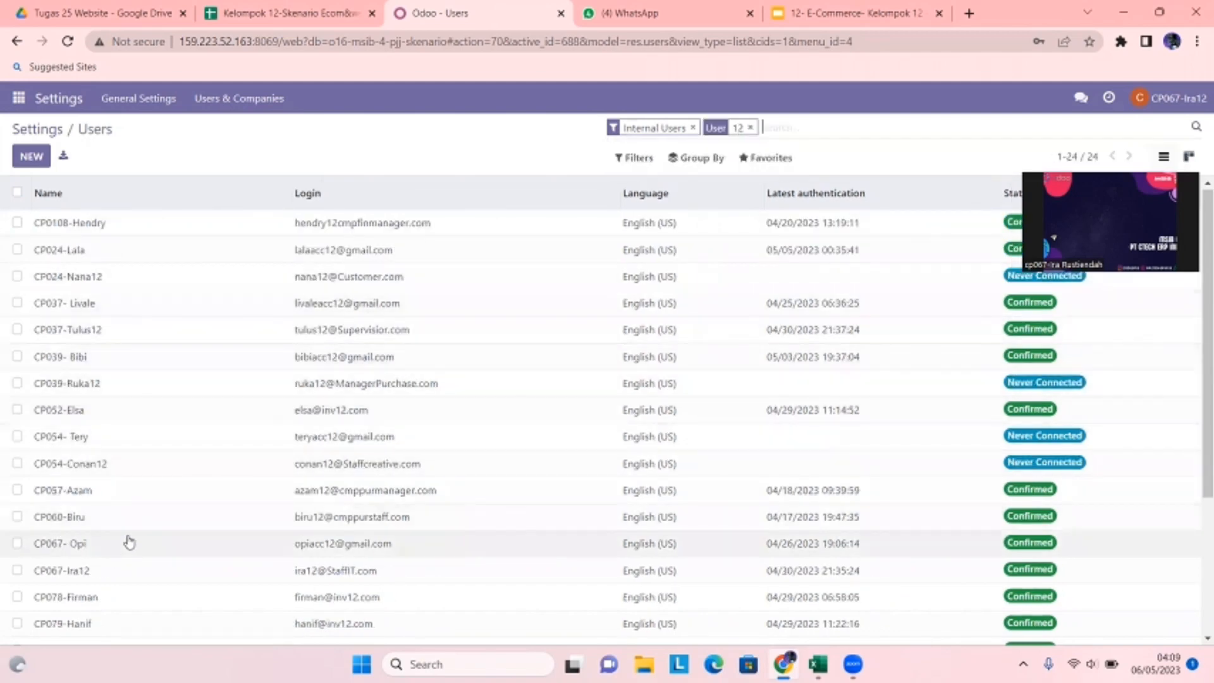
left_click(168, 468)
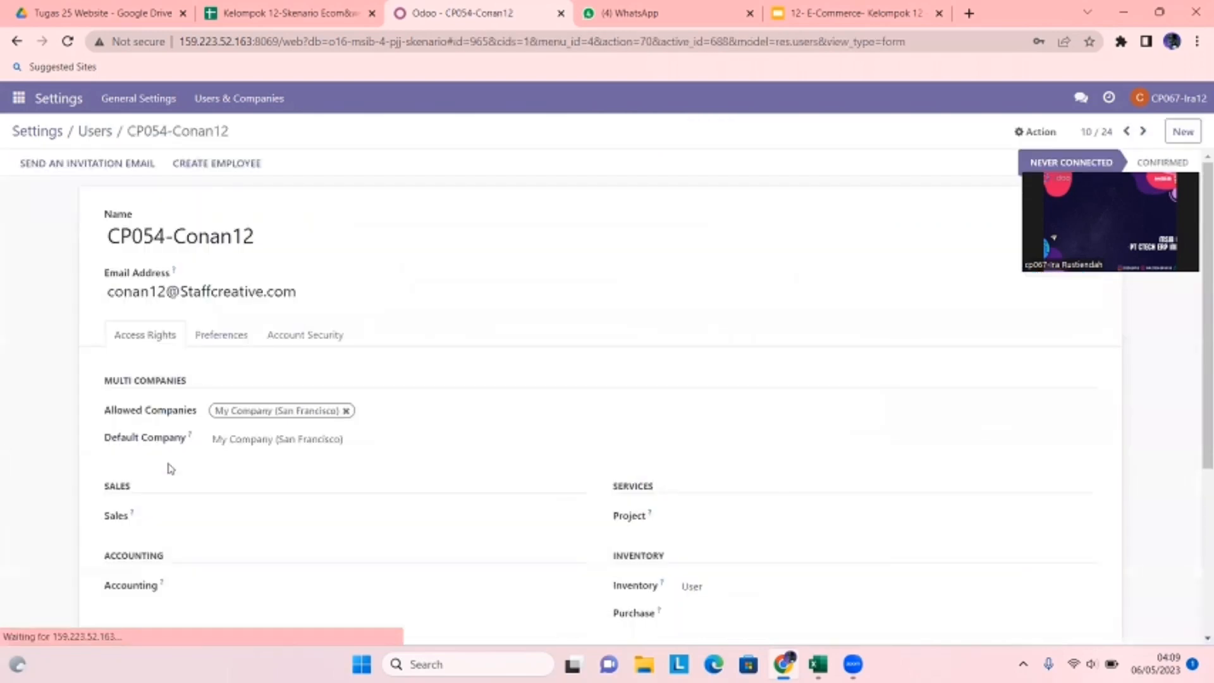
left_click(285, 9)
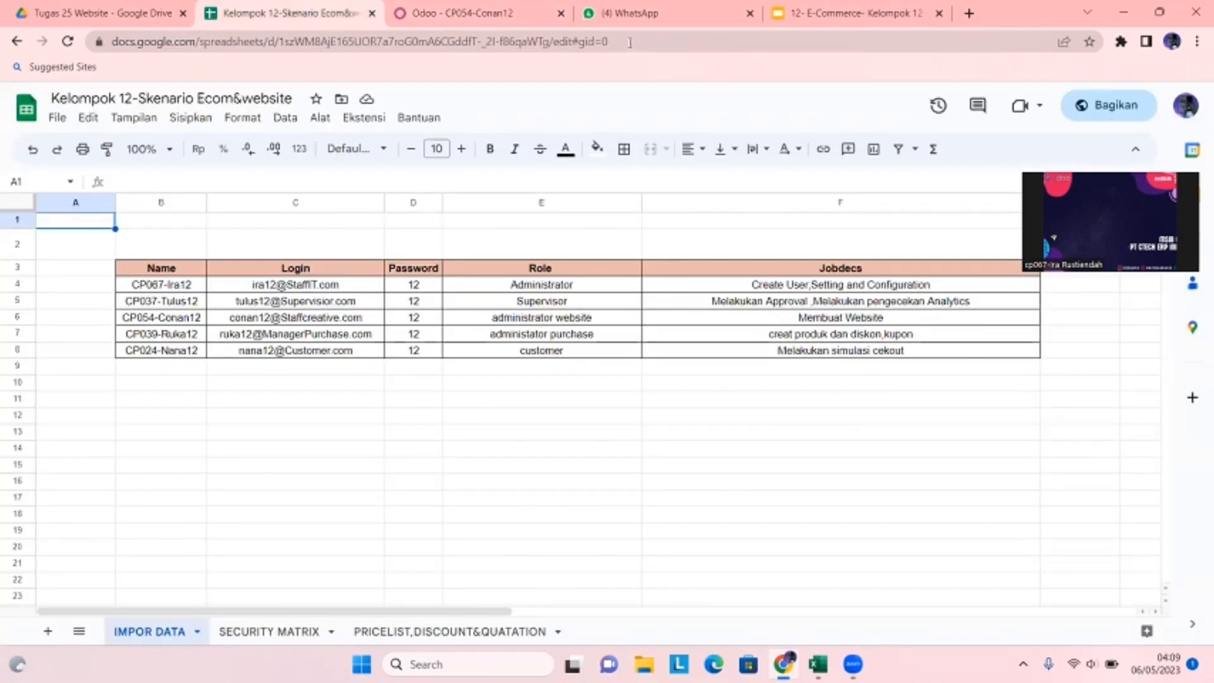
left_click(495, 7)
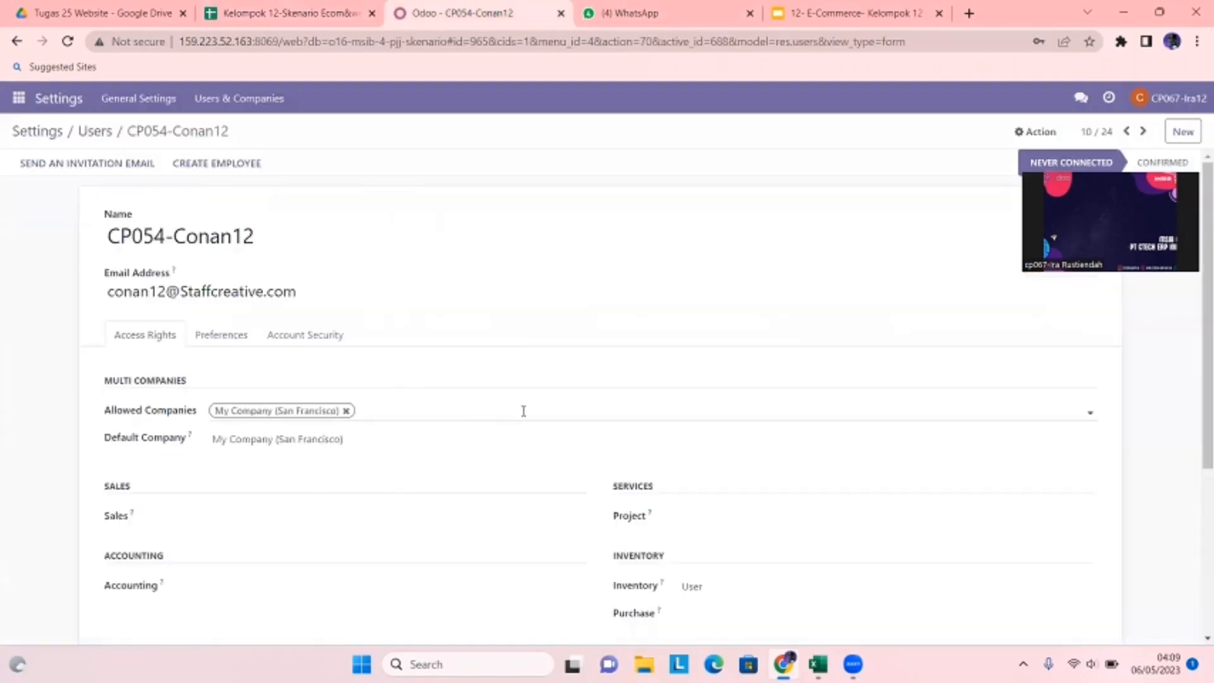
- Confirm the user's Website access stays at Editor and Designer
scroll(522, 414, "down", 2)
scroll(525, 418, "up", 2)
scroll(525, 418, "down", 5)
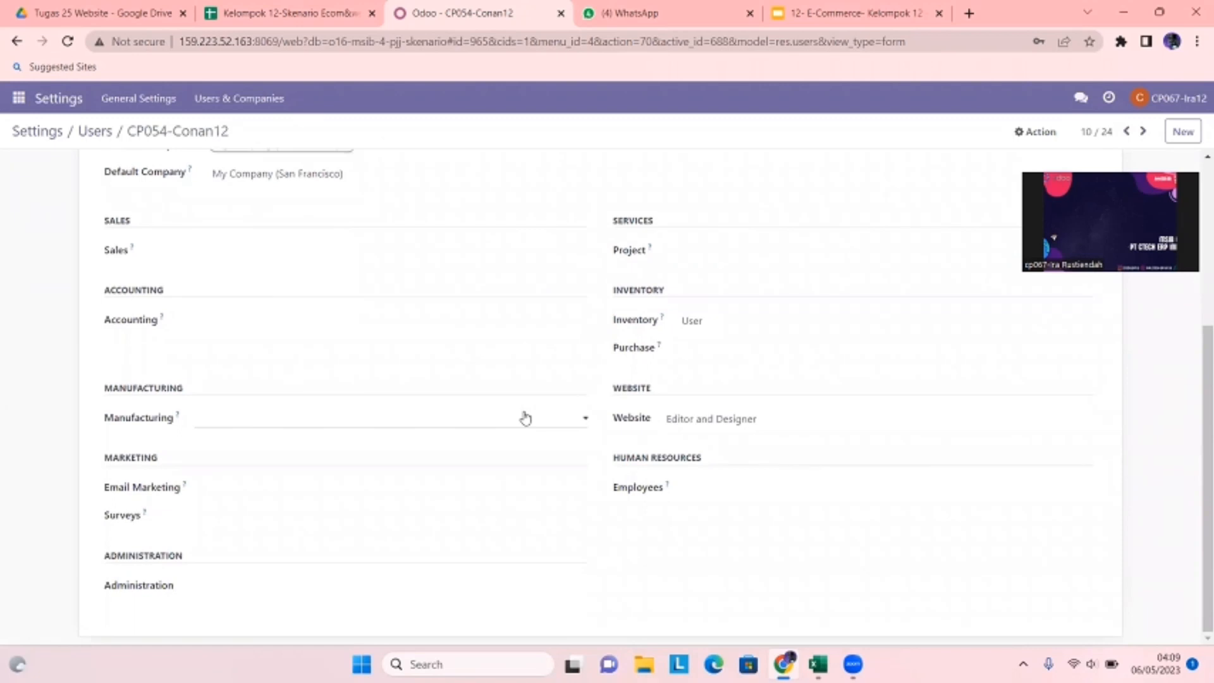
scroll(525, 418, "up", 4)
scroll(525, 418, "down", 3)
scroll(523, 416, "down", 1)
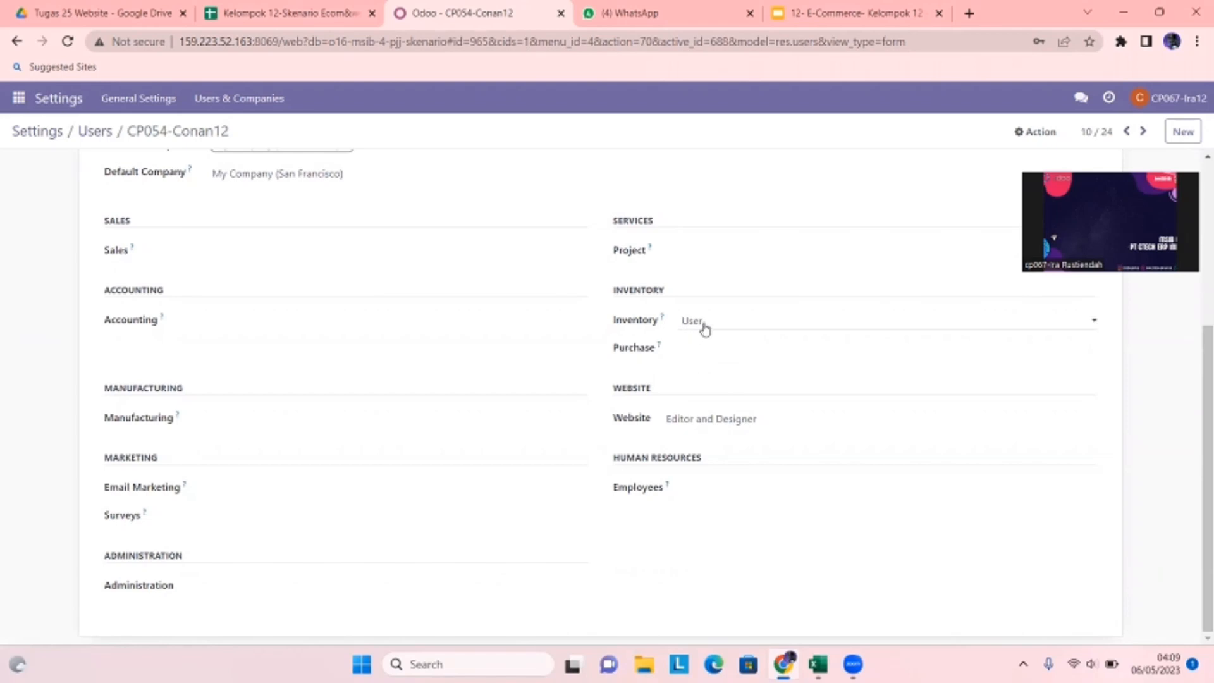
left_click(697, 425)
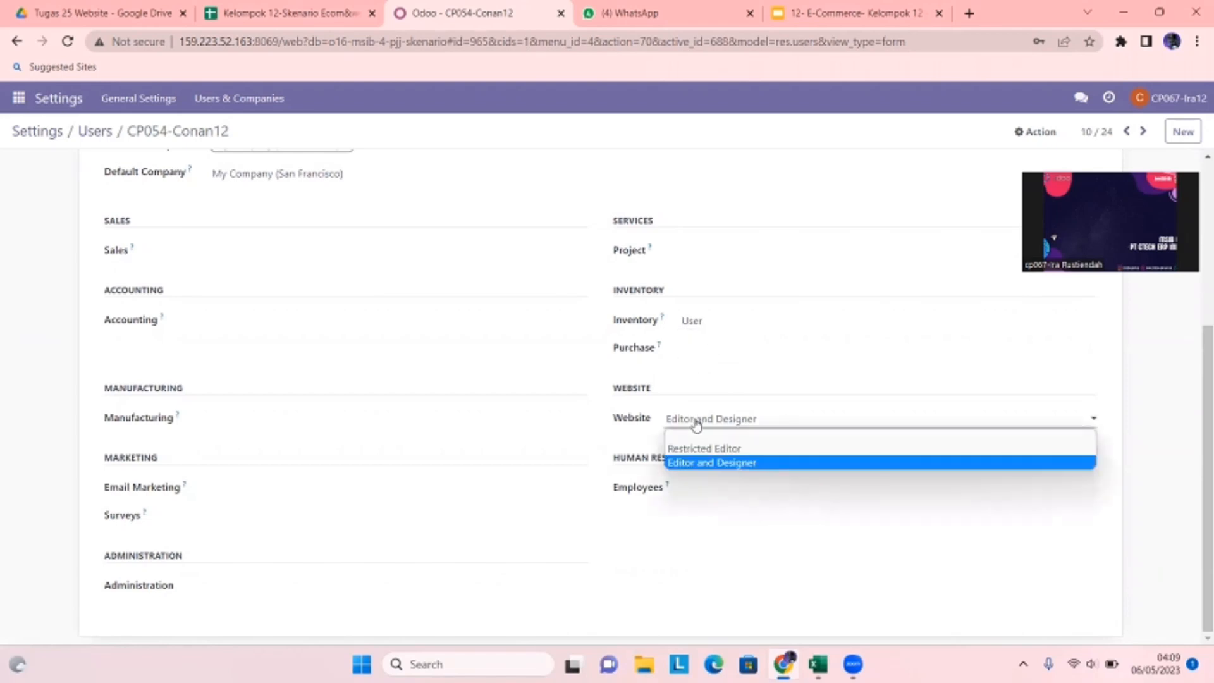
left_click(807, 421)
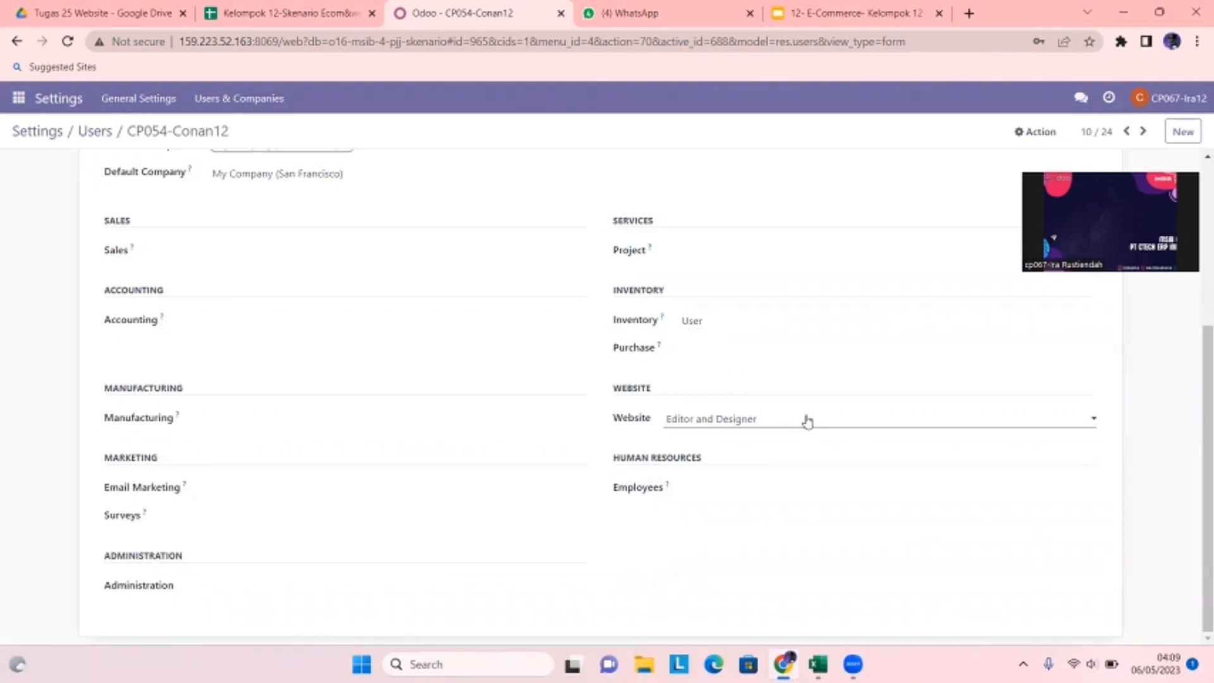
scroll(586, 347, "up", 5)
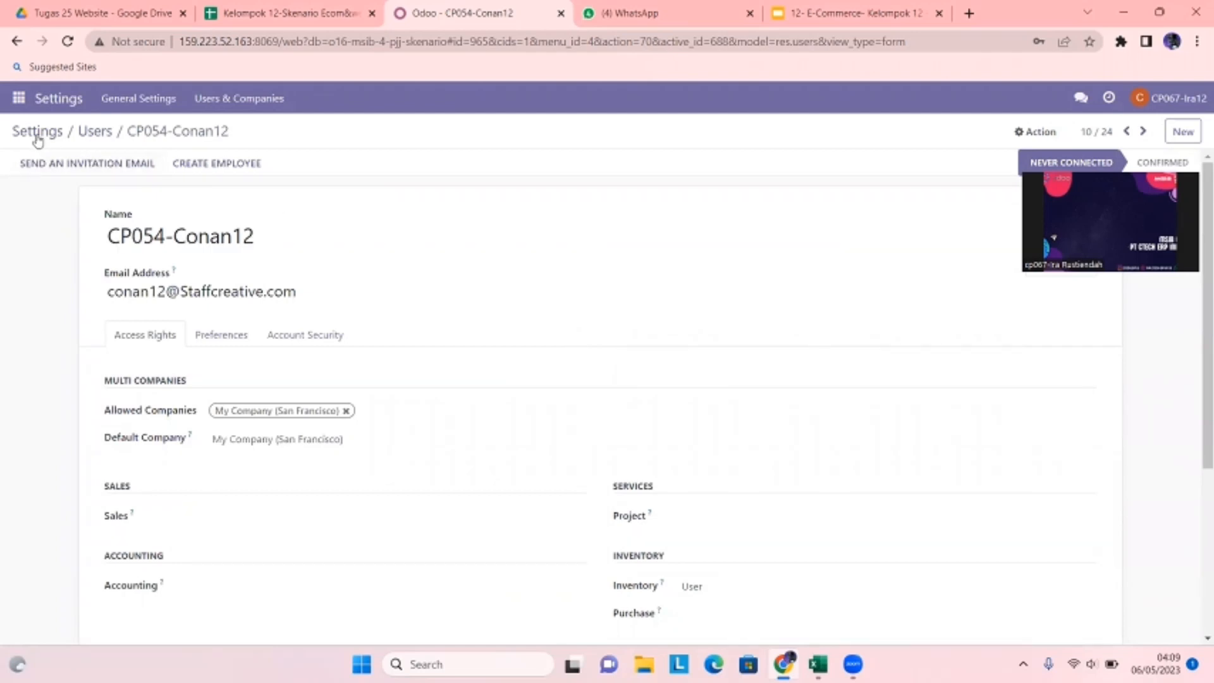
scroll(314, 382, "down", 5)
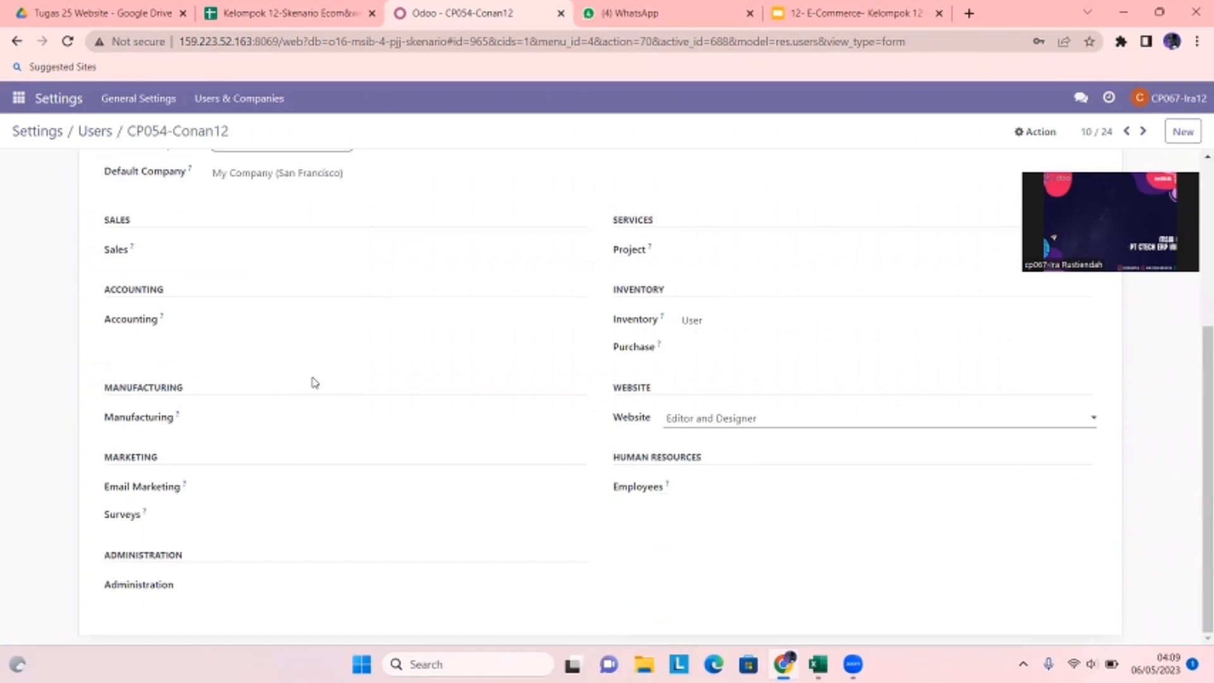
scroll(354, 468, "up", 5)
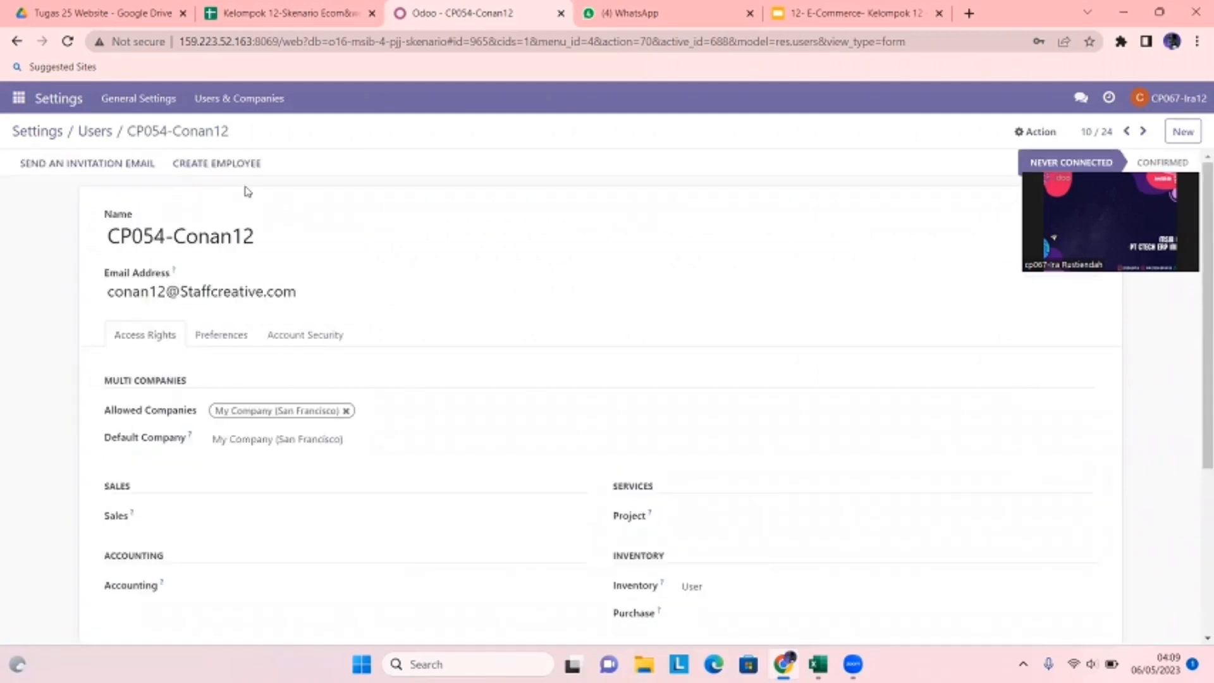
left_click(14, 101)
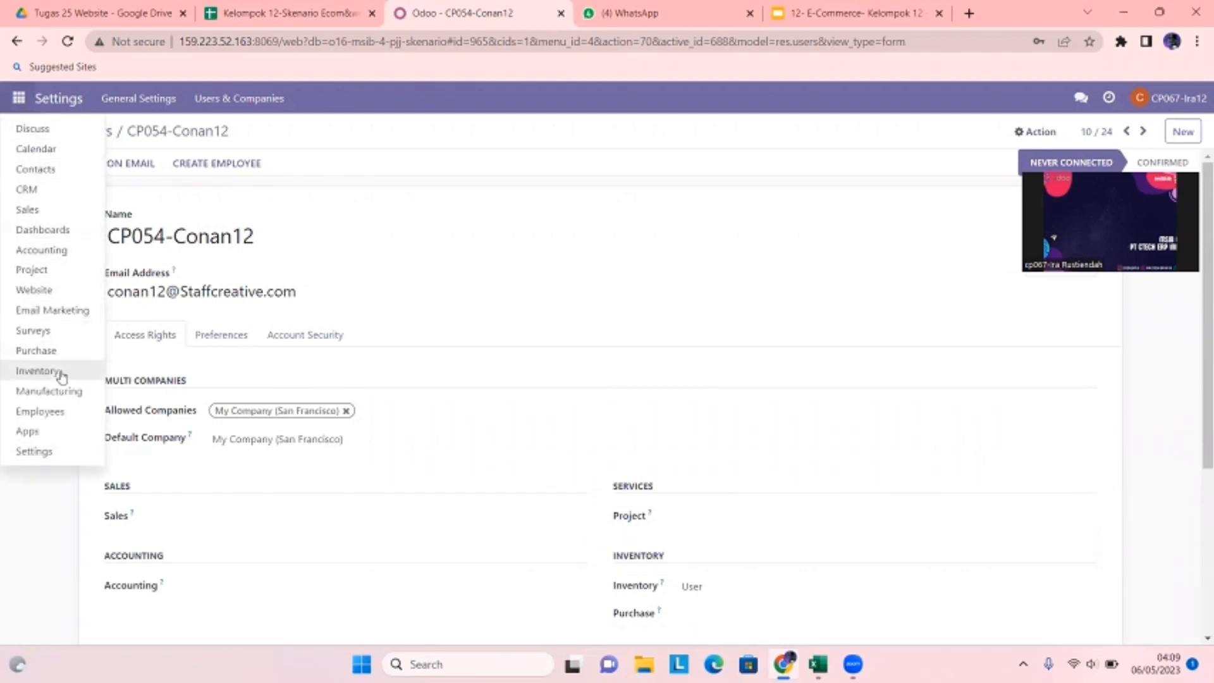
- Open Website > eCommerce > Discount & Loyalty and start a new program
left_click(70, 300)
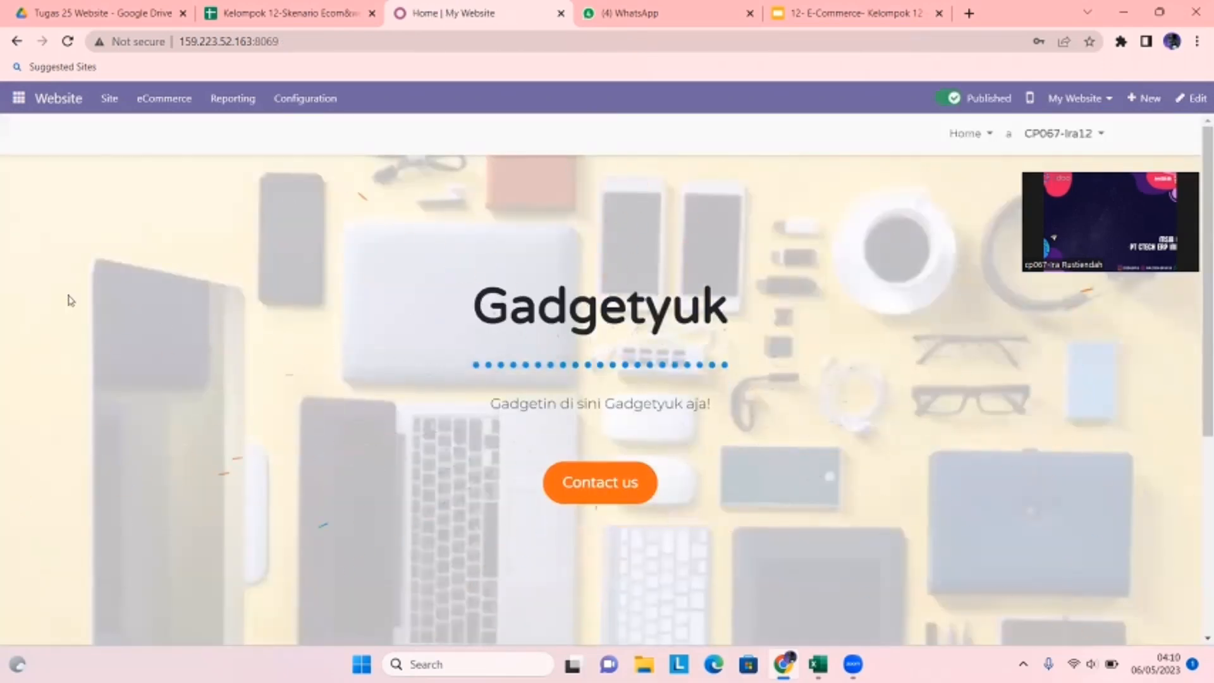
left_click(160, 101)
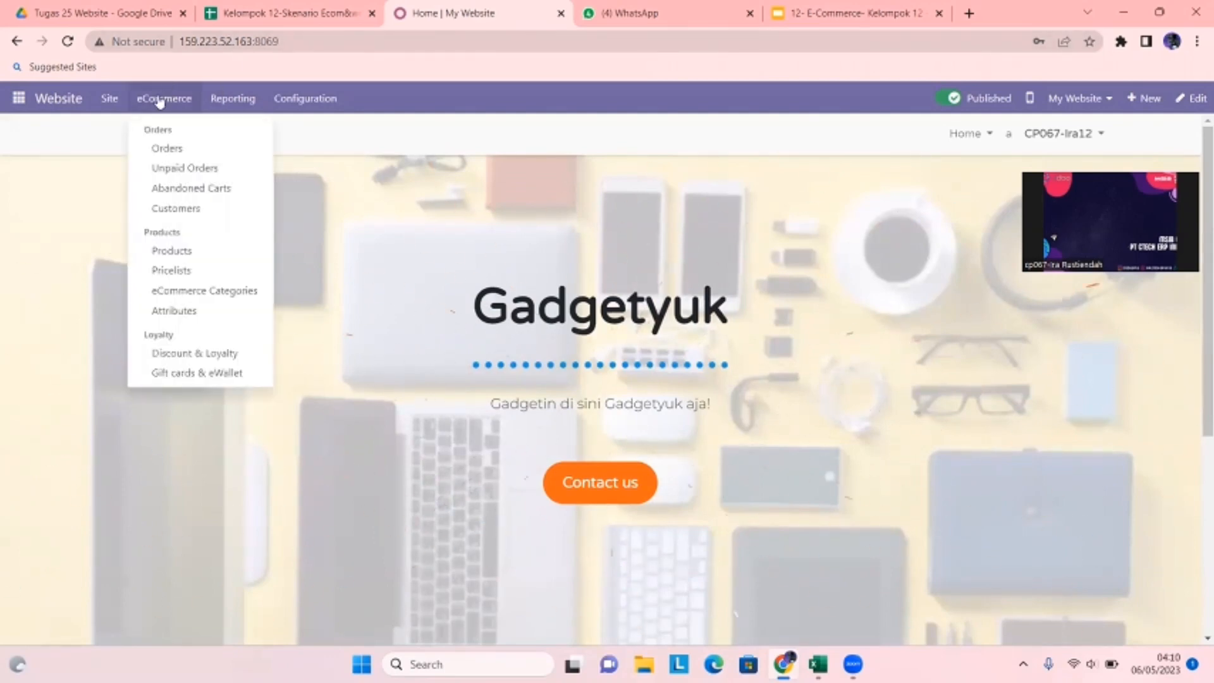
left_click(209, 354)
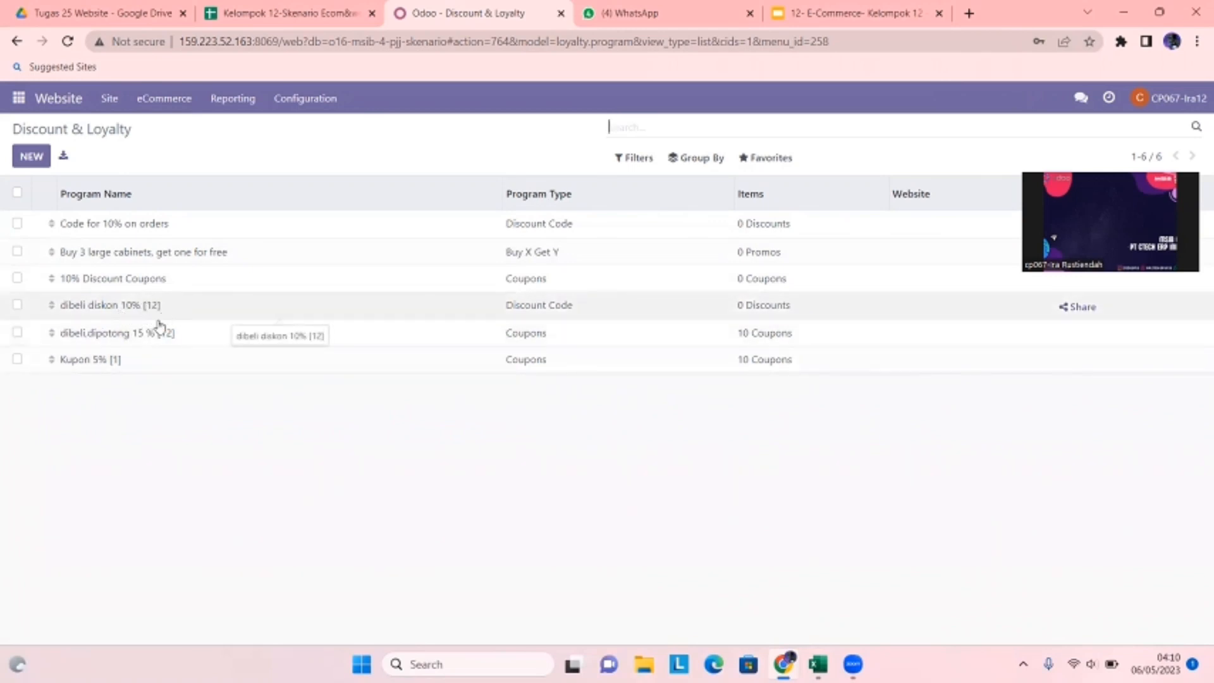
left_click(27, 157)
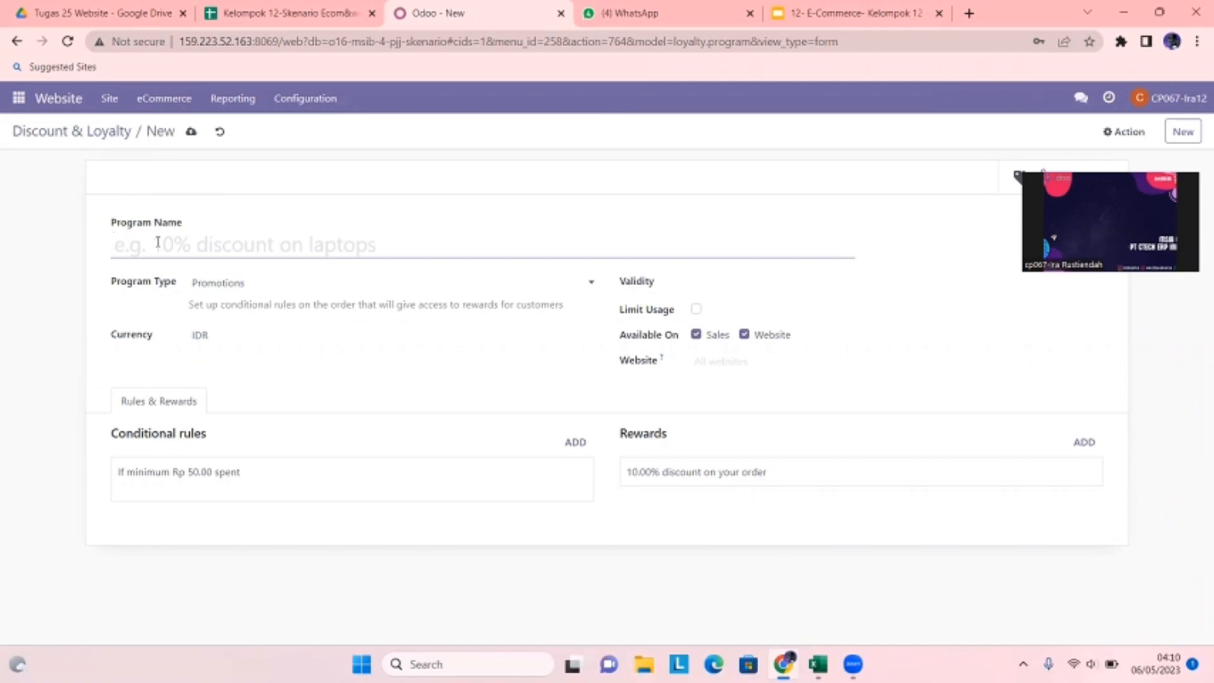
- Name the new program 'ayoo diskon 10%' and set its Program Type to Coupons
type("ayod disko")
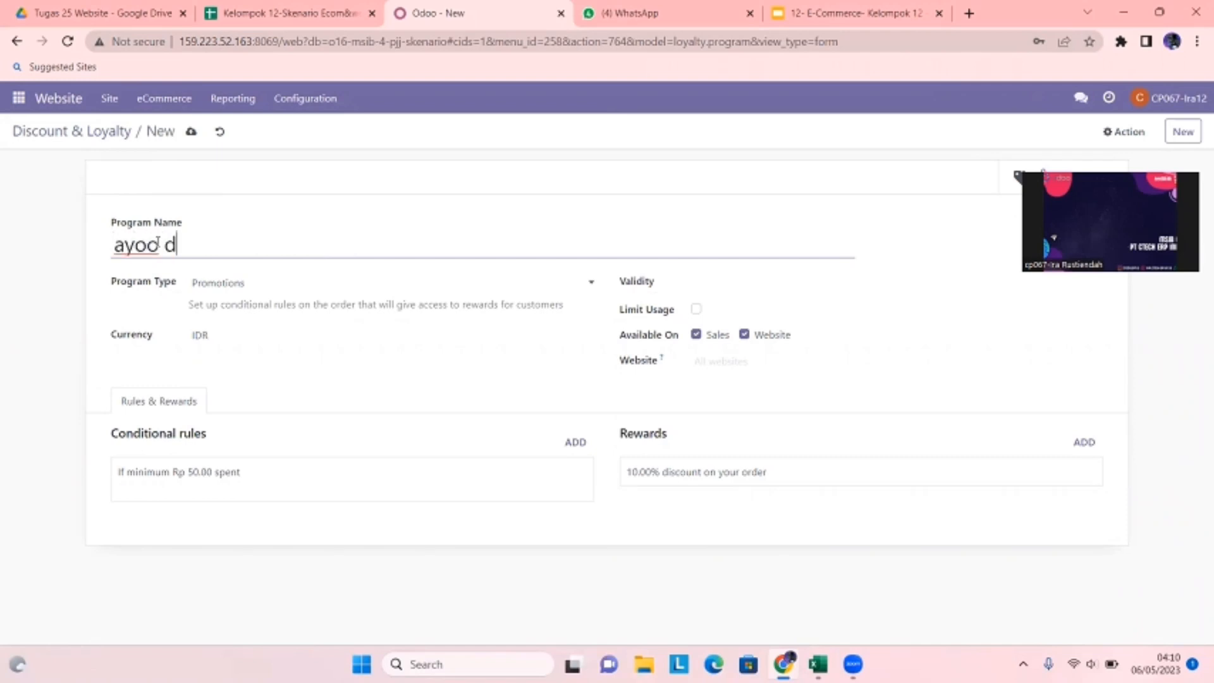
type("n 10")
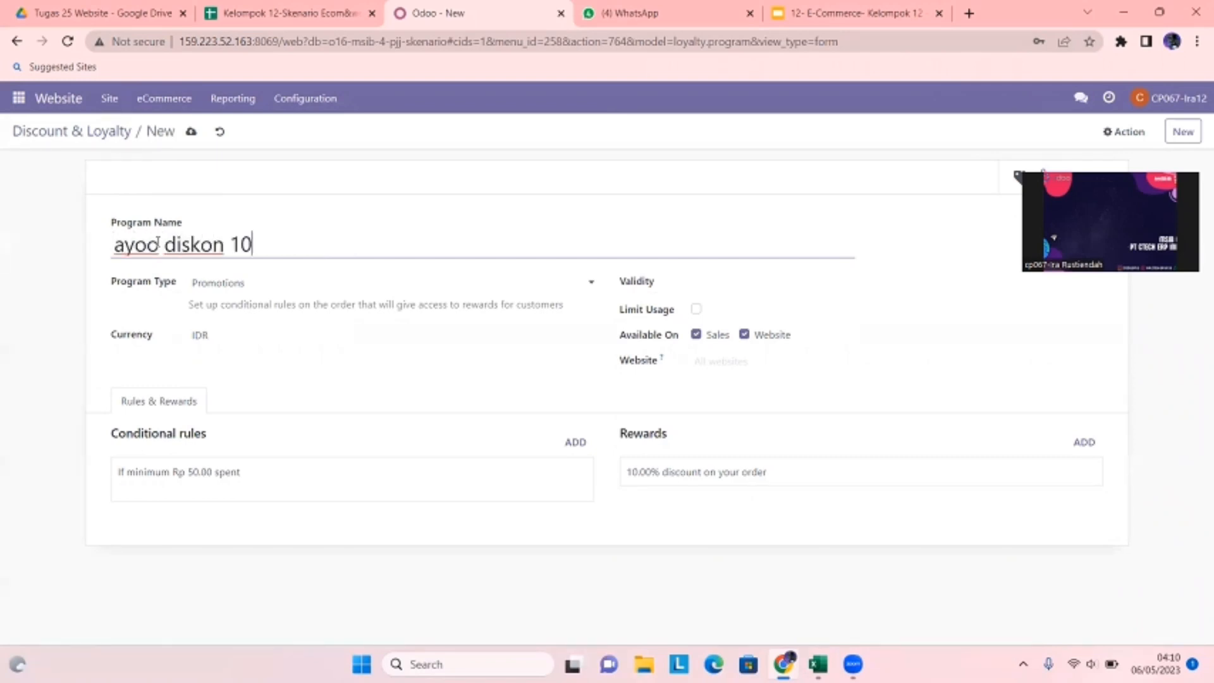
type("%")
left_click(246, 283)
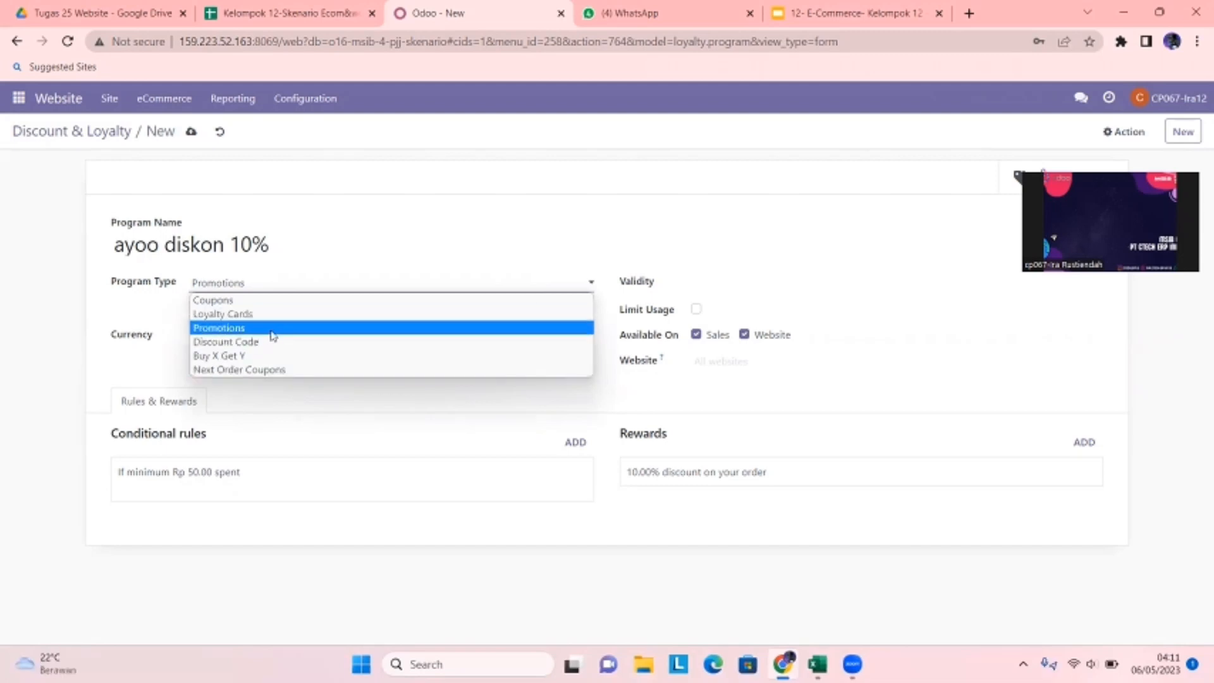
left_click(204, 301)
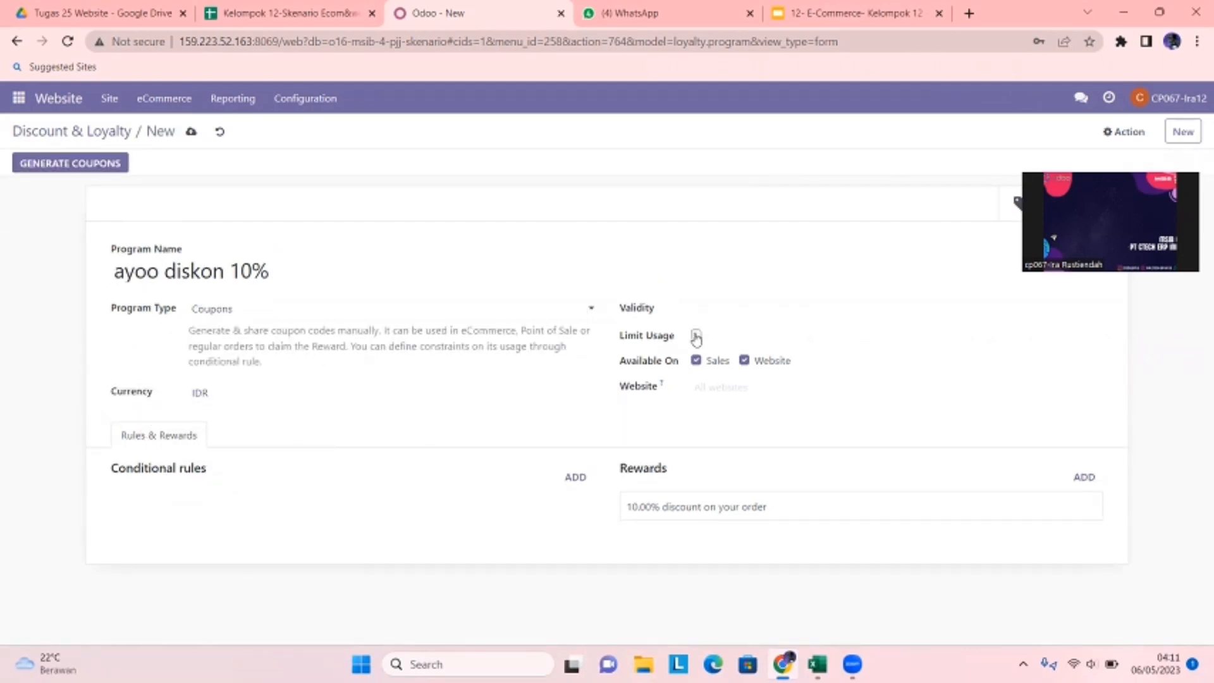
left_click(719, 389)
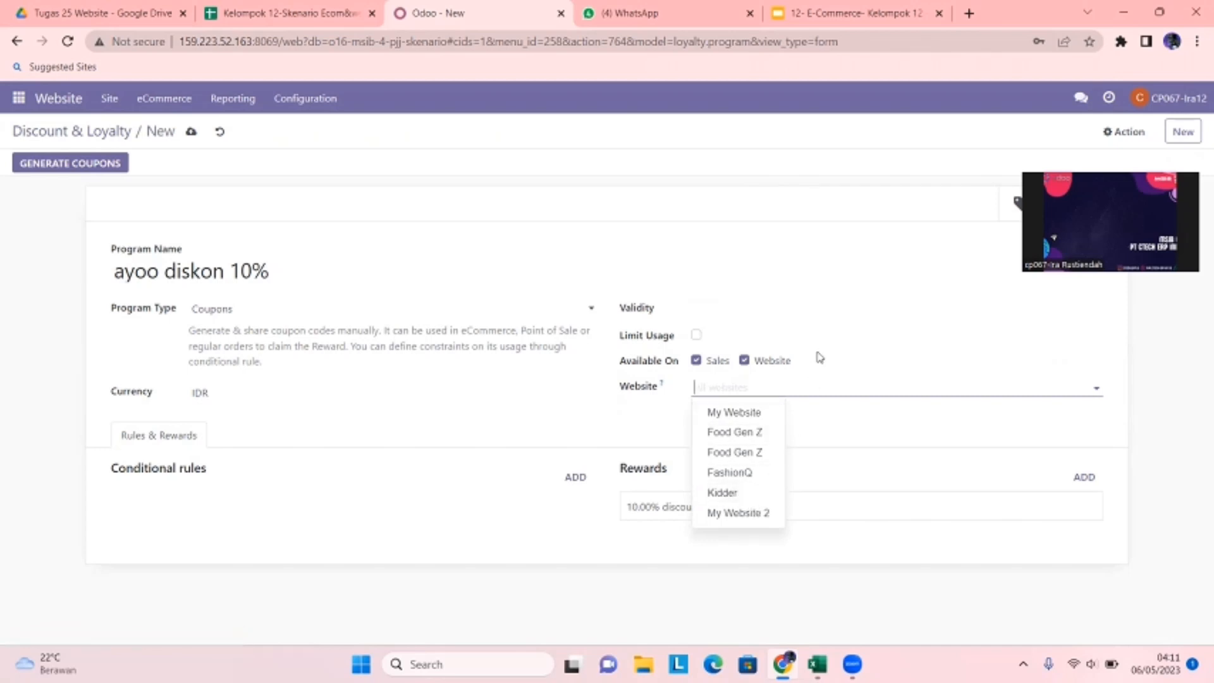
left_click(785, 380)
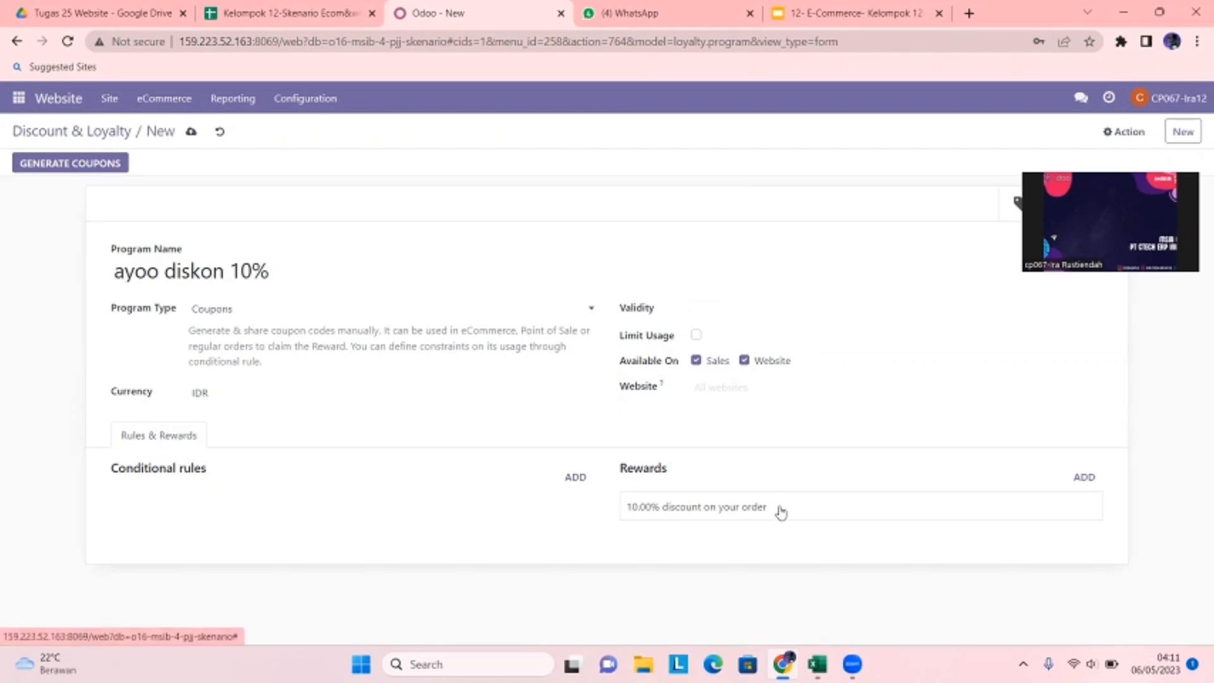
- Save the program and generate 10 coupons for anonymous customers
left_click(106, 171)
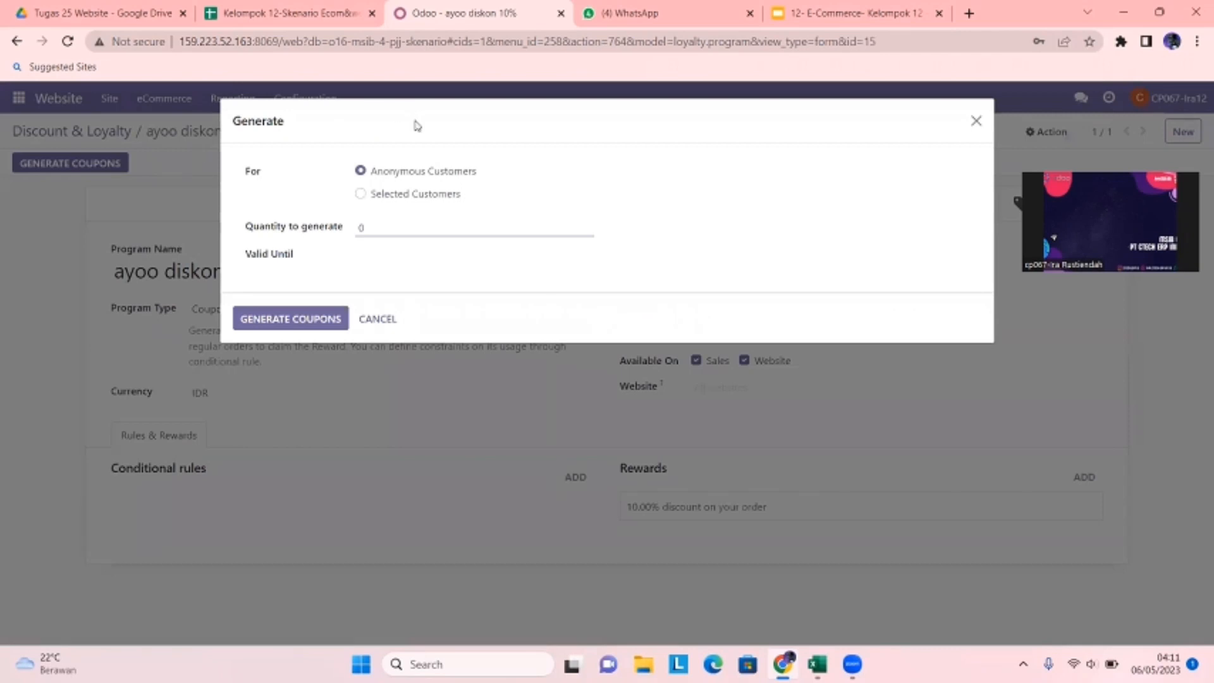
left_click(369, 229)
key("BackSpace")
type("10")
left_click(379, 229)
left_click(271, 330)
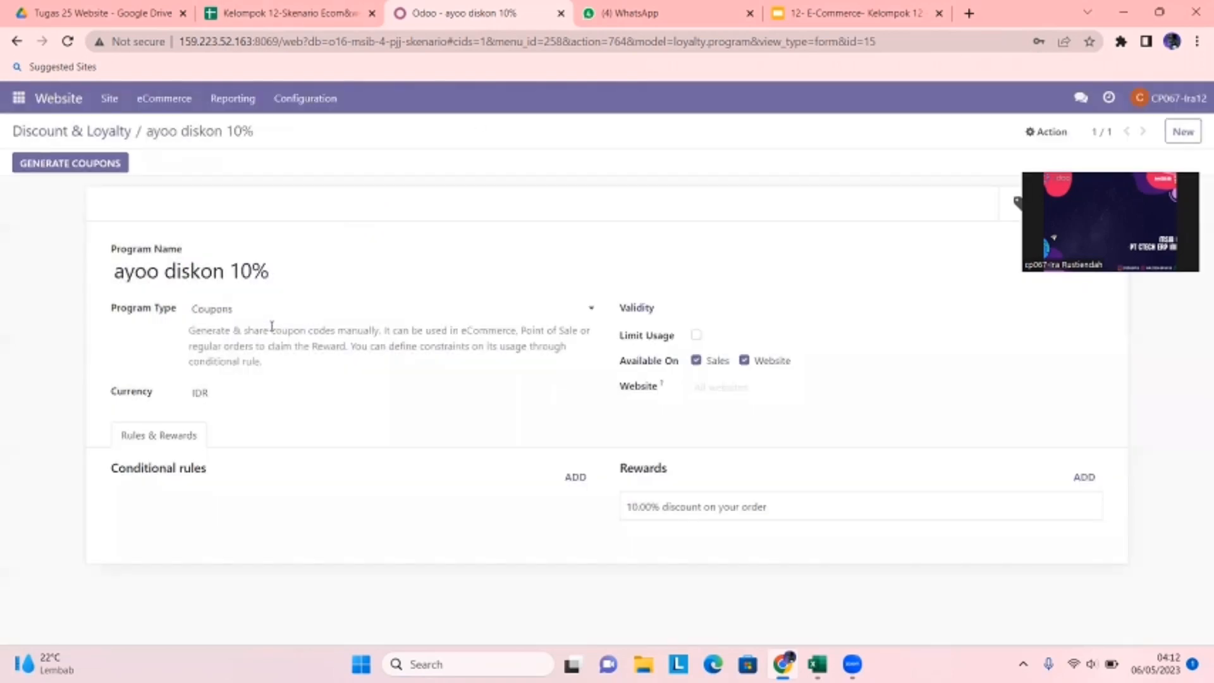
left_click(56, 132)
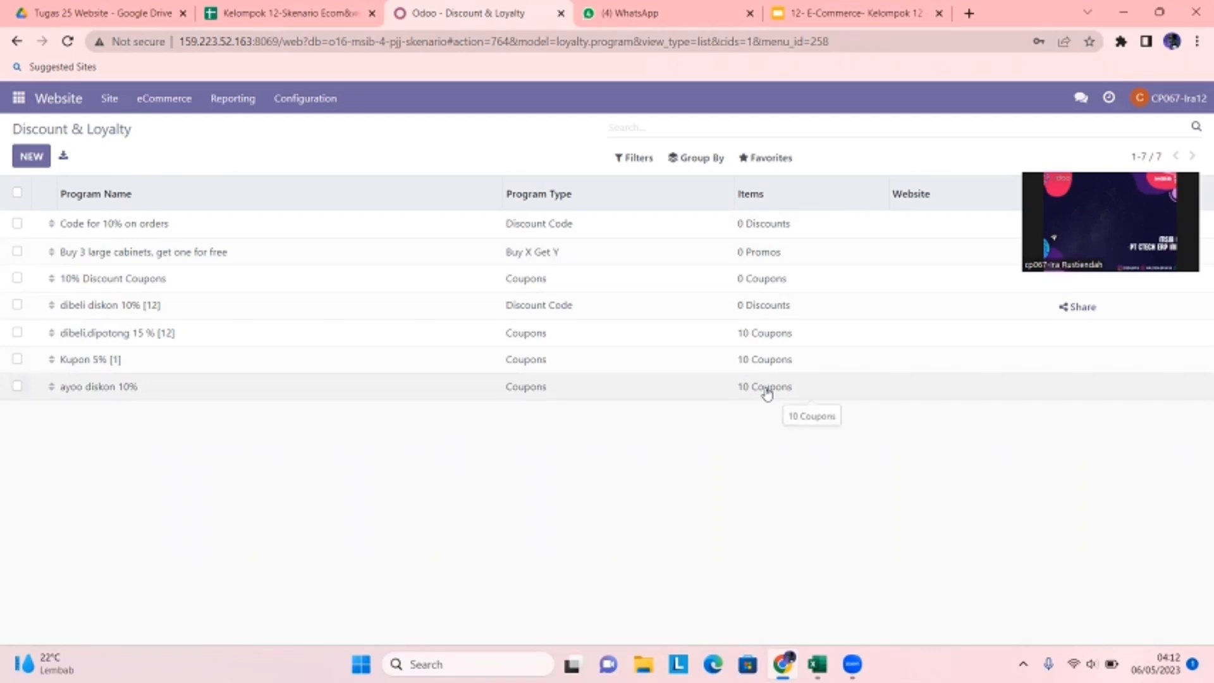
- Reload Discount & Loyalty to confirm 10 coupons, then start a new program
left_click(163, 100)
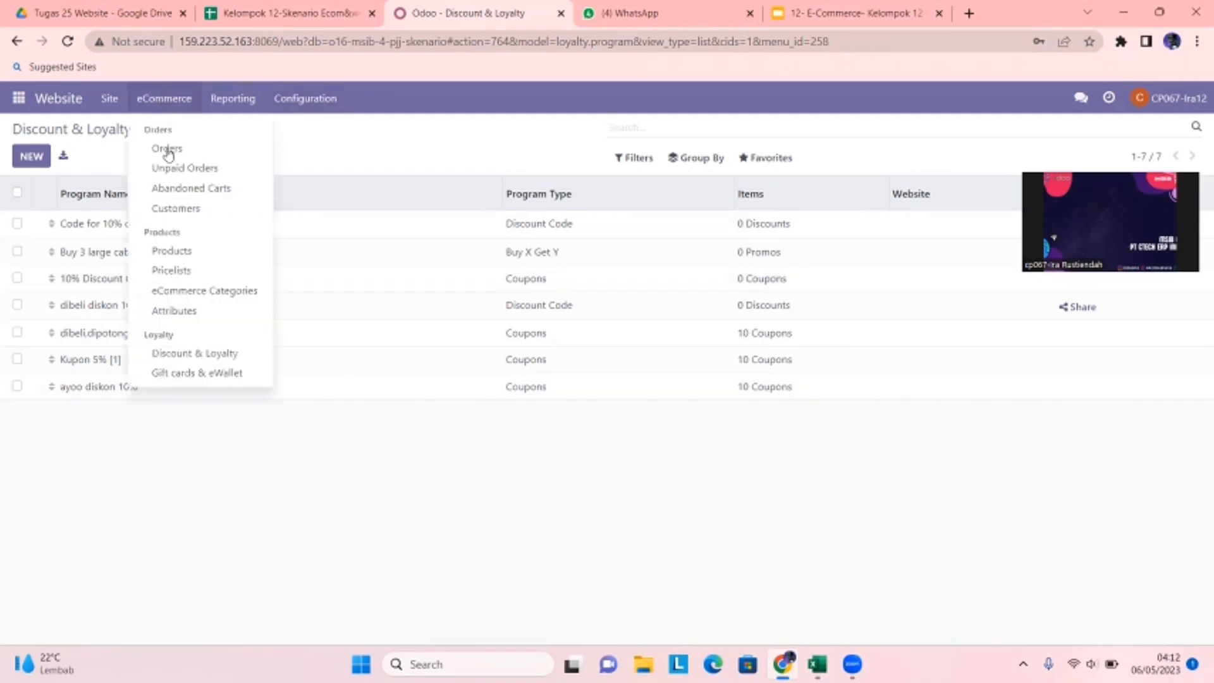
left_click(211, 354)
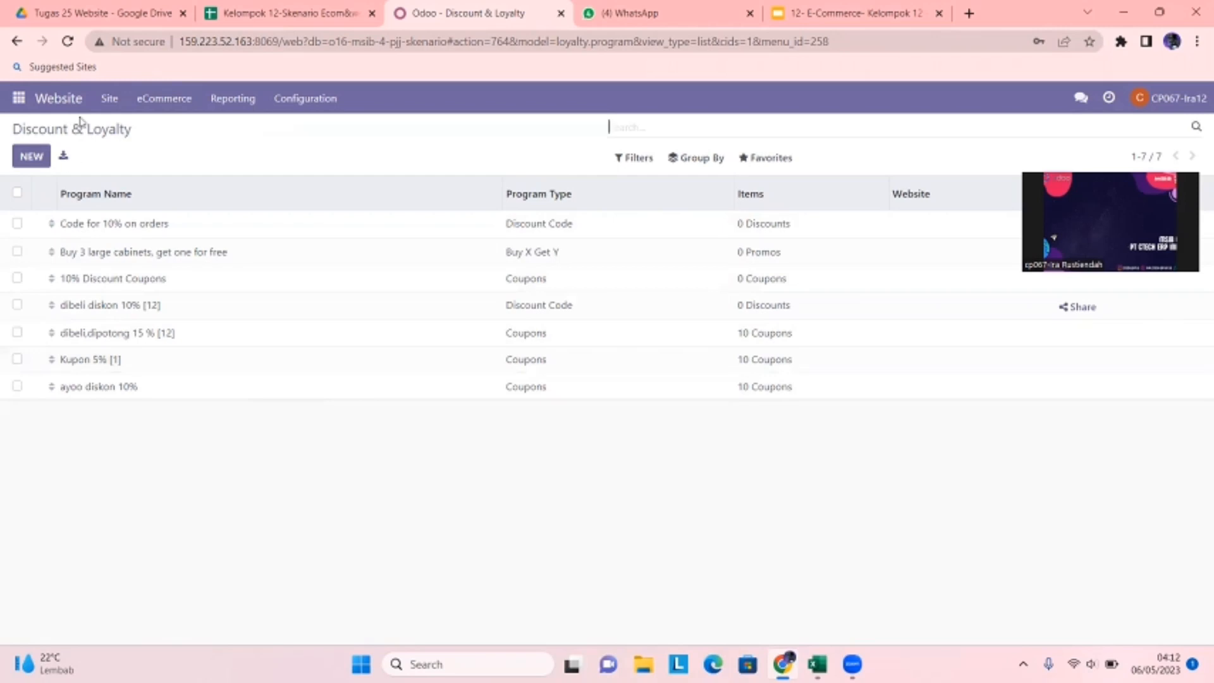
left_click(32, 158)
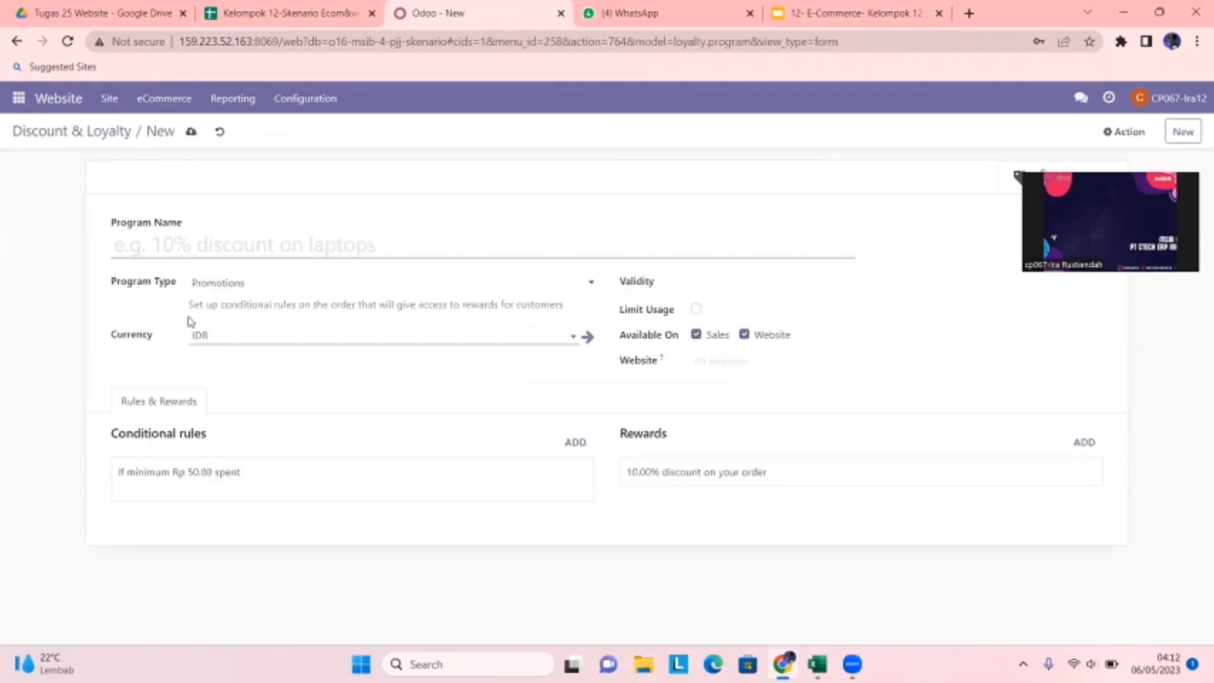
- Save a throwaway Promotions program named 'fjhgkjgk'
type("fjhgkjgk")
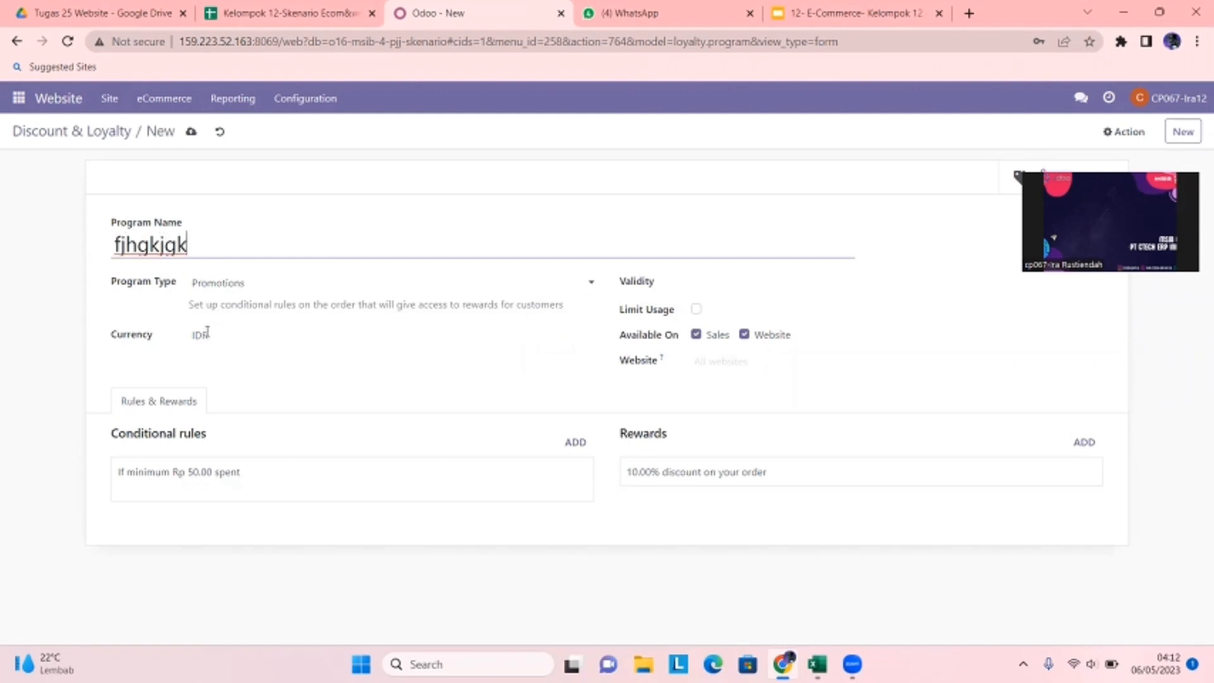
left_click(266, 284)
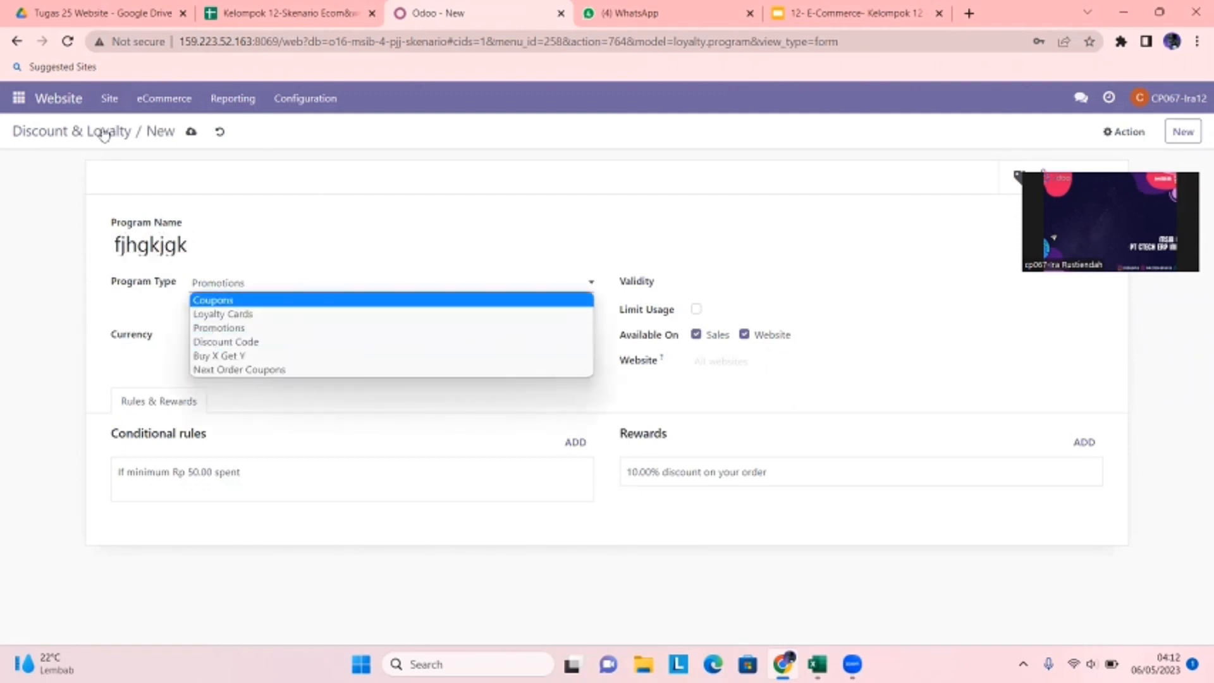
left_click(86, 138)
left_click(86, 138)
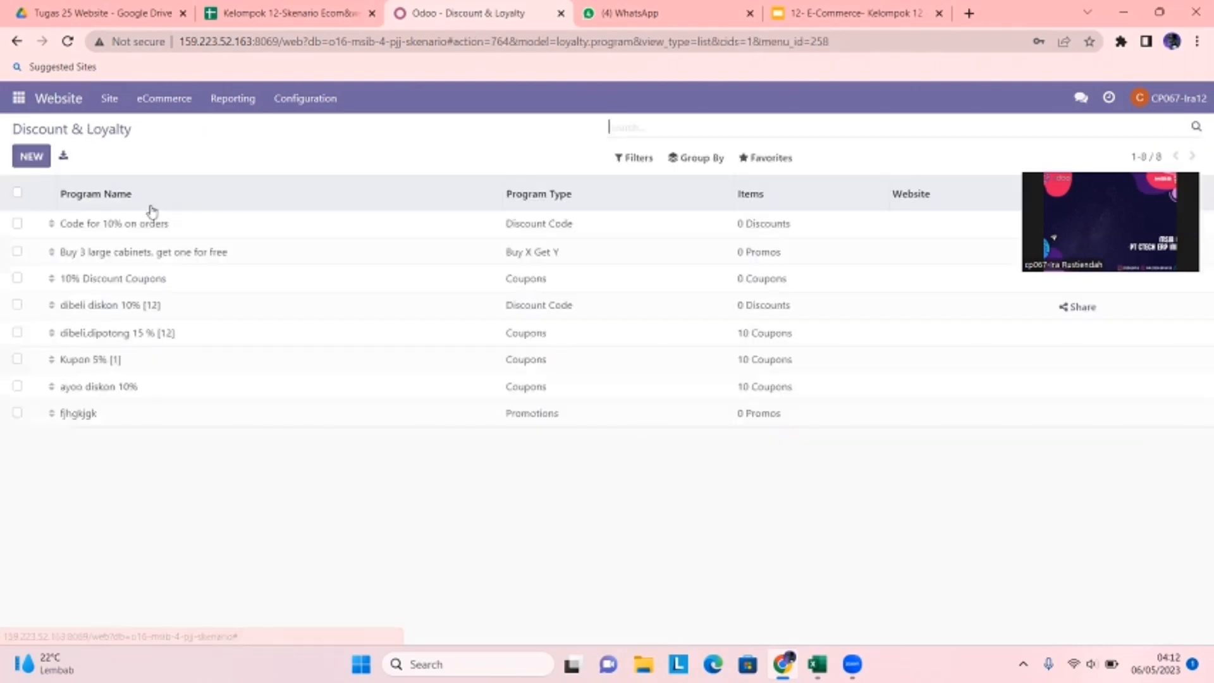
- Review the dibeli diskon 10% [12] program, then switch to the Discuss app
left_click(161, 310)
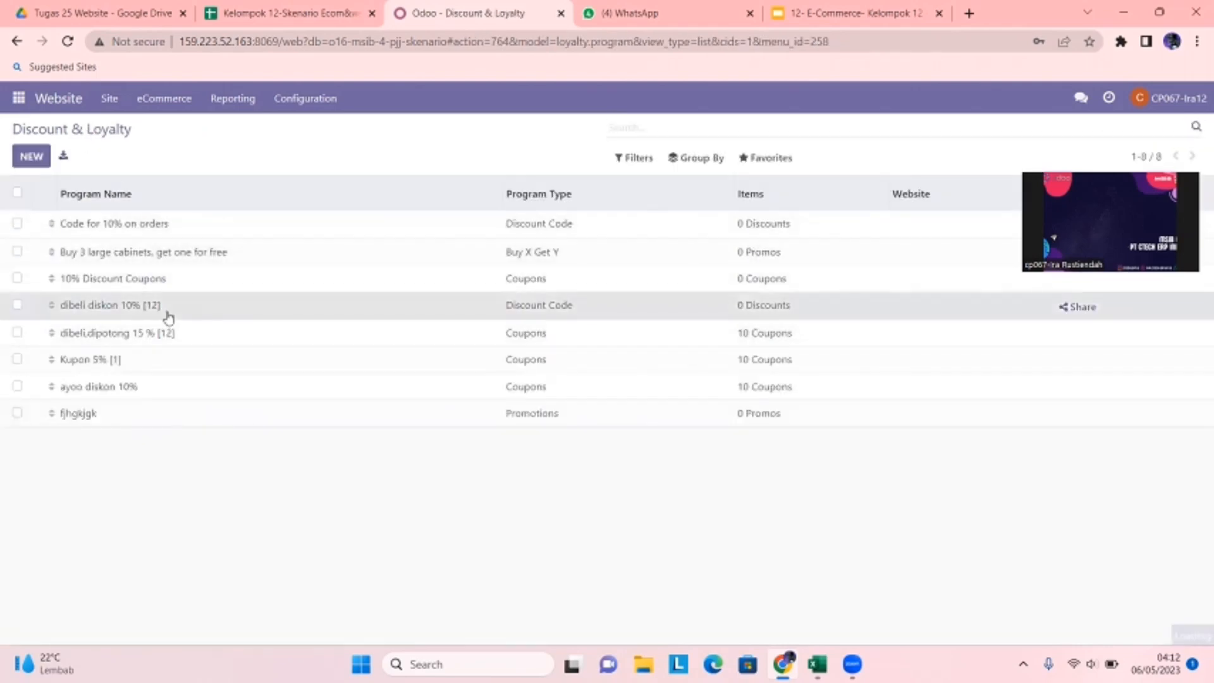
scroll(218, 404, "down", 1)
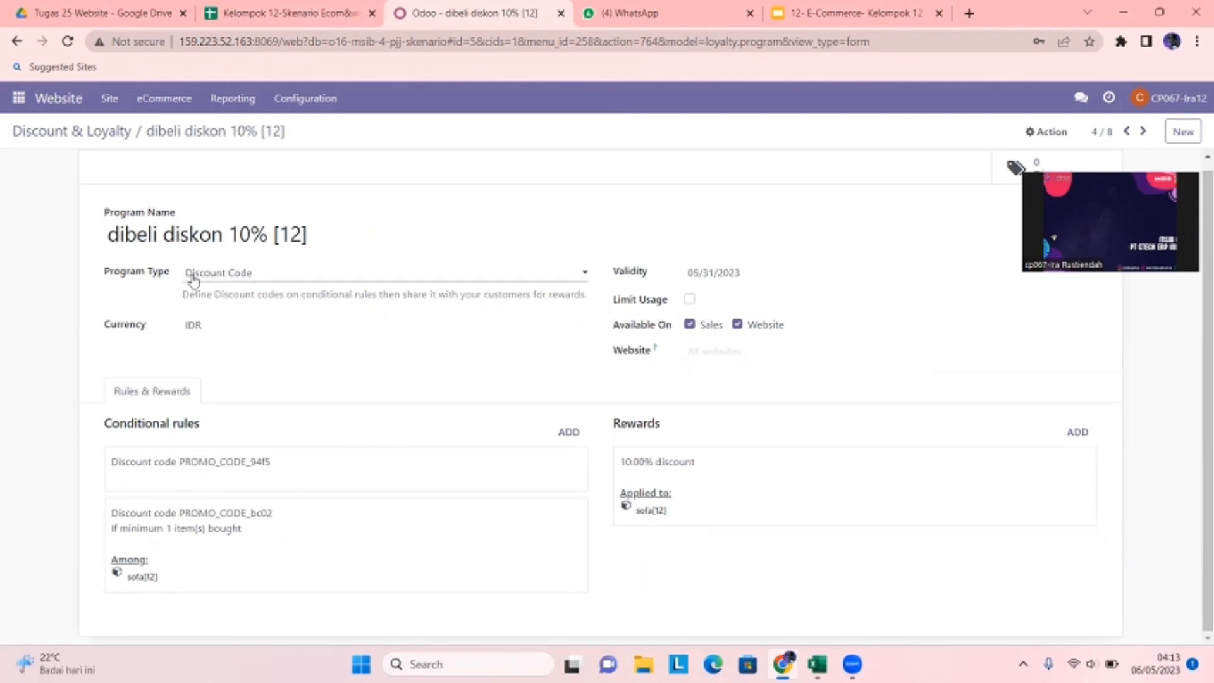
left_click(20, 99)
left_click(31, 126)
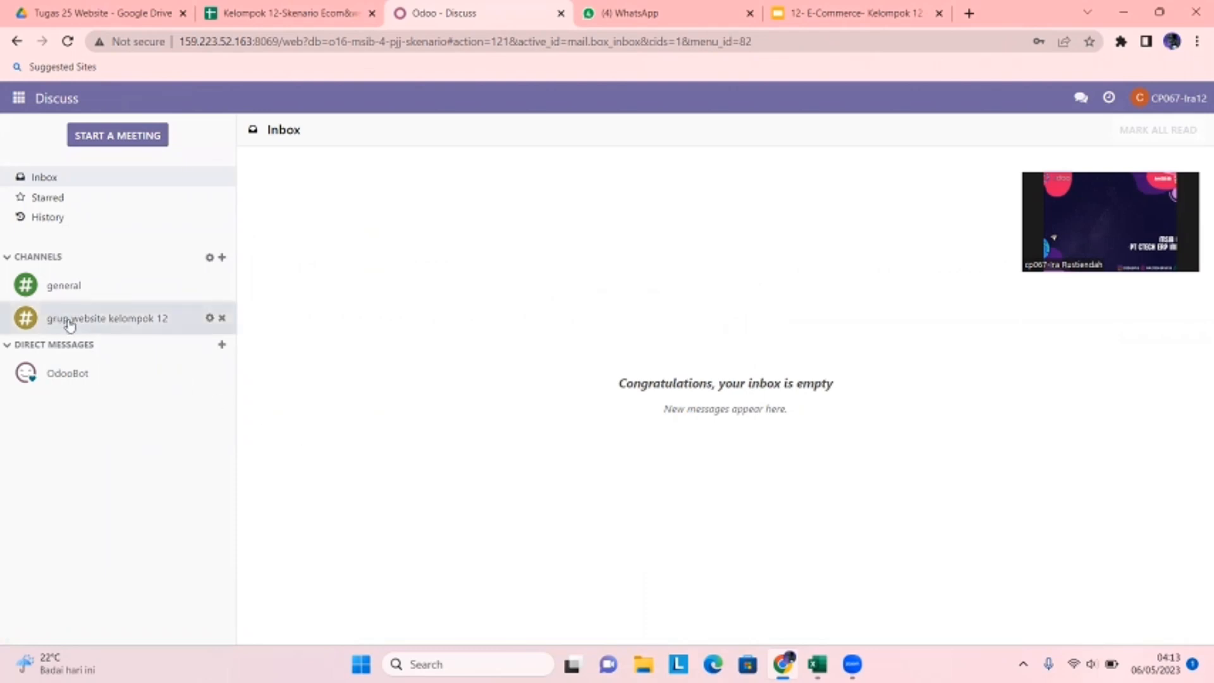
- Open the grup website kelompok 12 channel conversation in Discuss
left_click(222, 258)
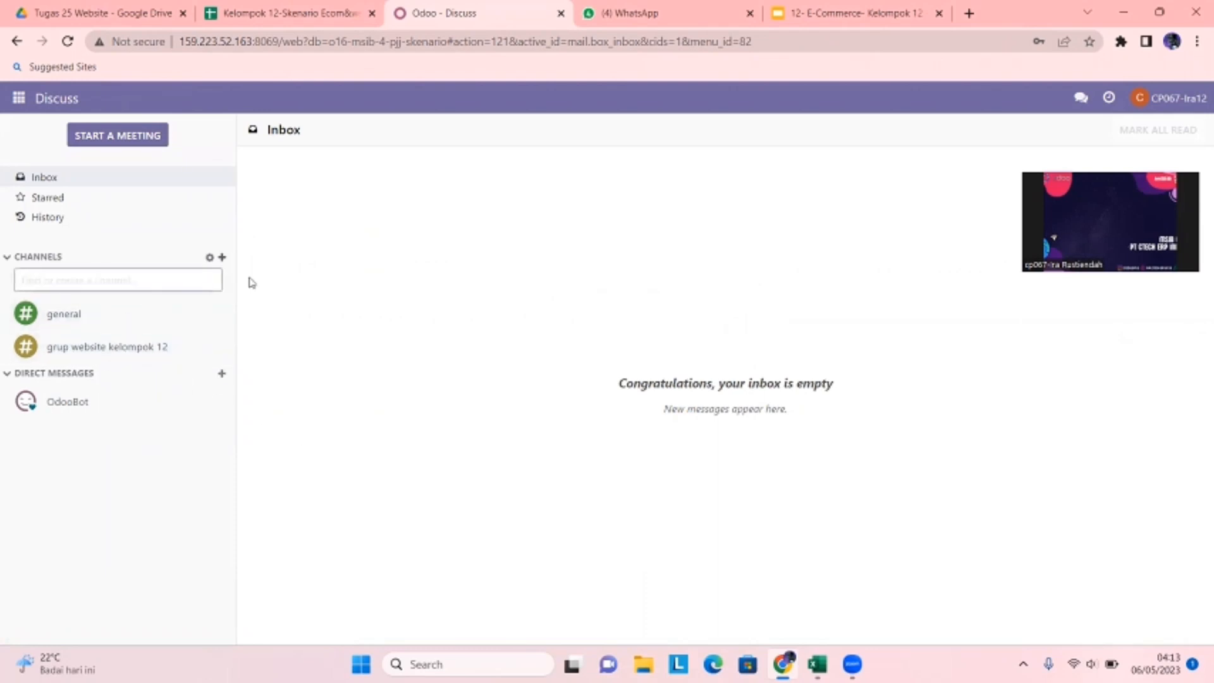
left_click(113, 347)
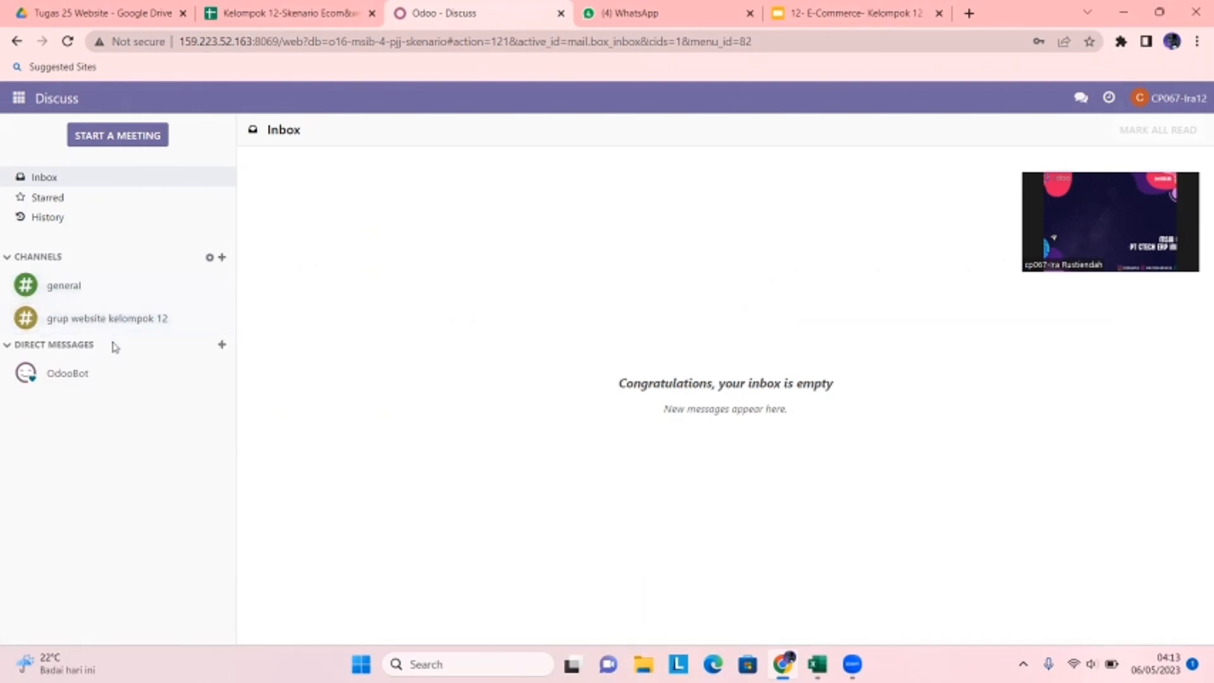
left_click(130, 323)
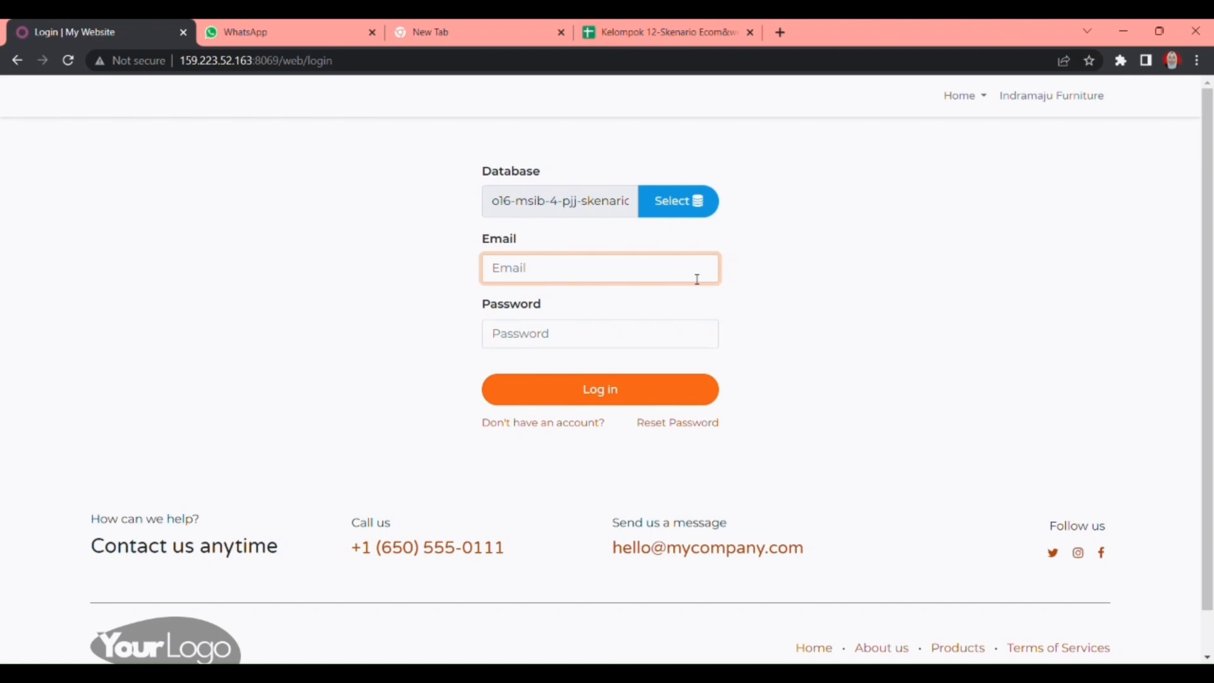
- Log in with the supervisor's saved e-mail and account password
left_click(839, 289)
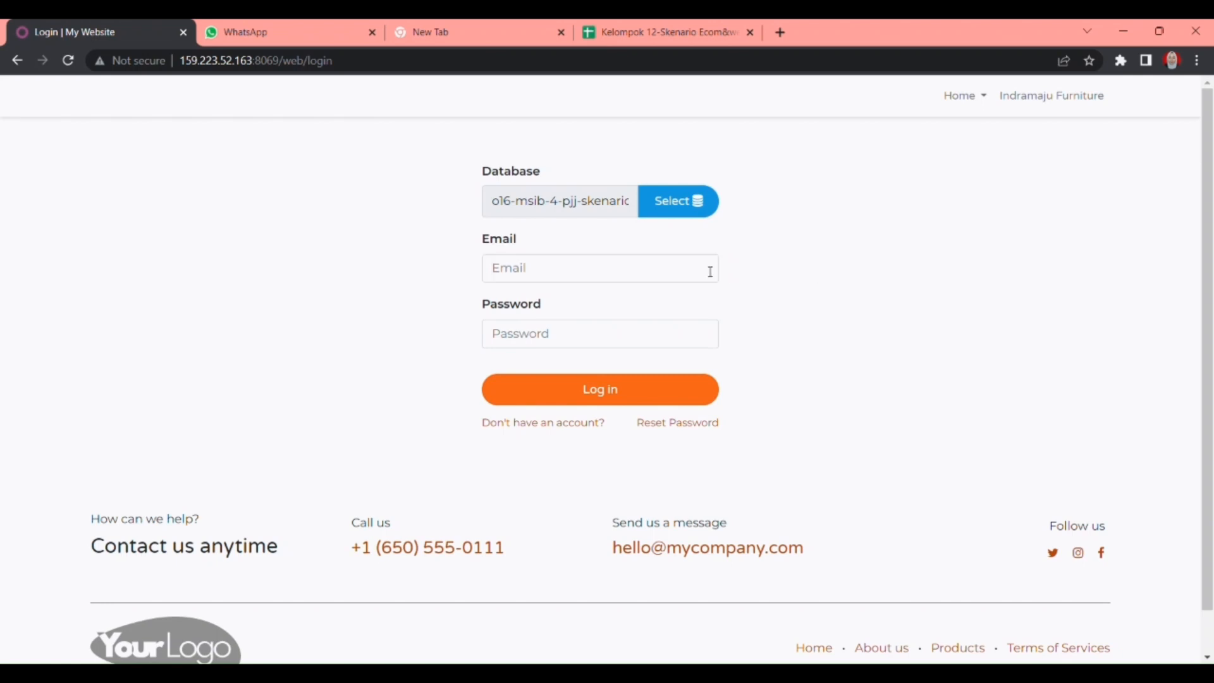
left_click(711, 272)
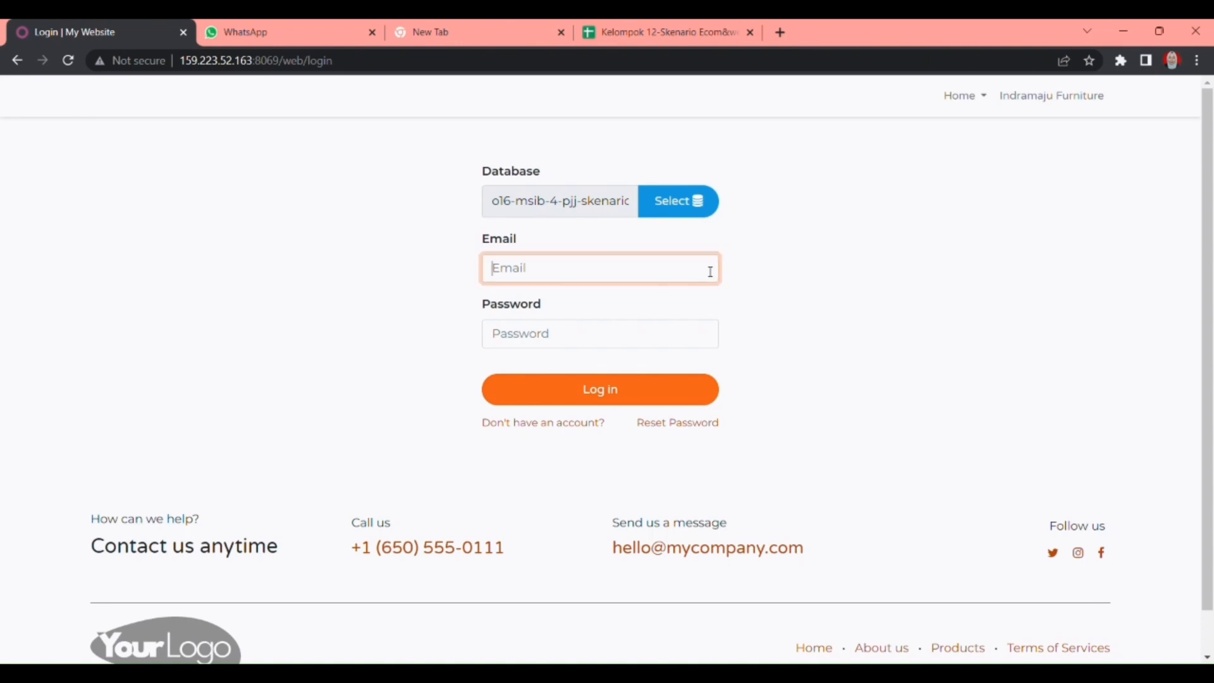
left_click(637, 317)
left_click(610, 339)
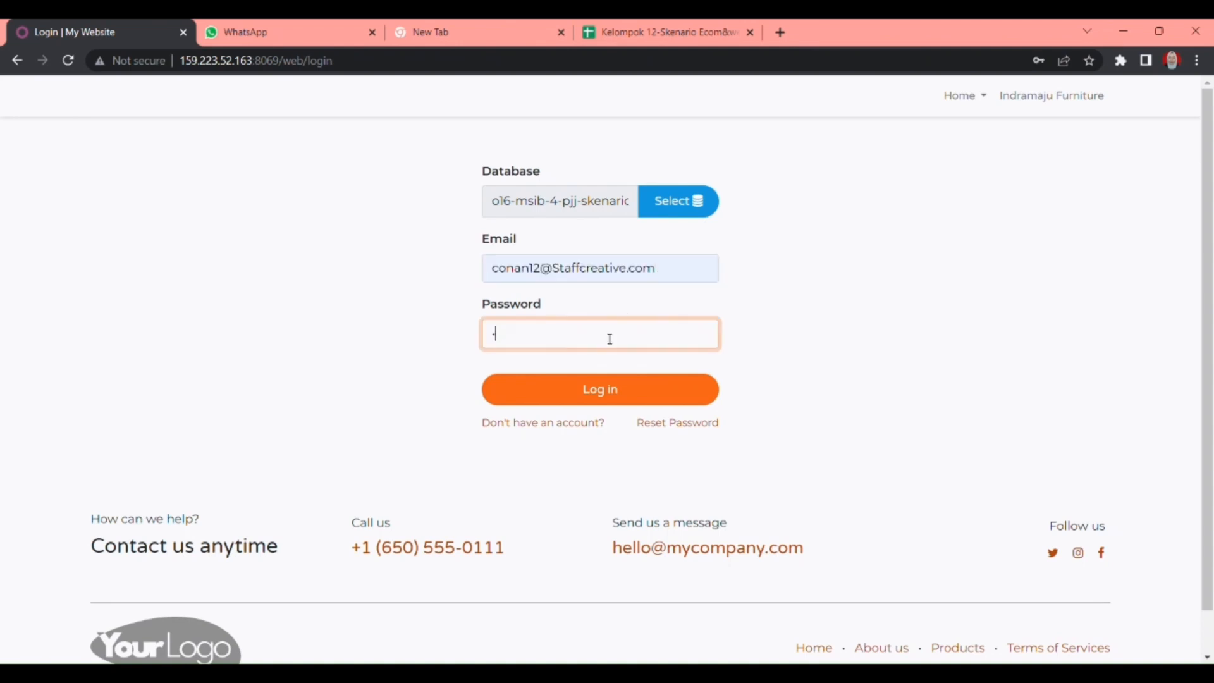
key("Return")
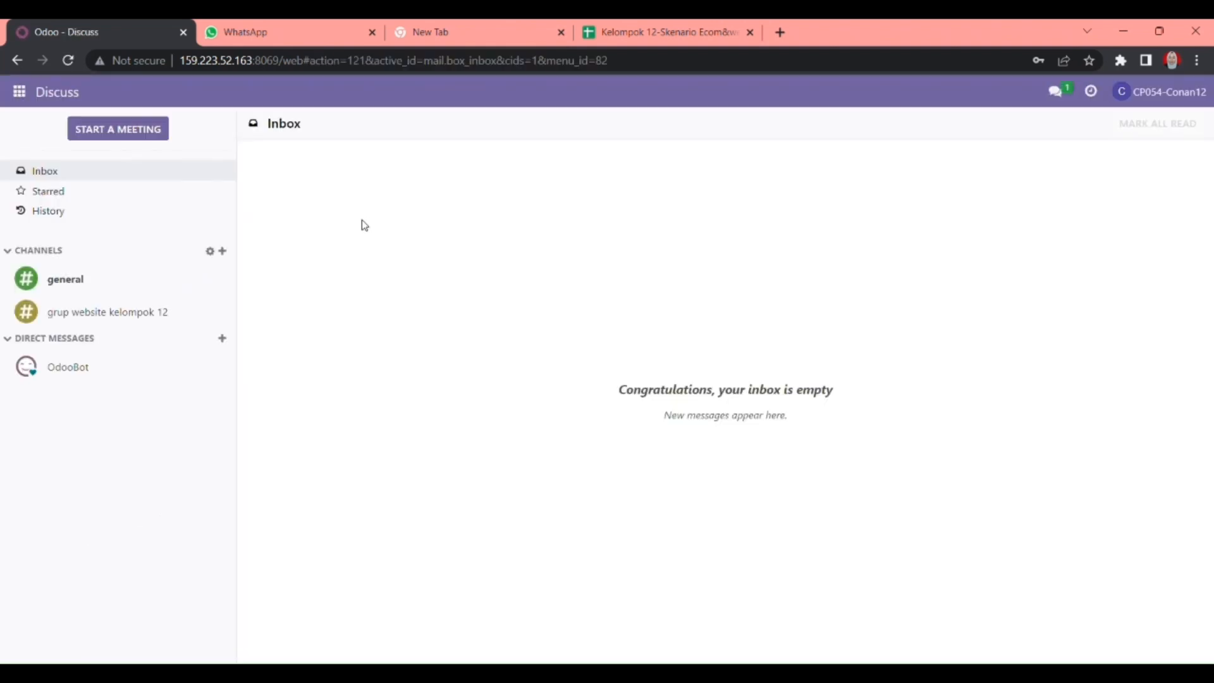
- Open the Website app's Configuration > Settings page
left_click(16, 93)
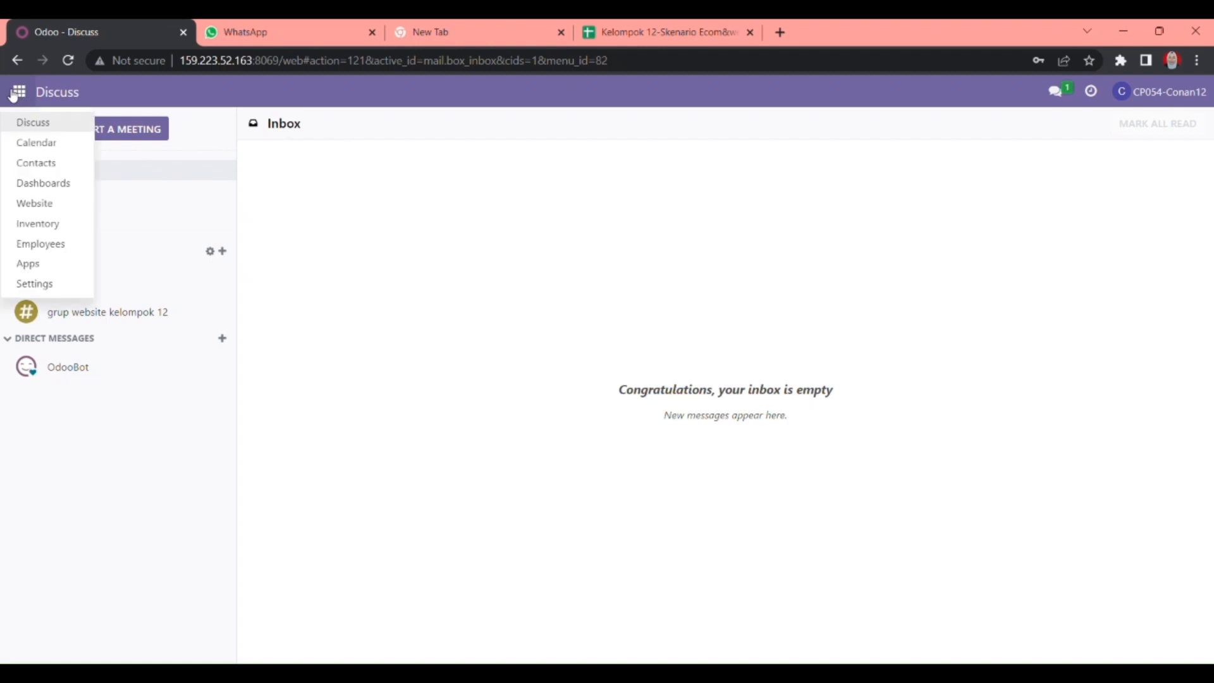
left_click(46, 209)
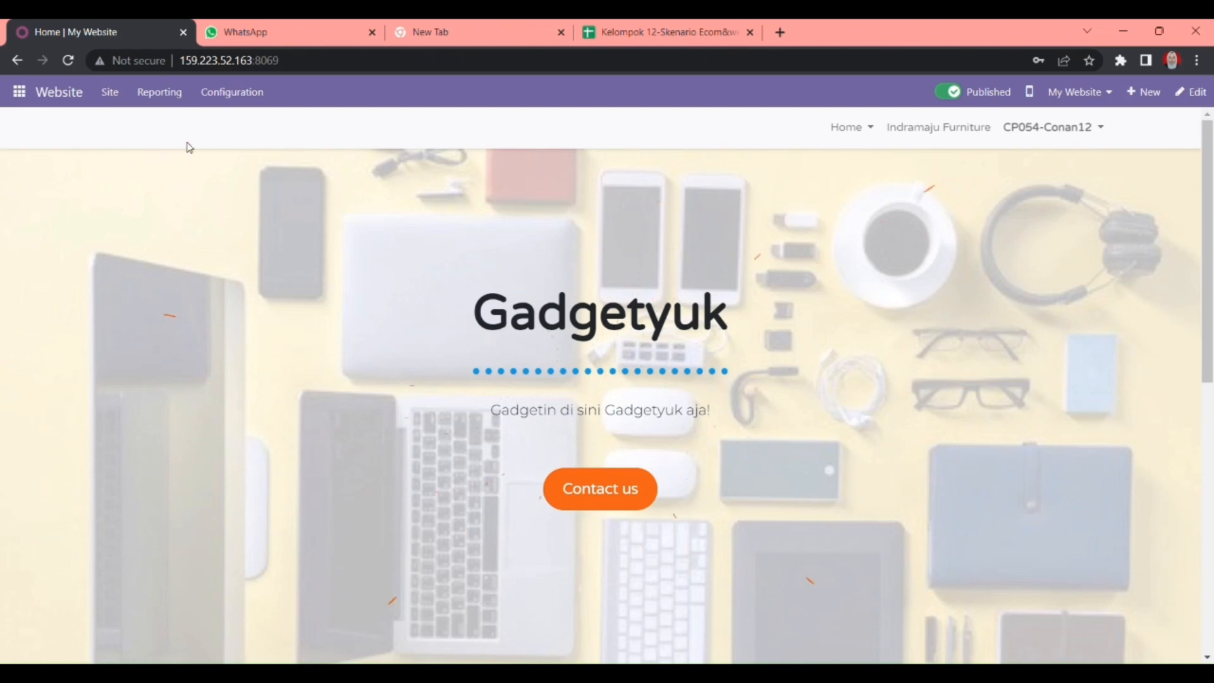
left_click(242, 102)
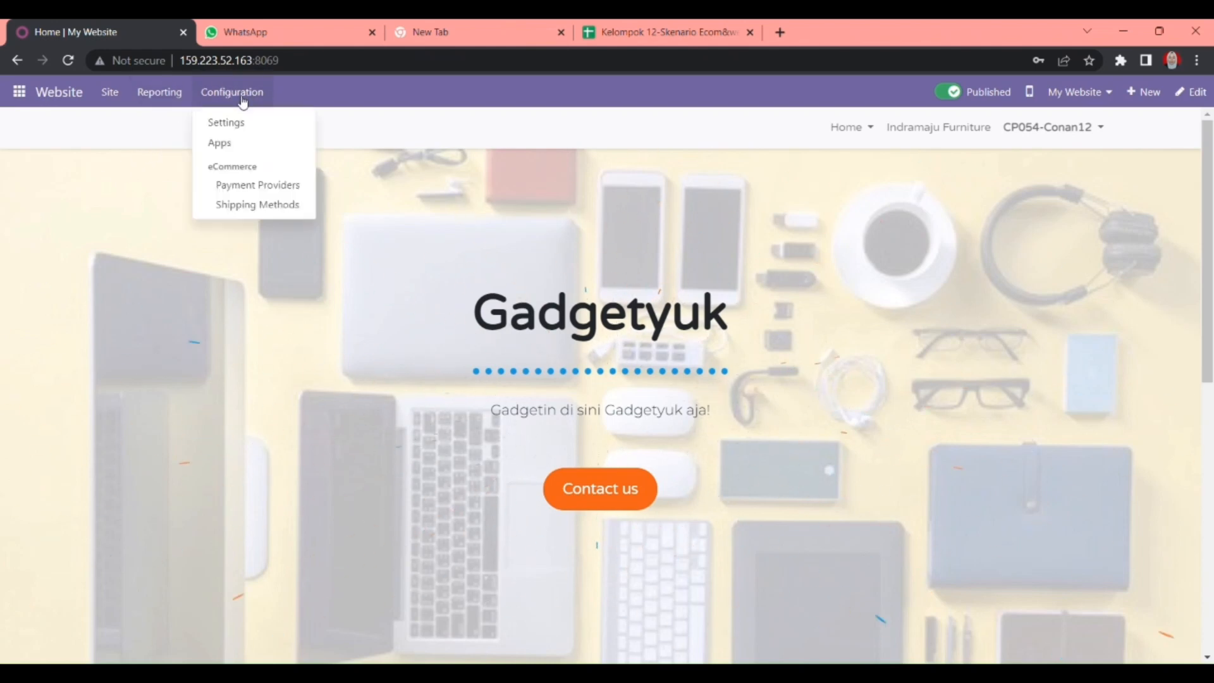
left_click(245, 122)
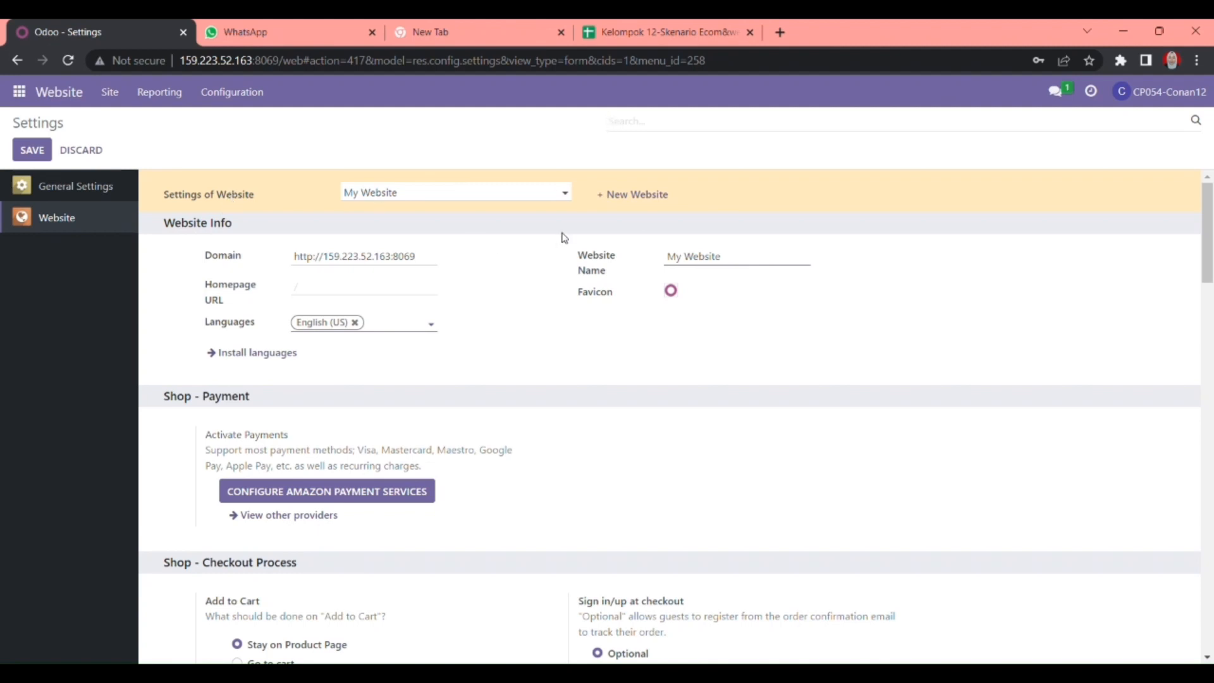
- Create a new website named 'Indramaju Furniture'
left_click(609, 196)
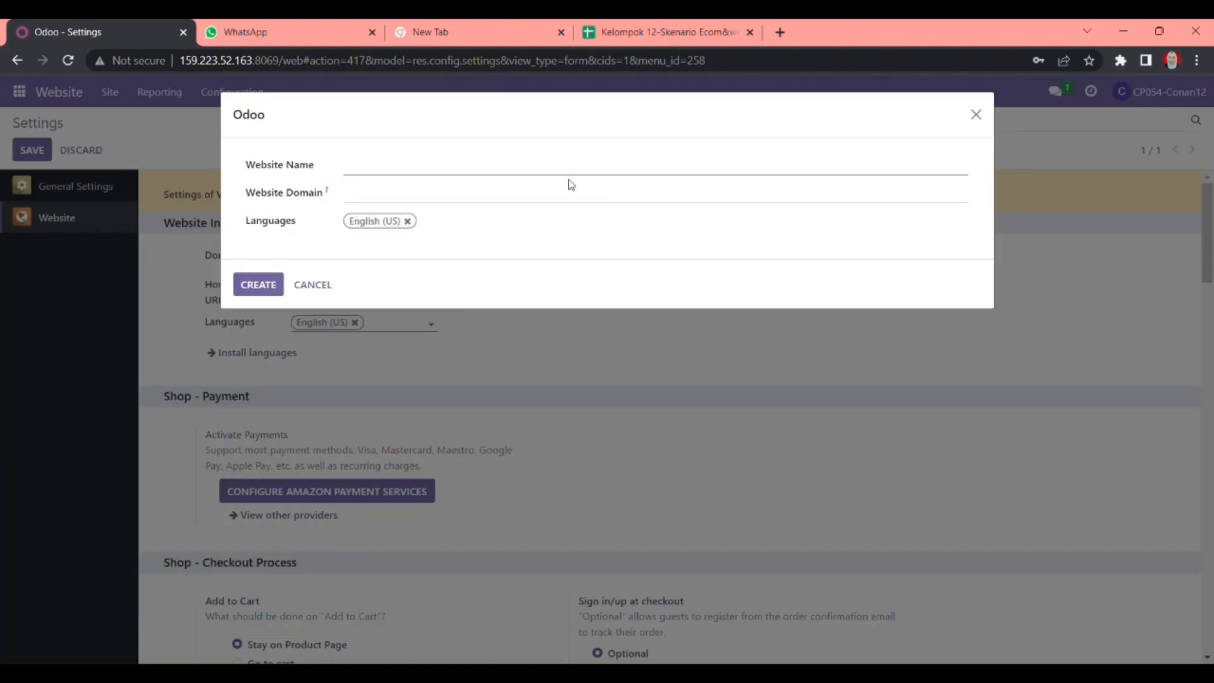
type("Indramaju Furniture")
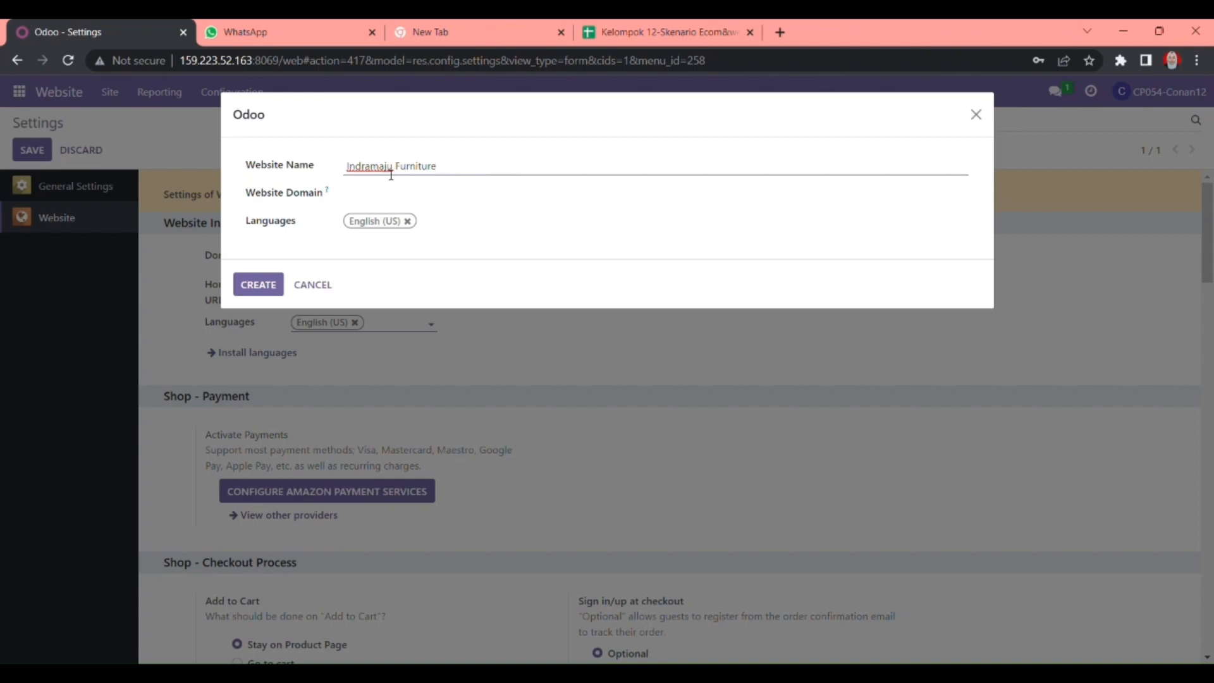
left_click(253, 282)
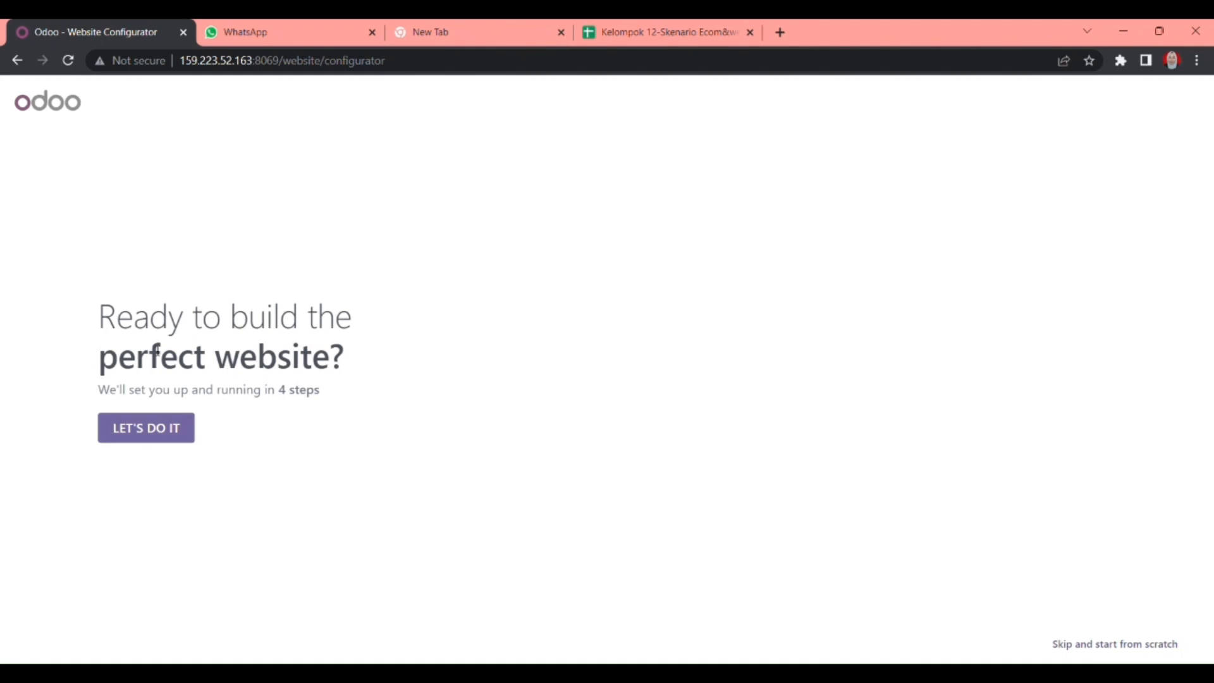
- Set the website as an online store for a furniture store, with informing customers as the objective
left_click(153, 432)
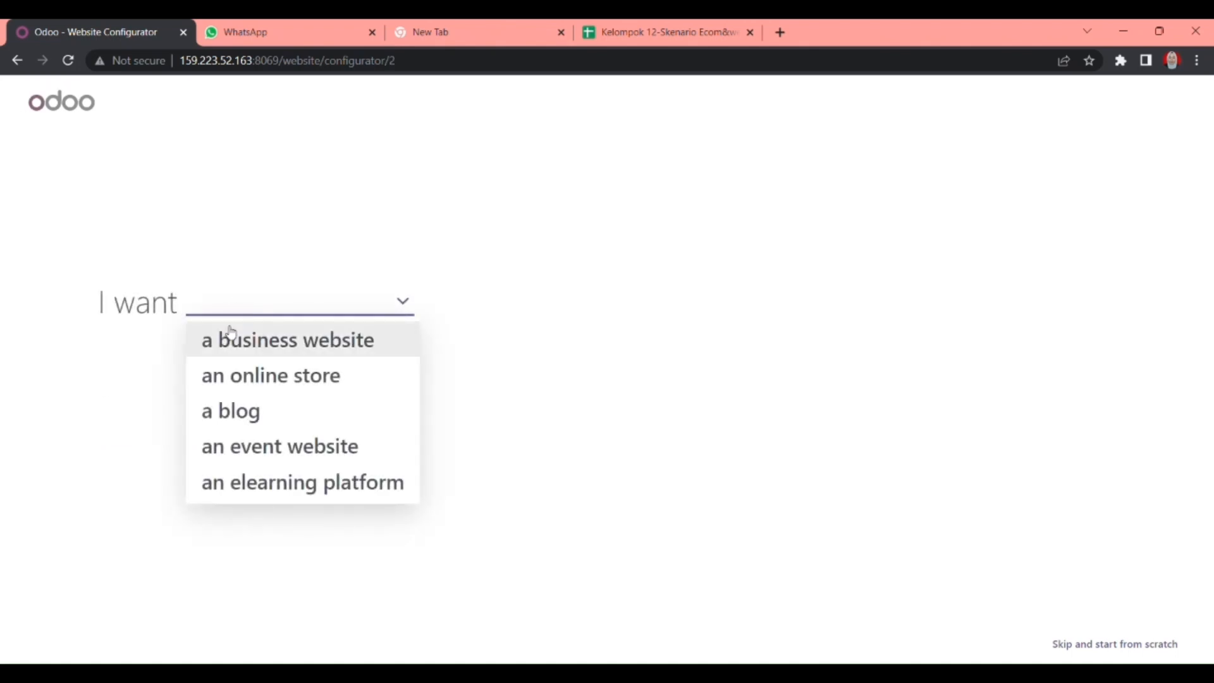
left_click(231, 378)
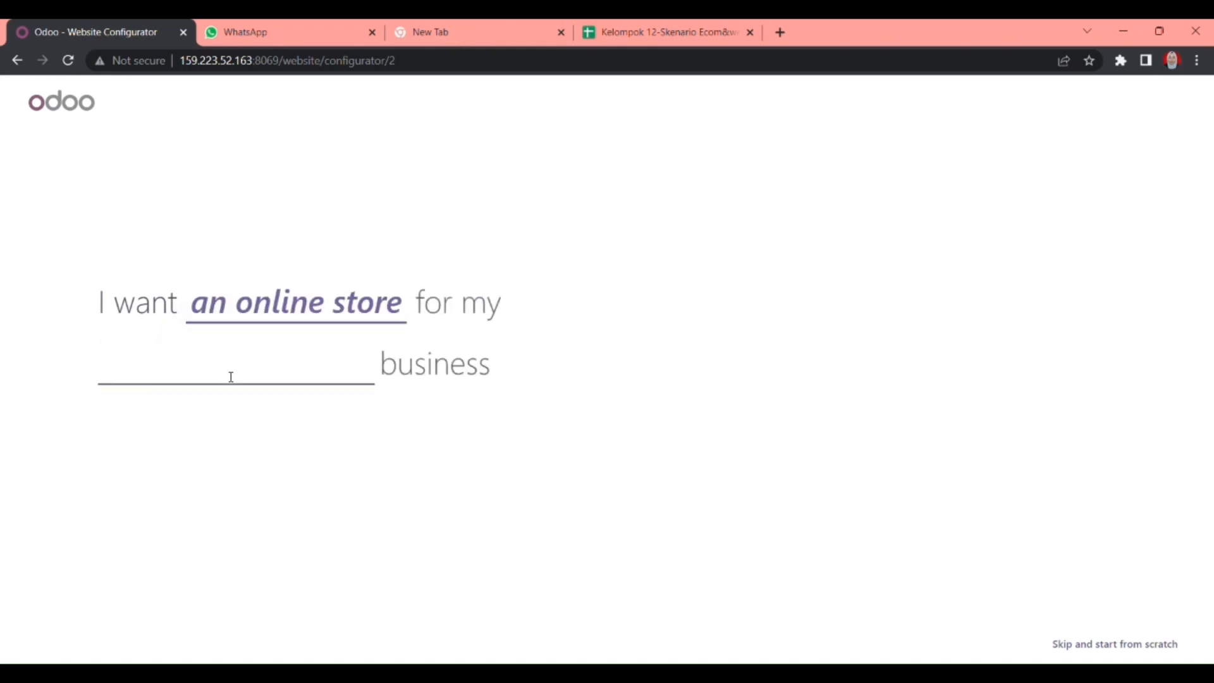
type("furniture")
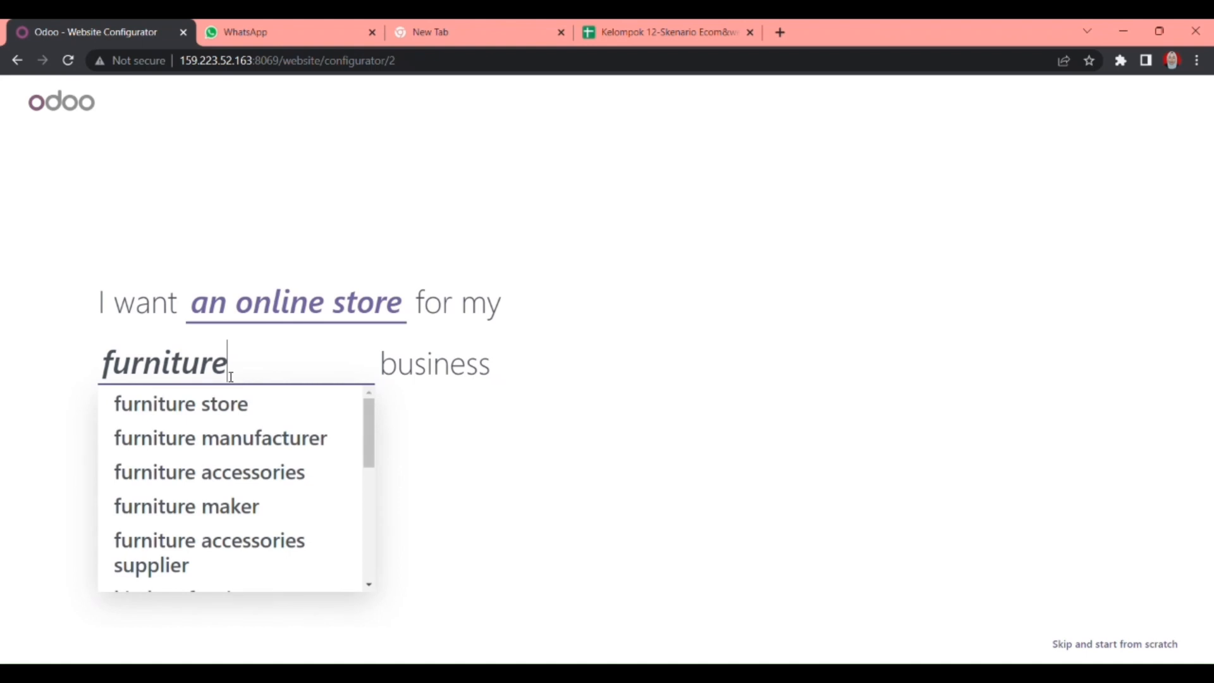
left_click(247, 411)
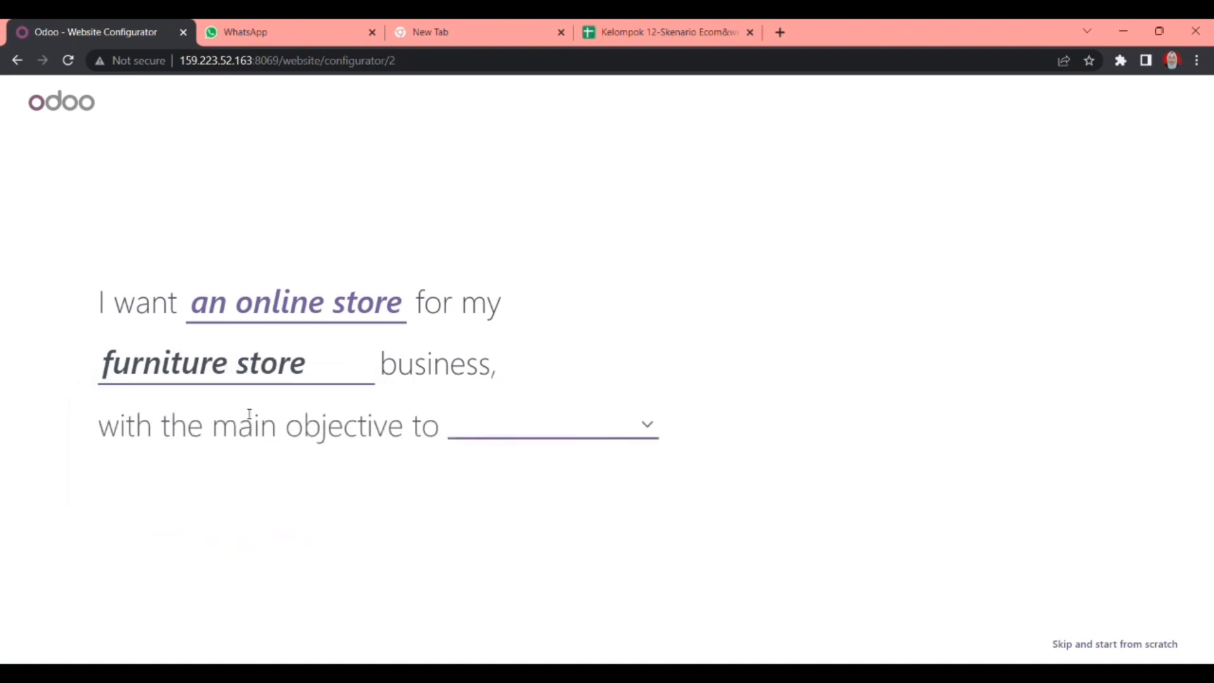
left_click(519, 431)
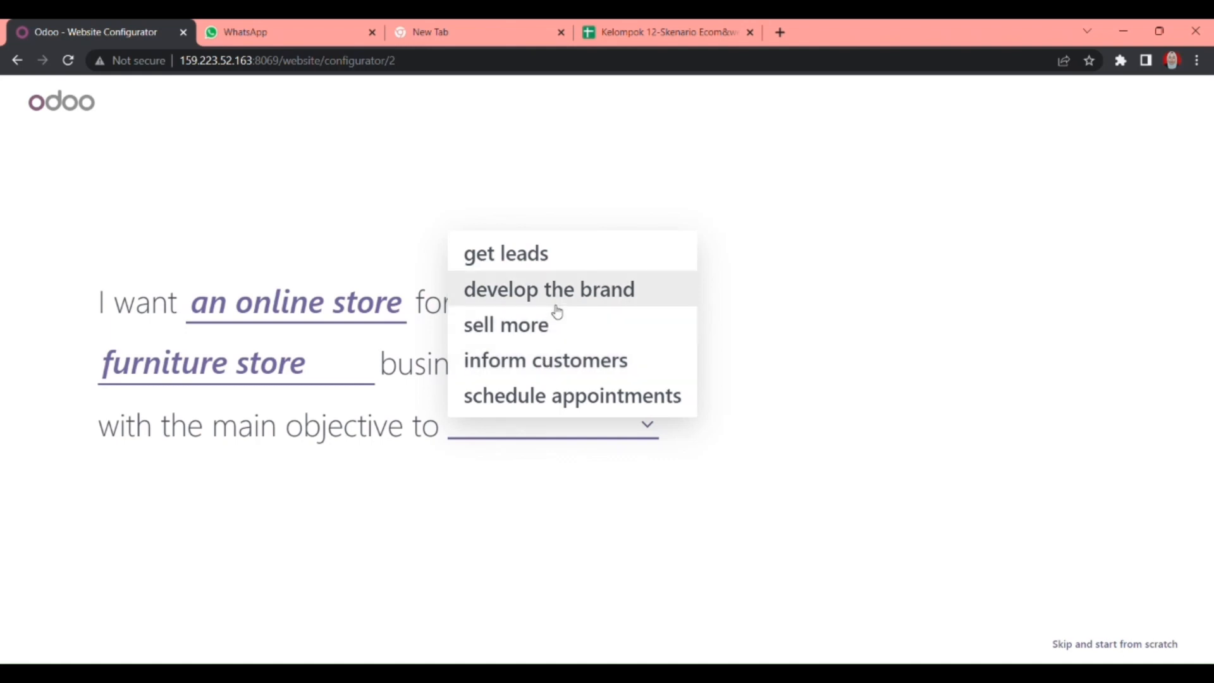
left_click(552, 376)
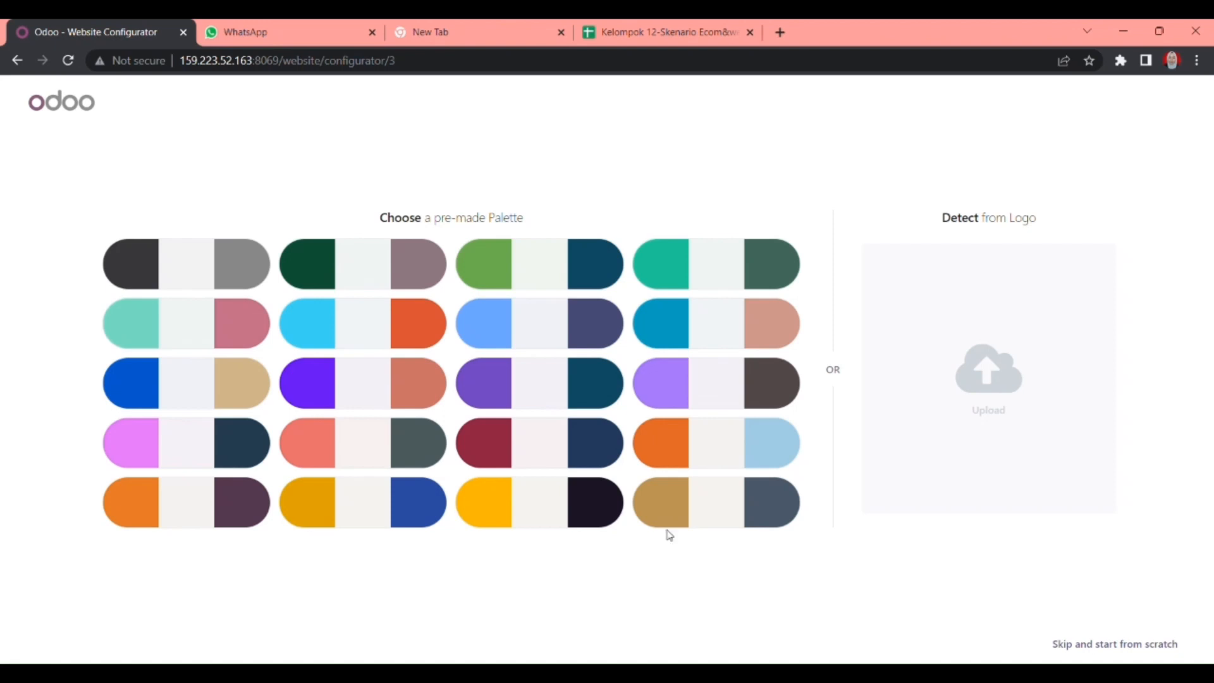
- Choose the tan and slate palette, add About Us, Services and Pricing pages, and build the site
left_click(683, 525)
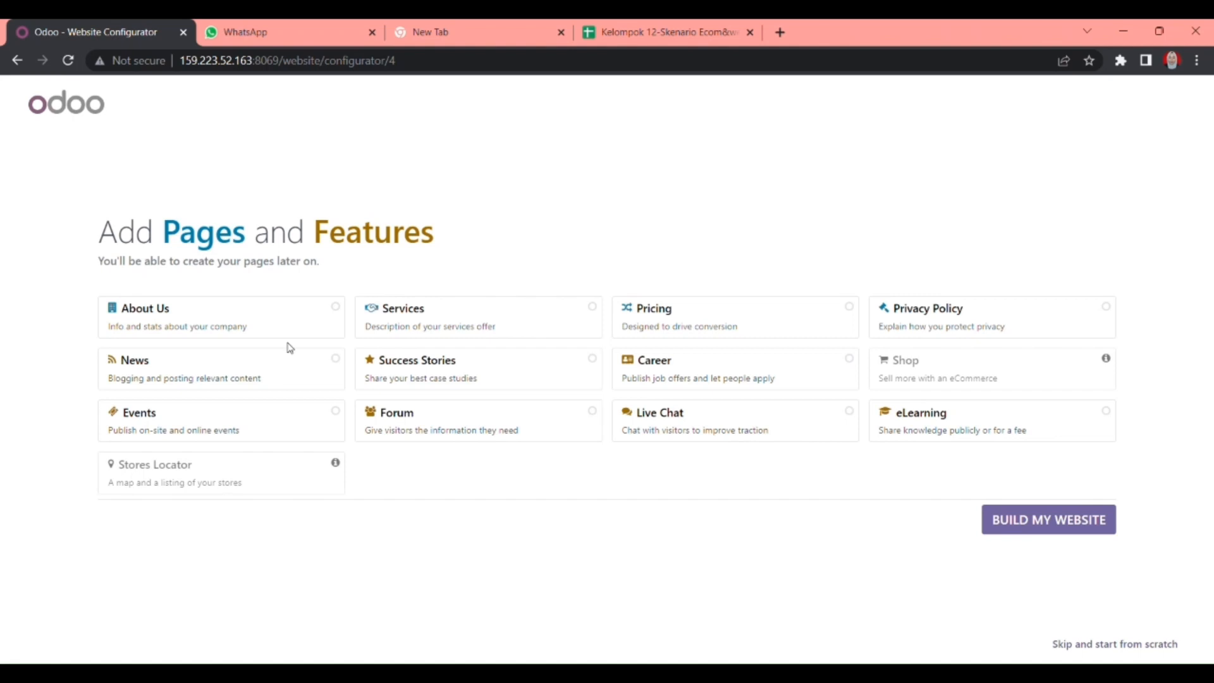
left_click(343, 311)
left_click(600, 310)
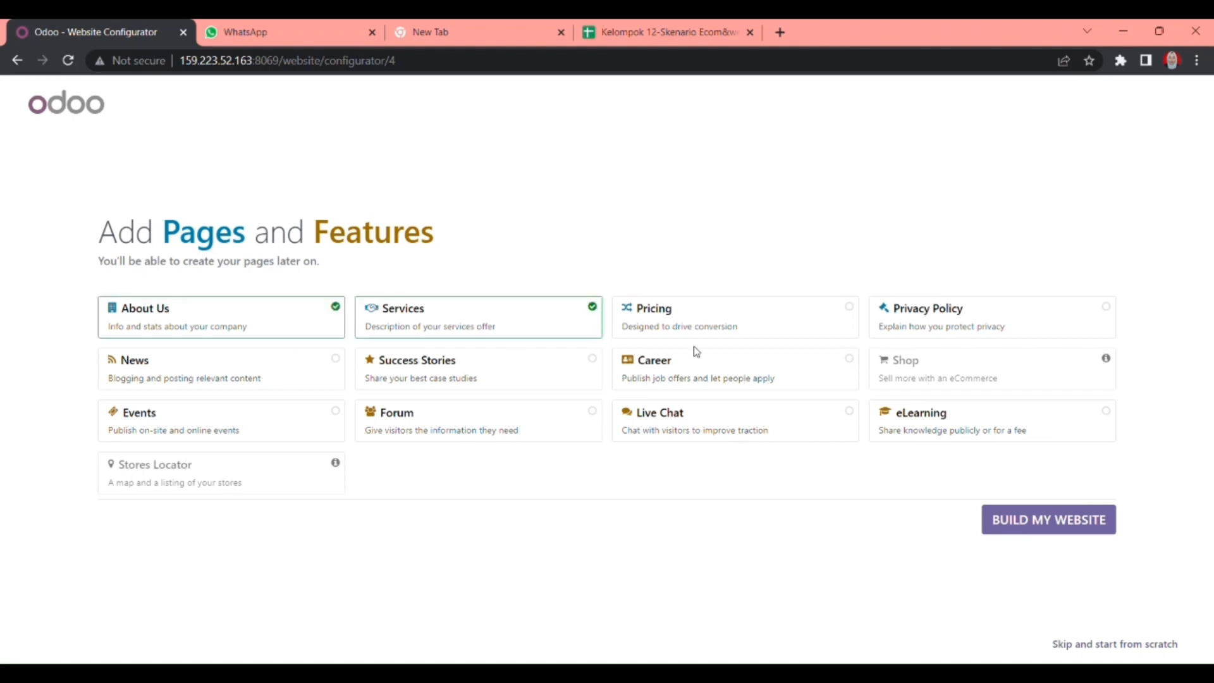
left_click(855, 309)
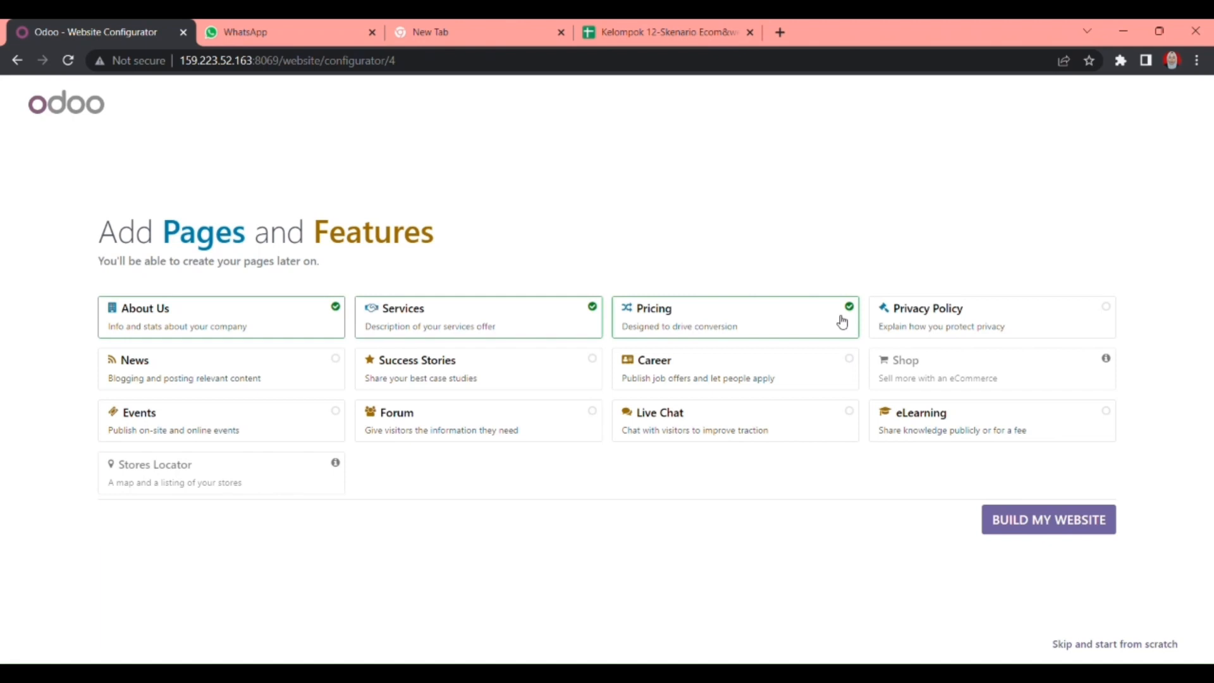
left_click(1024, 524)
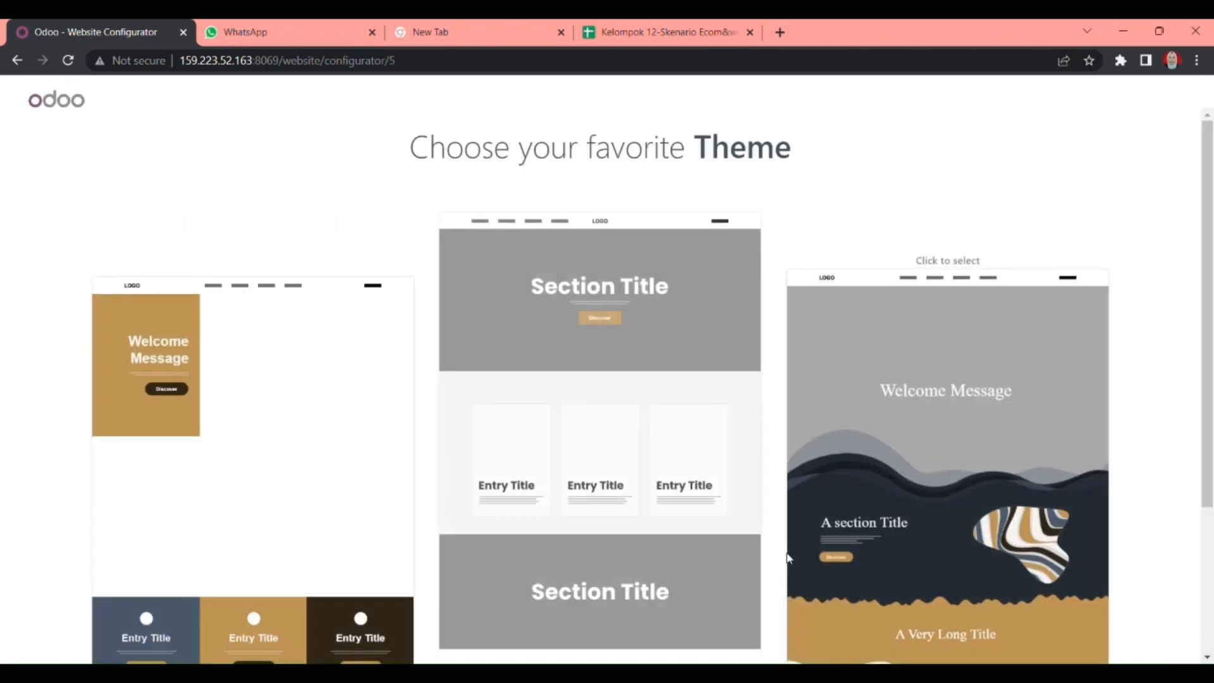
- Pick the middle theme from the previews to generate the furniture website
scroll(263, 543, "down", 3)
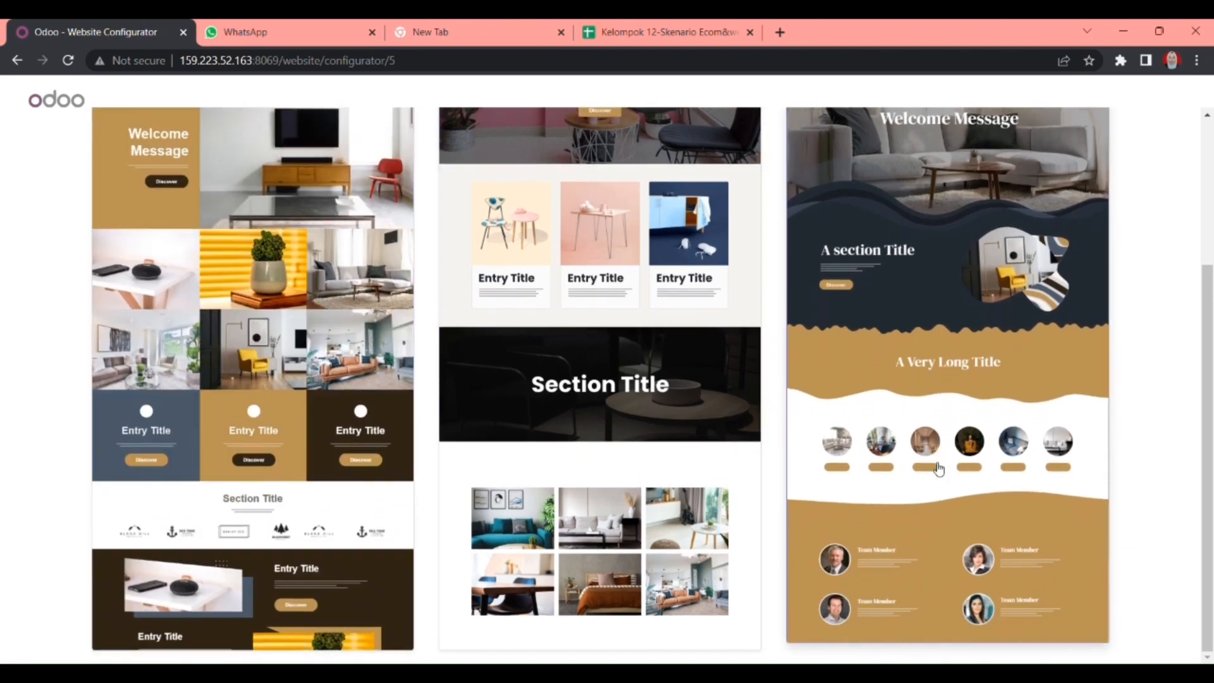
left_click(555, 466)
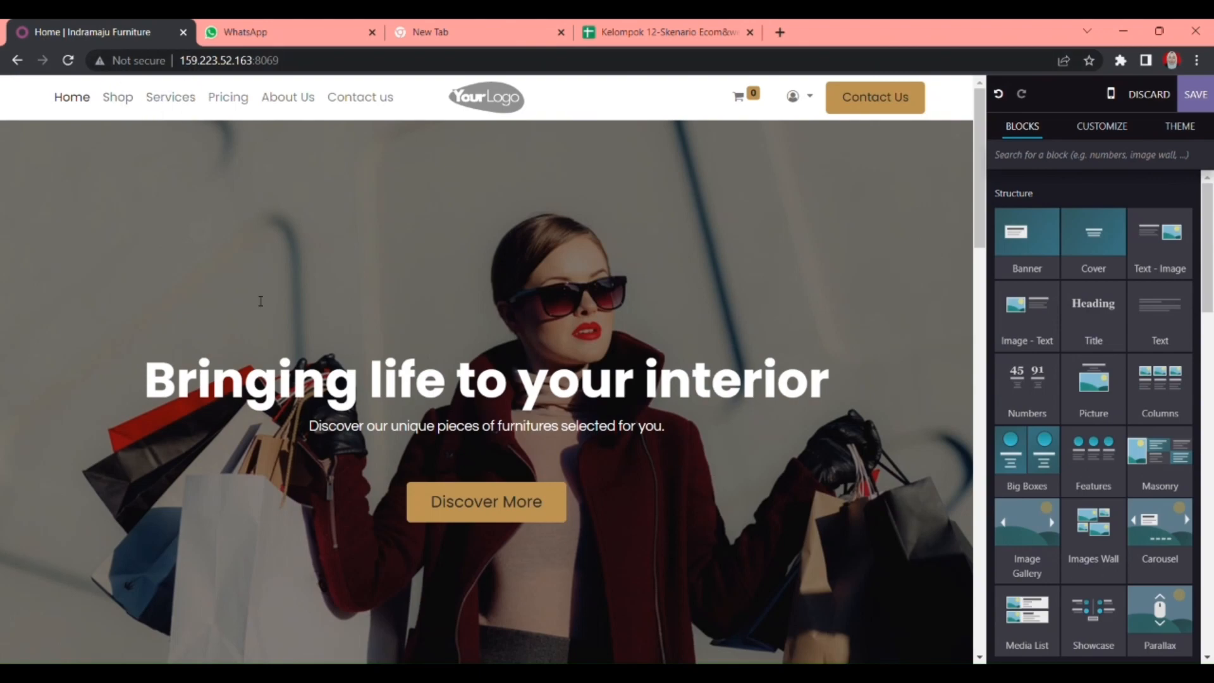
- Delete the 'Bringing life to your interior' hero banner from the homepage
scroll(260, 301, "down", 7)
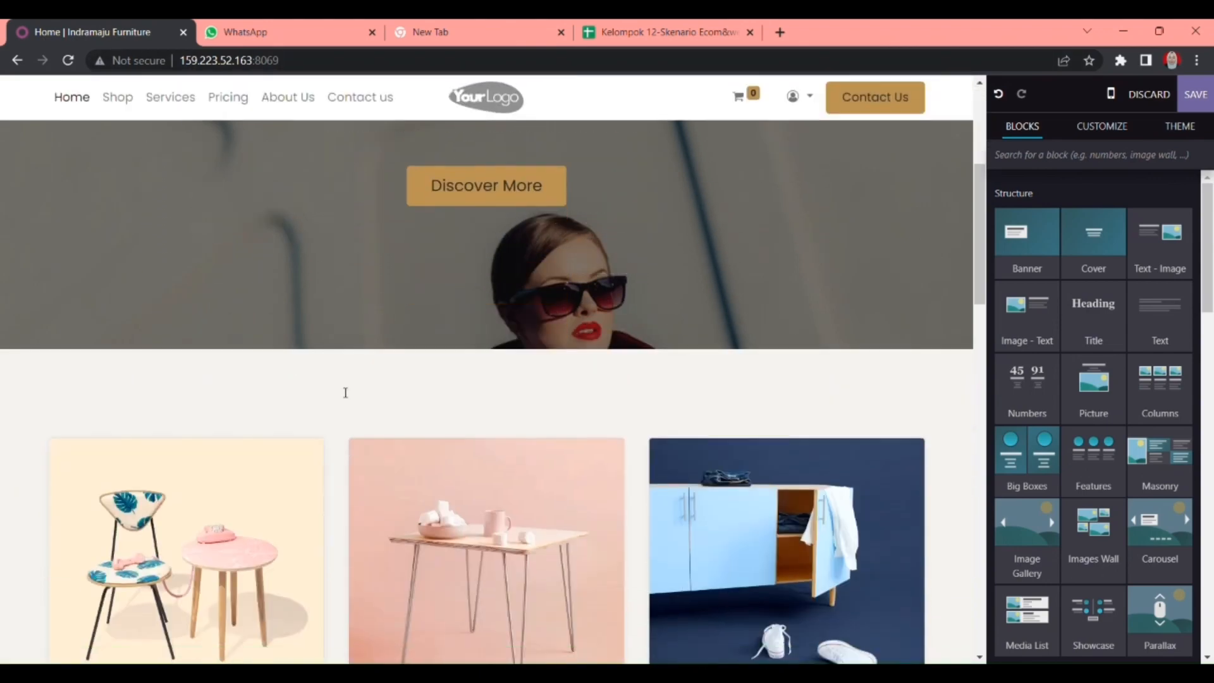
scroll(346, 393, "down", 10)
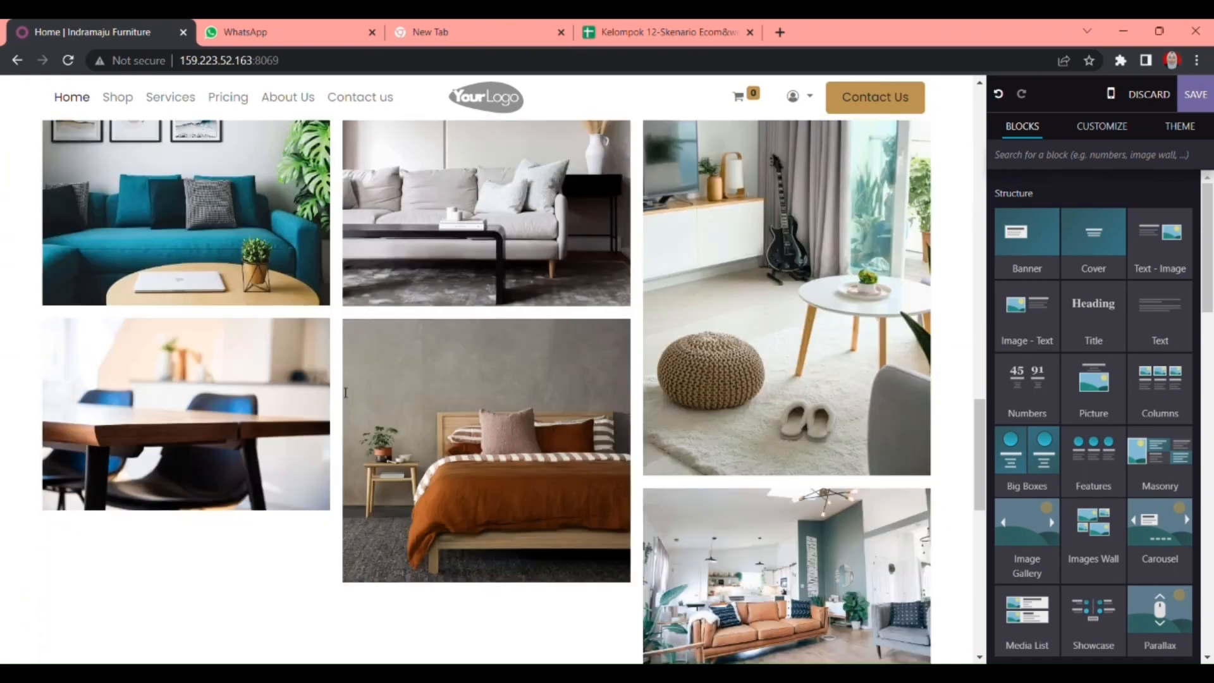
scroll(345, 393, "down", 7)
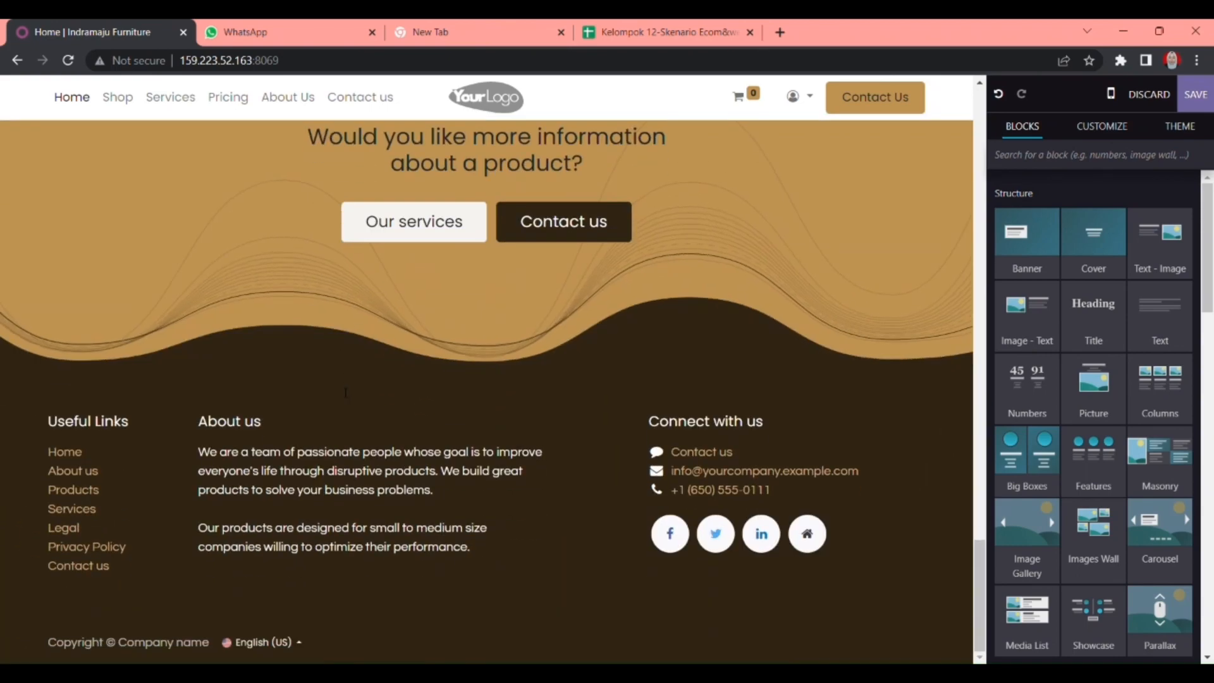
scroll(345, 393, "up", 3)
scroll(345, 392, "up", 20)
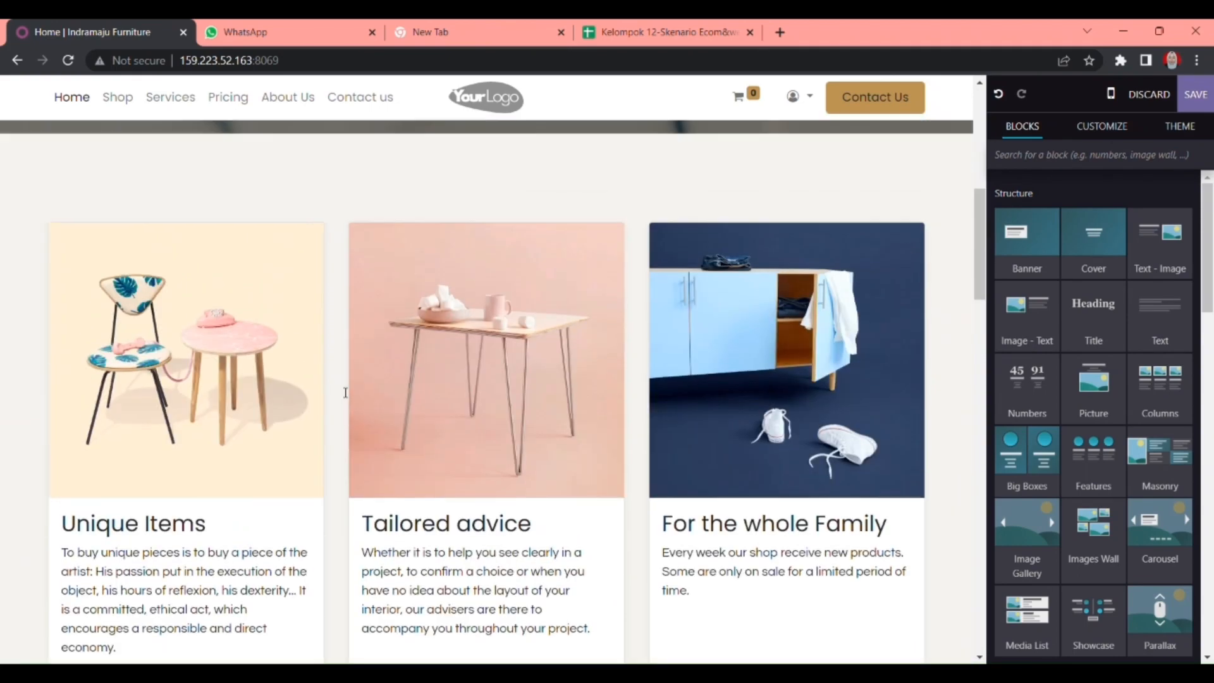
scroll(499, 353, "down", 2)
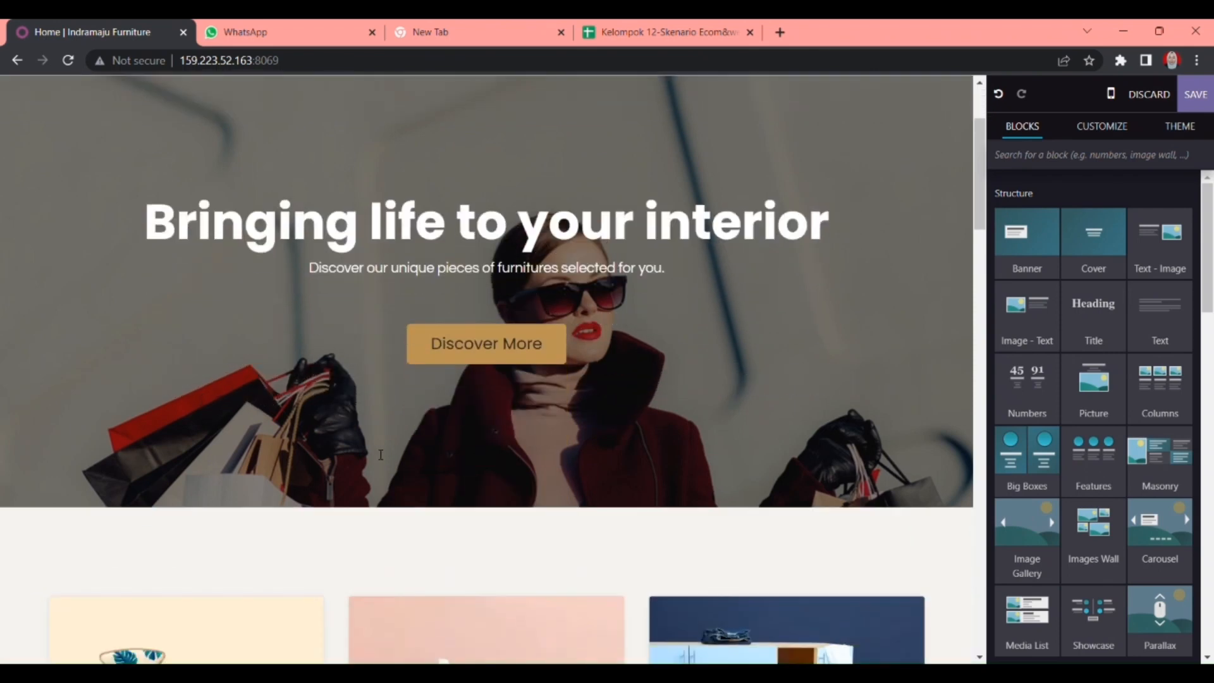
scroll(498, 353, "up", 3)
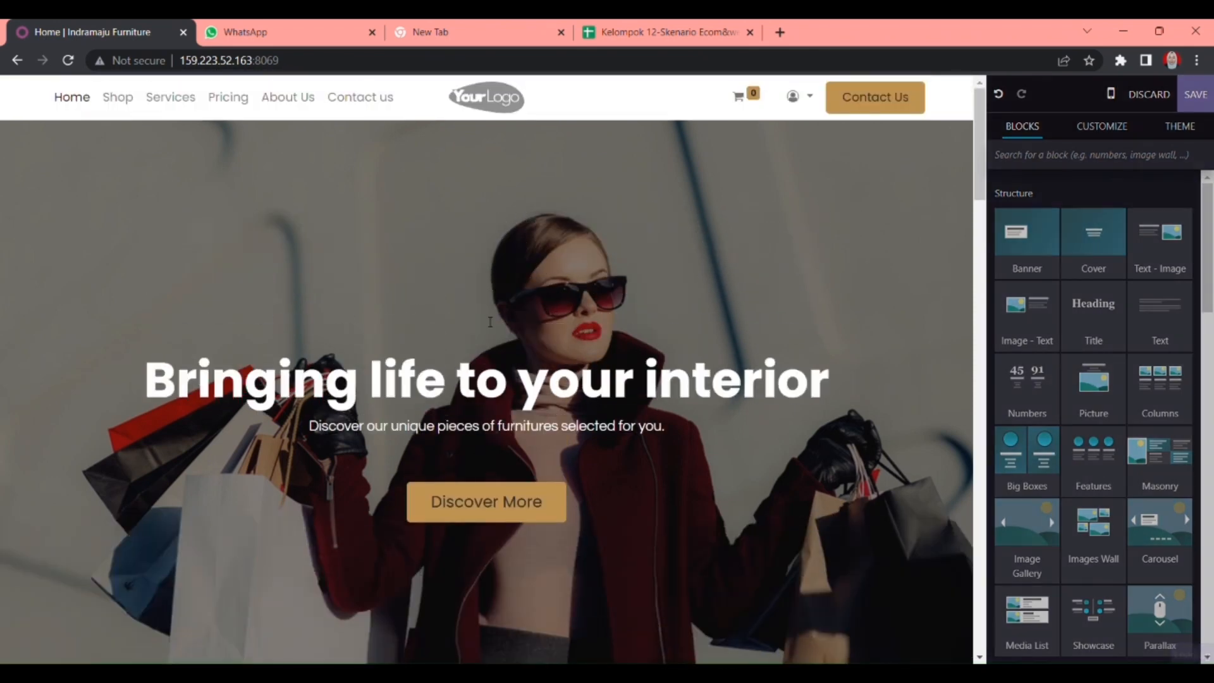
left_click(490, 322)
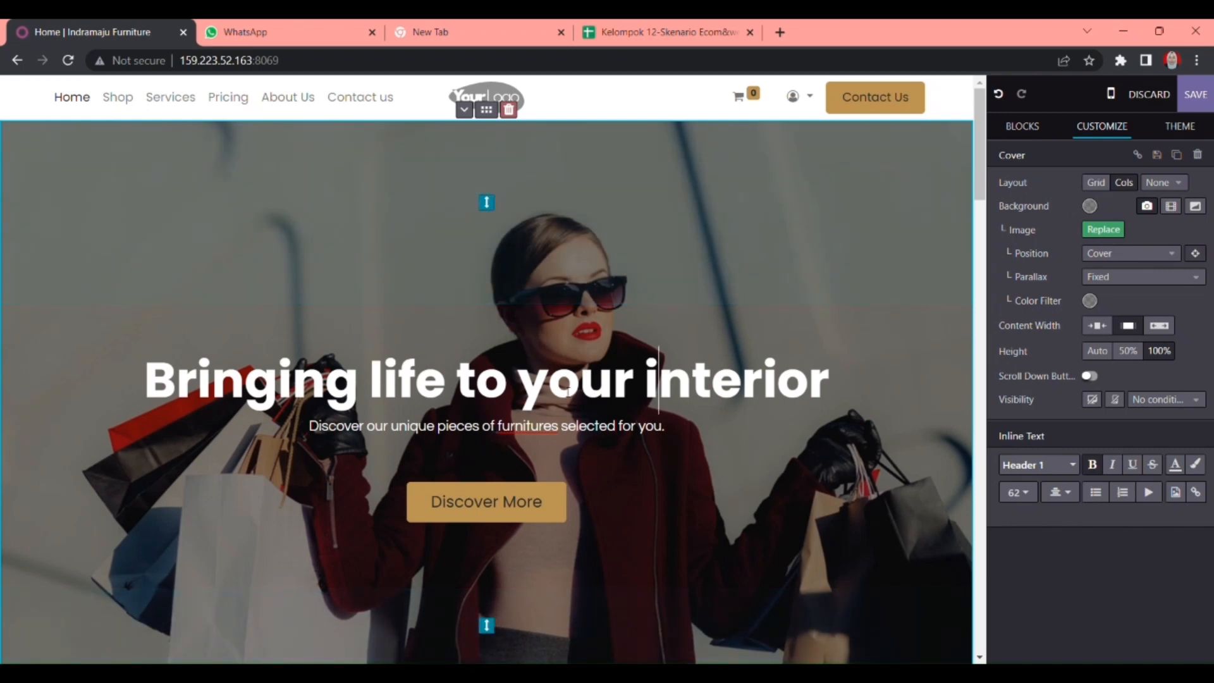
scroll(567, 392, "down", 4)
scroll(682, 253, "up", 4)
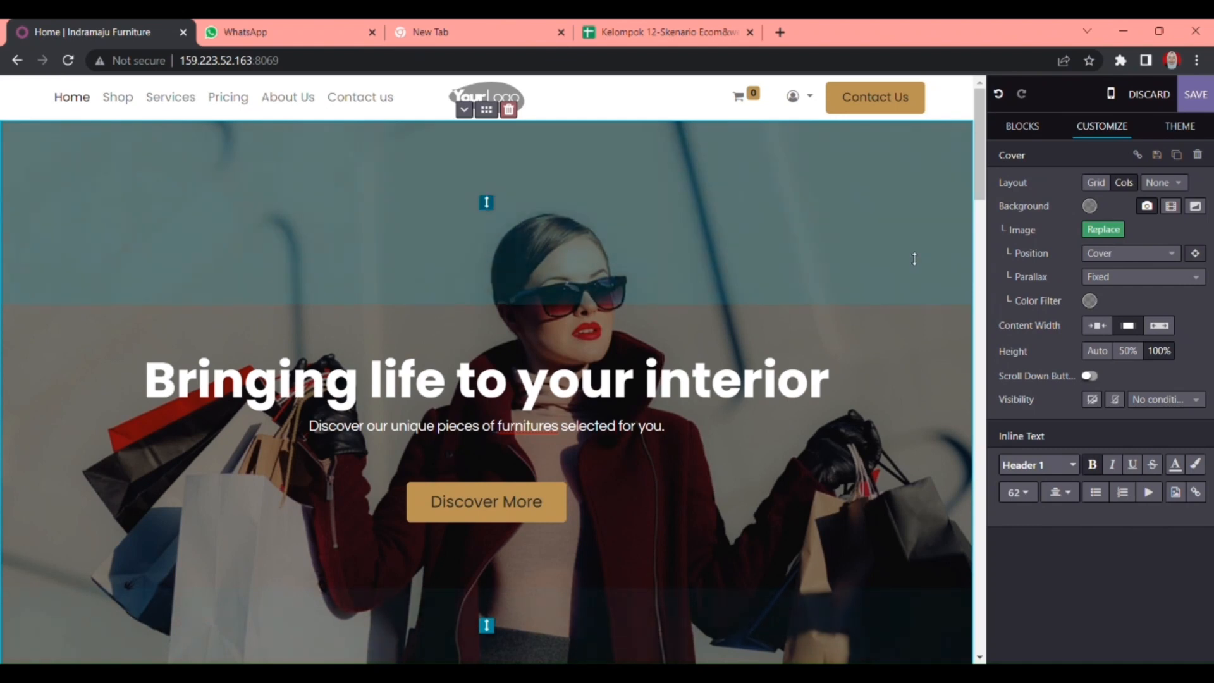
left_click(1025, 127)
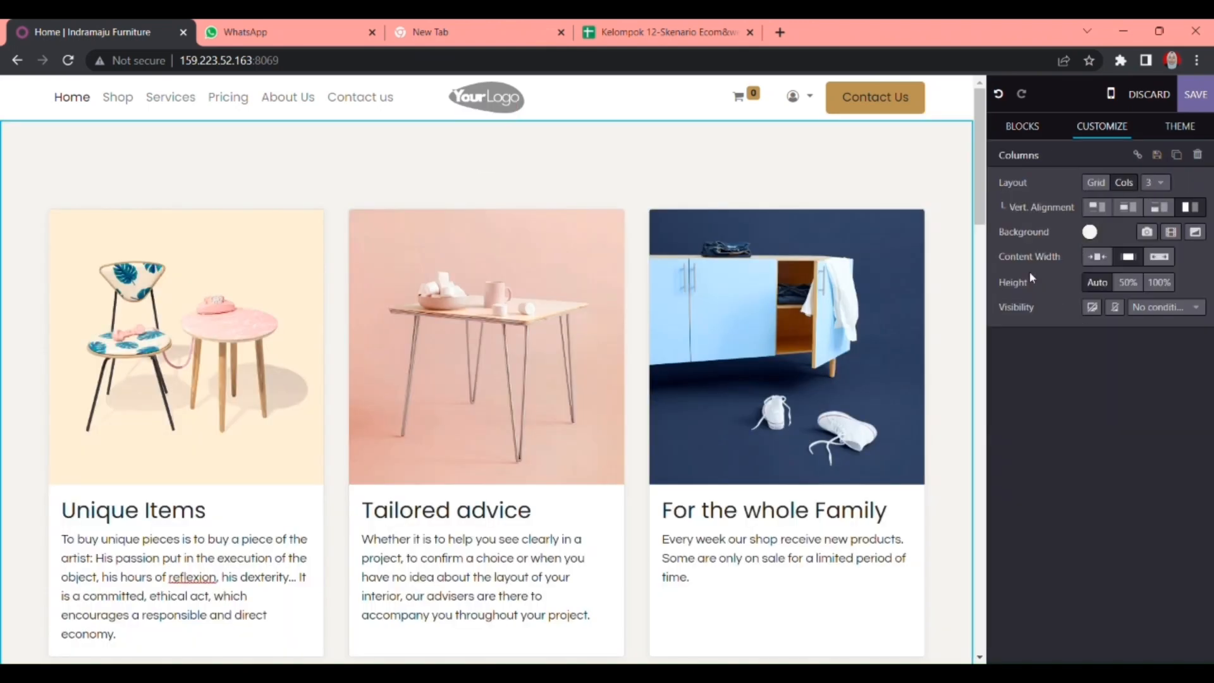
- Show the Blocks panel and browse the available building blocks
left_click(1040, 128)
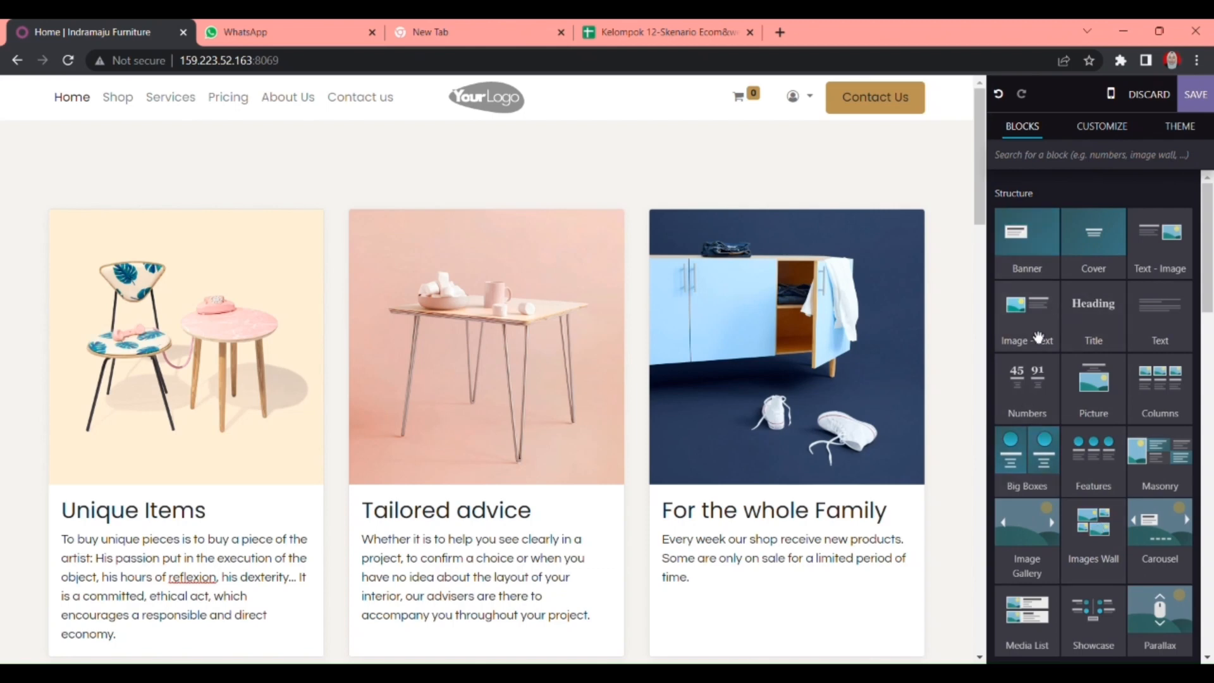
scroll(1043, 354, "down", 3)
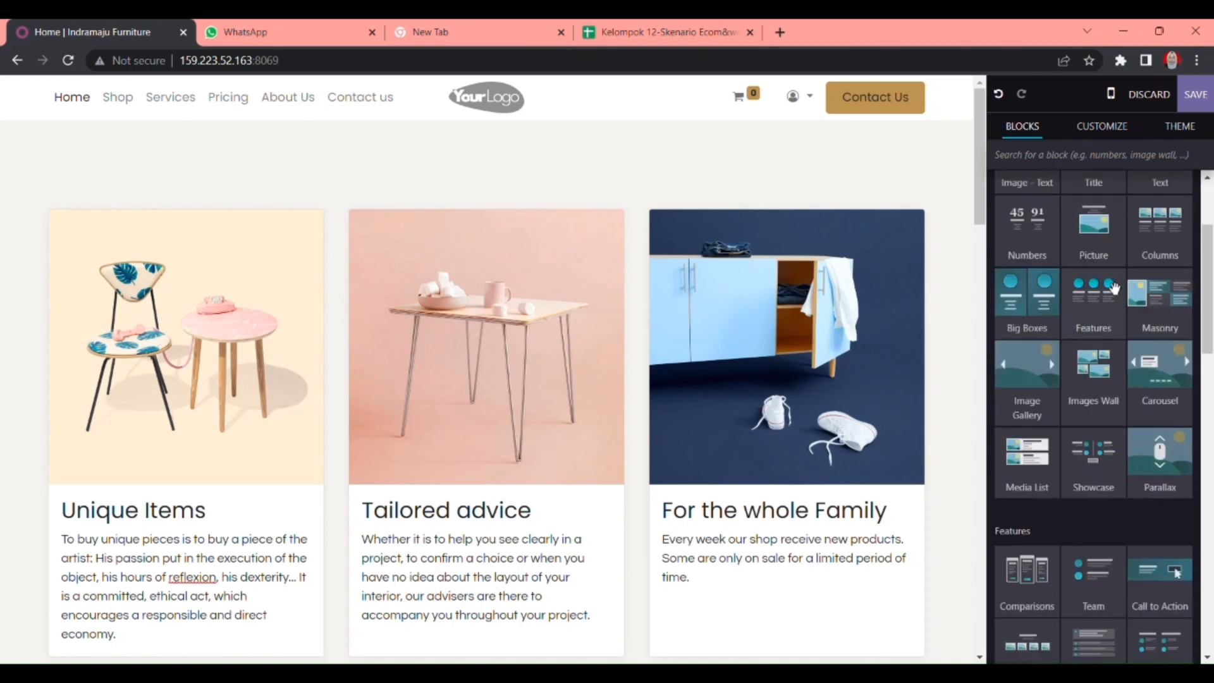
scroll(1066, 464, "down", 8)
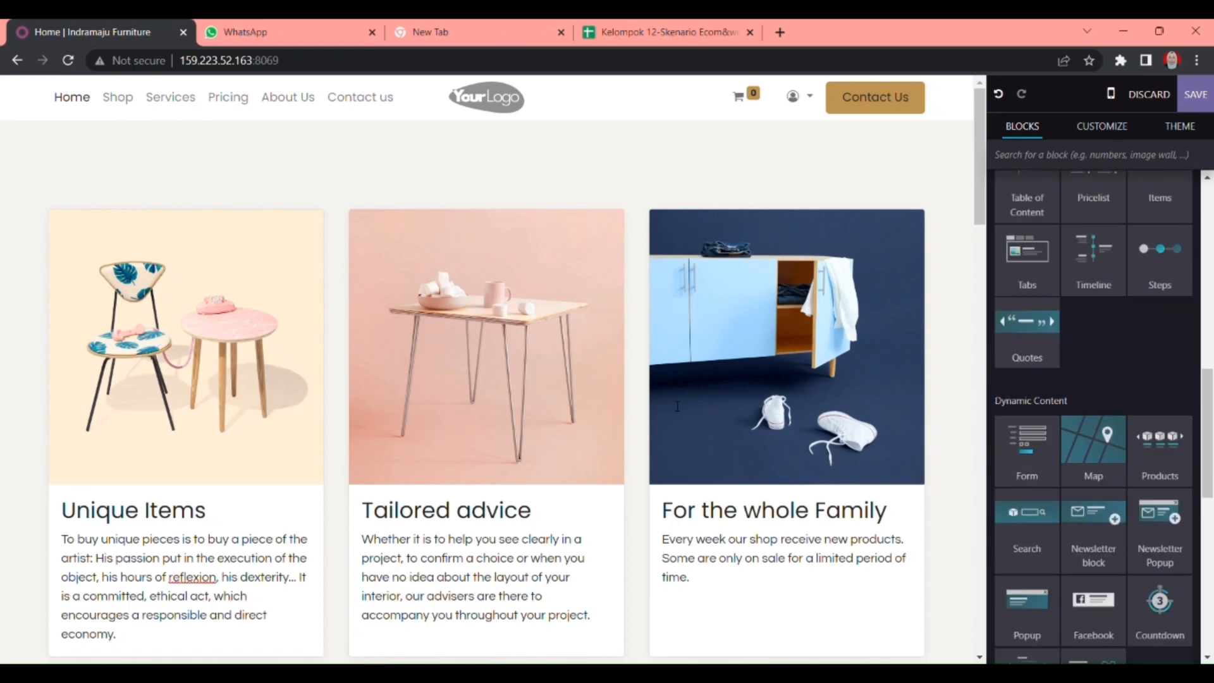
scroll(1114, 258, "up", 10)
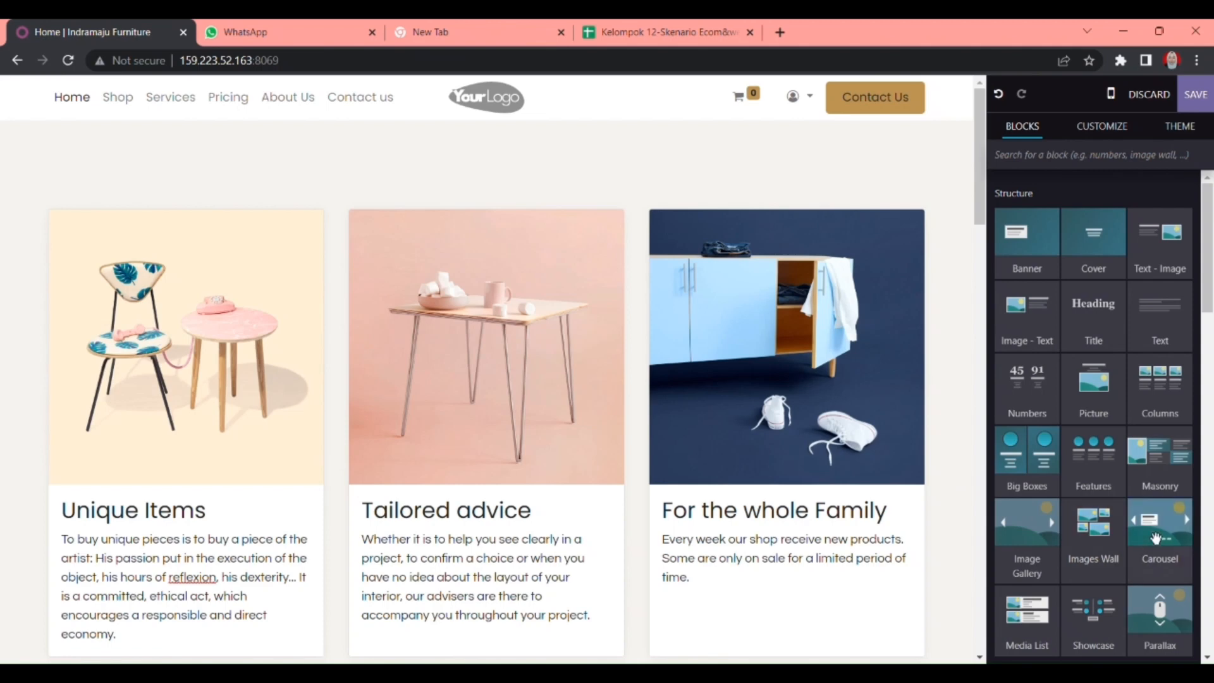
- Place a Carousel block above the feature cards, flip through its slides and select the slide heading
left_click_drag(1156, 538, 653, 184)
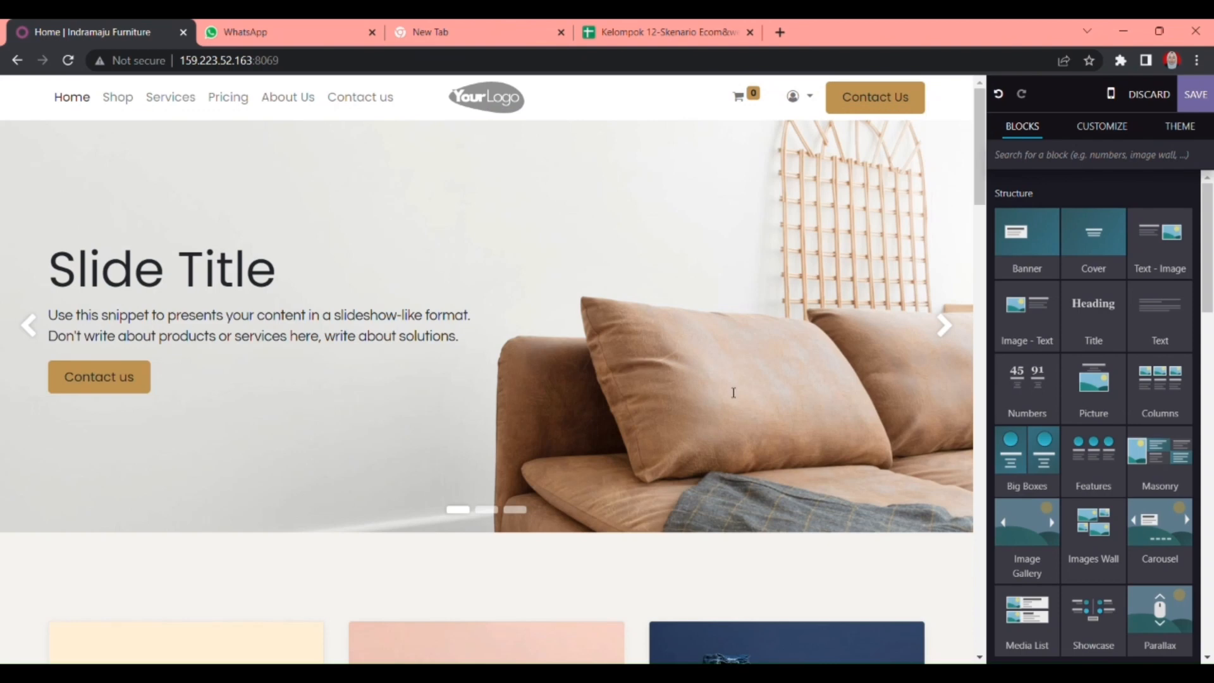
left_click(949, 328)
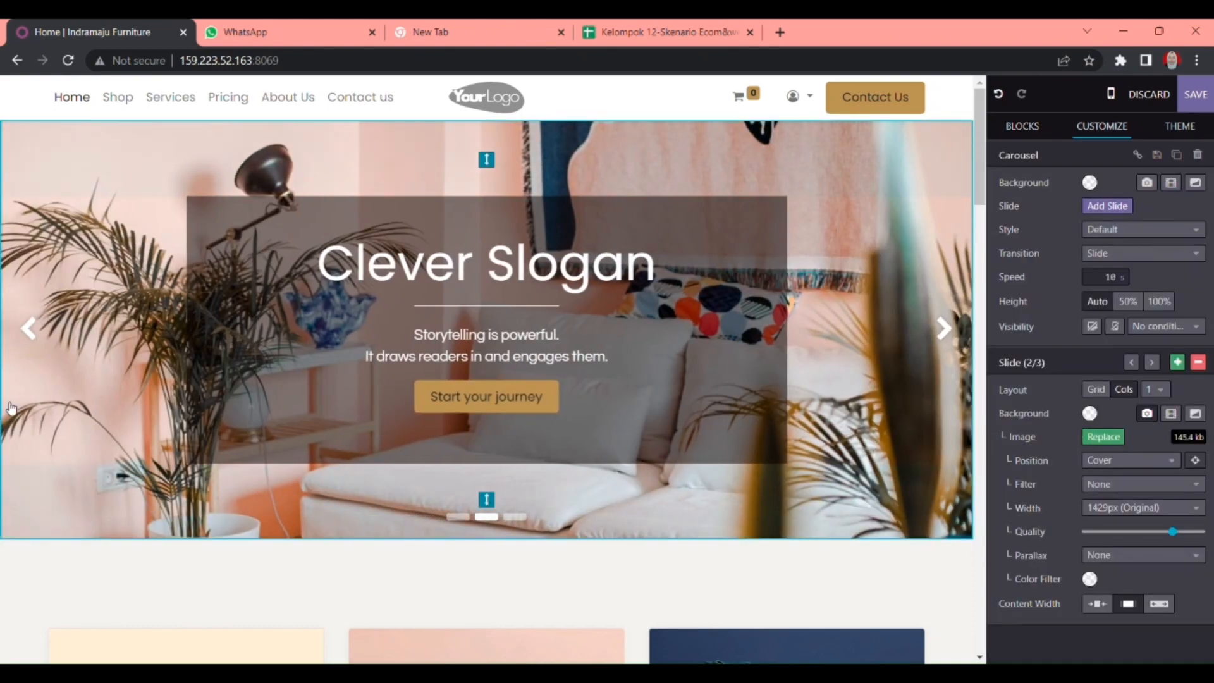
left_click(32, 346)
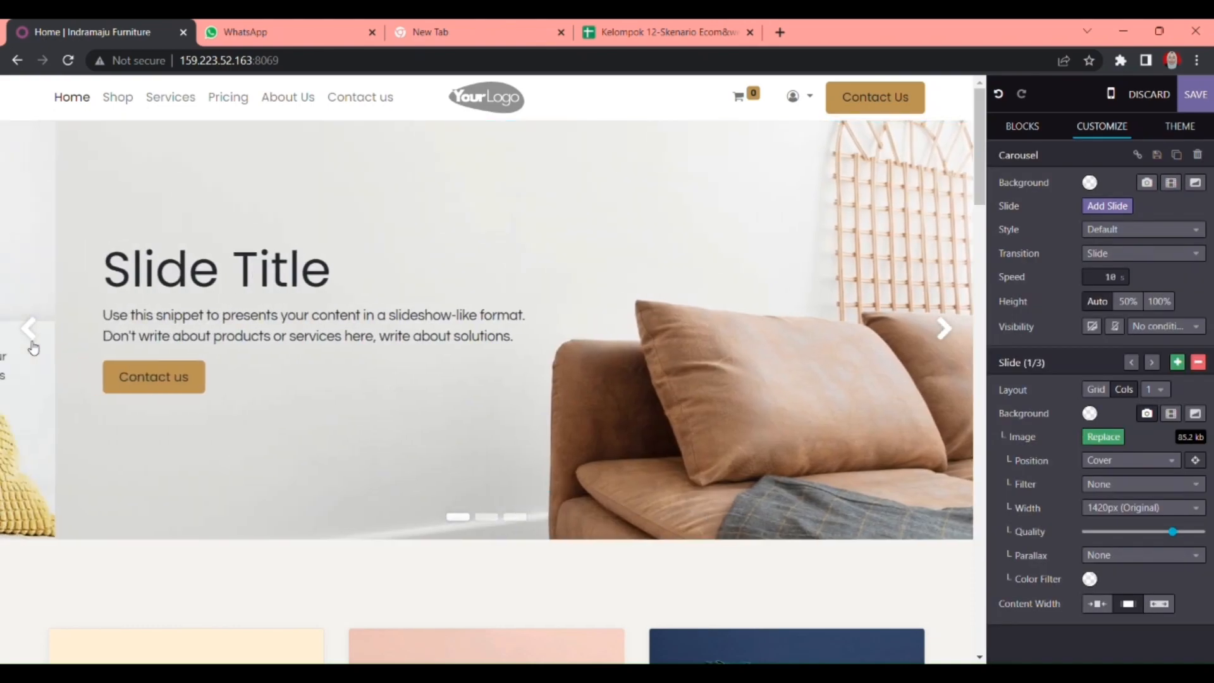
left_click(32, 345)
left_click(31, 341)
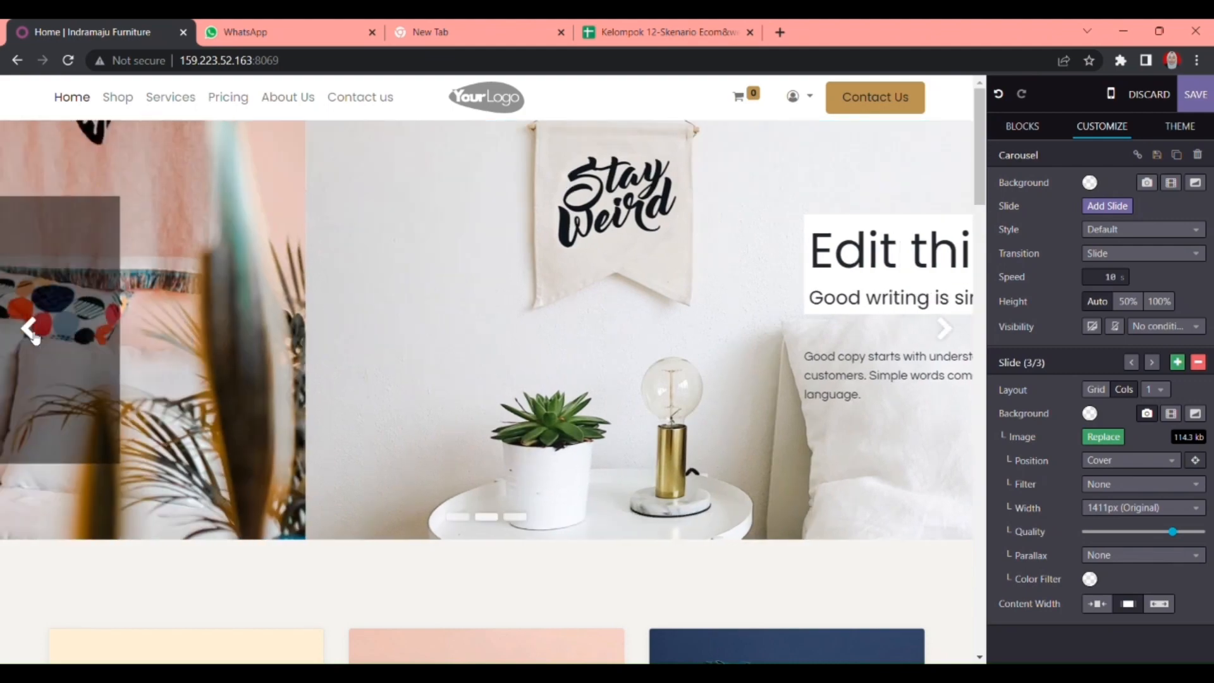
scroll(335, 515, "down", 2)
scroll(343, 510, "up", 2)
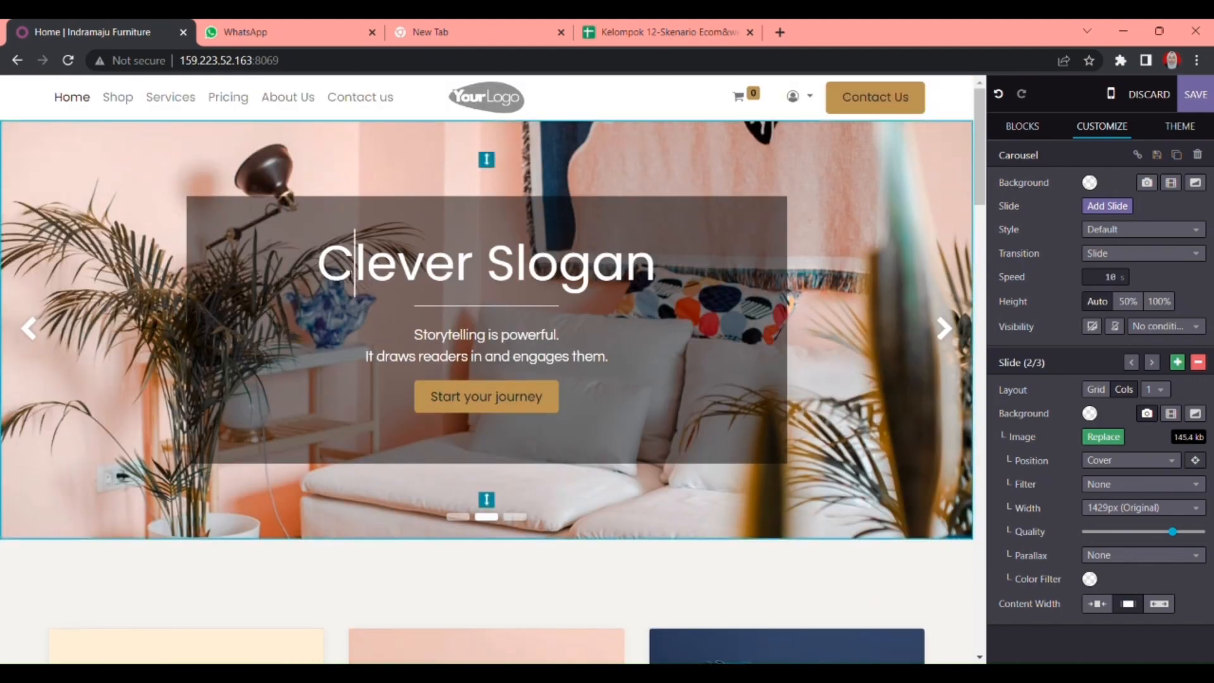
triple_click(352, 275)
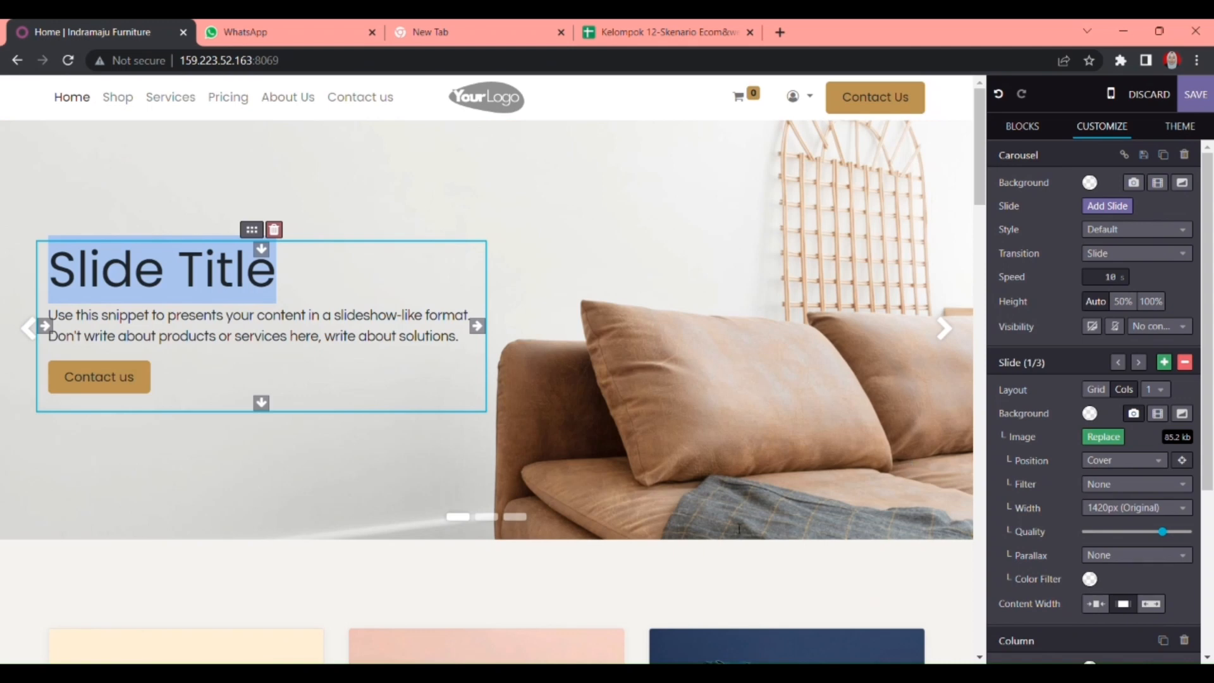
scroll(1127, 366, "down", 4)
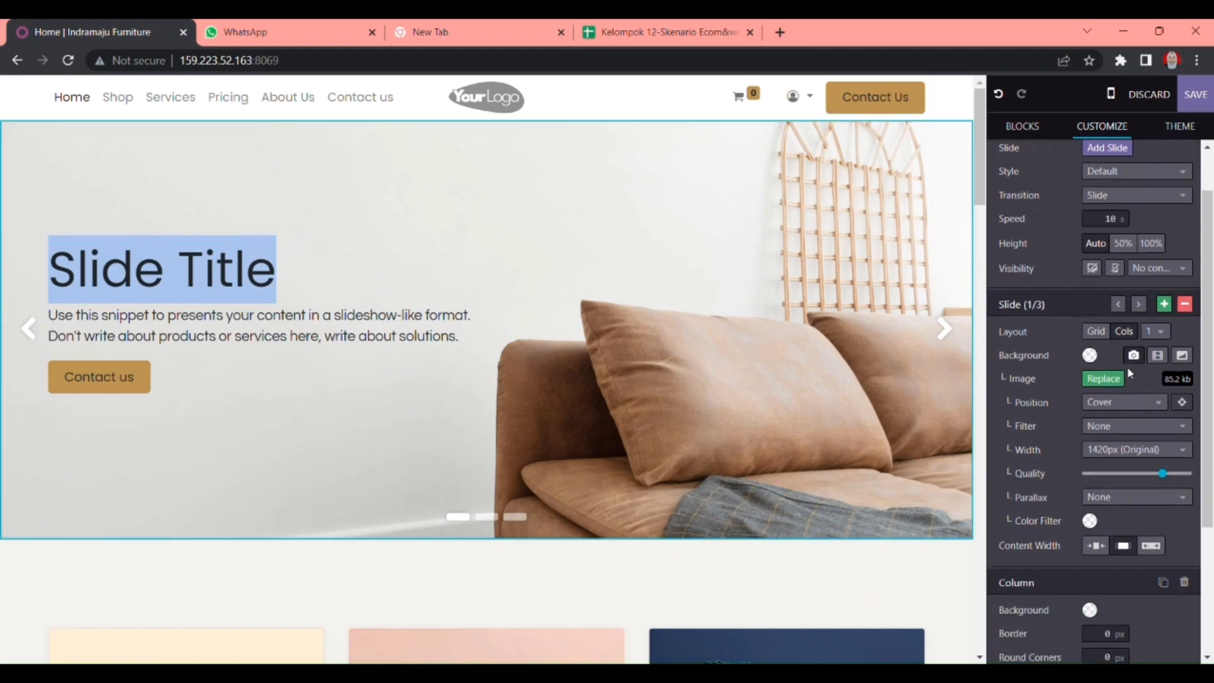
scroll(1133, 373, "down", 1)
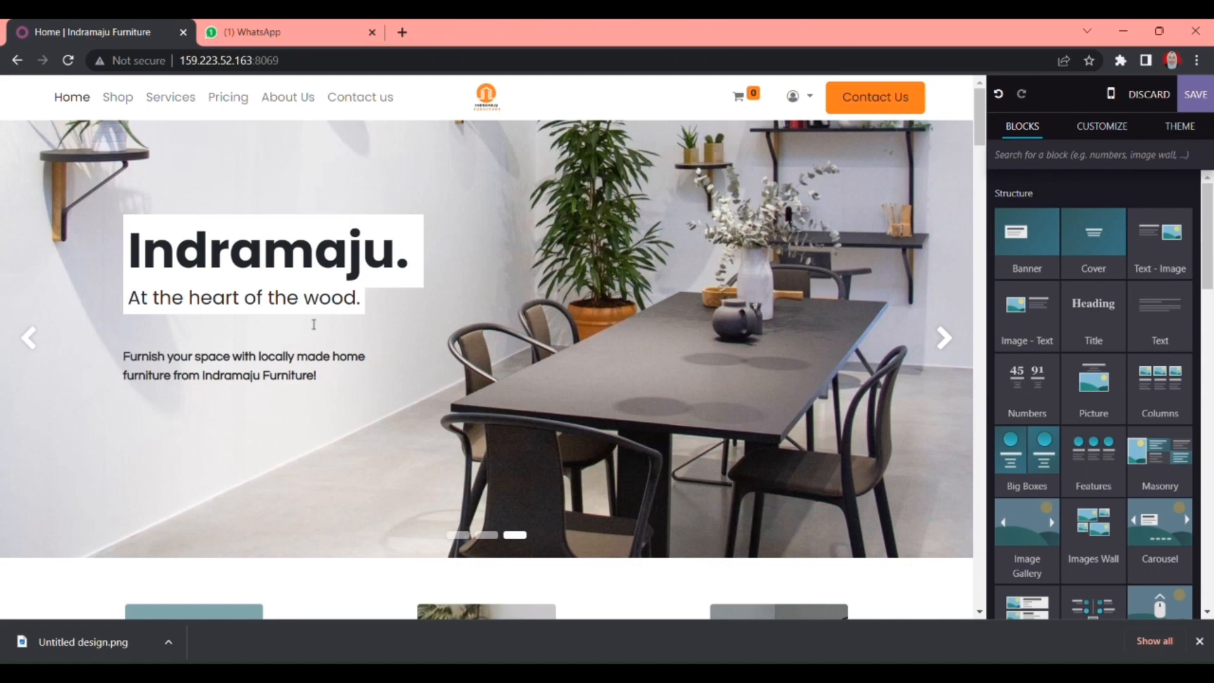
scroll(314, 324, "down", 3)
scroll(313, 324, "down", 4)
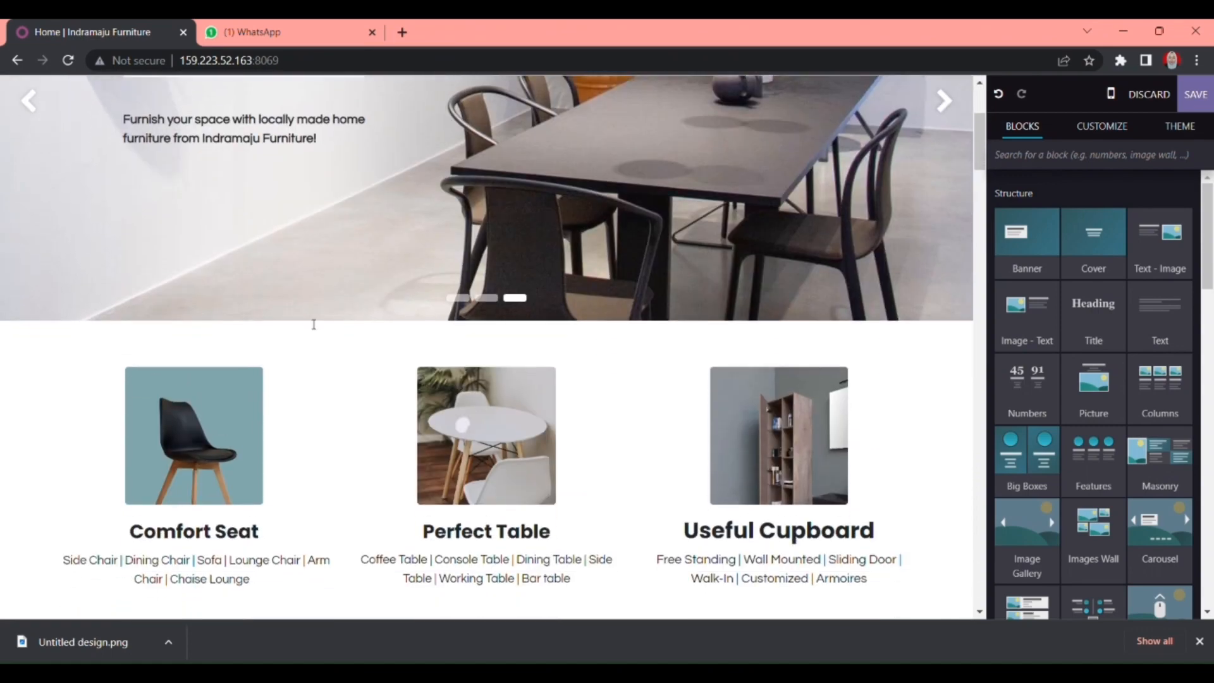
scroll(314, 324, "up", 7)
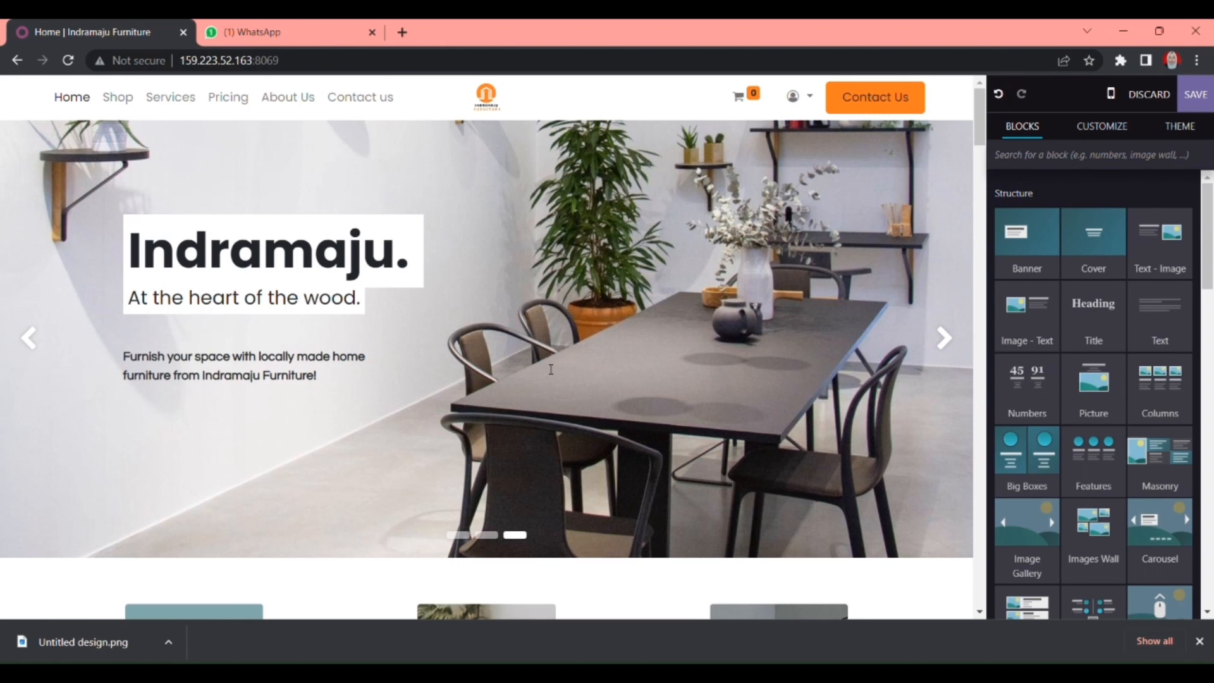
scroll(551, 369, "down", 5)
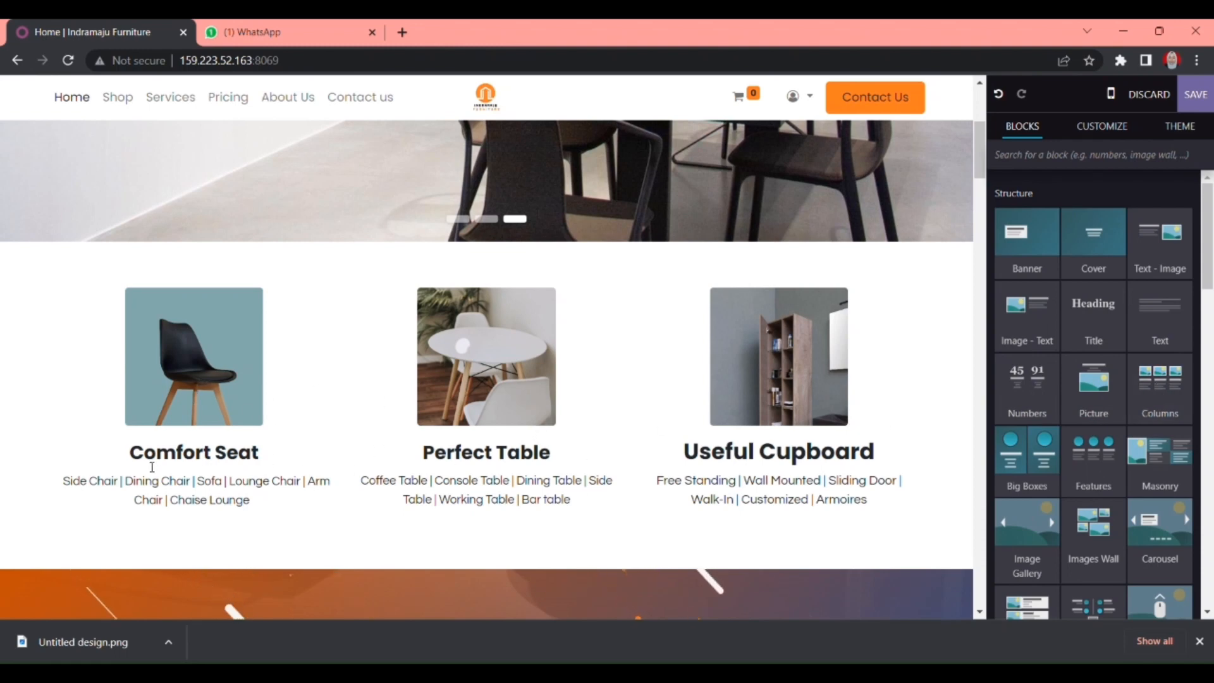
scroll(81, 495, "down", 1)
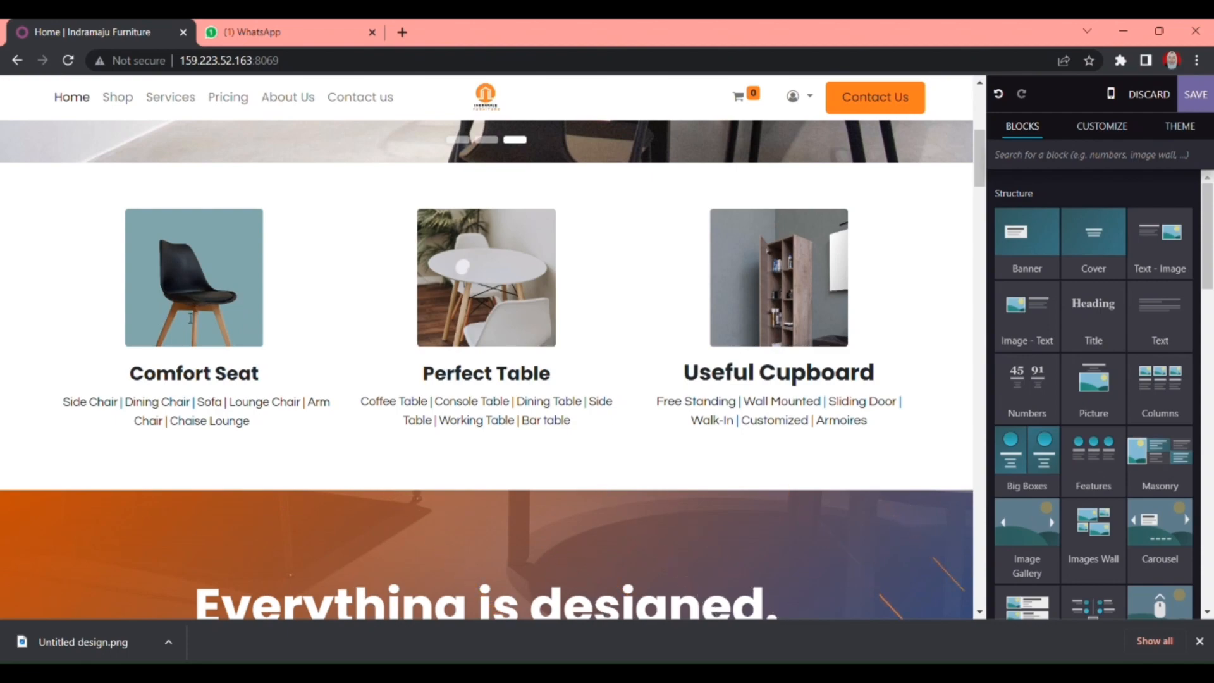
scroll(244, 407, "down", 15)
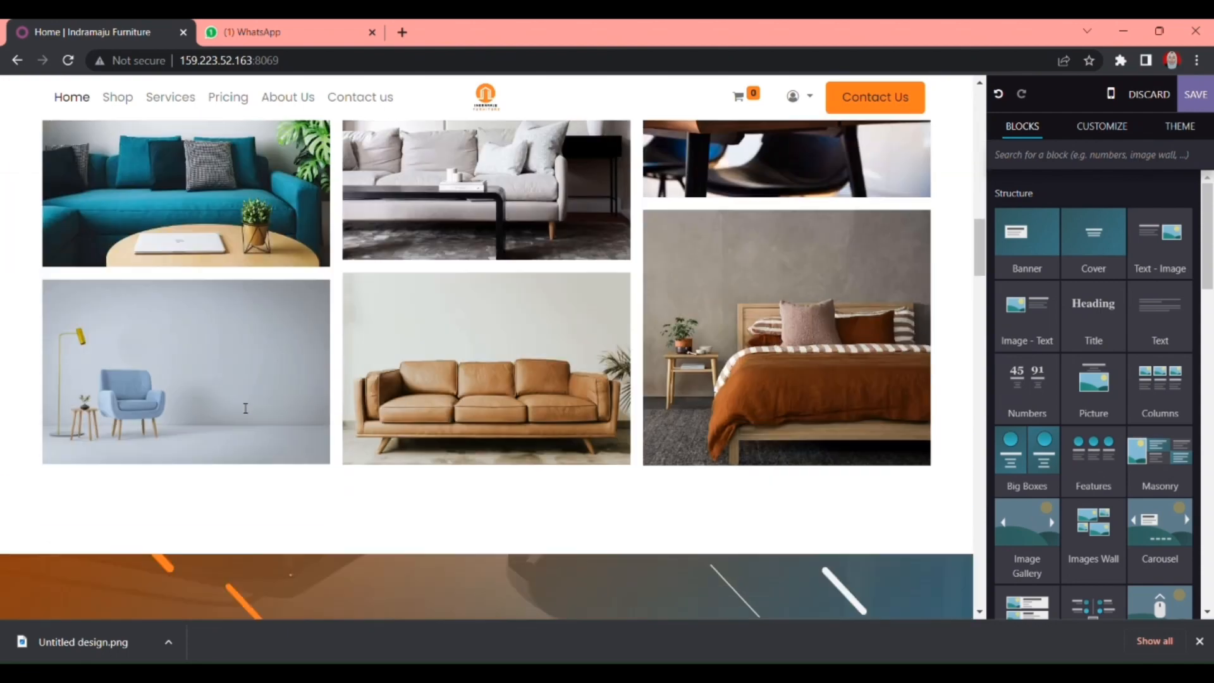
scroll(244, 408, "down", 12)
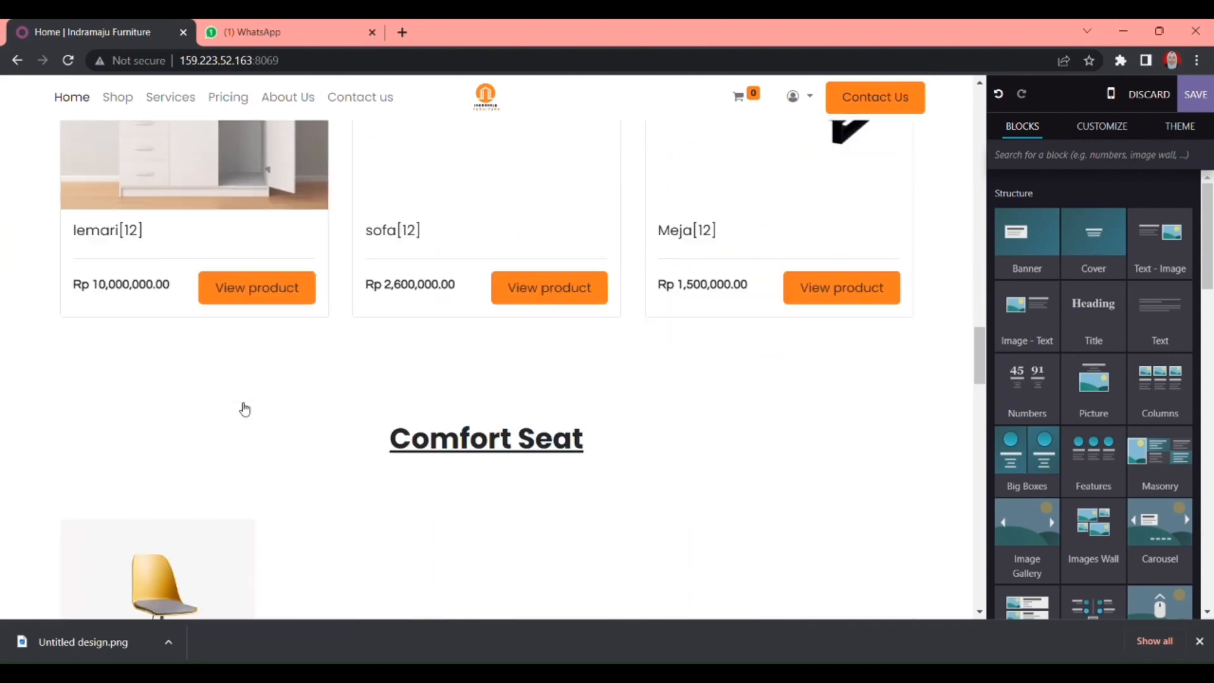
scroll(383, 396, "up", 12)
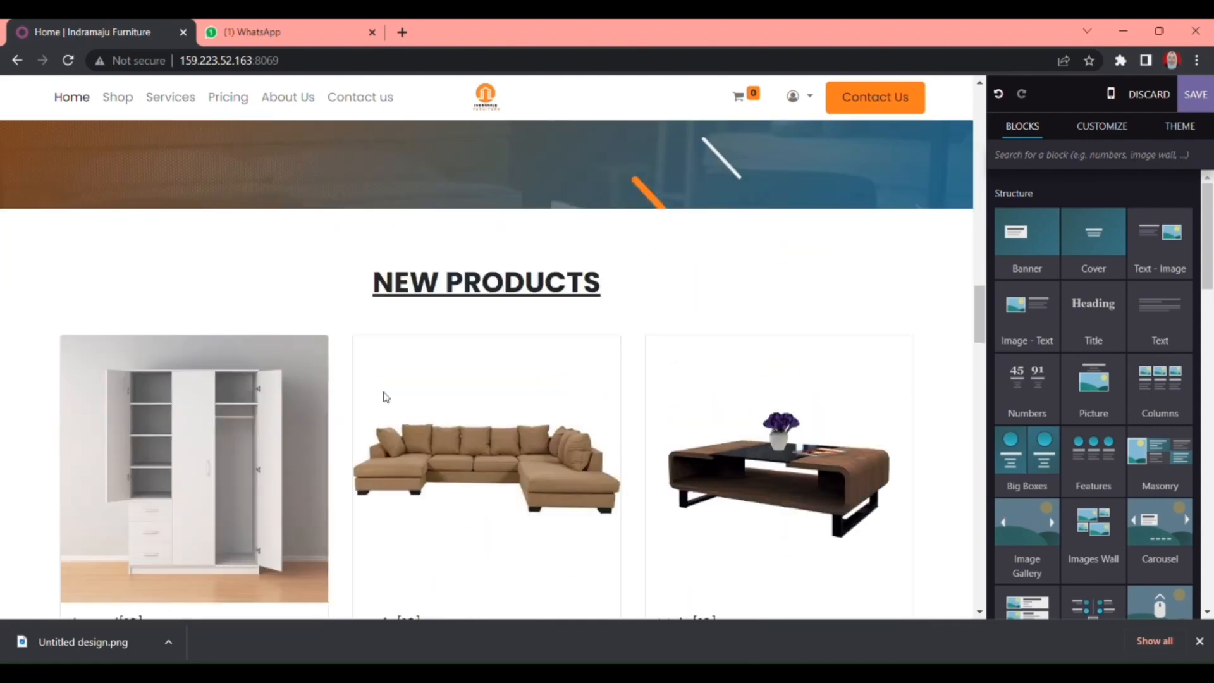
scroll(383, 397, "up", 15)
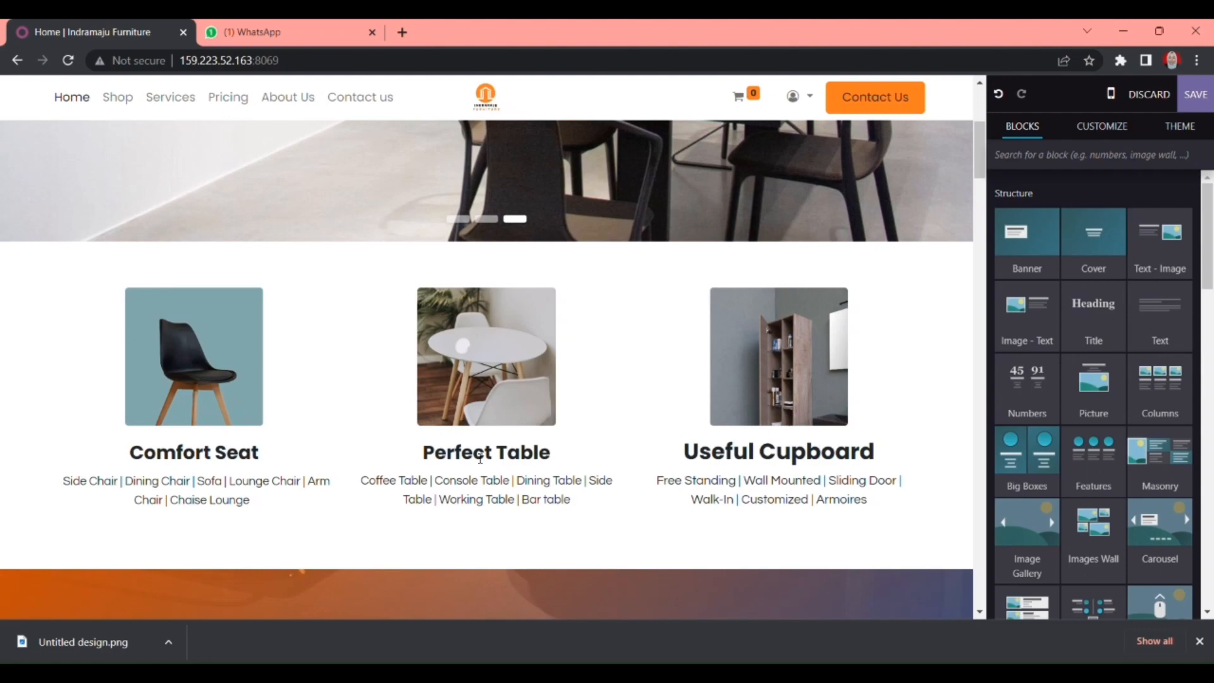
scroll(480, 458, "down", 8)
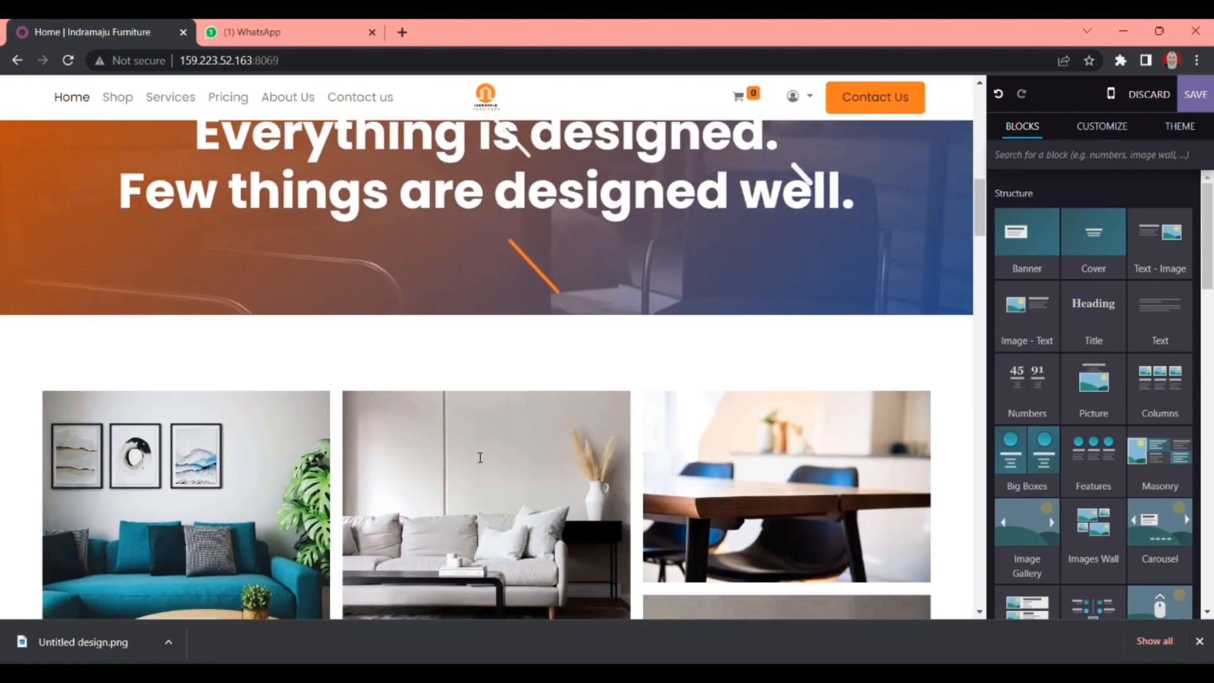
scroll(480, 457, "down", 1)
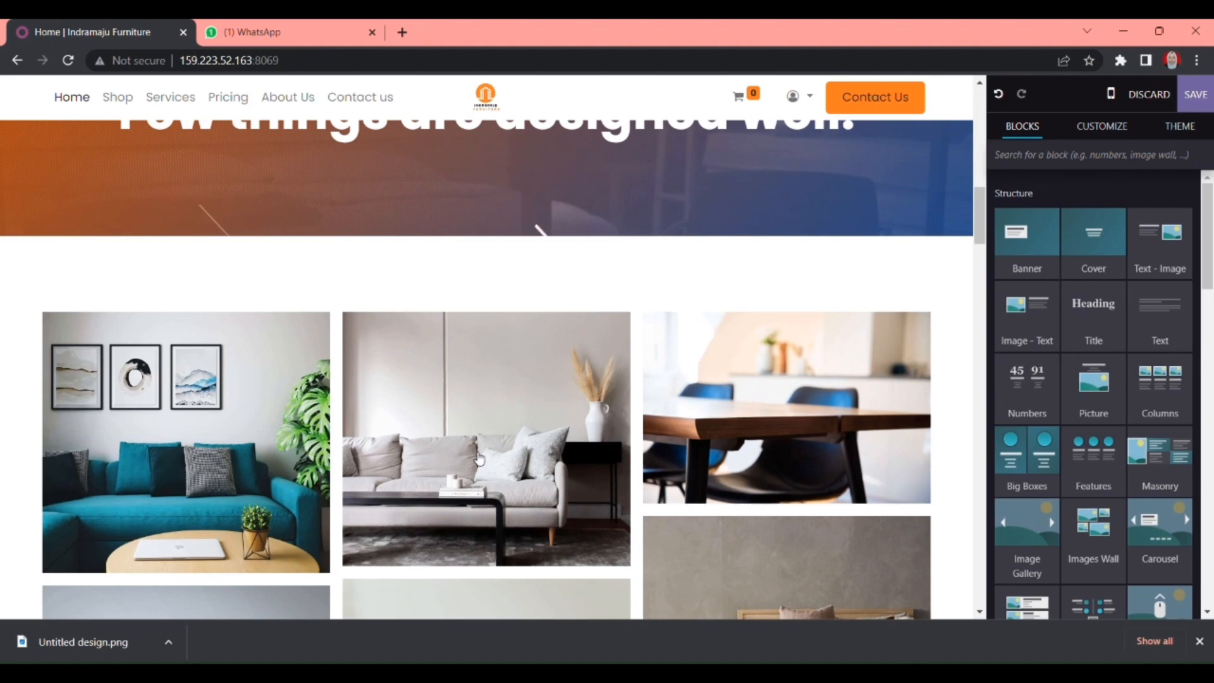
scroll(480, 460, "down", 2)
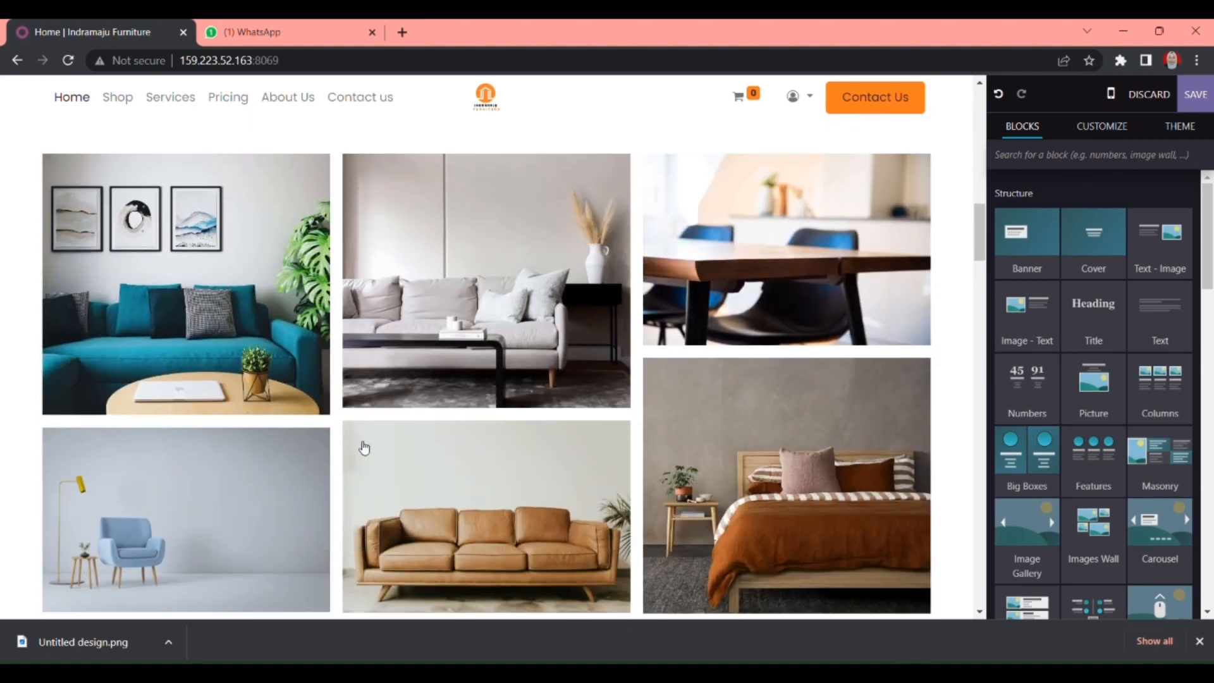
scroll(364, 448, "down", 1)
scroll(364, 448, "up", 2)
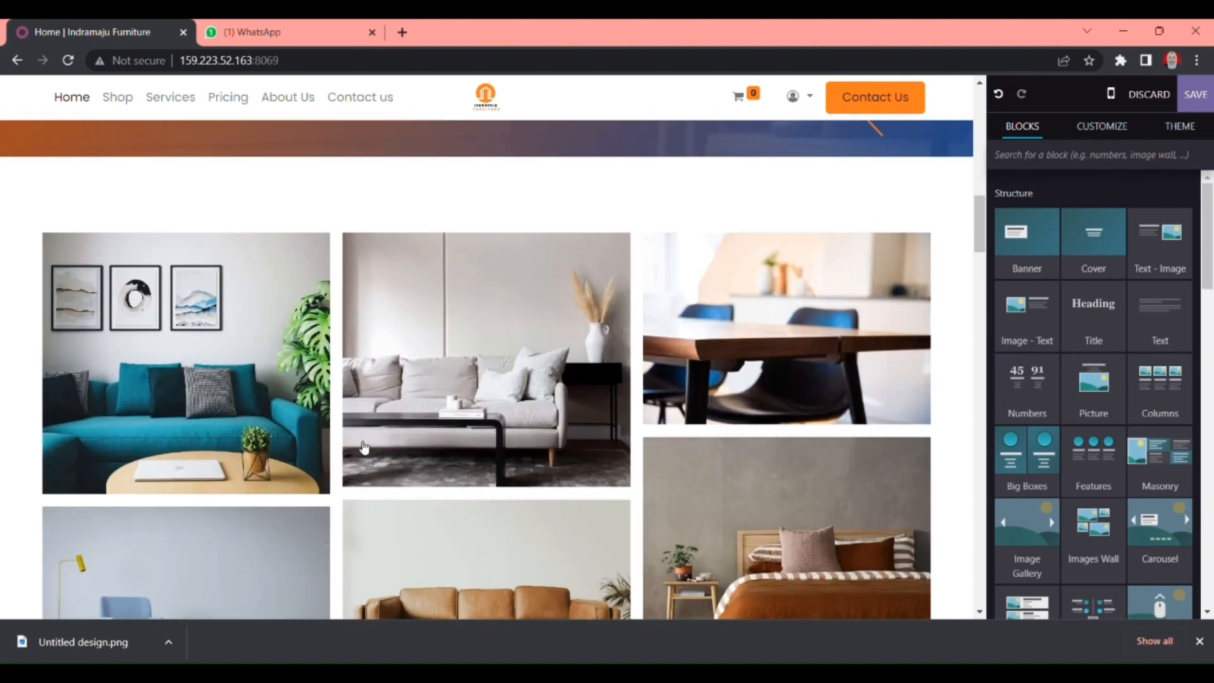
scroll(378, 465, "down", 1)
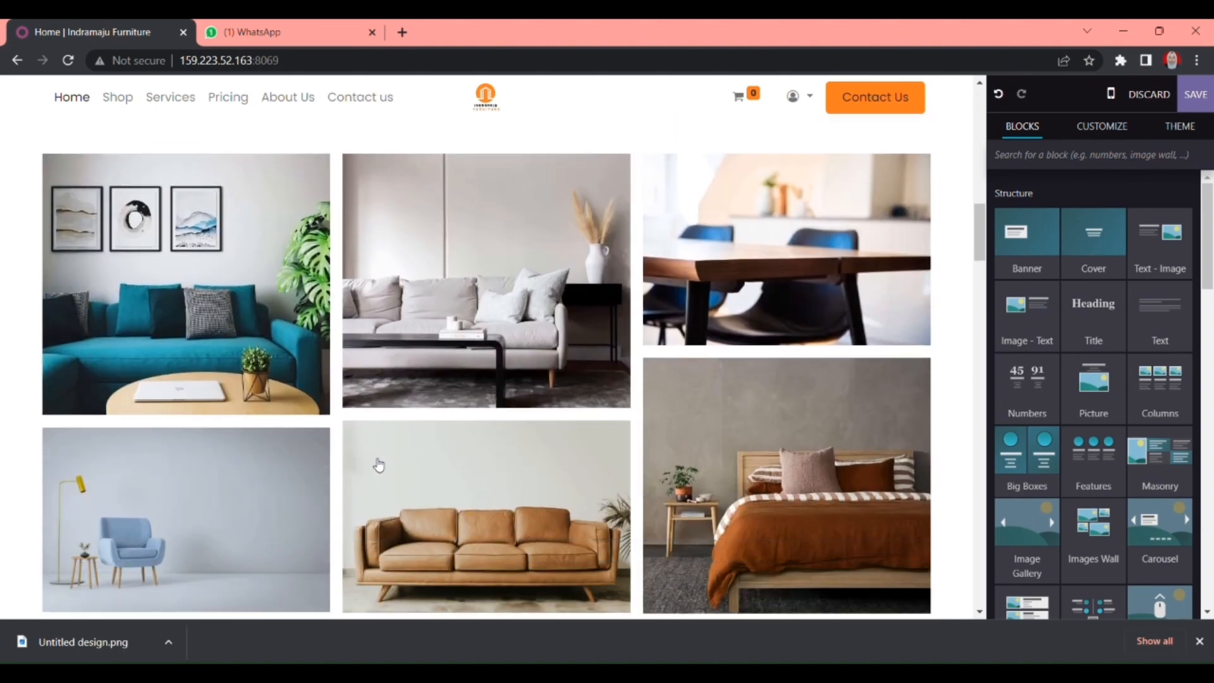
scroll(378, 465, "down", 1)
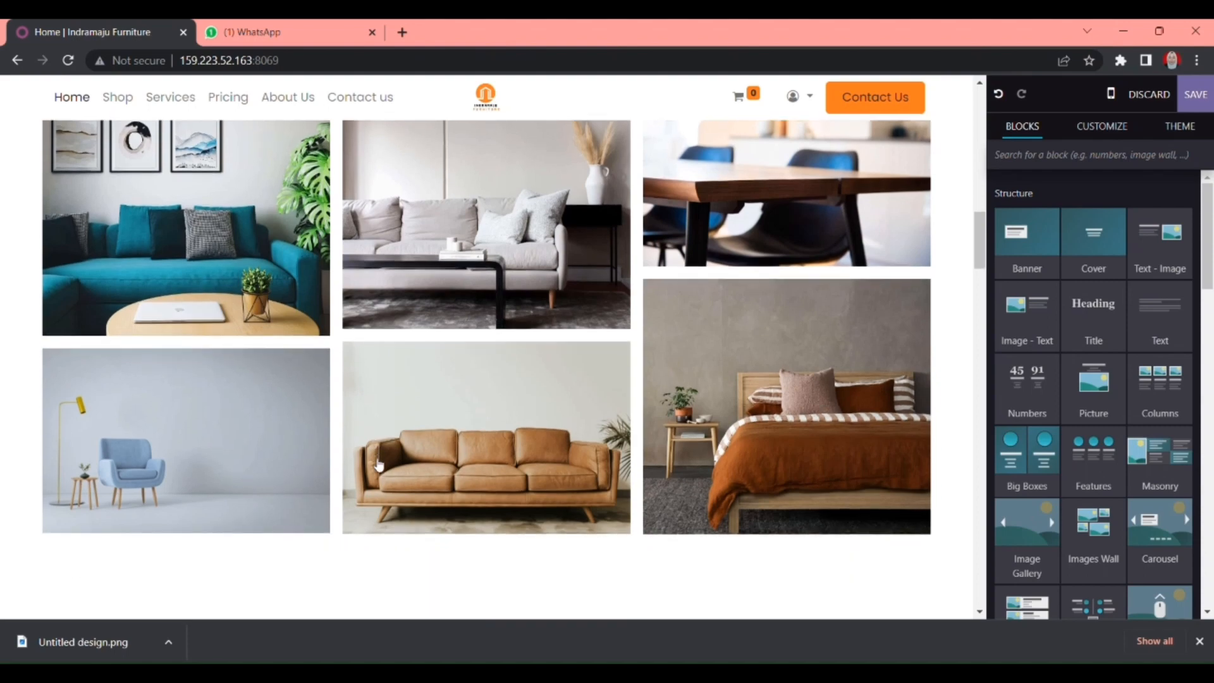
scroll(379, 464, "down", 6)
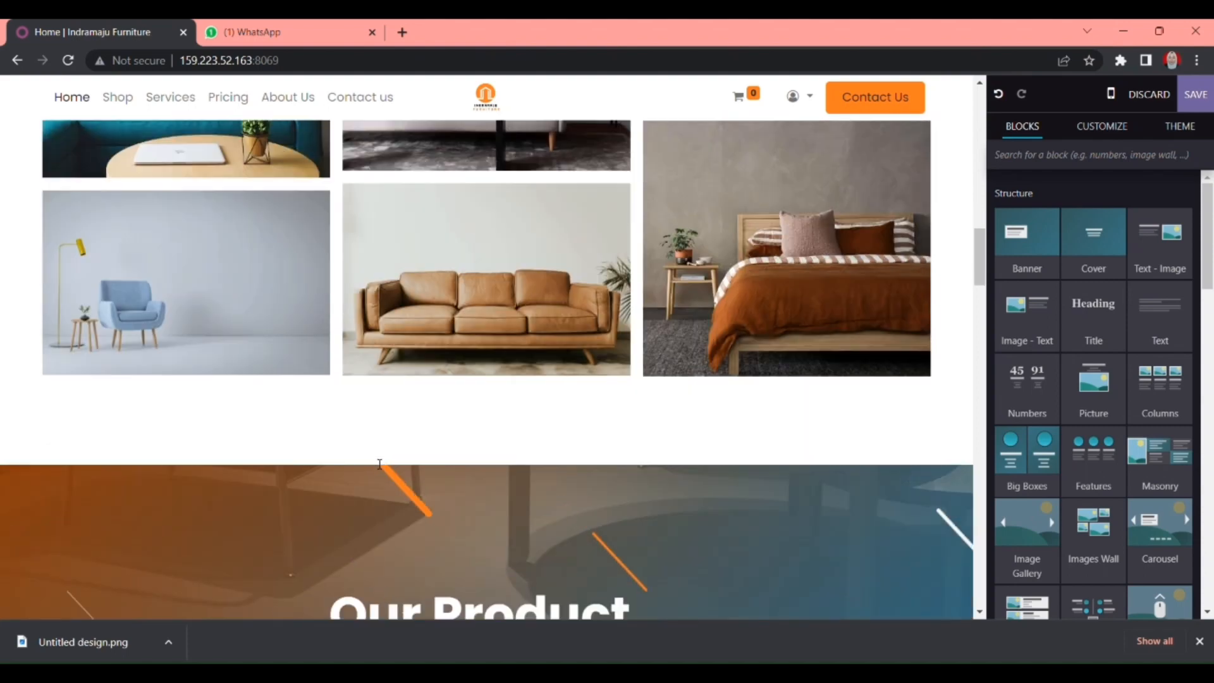
scroll(380, 464, "down", 3)
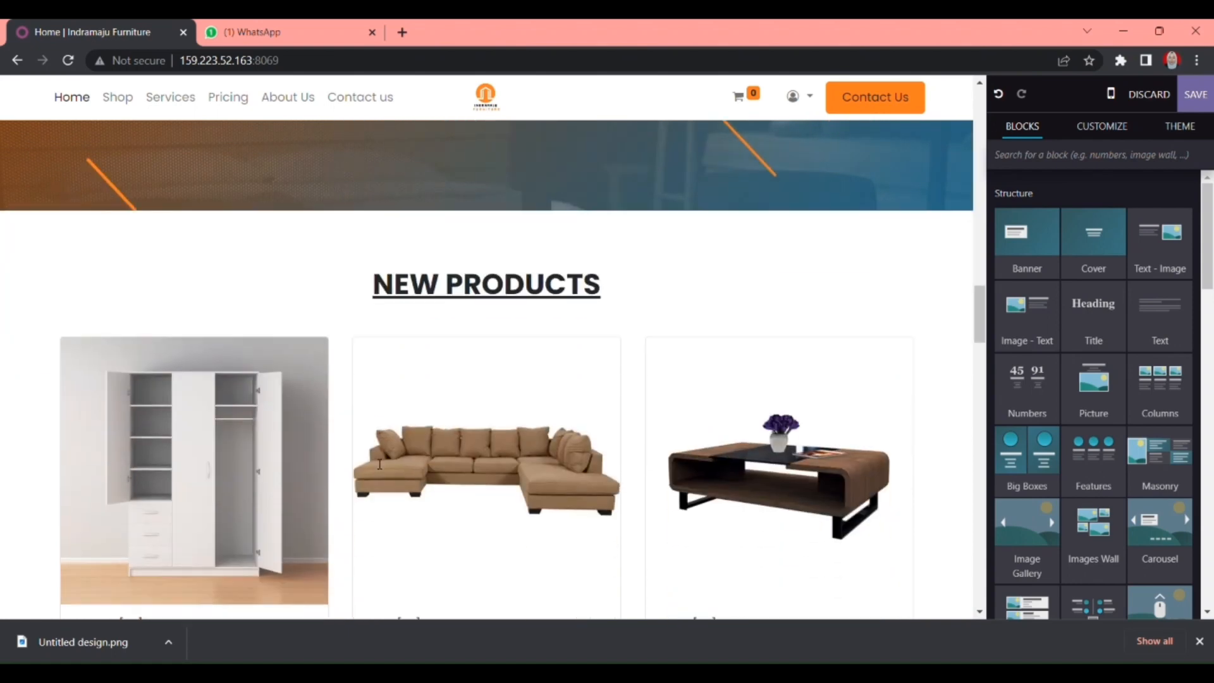
- Scroll through the Indramaju Furniture homepage in the editor to review its sections
scroll(279, 469, "down", 4)
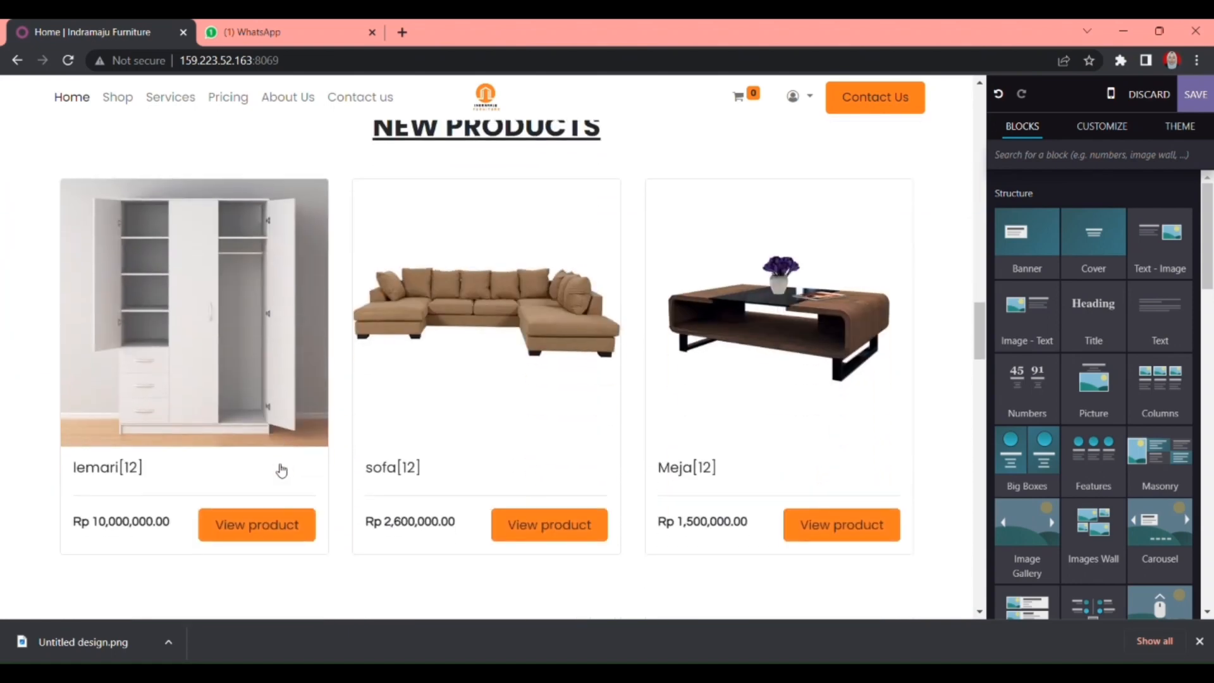
scroll(69, 380, "up", 2)
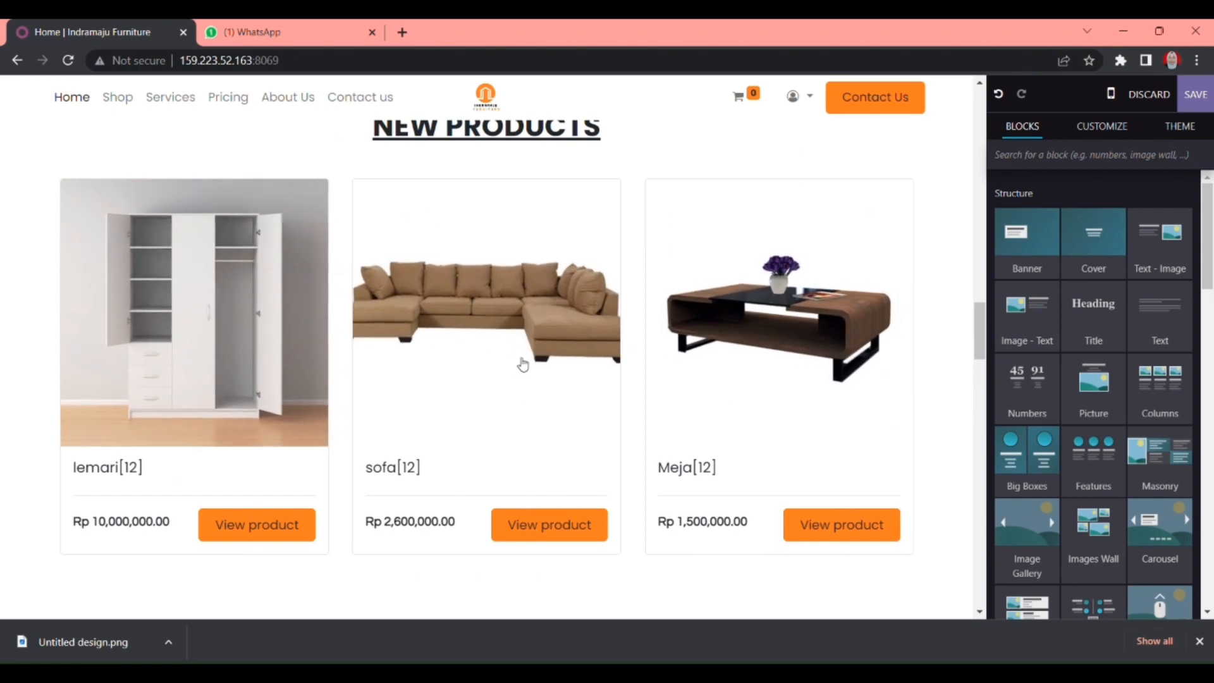
scroll(499, 345, "up", 1)
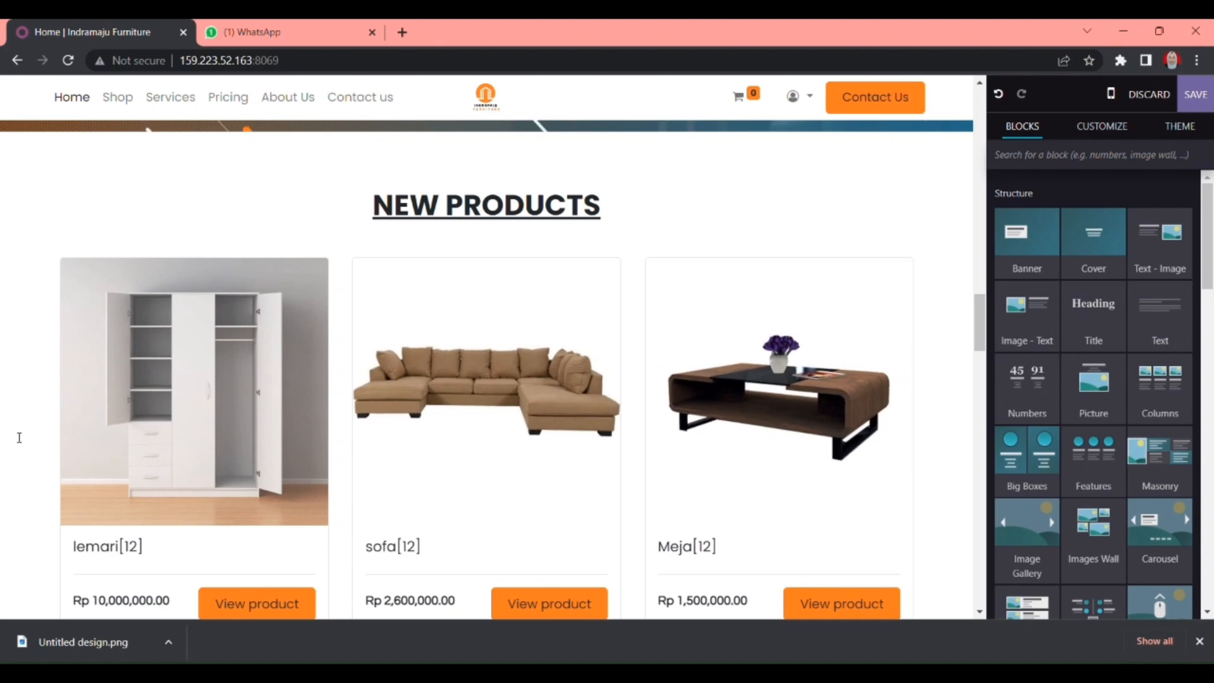
scroll(19, 438, "down", 3)
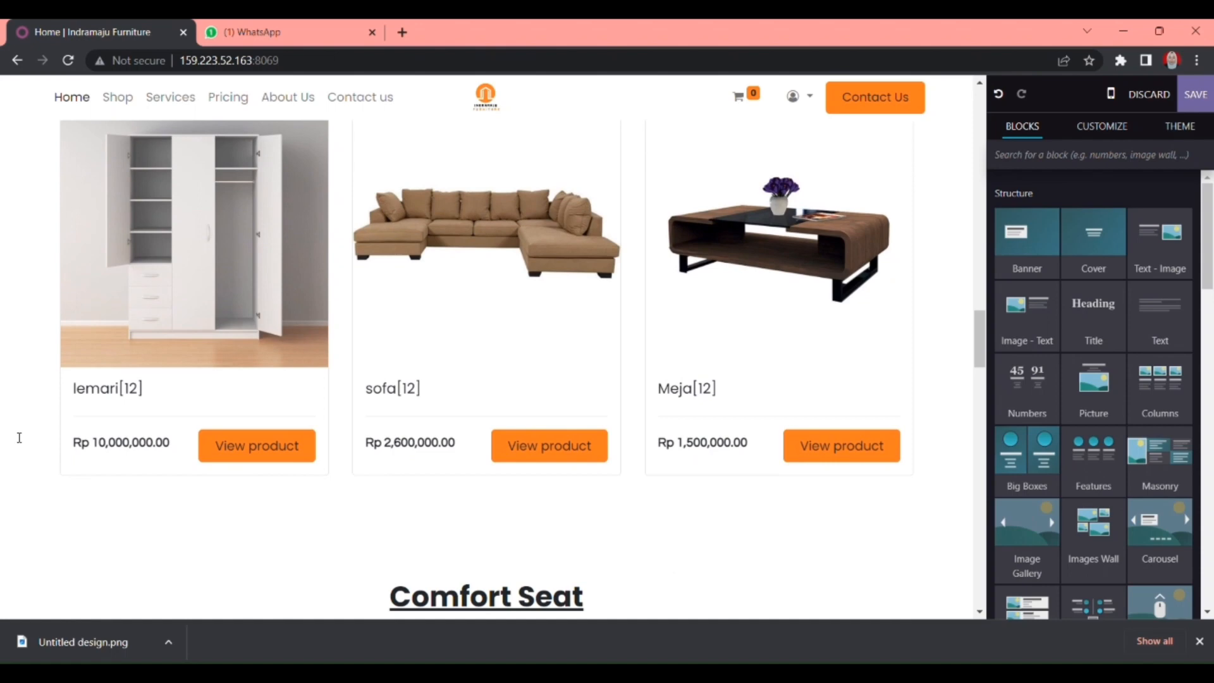
scroll(19, 438, "up", 1)
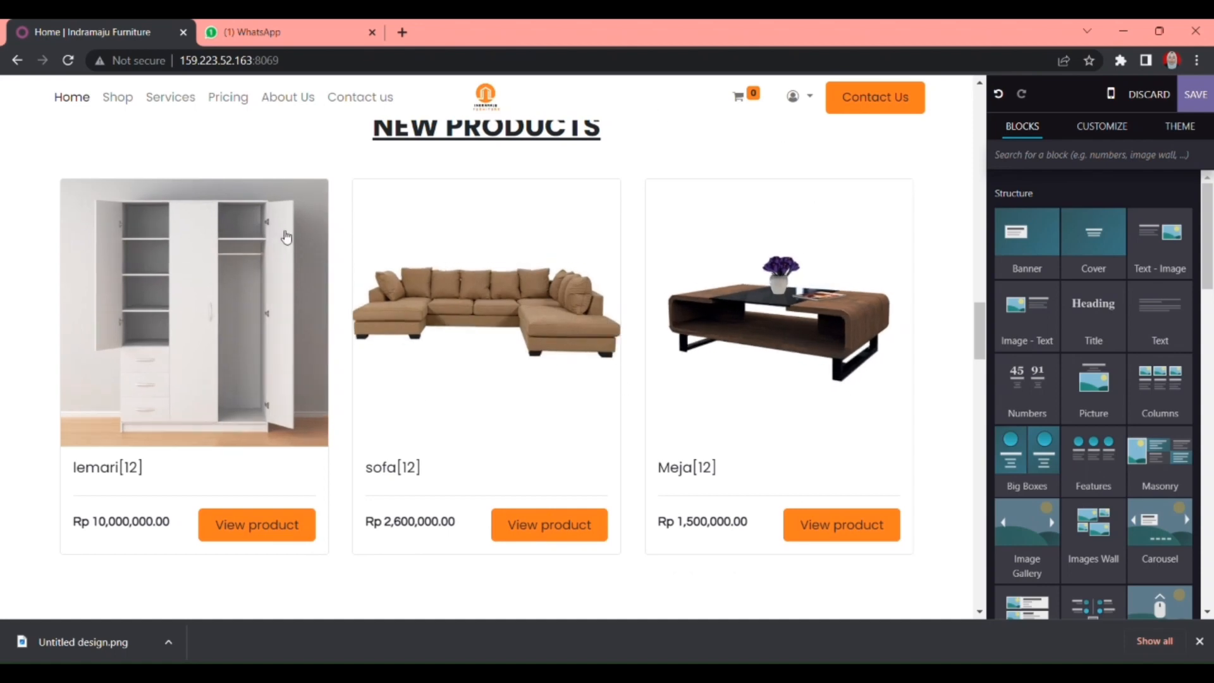
scroll(16, 406, "down", 6)
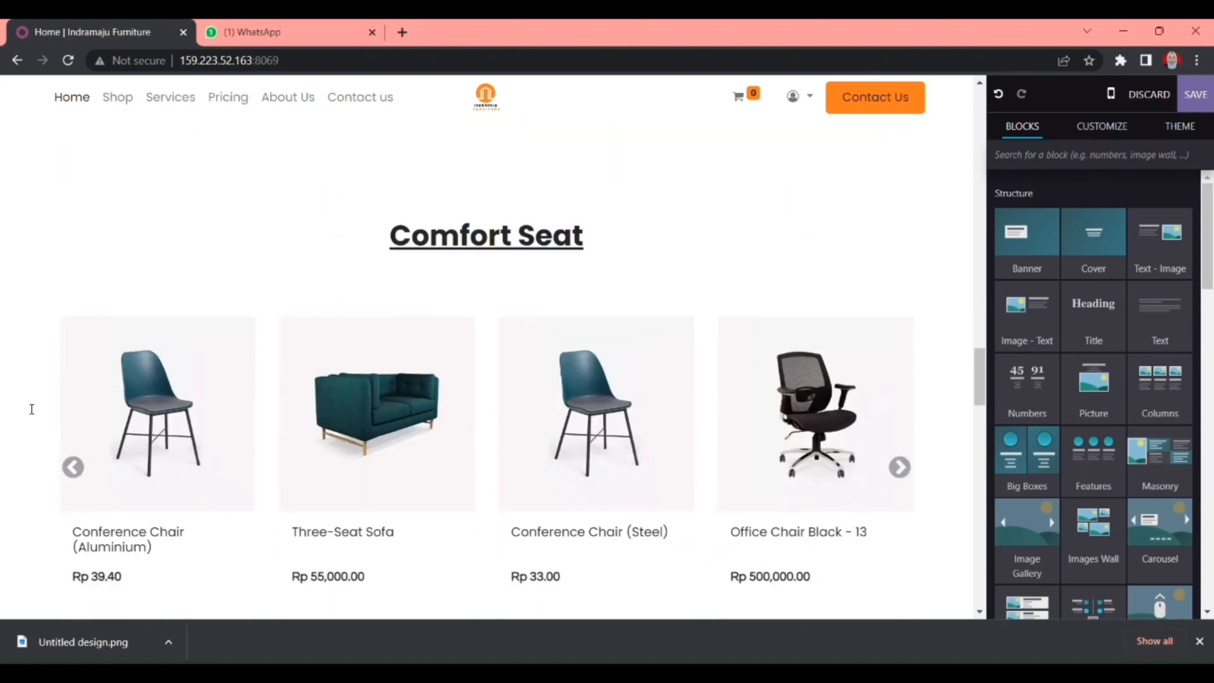
scroll(32, 409, "down", 1)
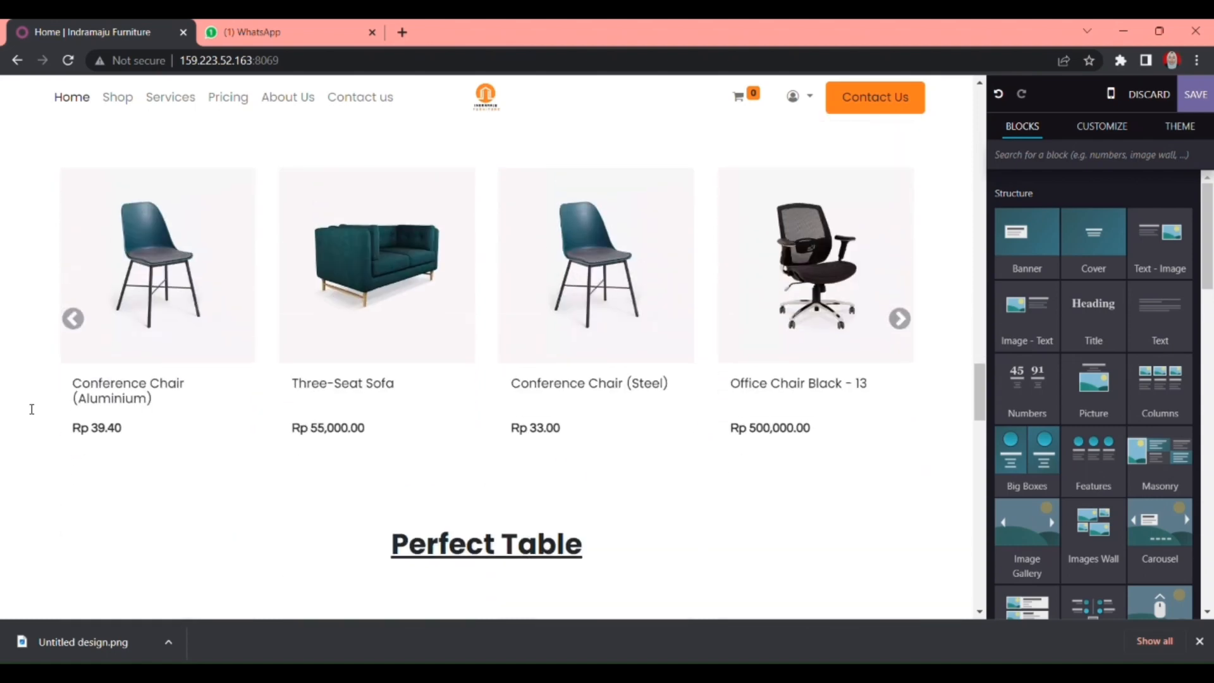
scroll(31, 409, "up", 1)
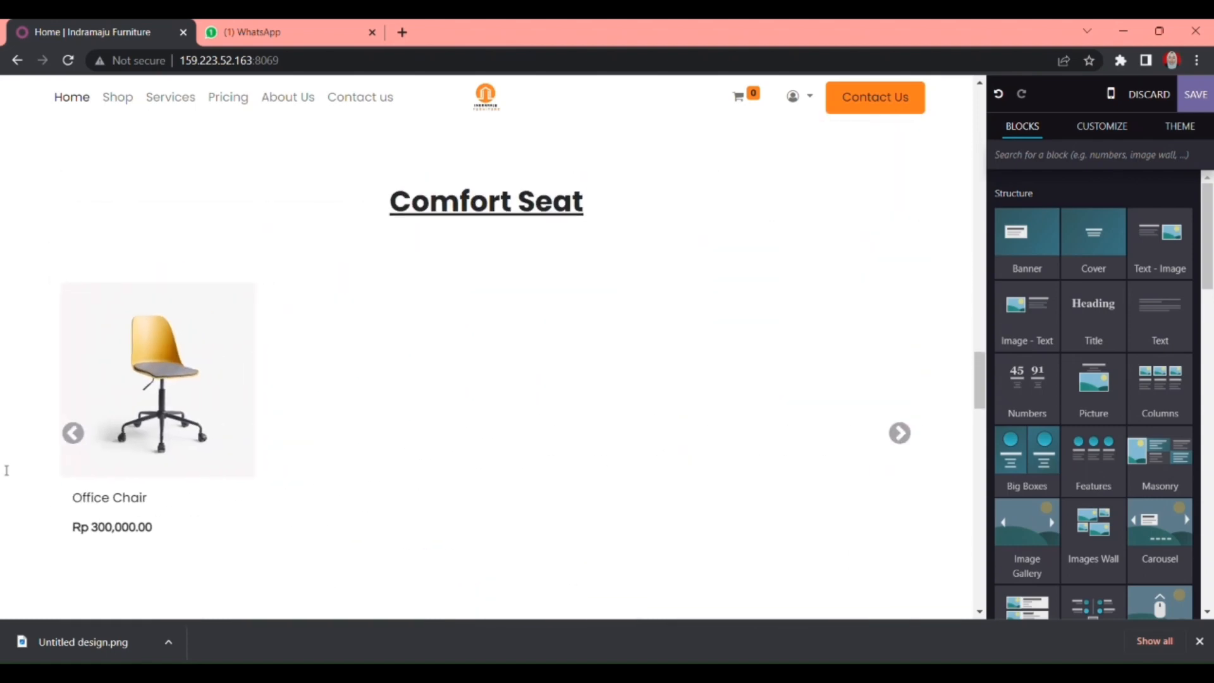
scroll(40, 452, "down", 1)
scroll(40, 452, "down", 2)
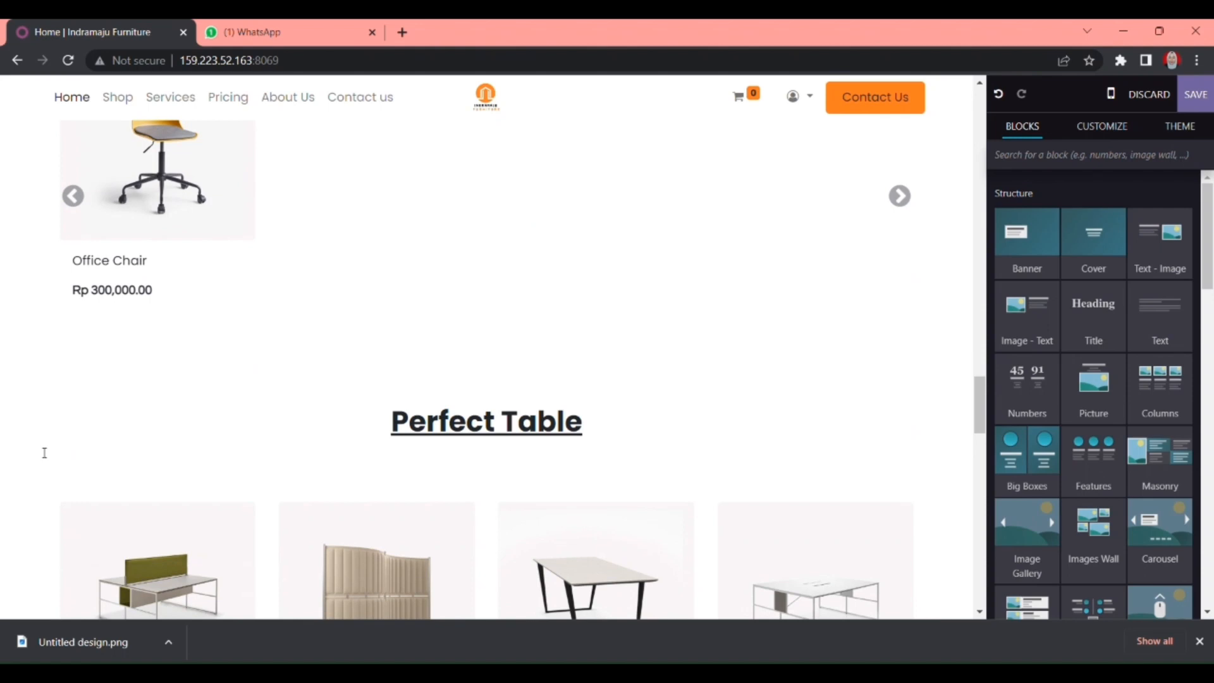
scroll(44, 452, "down", 1)
scroll(43, 452, "up", 2)
scroll(96, 405, "down", 2)
scroll(95, 405, "down", 3)
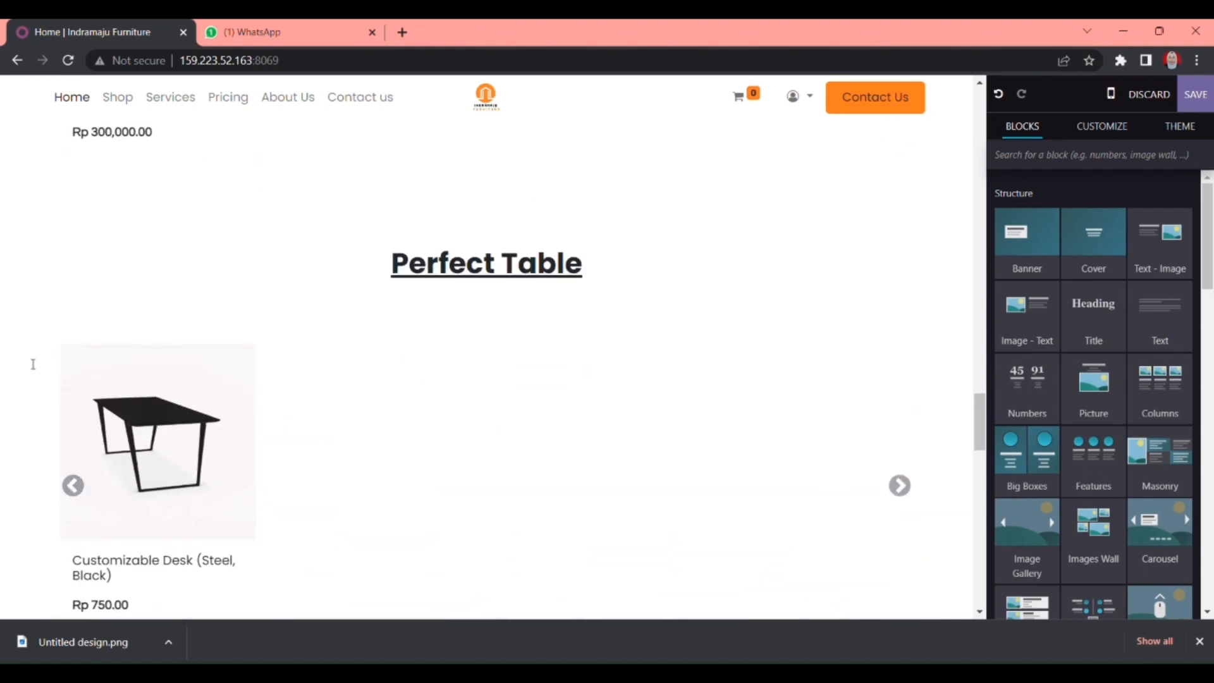
scroll(33, 364, "down", 8)
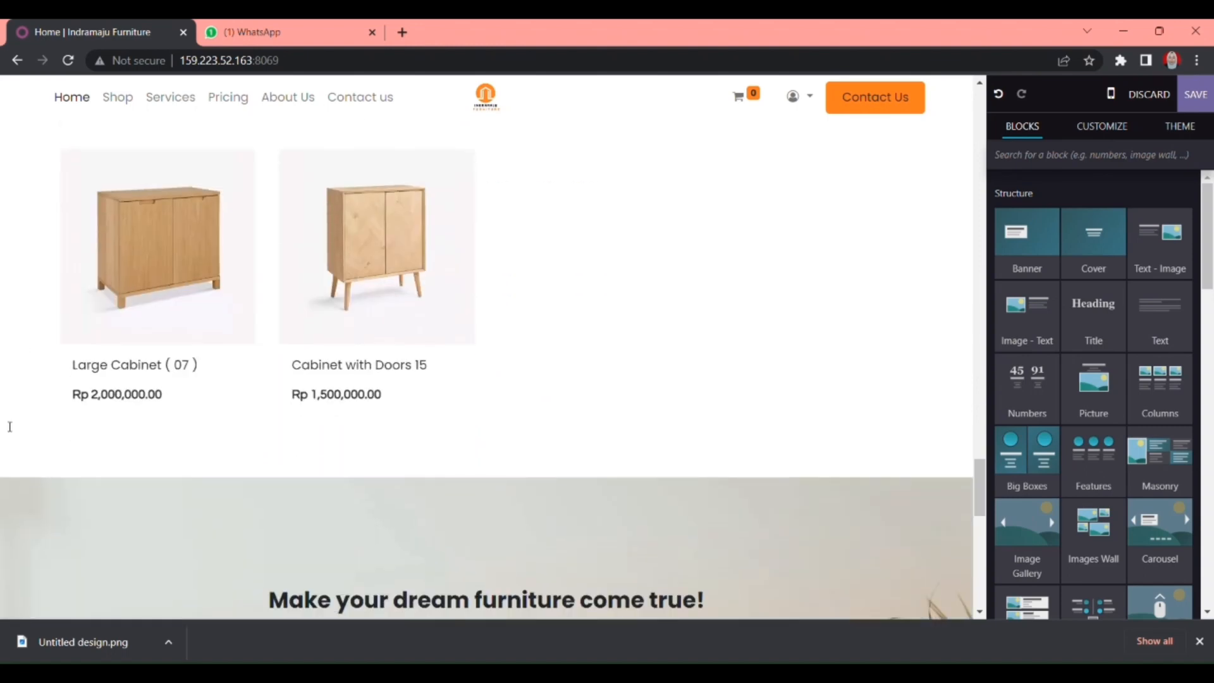
scroll(33, 348, "down", 3)
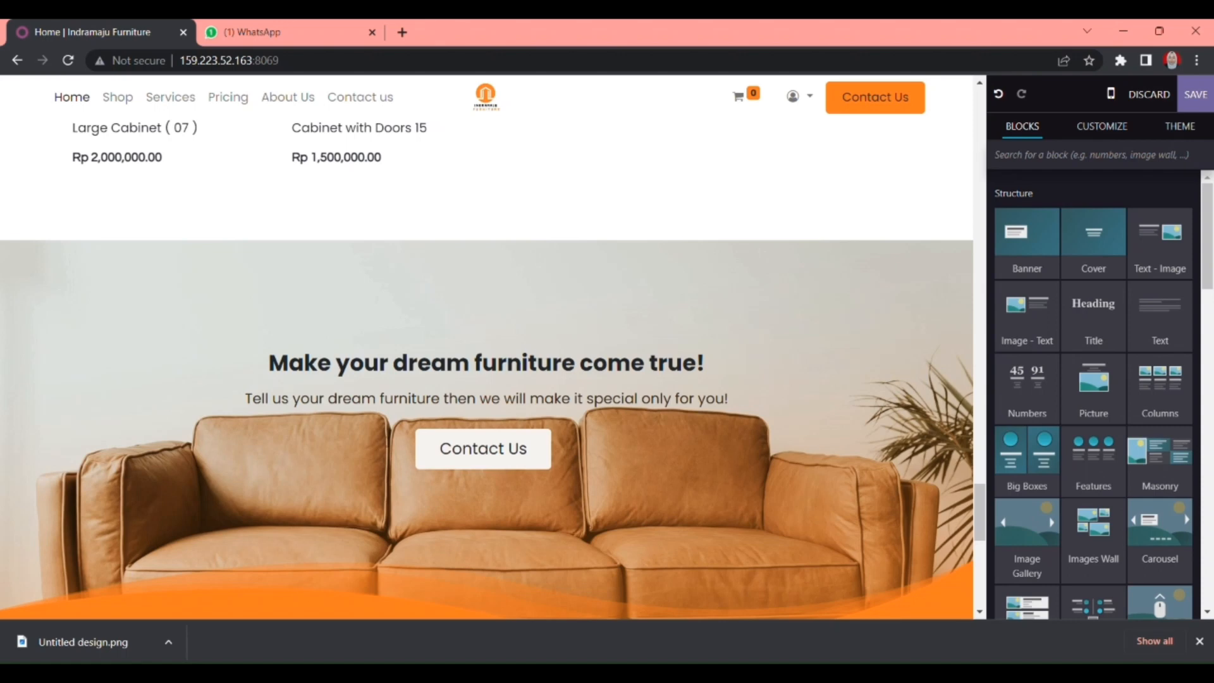
scroll(348, 411, "up", 4)
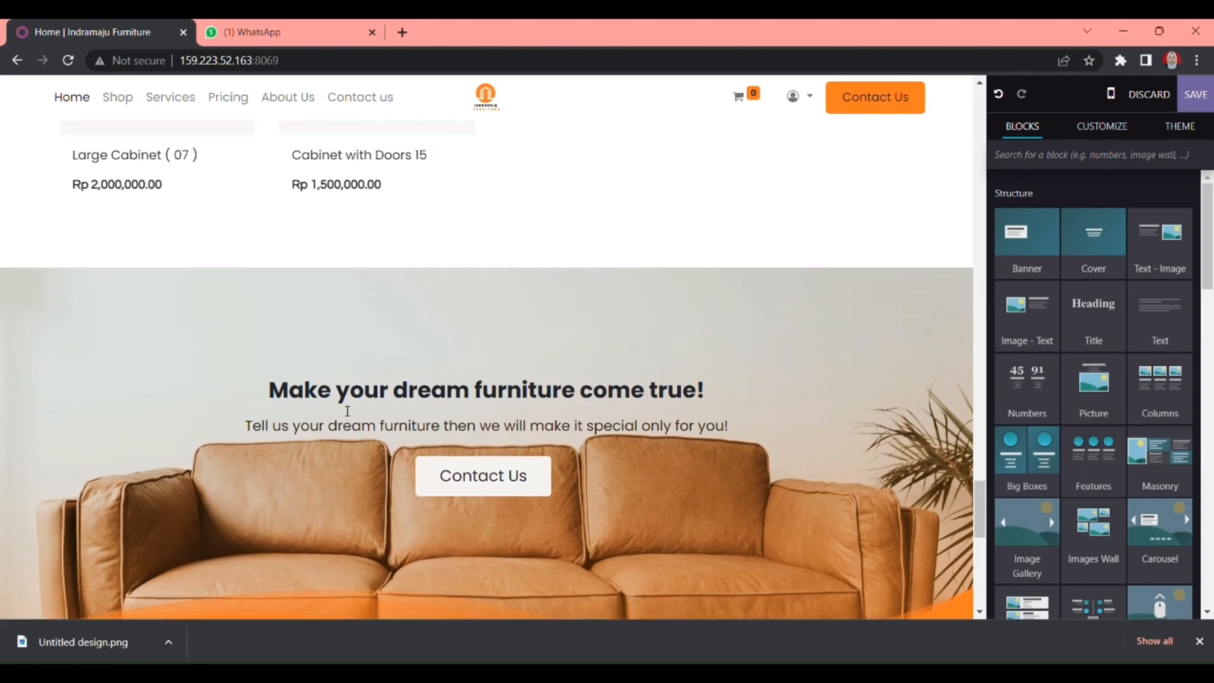
scroll(83, 447, "down", 3)
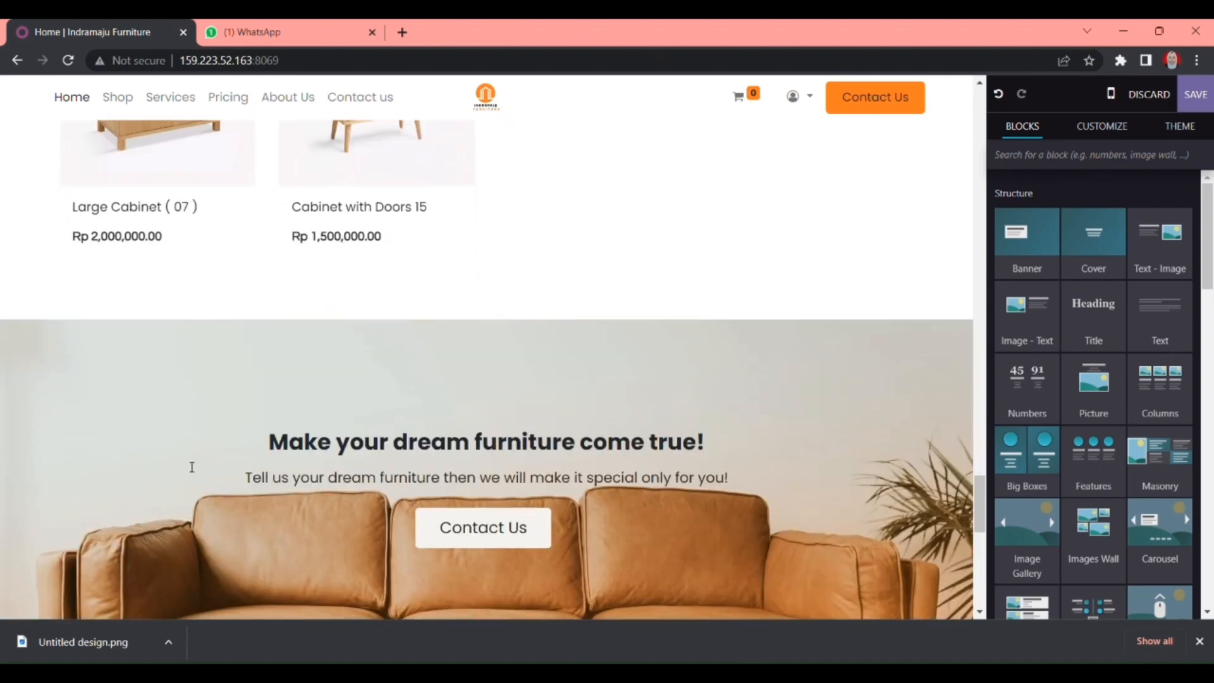
scroll(192, 467, "down", 5)
scroll(191, 467, "down", 3)
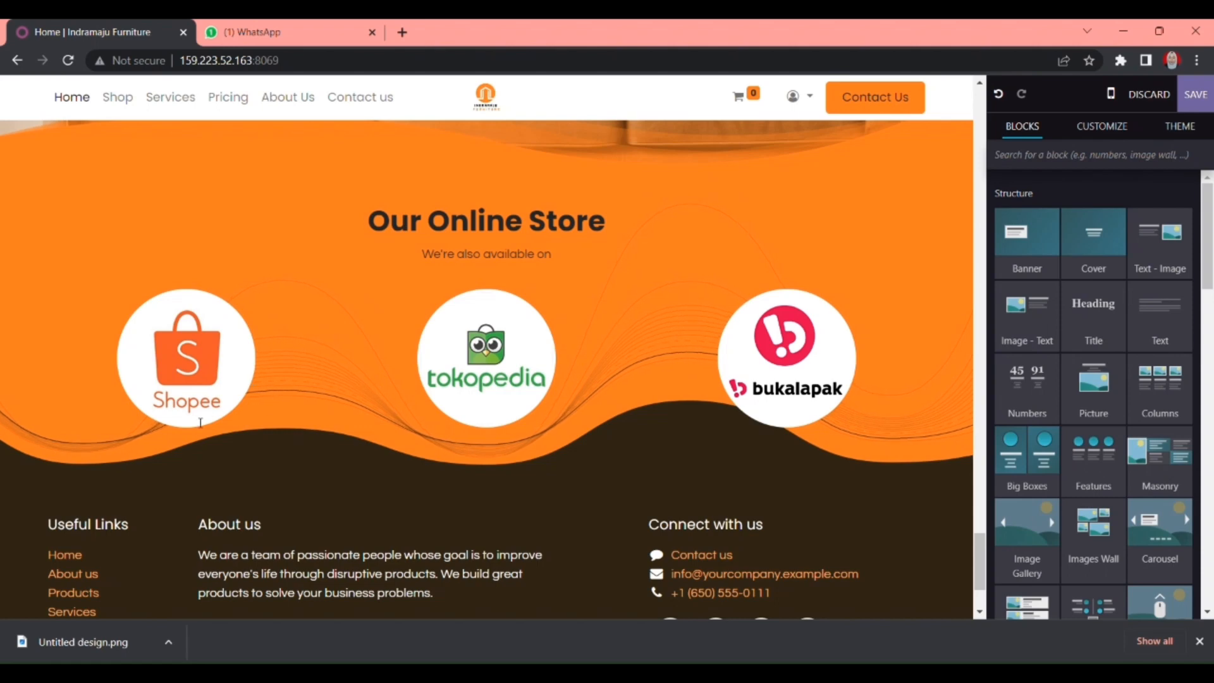
scroll(468, 338, "down", 3)
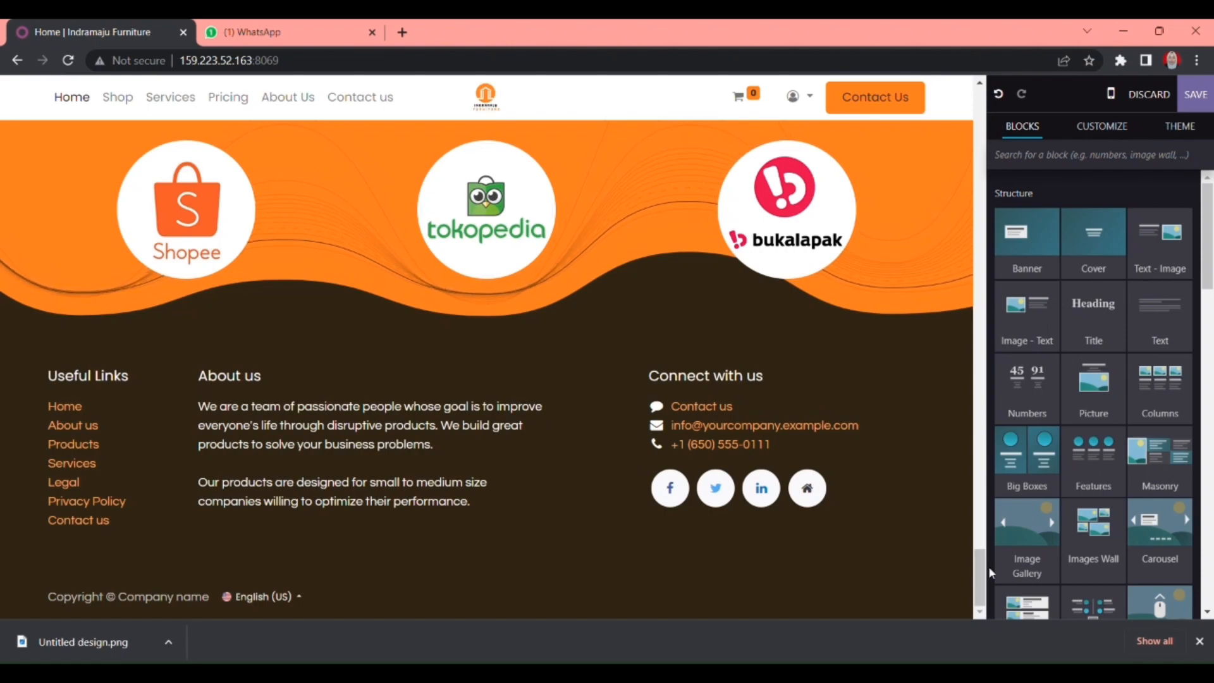
- Check the Home link and hero carousel at the top, then save the homepage edits
left_click_drag(988, 577, 962, 120)
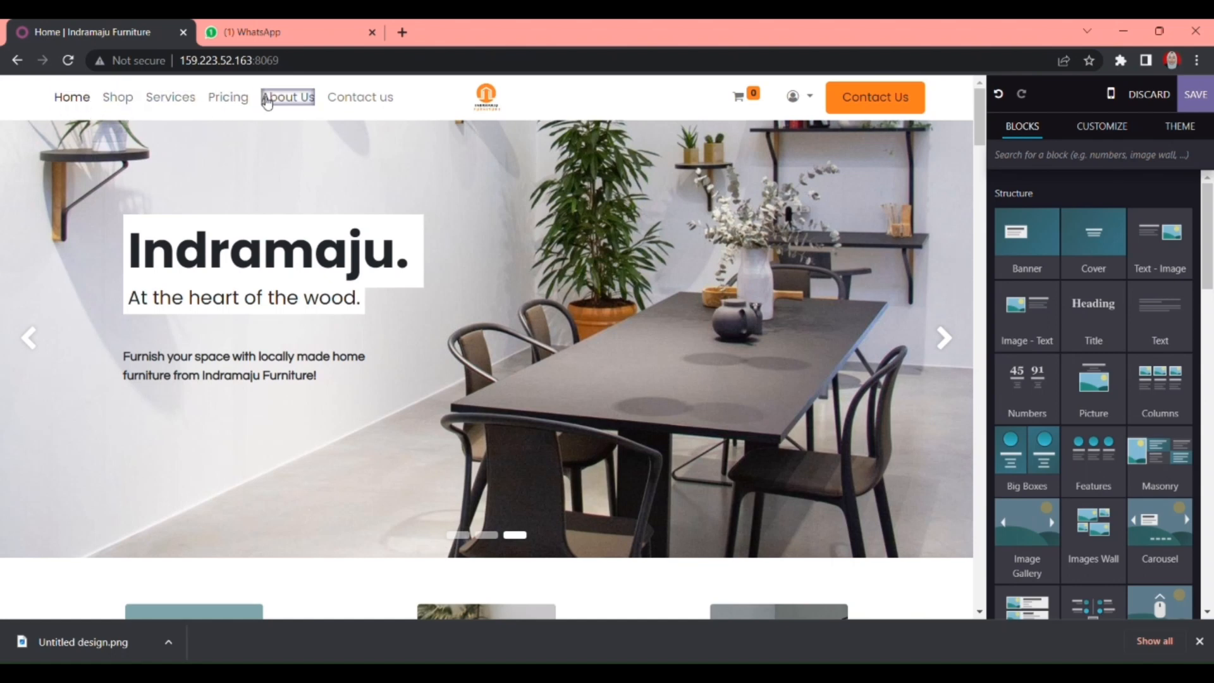
left_click(80, 101)
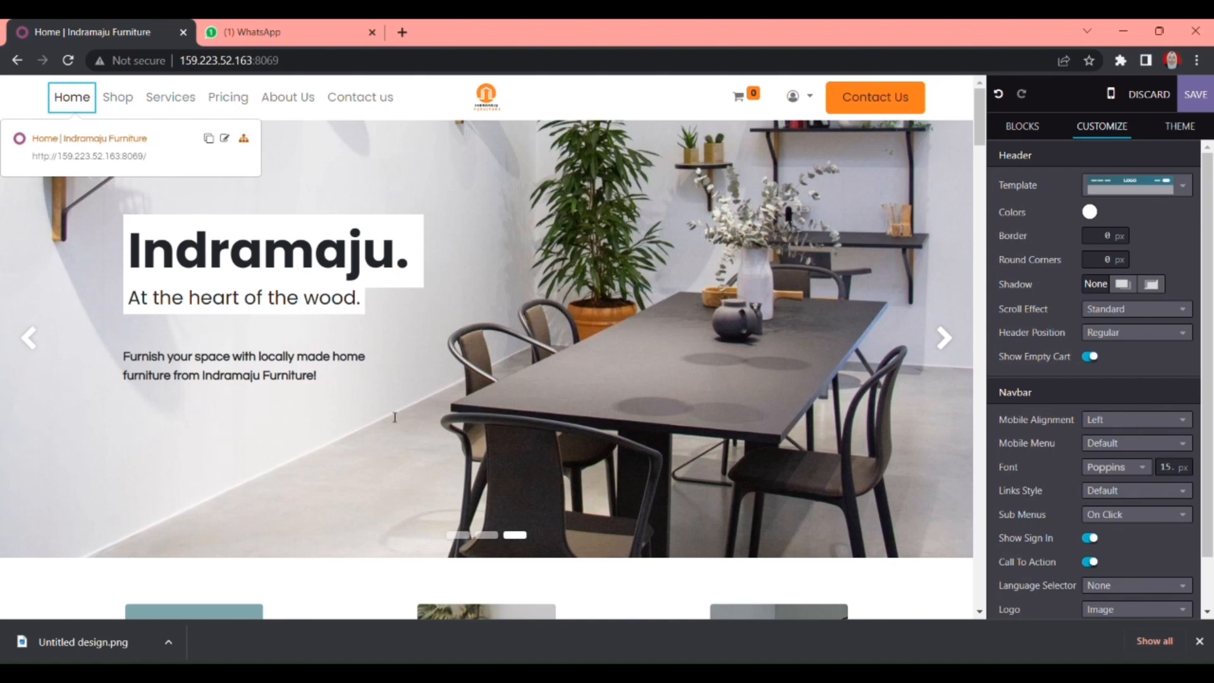
left_click(232, 199)
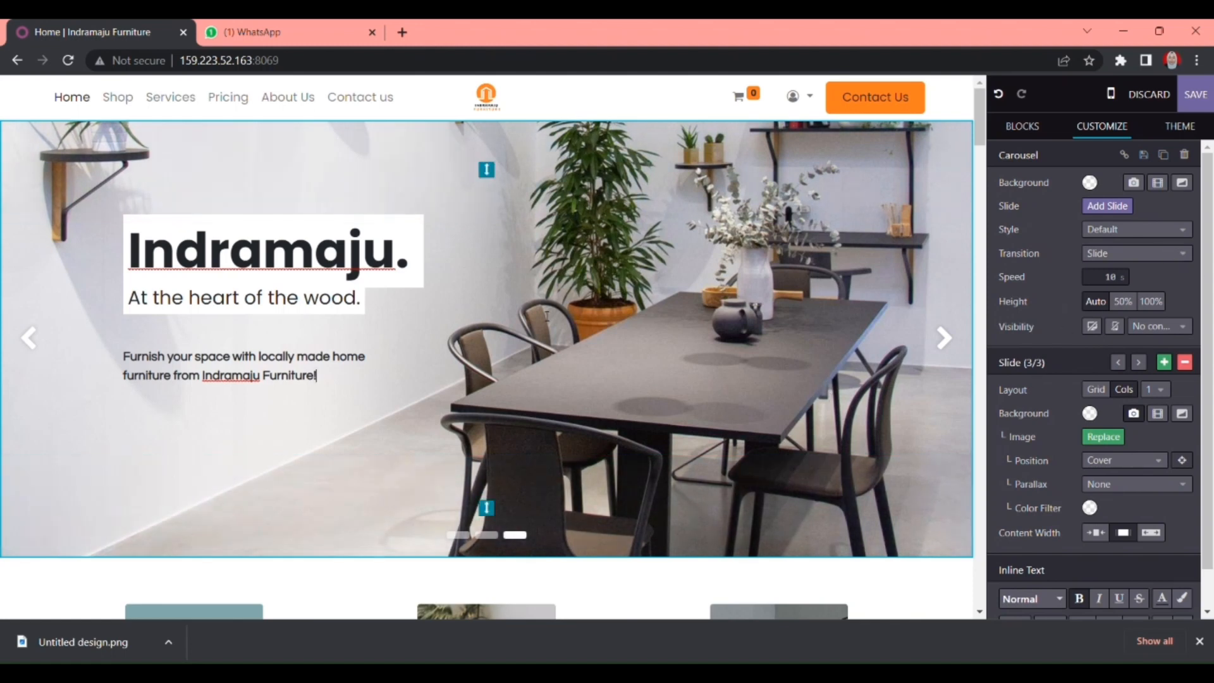
left_click(1201, 96)
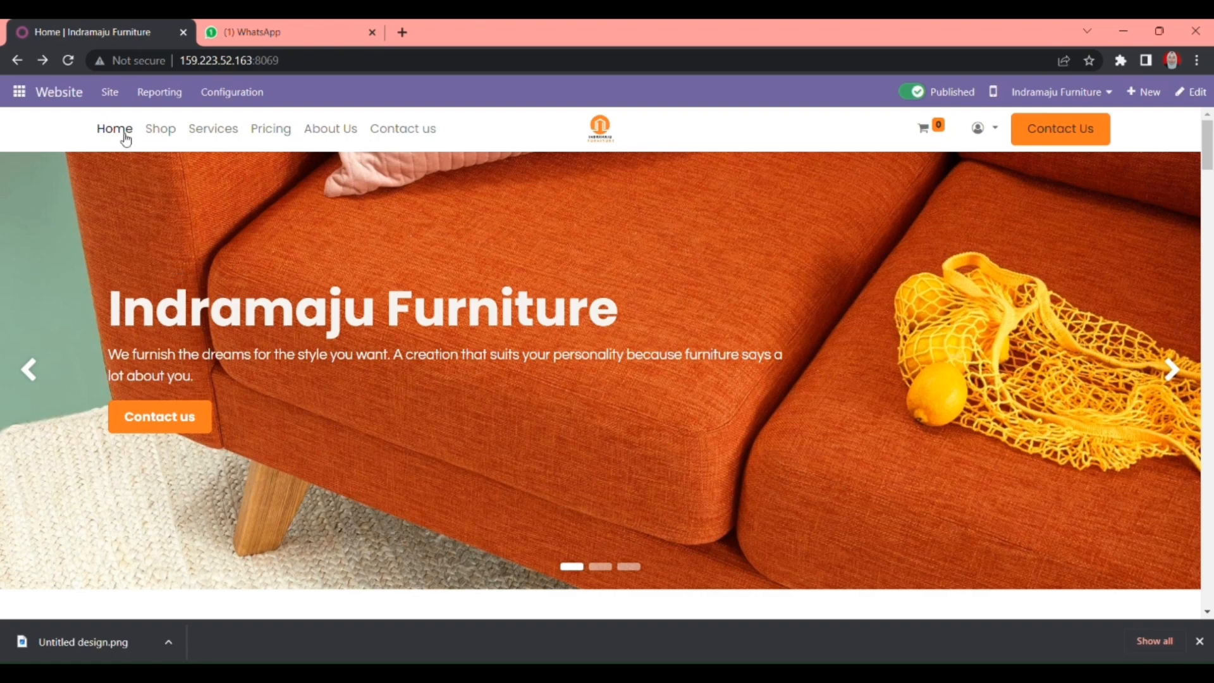
- Dismiss the downloads notice and visit the live site's Home, Our Product and About us sections
left_click(1199, 641)
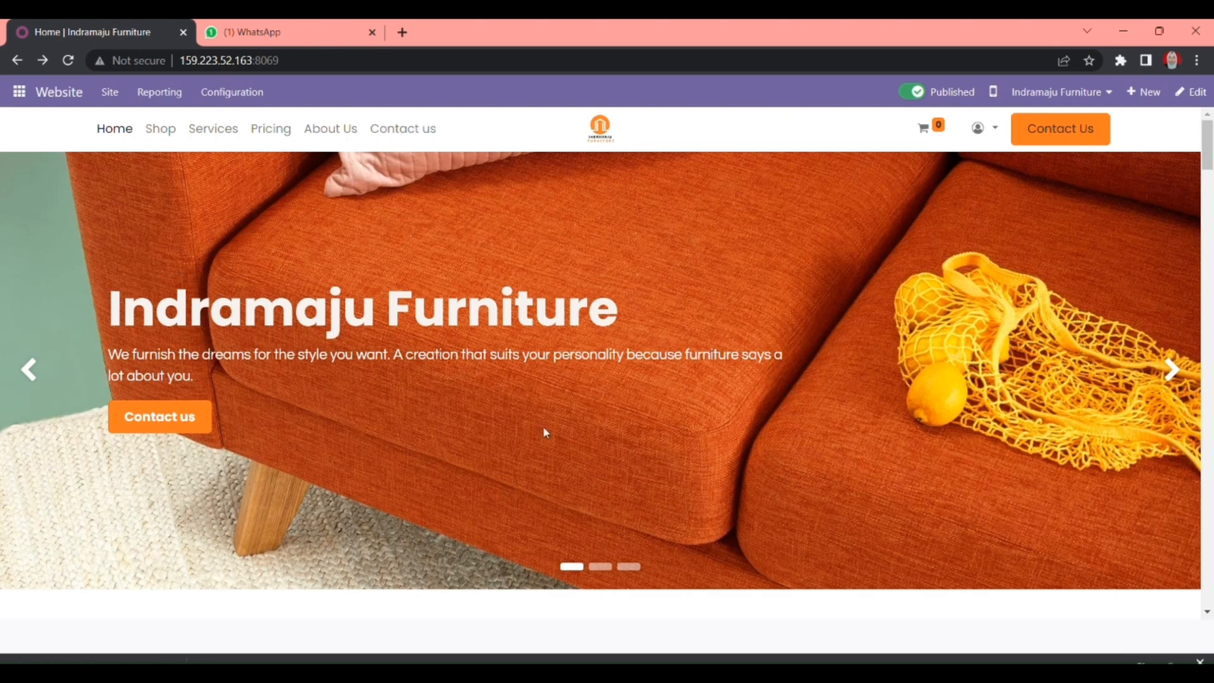
left_click(106, 133)
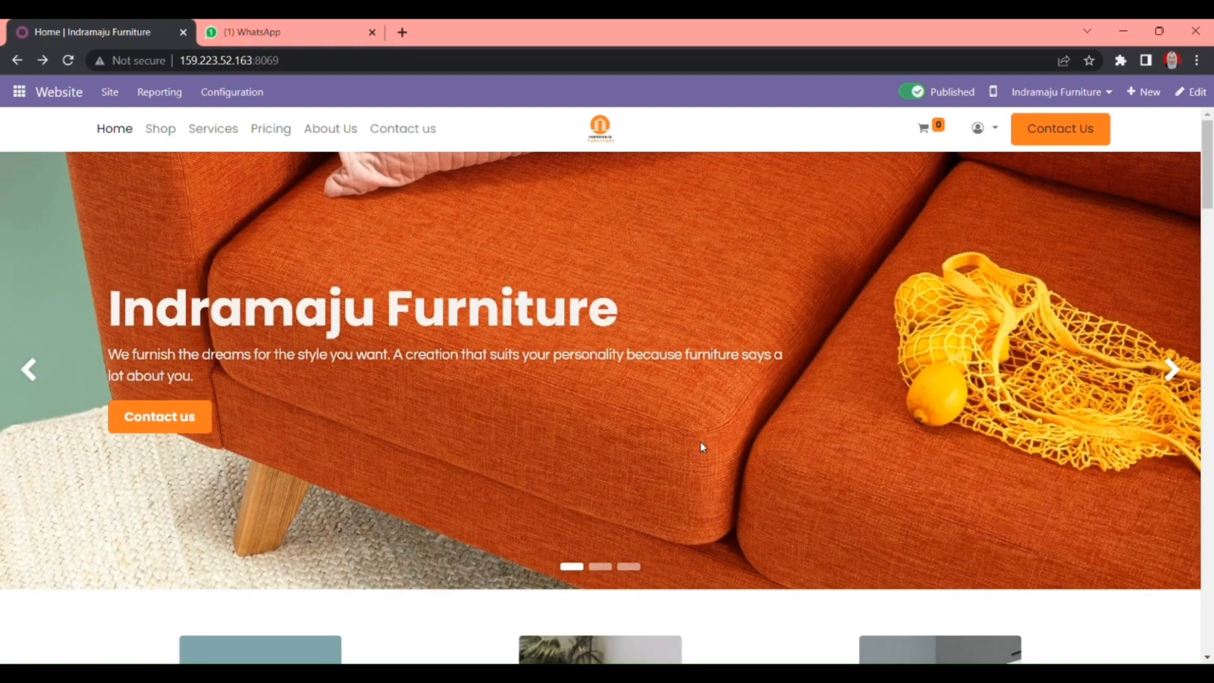
scroll(700, 441, "down", 3)
scroll(699, 439, "up", 3)
left_click(160, 130)
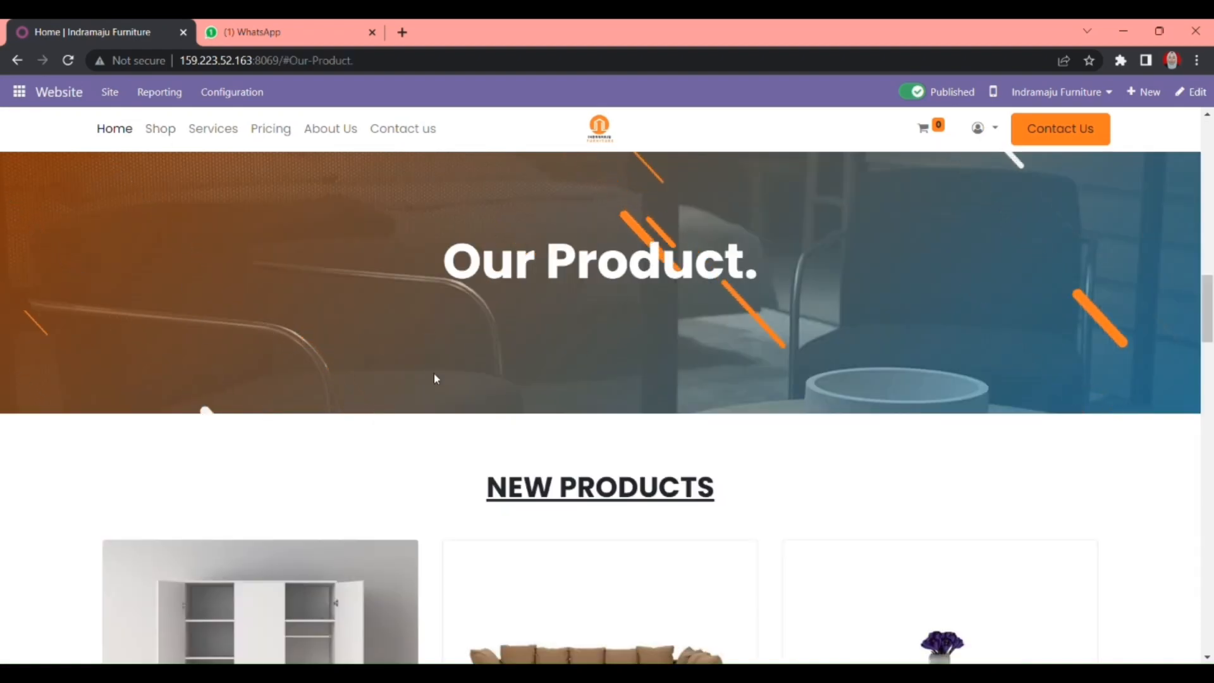
scroll(463, 372, "down", 3)
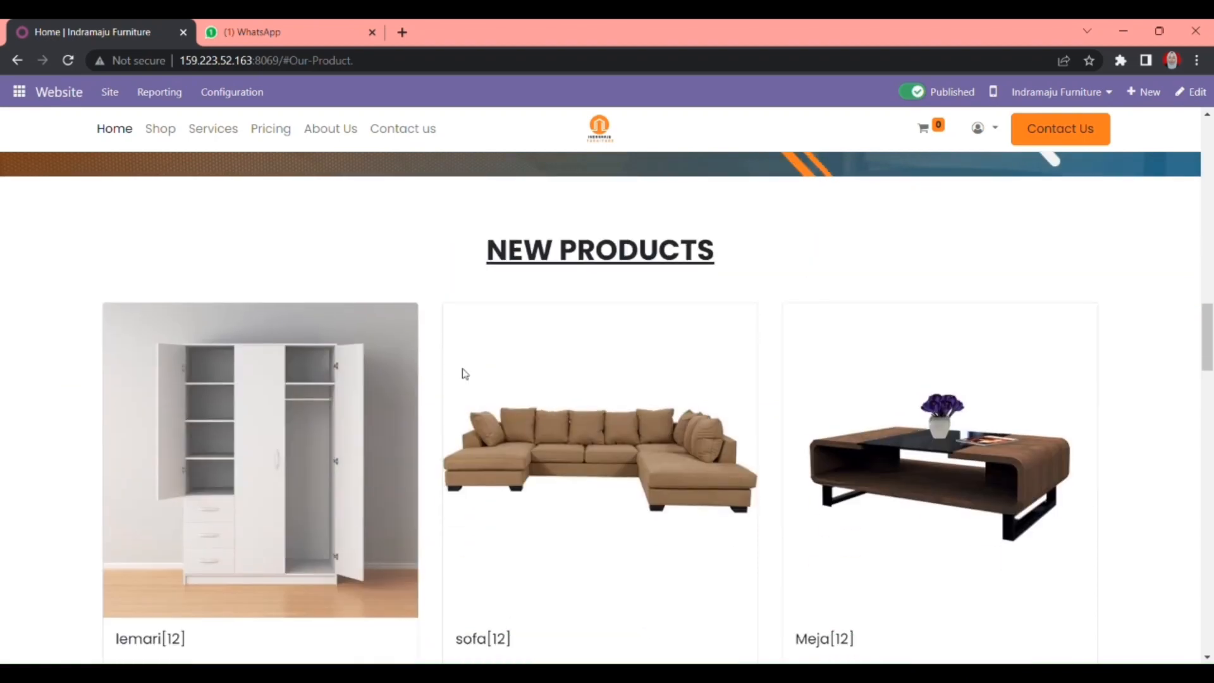
scroll(463, 374, "down", 9)
scroll(450, 465, "up", 7)
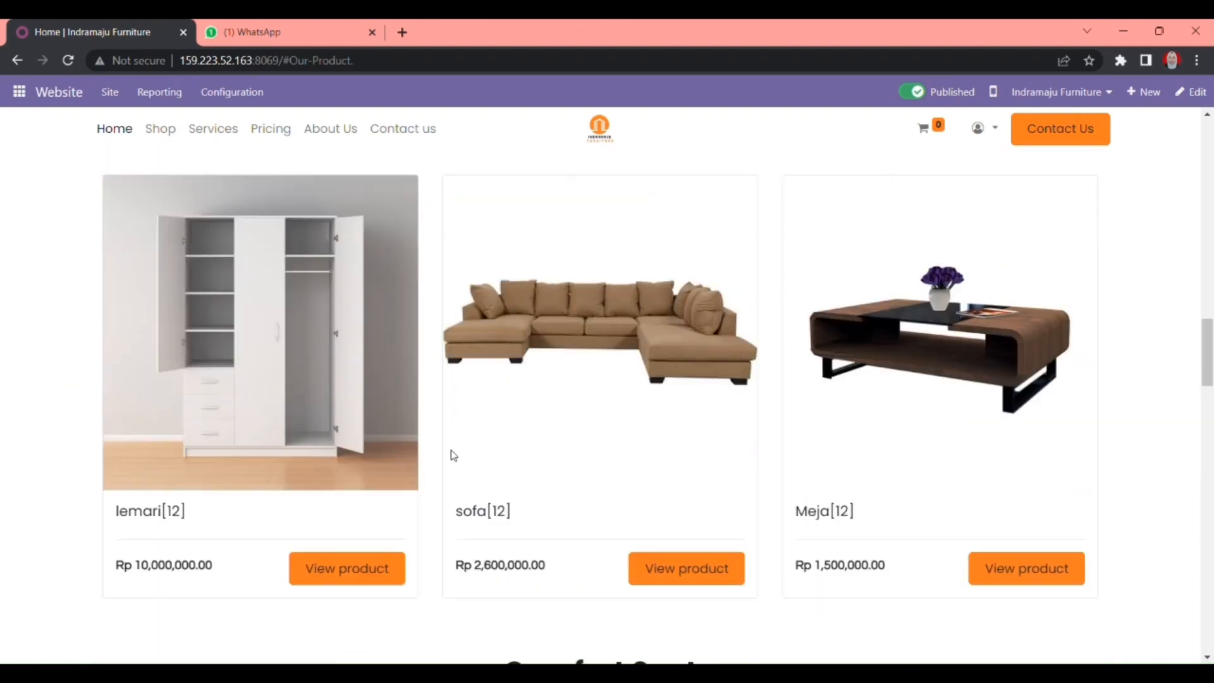
scroll(452, 454, "up", 6)
scroll(453, 453, "down", 12)
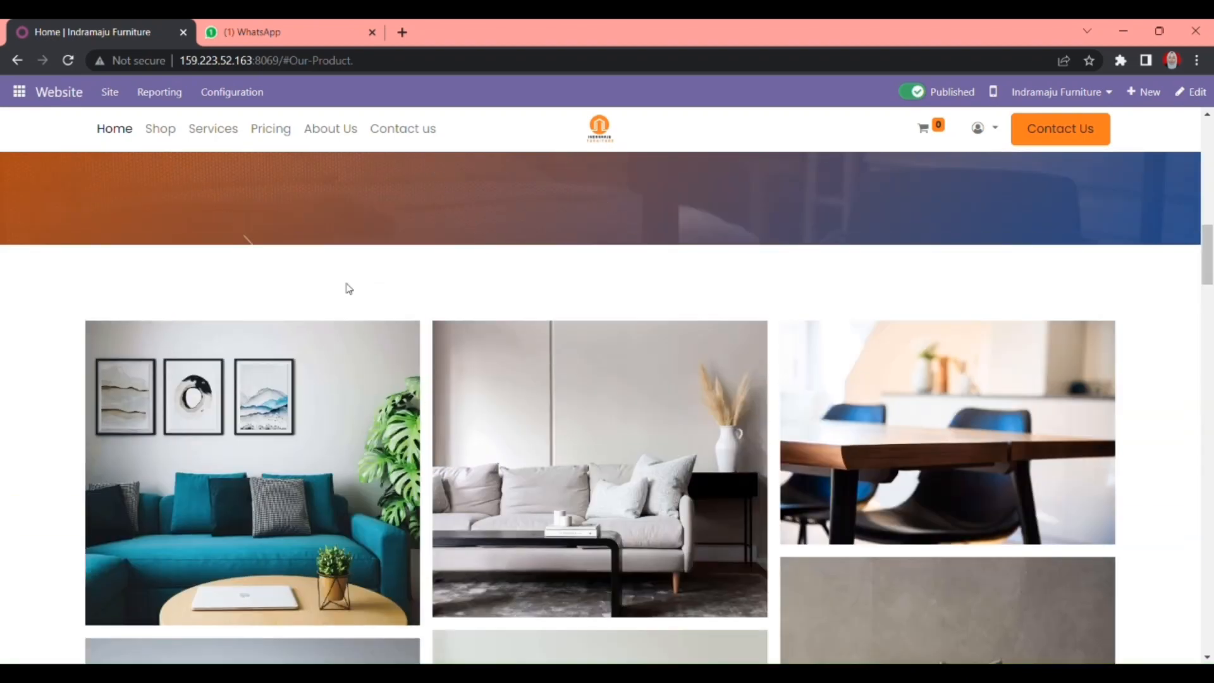
left_click(343, 130)
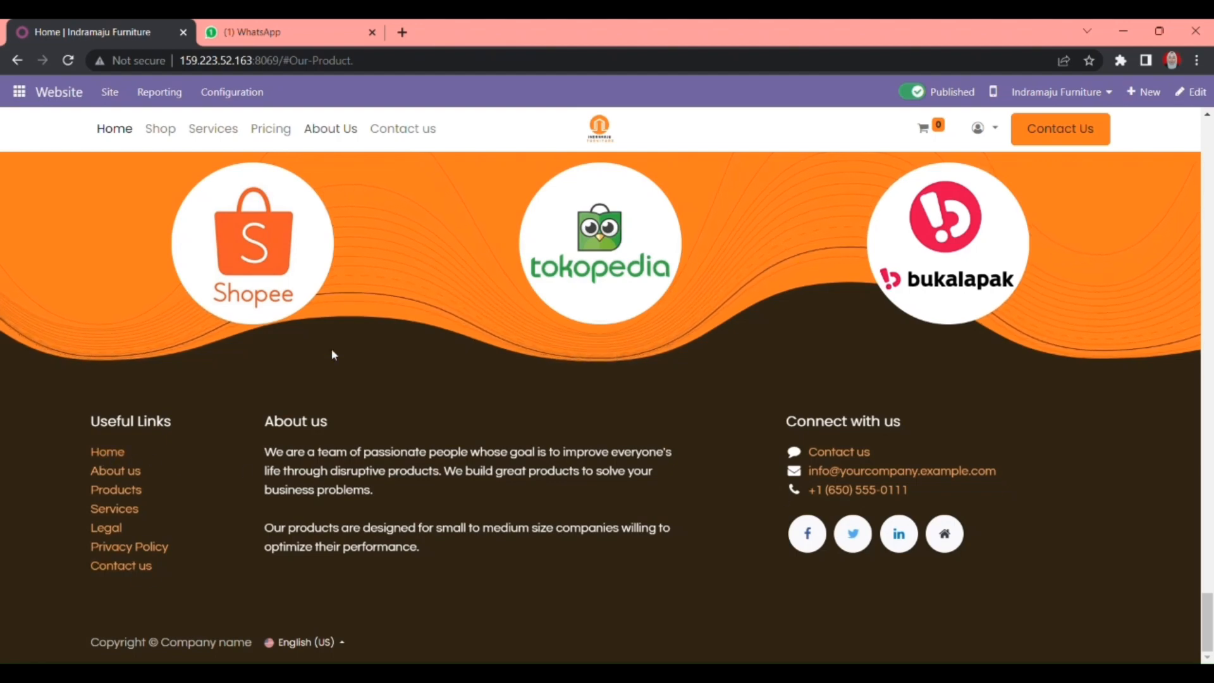
scroll(383, 371, "up", 10)
scroll(385, 374, "up", 5)
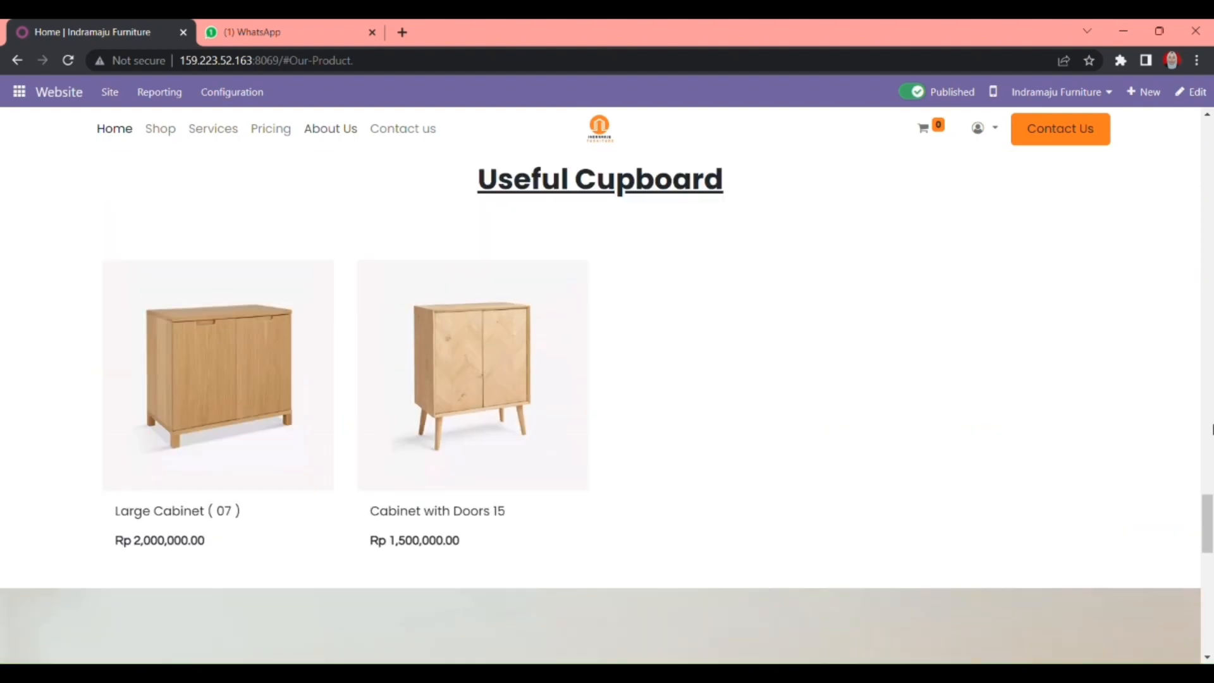
scroll(767, 340, "up", 10)
scroll(407, 397, "down", 9)
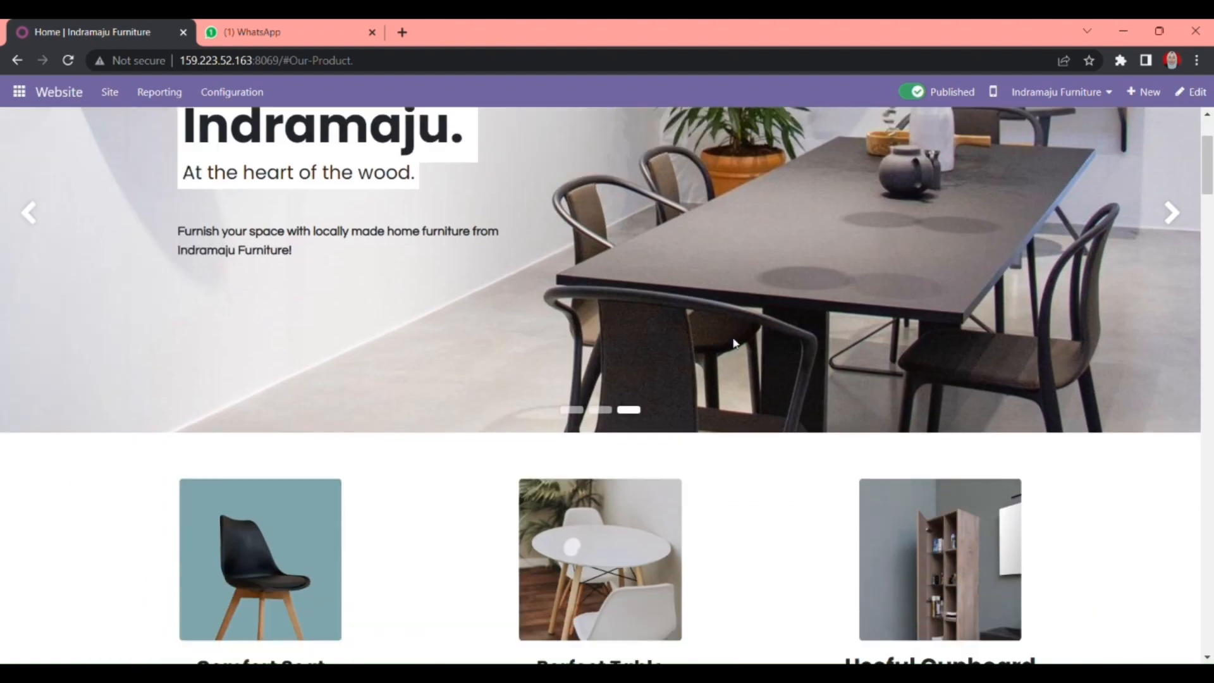
scroll(409, 402, "down", 4)
scroll(409, 403, "up", 9)
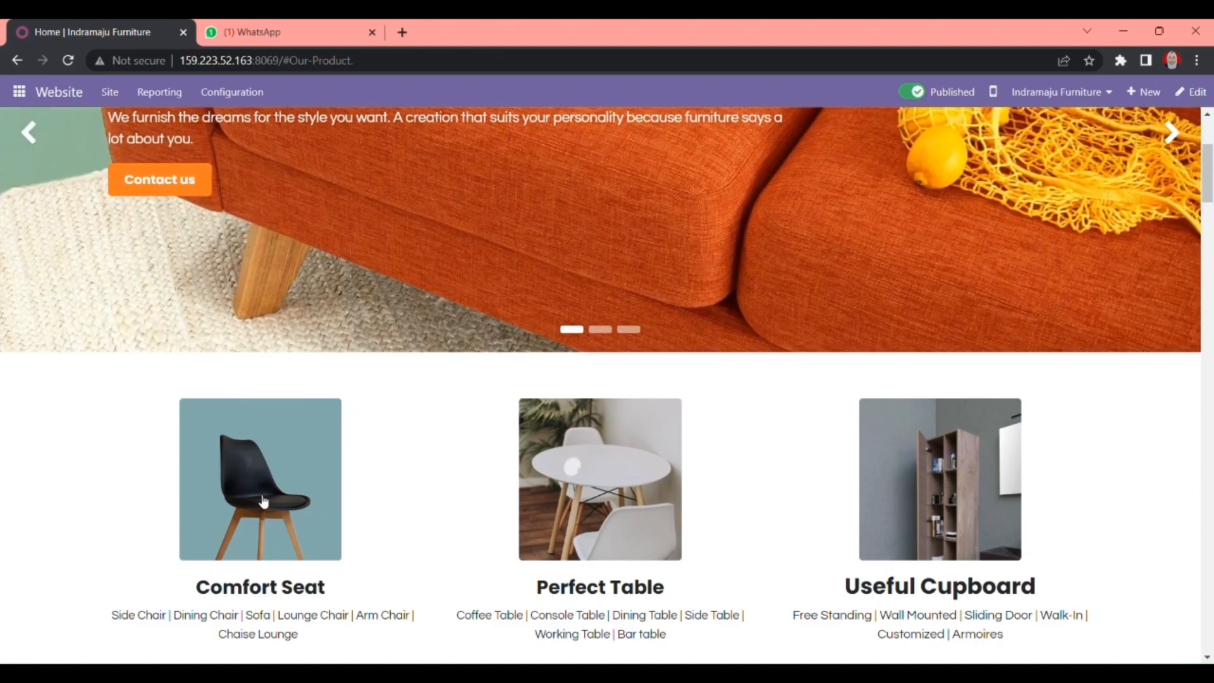
- Jump to the Comfort Seat and Perfect Table product sections and scroll through them
left_click(264, 502)
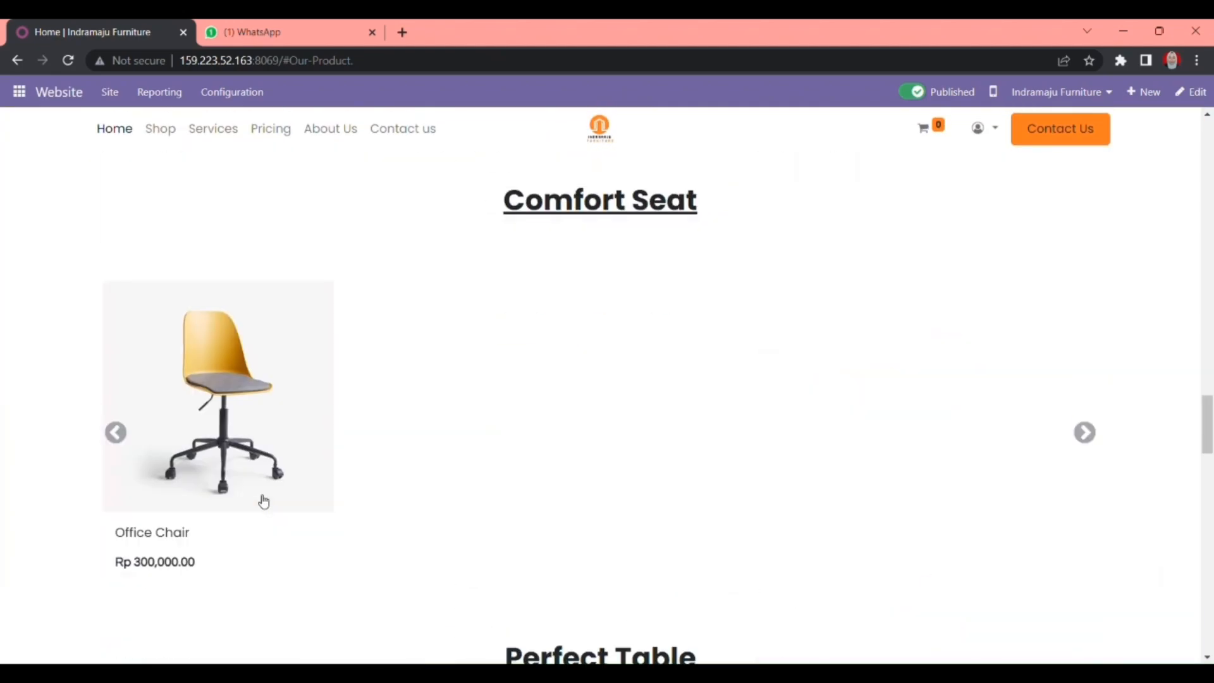
left_click_drag(1211, 408, 1212, 123)
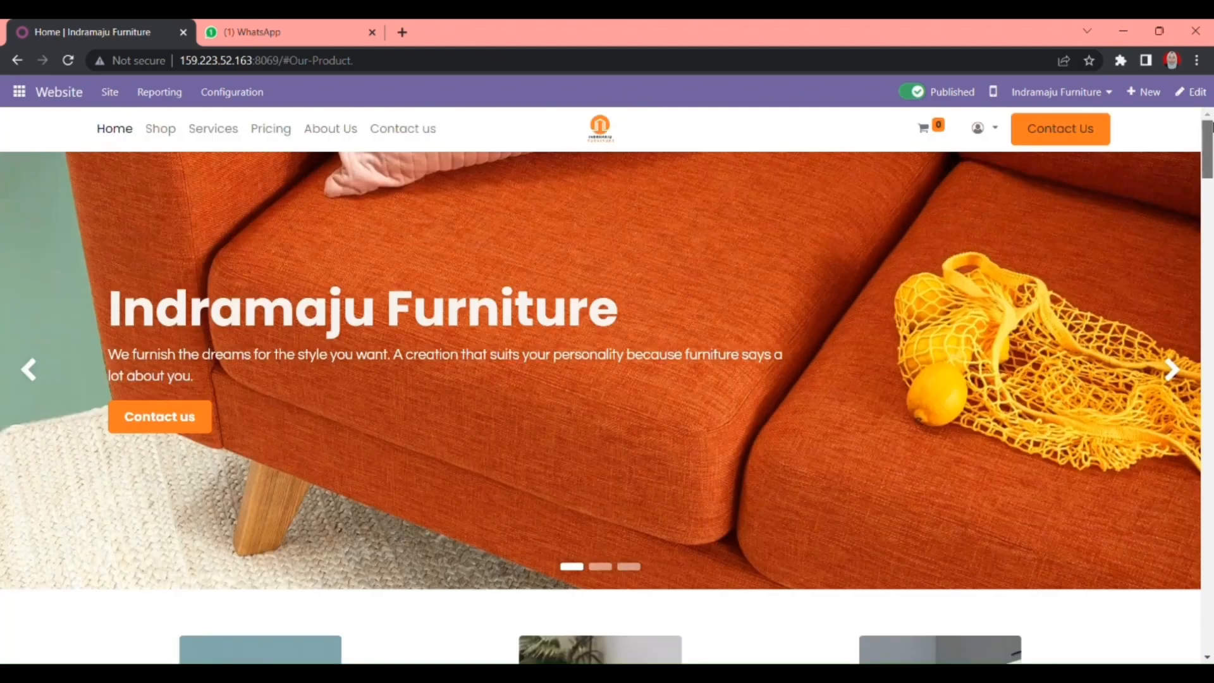
scroll(772, 428, "down", 3)
scroll(602, 431, "down", 2)
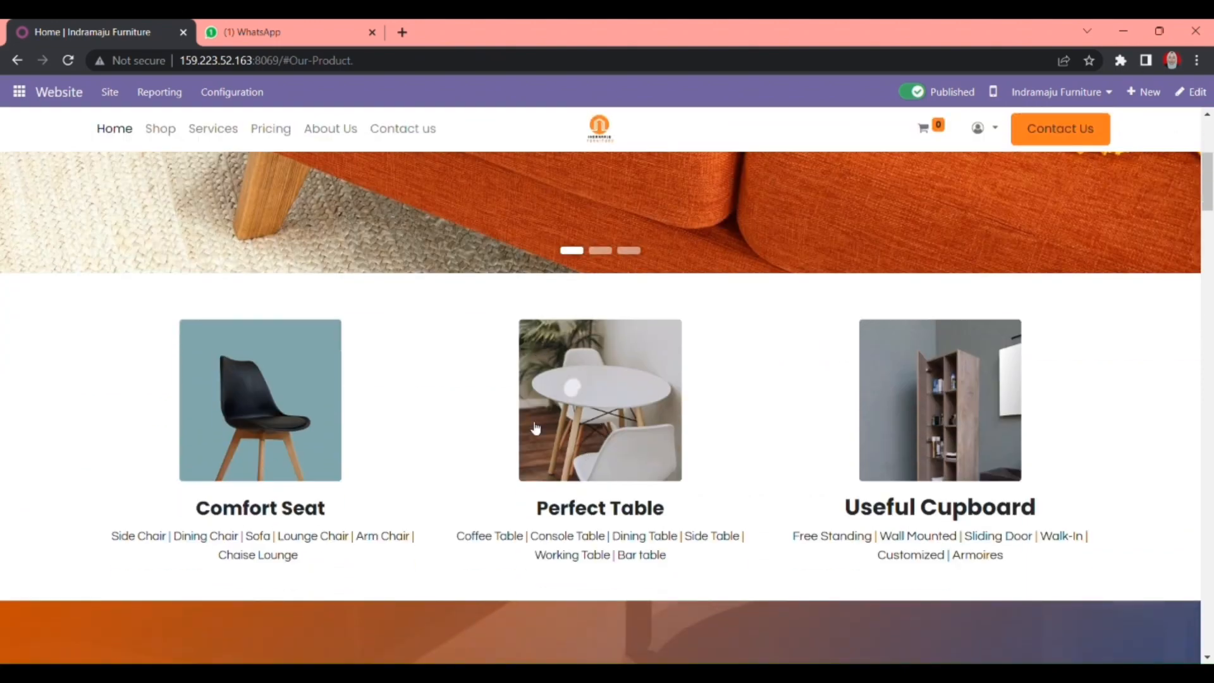
left_click(612, 409)
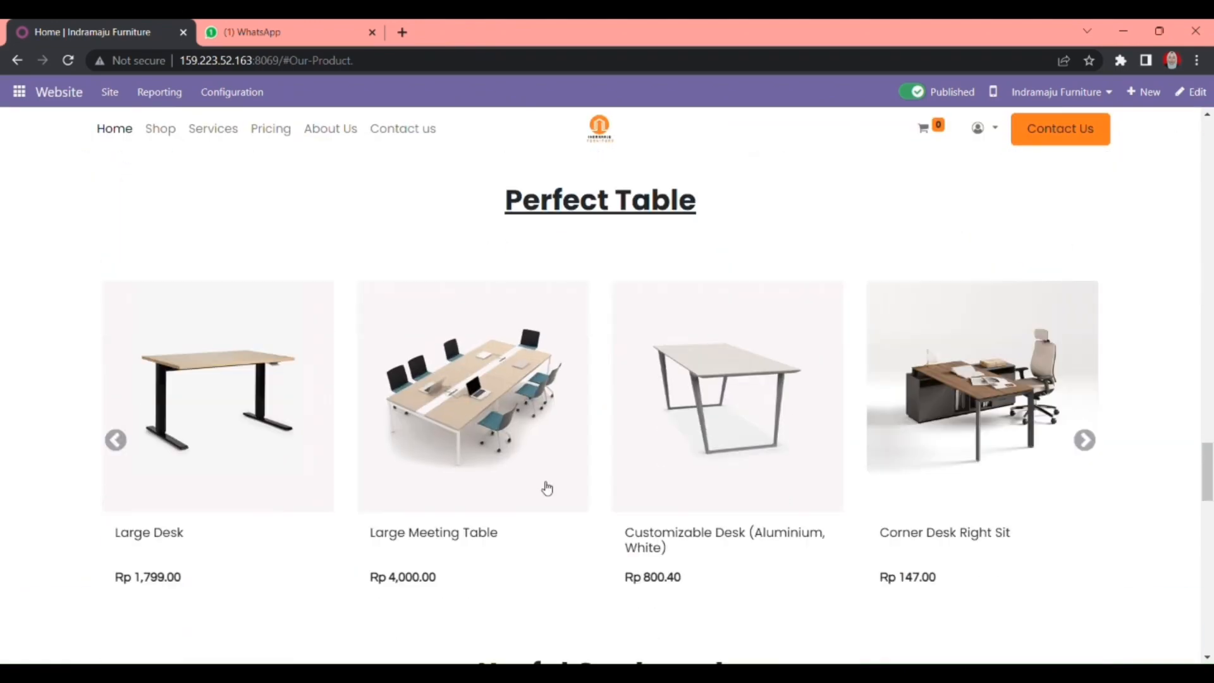
left_click_drag(1208, 471, 1211, 117)
scroll(821, 369, "down", 15)
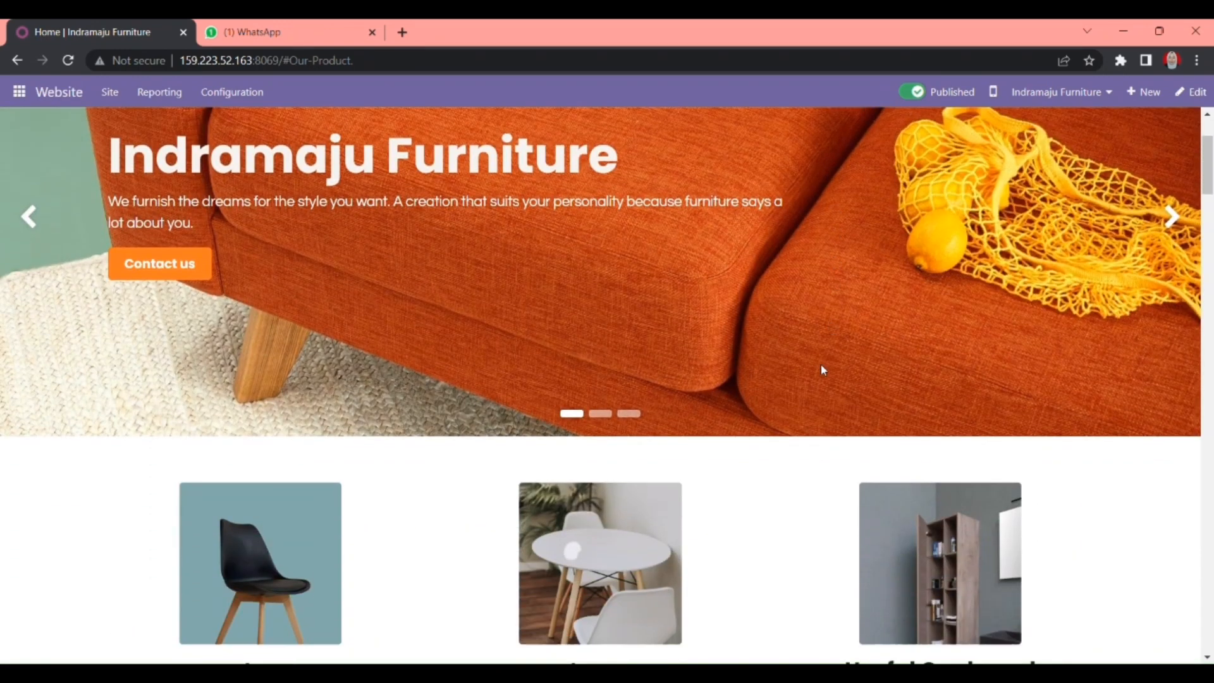
scroll(515, 571, "down", 10)
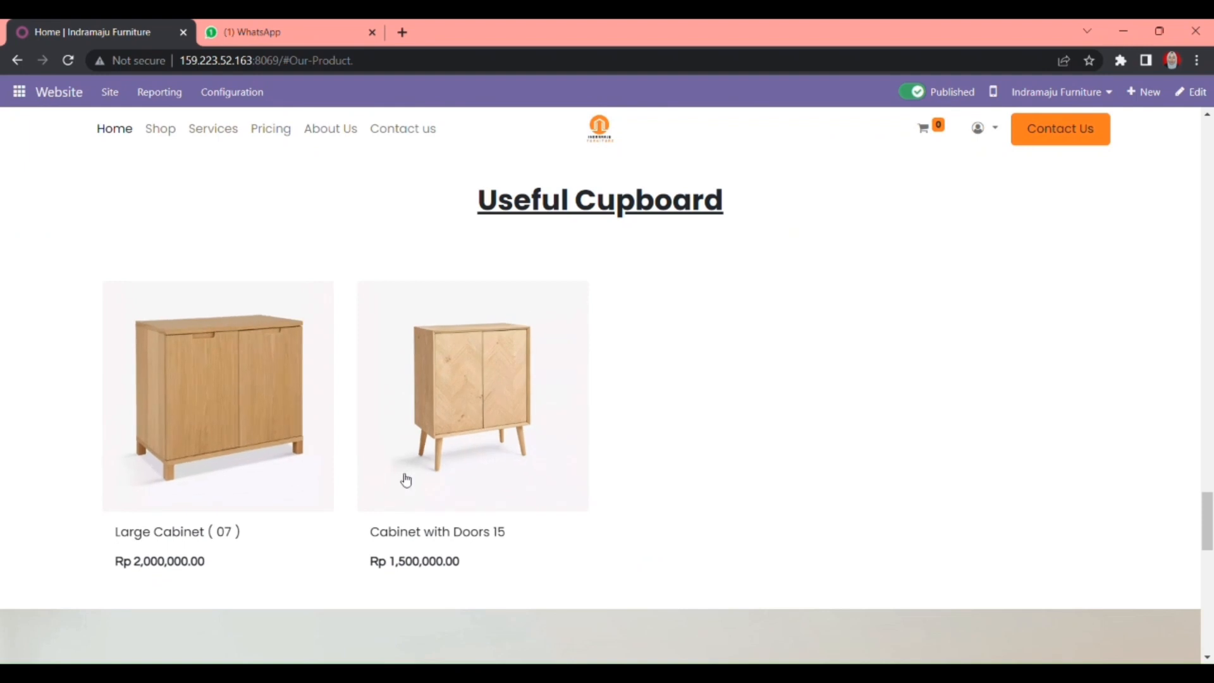
left_click_drag(1206, 515, 1211, 133)
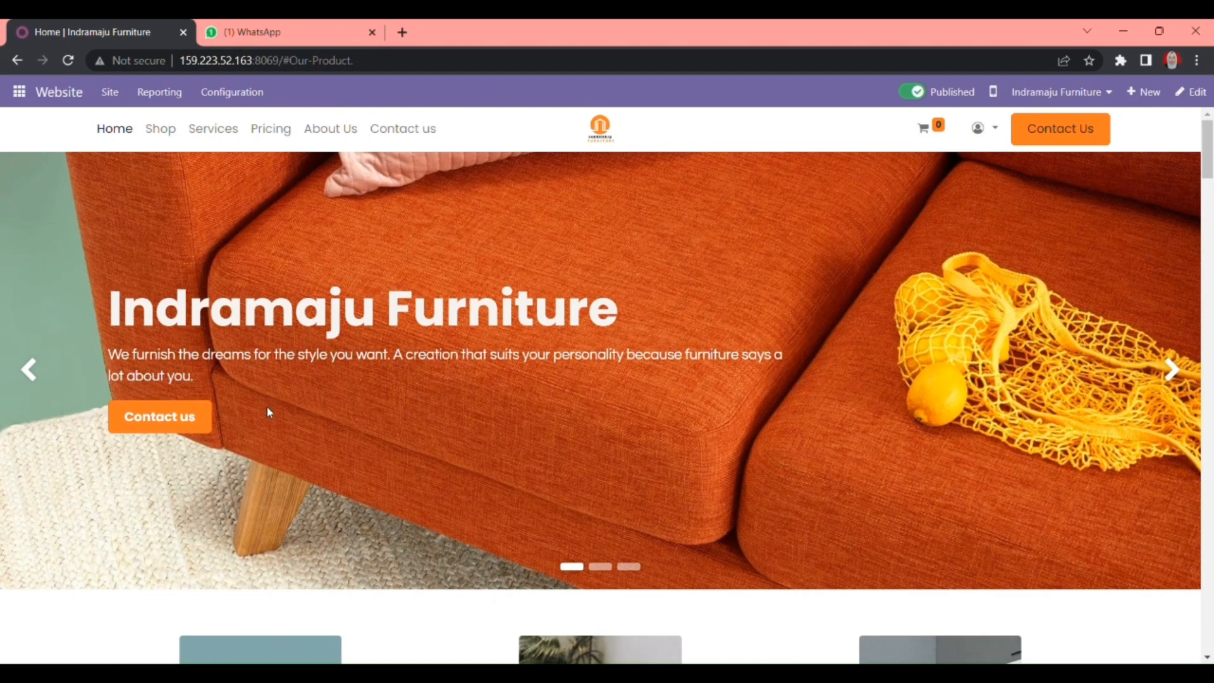
scroll(267, 405, "down", 2)
scroll(267, 405, "up", 3)
- Check the website switcher and Configuration menu, then preview the site in mobile layout
left_click(1097, 88)
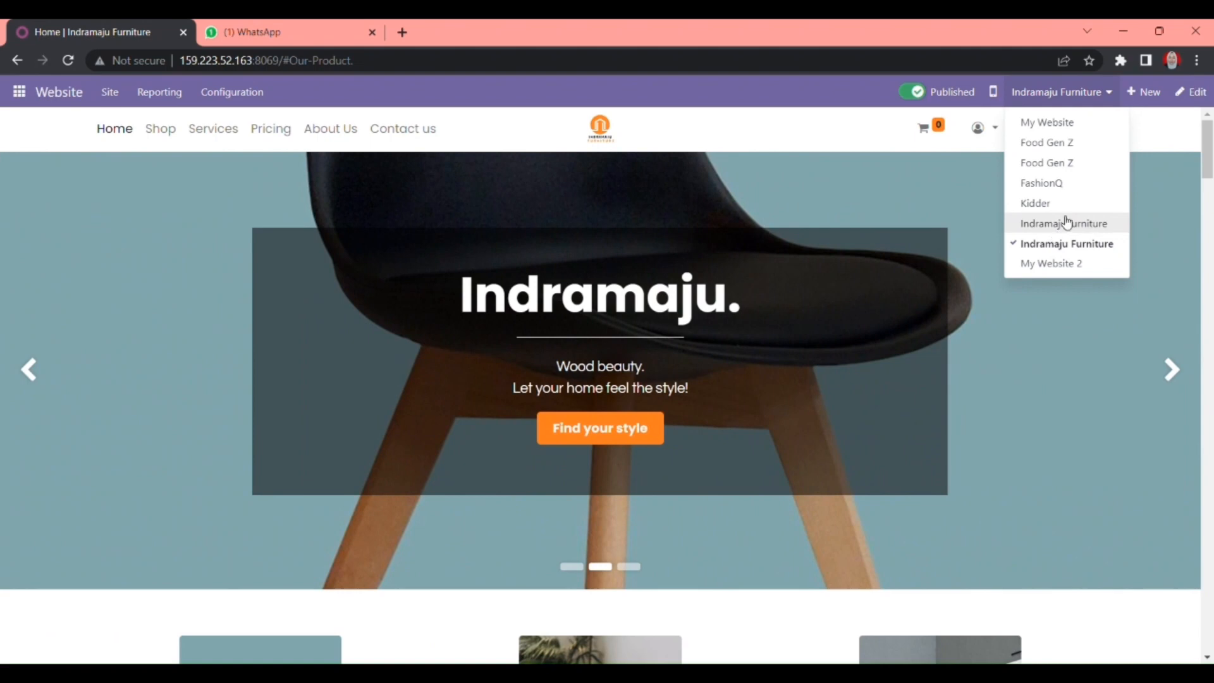
left_click(851, 202)
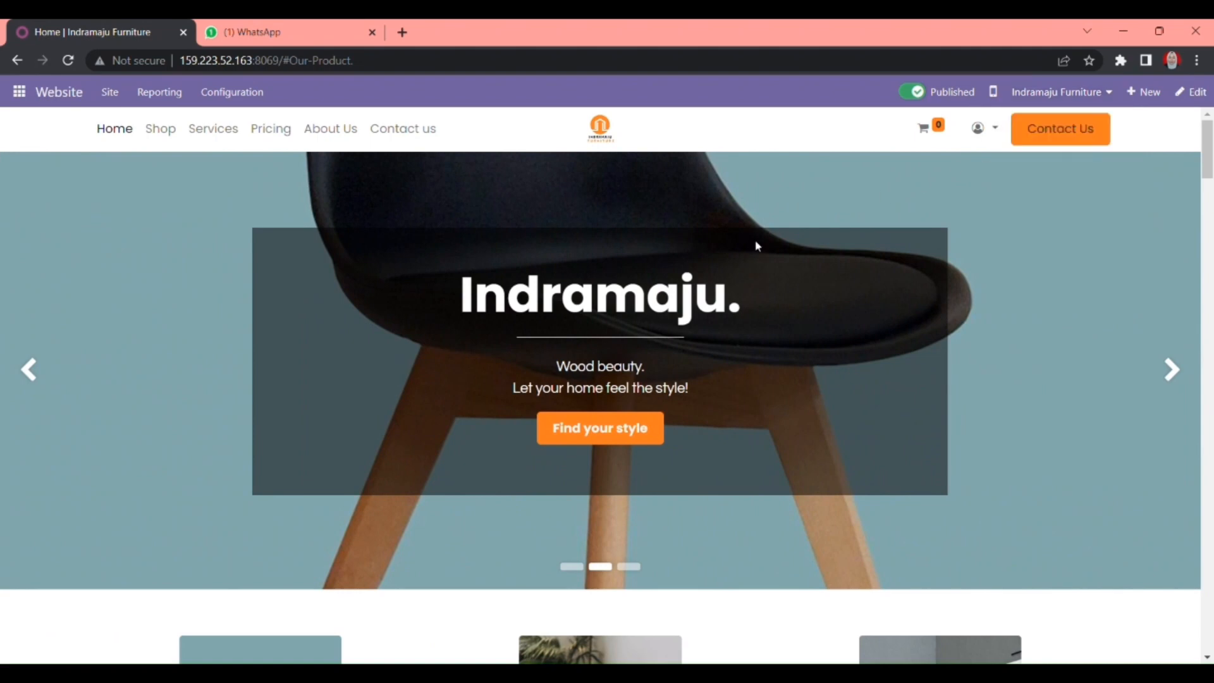
left_click(246, 96)
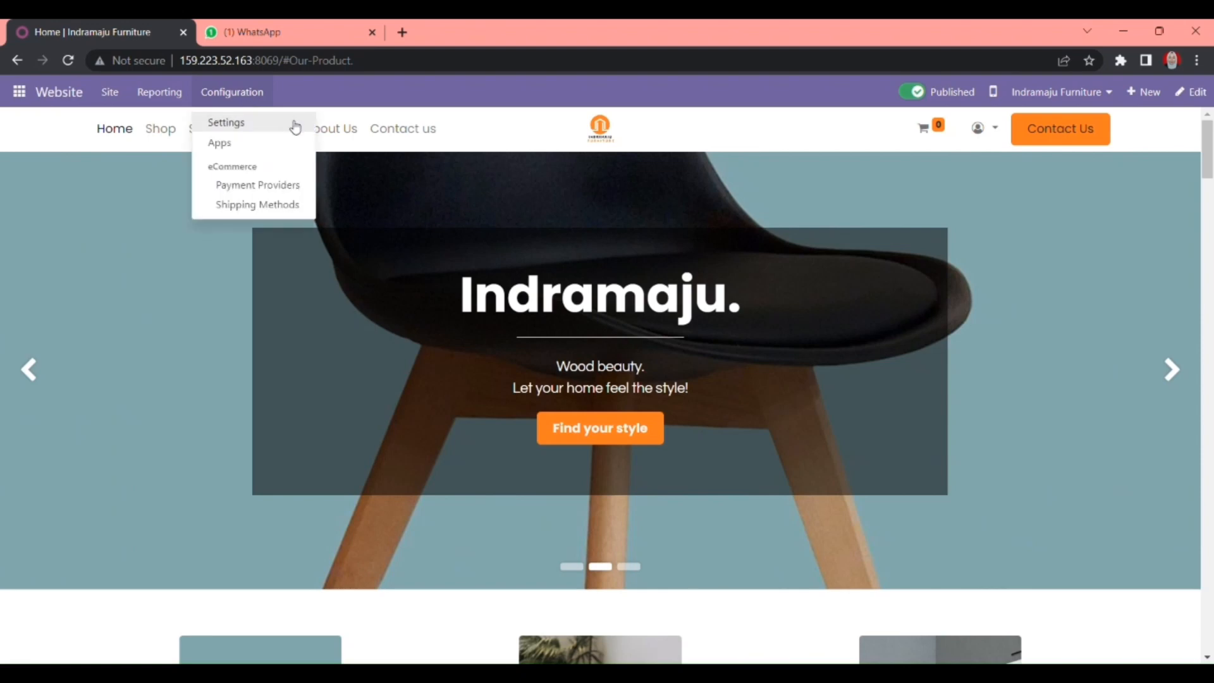
left_click(559, 201)
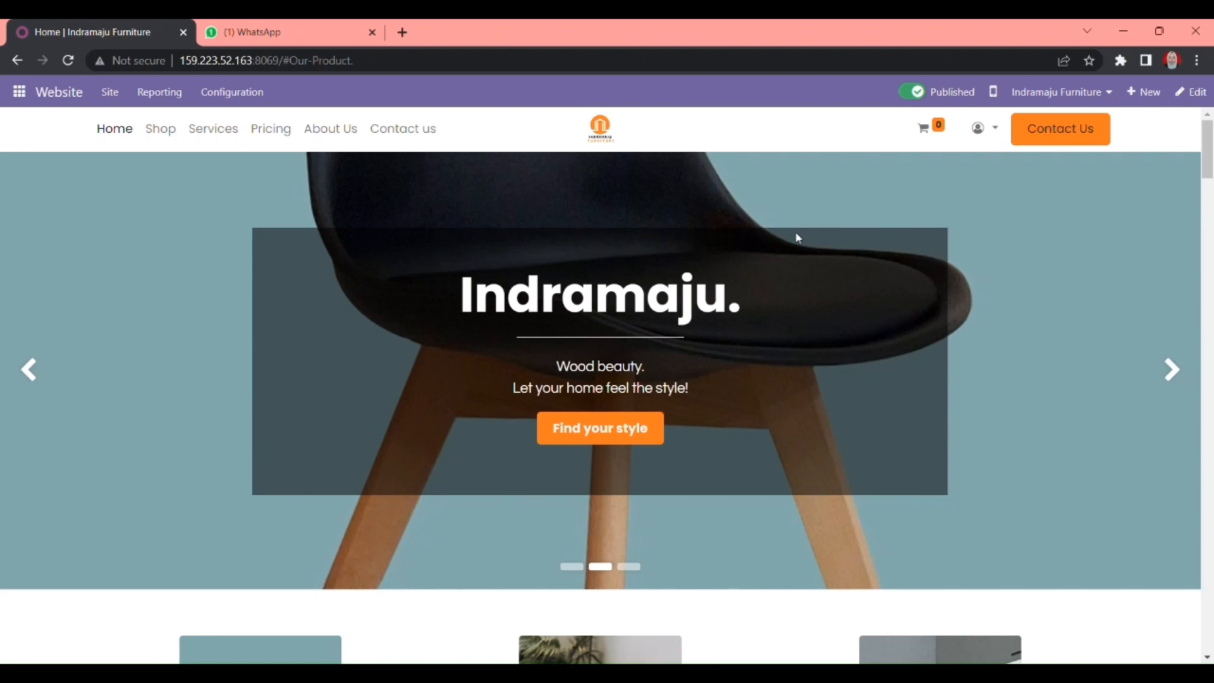
left_click(996, 93)
- Scroll through the mobile preview, then switch back to desktop view
scroll(542, 367, "down", 5)
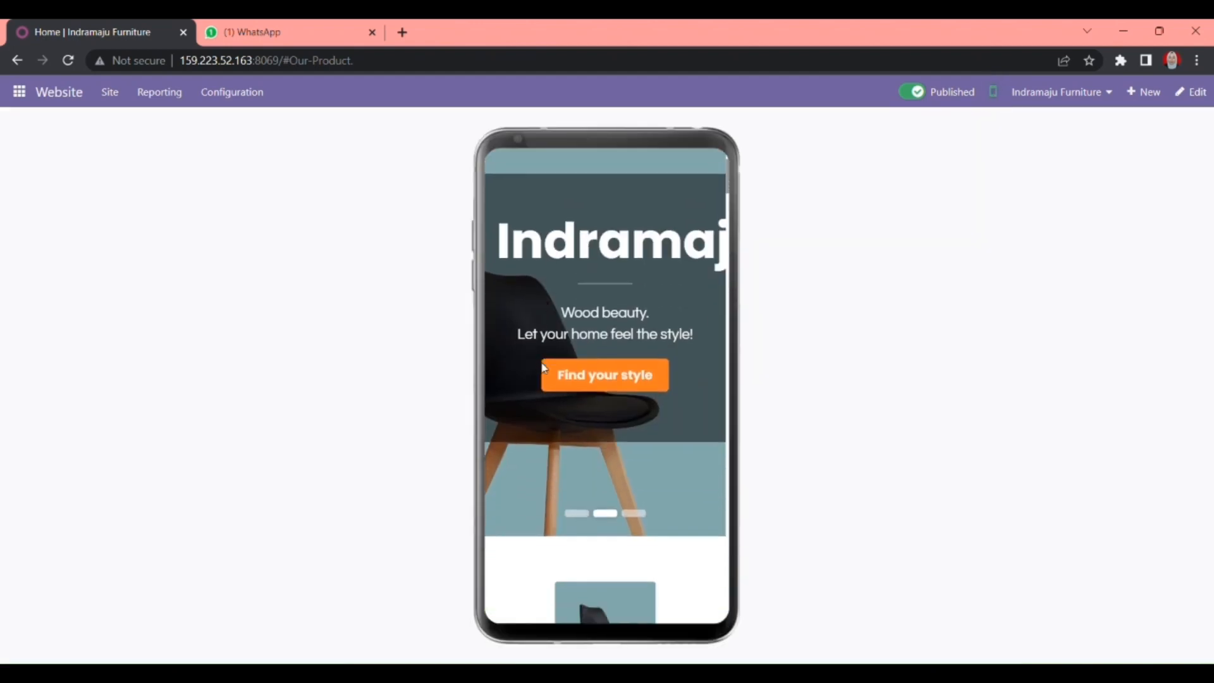
scroll(542, 367, "down", 5)
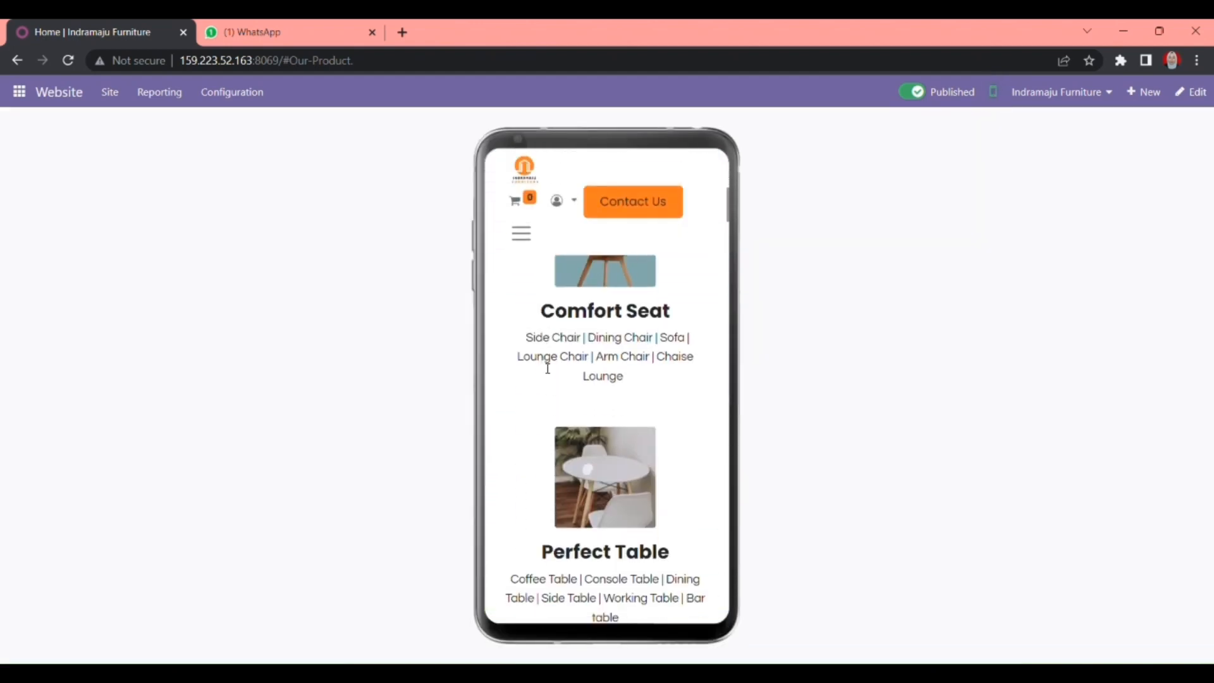
scroll(548, 369, "down", 5)
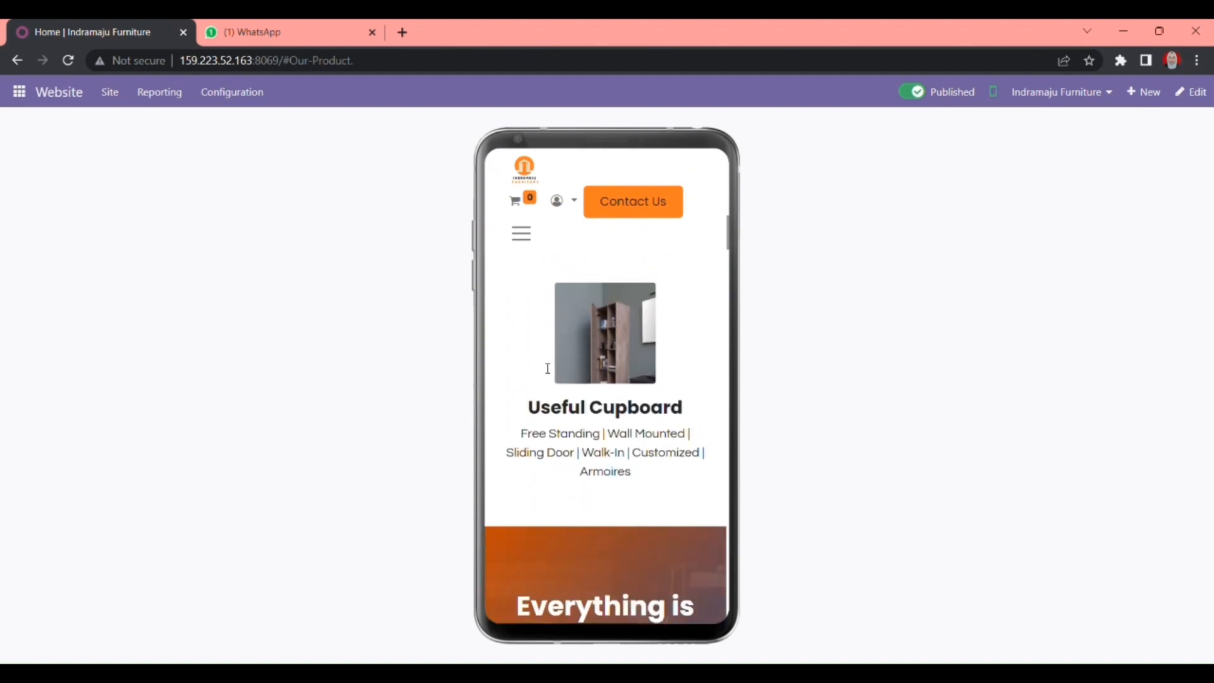
scroll(542, 367, "down", 10)
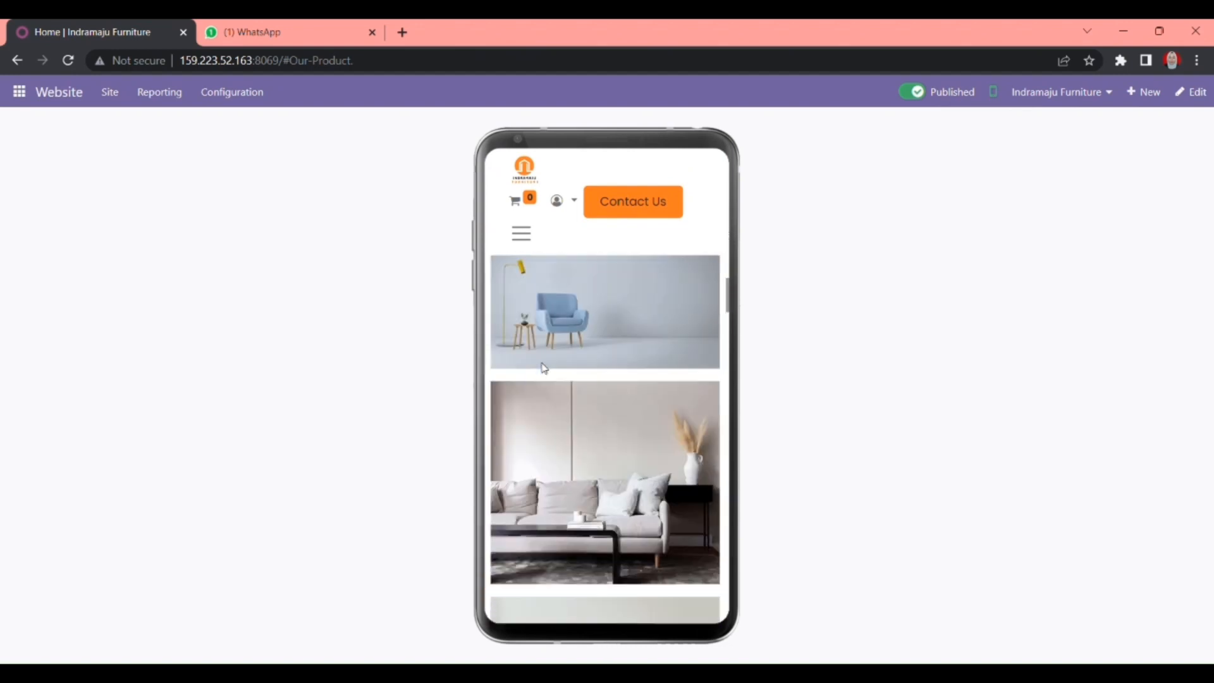
scroll(542, 366, "up", 15)
scroll(542, 365, "down", 10)
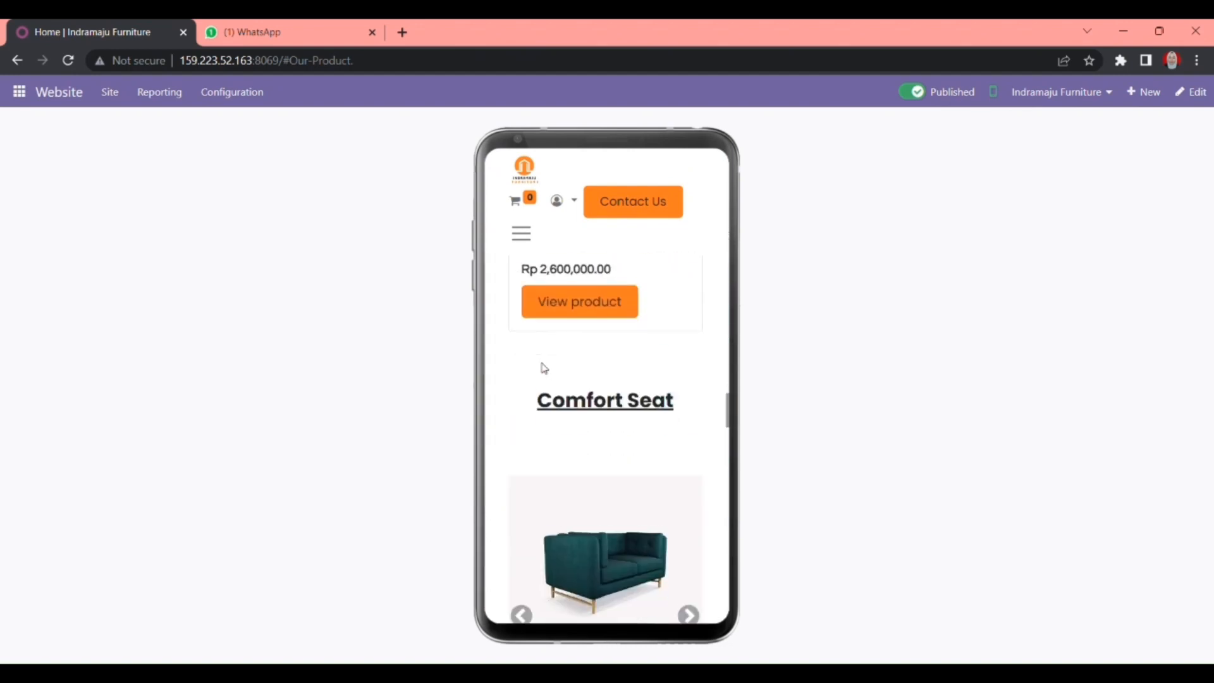
scroll(545, 369, "down", 15)
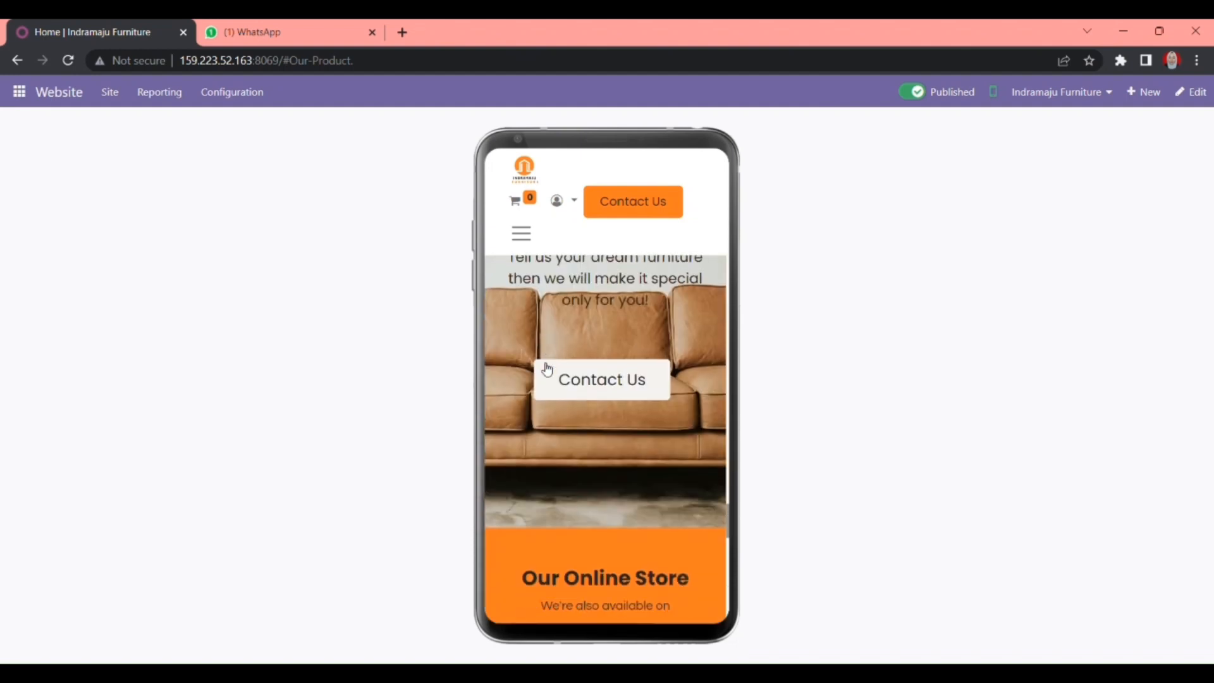
scroll(543, 368, "down", 5)
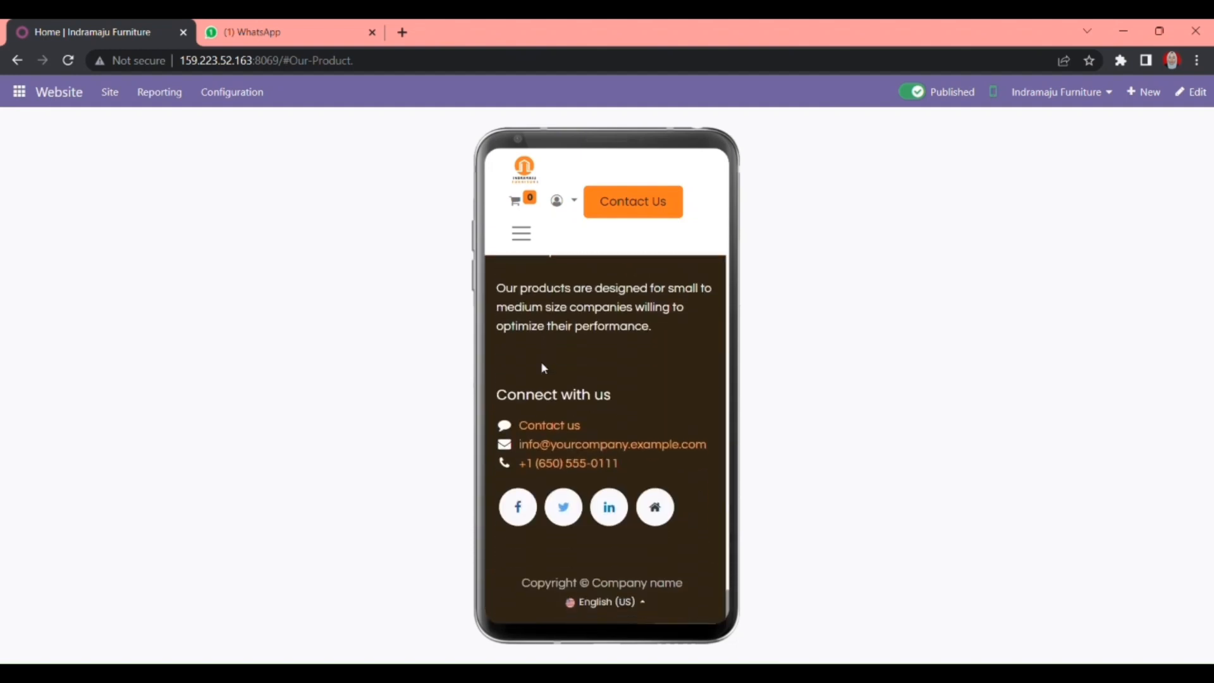
left_click(994, 93)
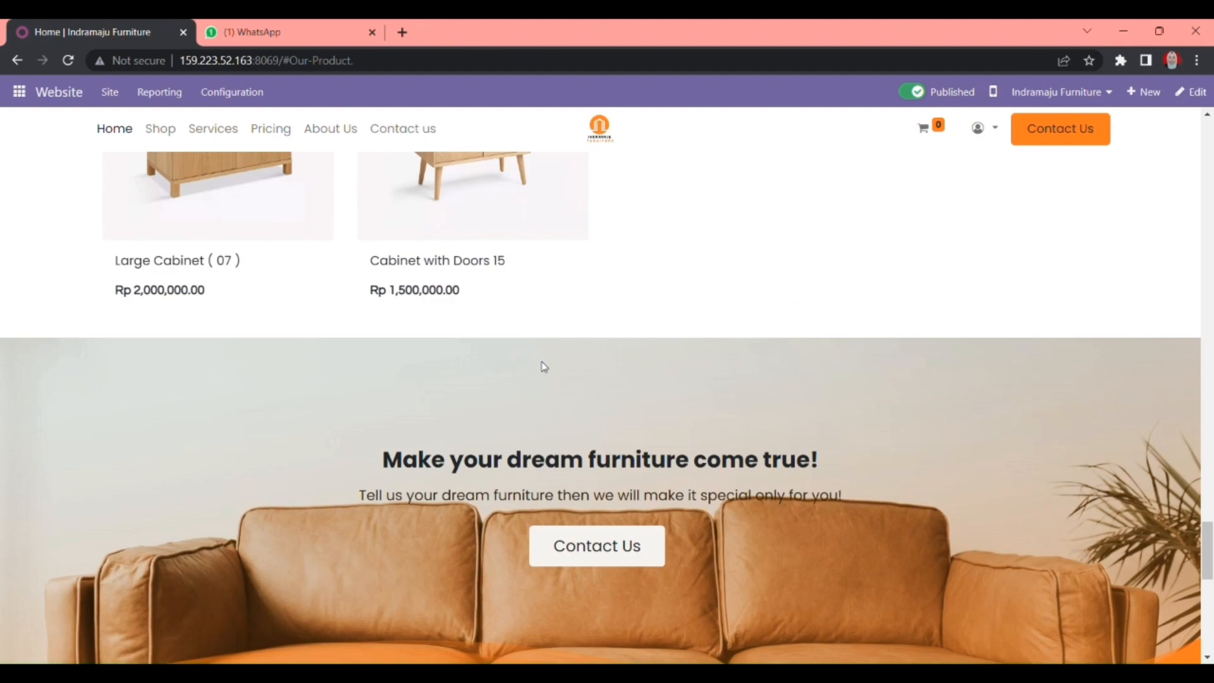
- Return to the top and step the hero carousel back to the orange-sofa slide
left_click_drag(1206, 526, 1205, 126)
left_click(33, 370)
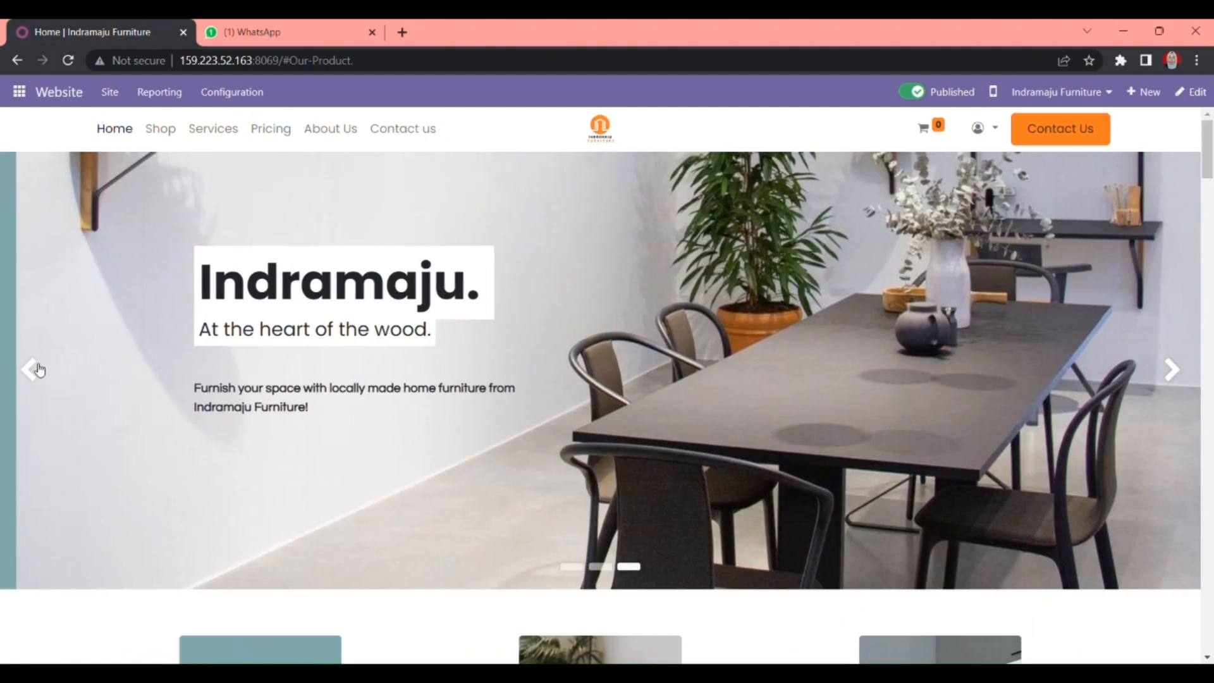
left_click(35, 370)
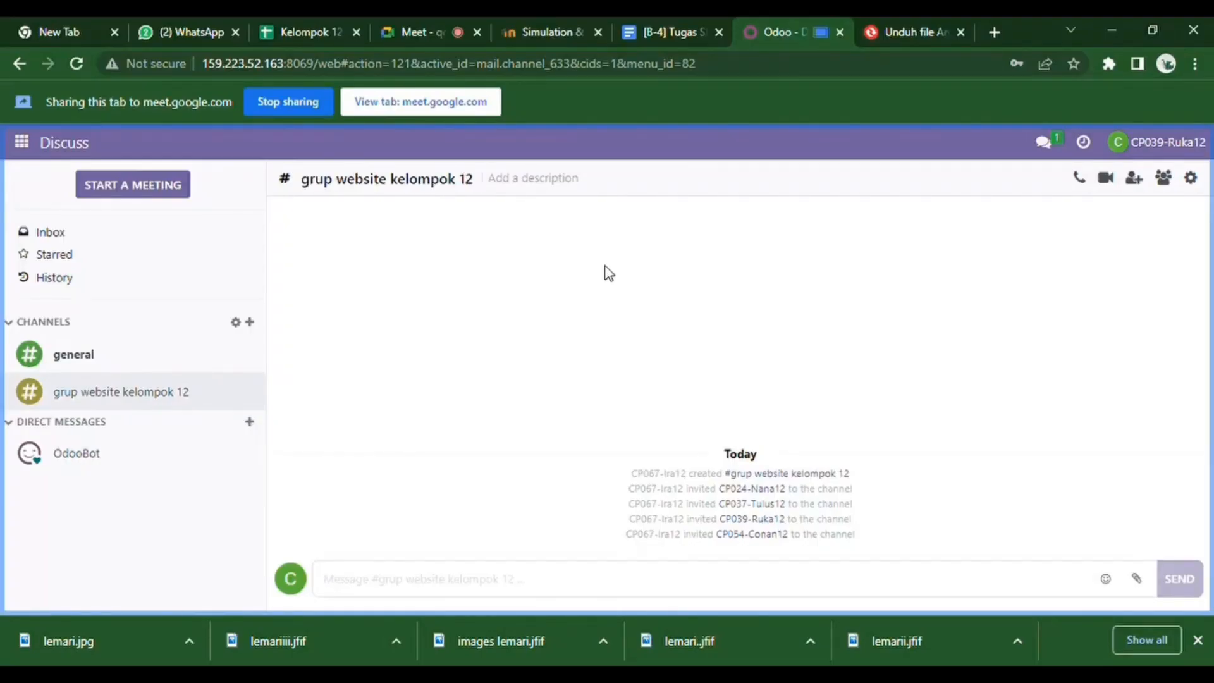
- Switch to the Website app from the apps grid and dismiss the downloads bar
left_click(22, 141)
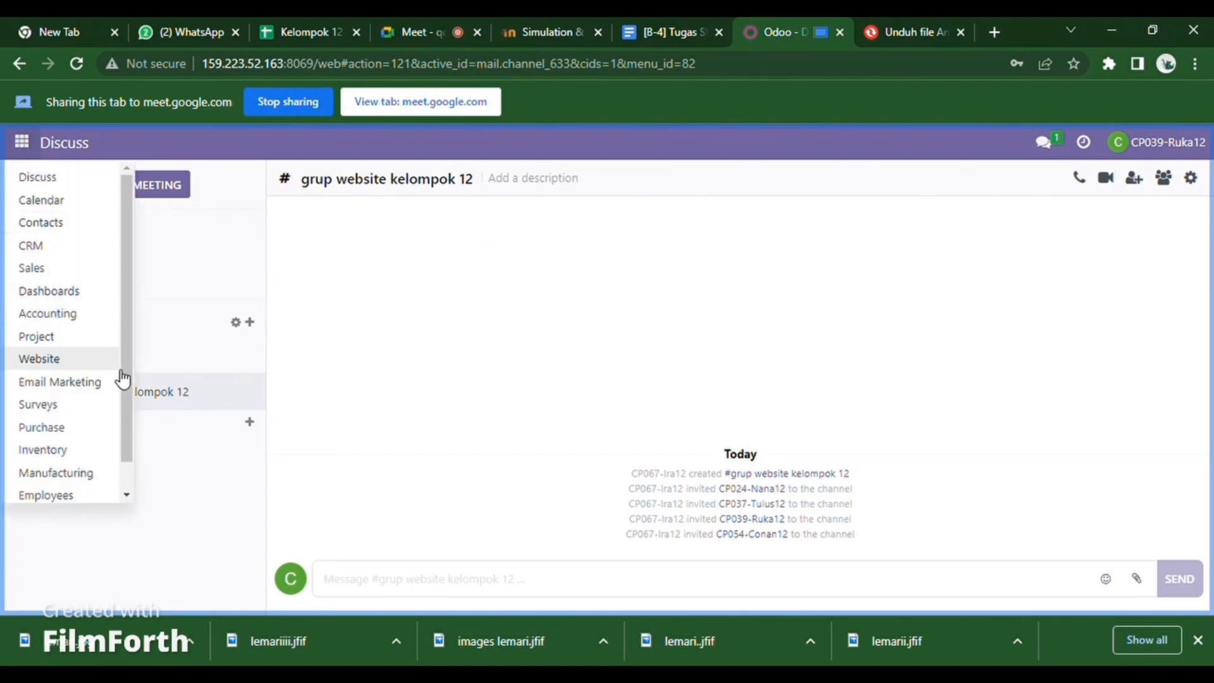
left_click_drag(131, 378, 131, 426)
left_click(56, 328)
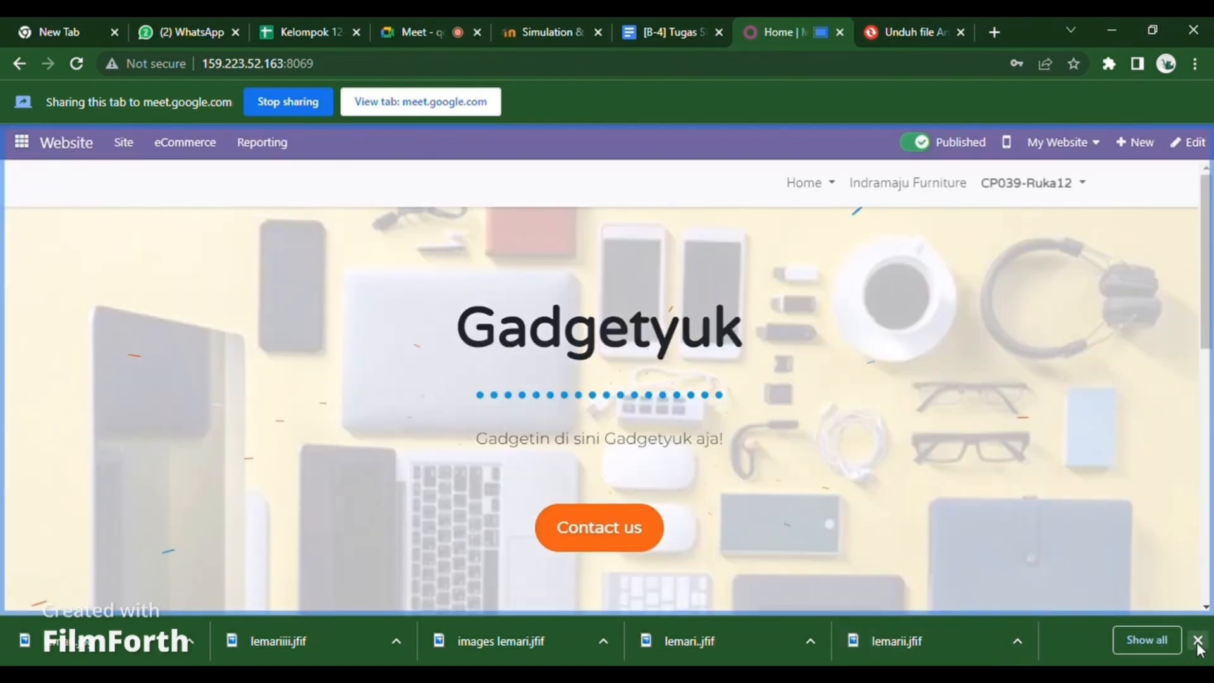
left_click(1198, 640)
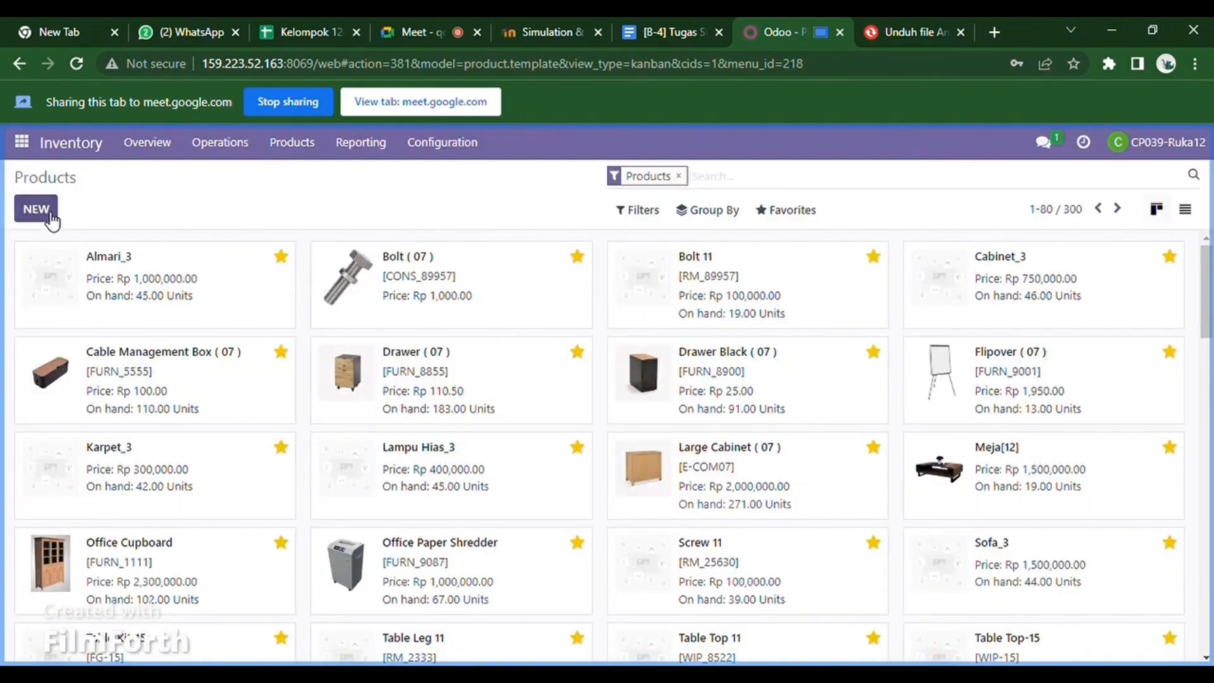
- Start a new product 'Sofa' with sales price 2600000, cost 2000000 and category All / Saleable
left_click(36, 209)
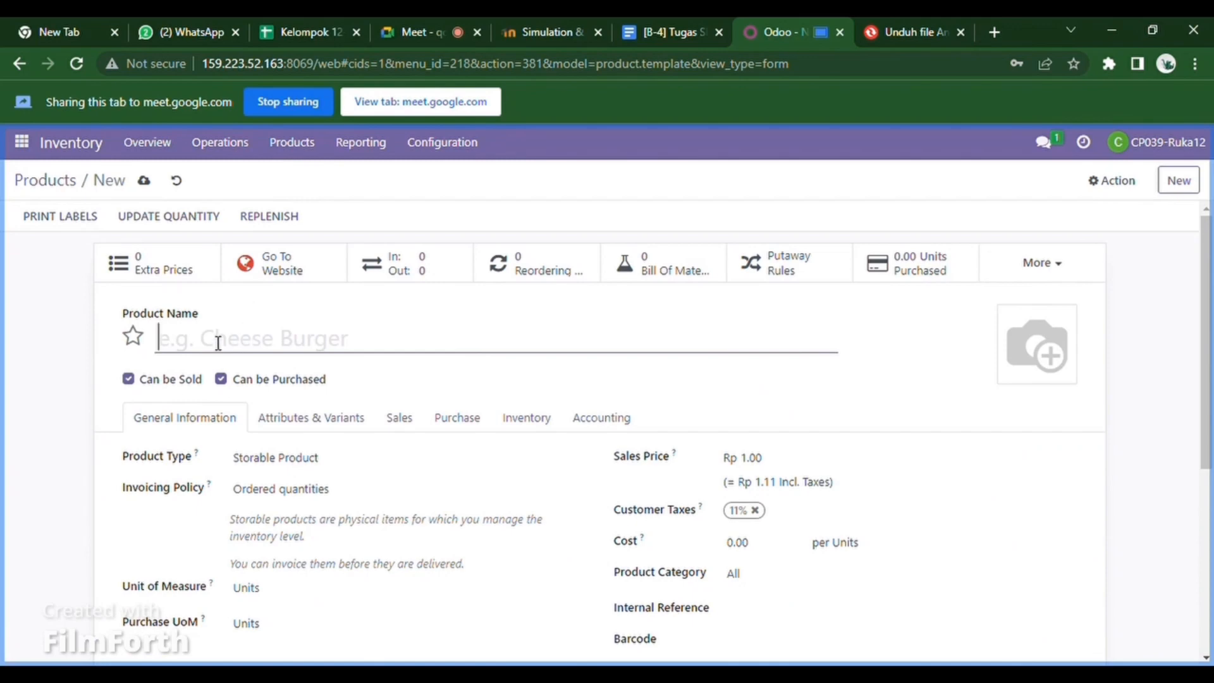
type("So")
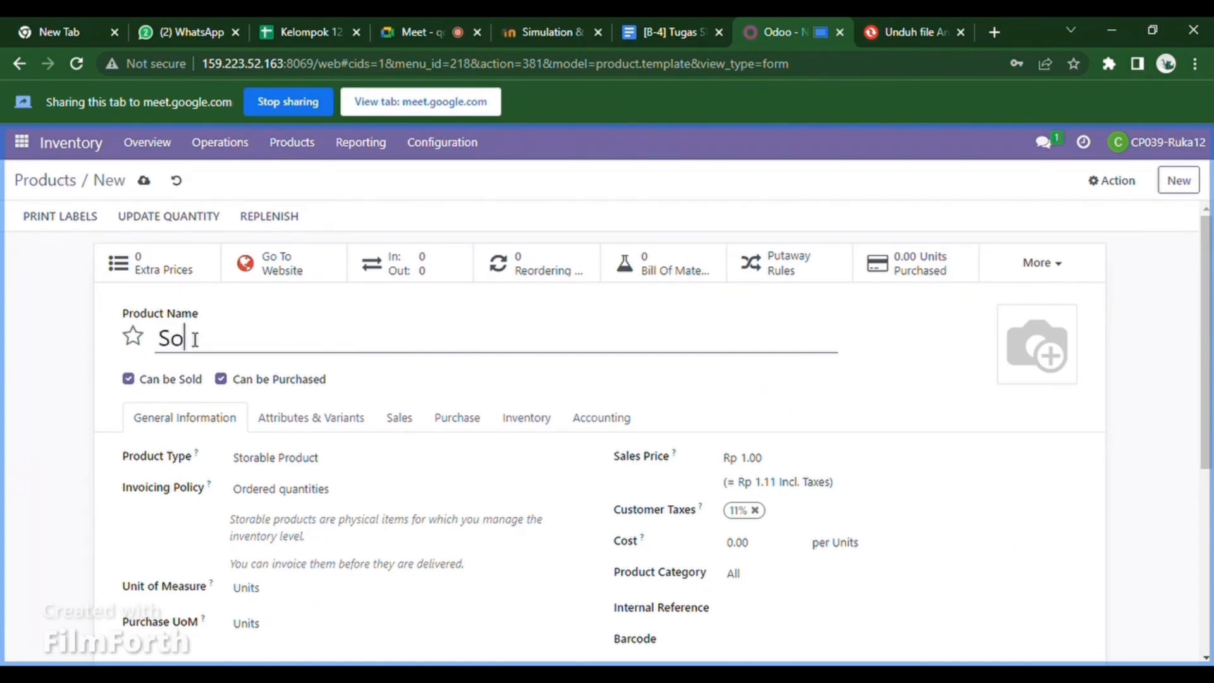
type("fa")
left_click(793, 468)
key("BackSpace")
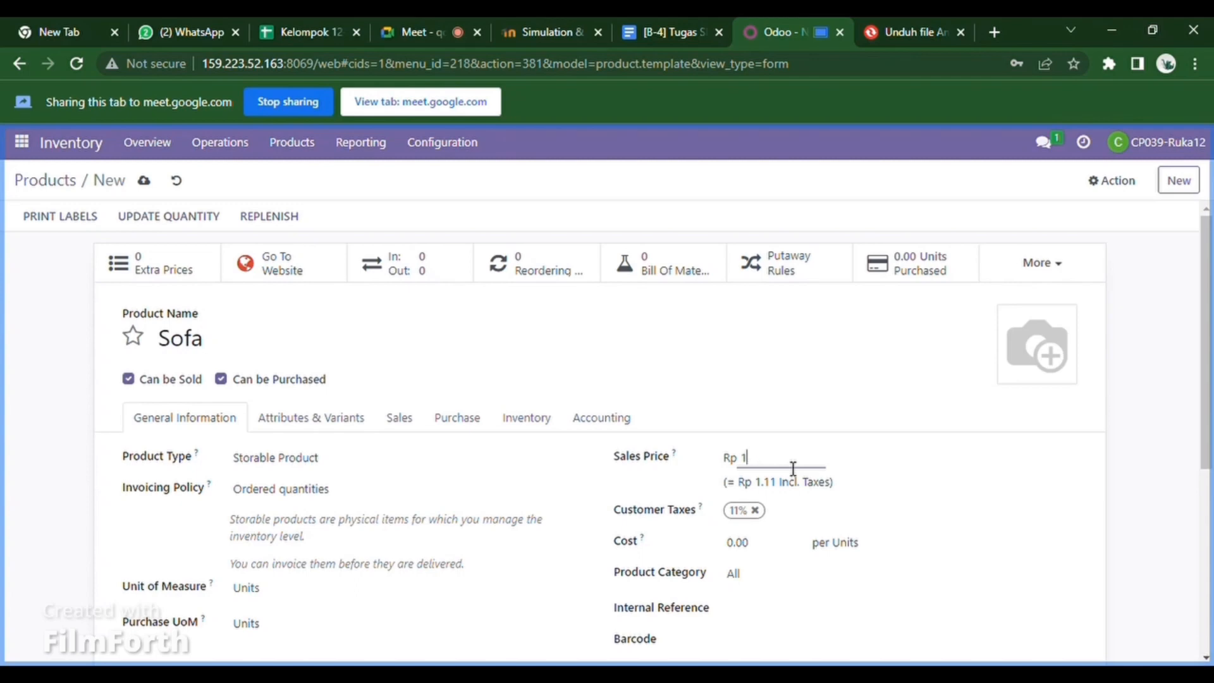
key("BackSpace")
key("BackSpace")
key("BackSpace")
type("2600000")
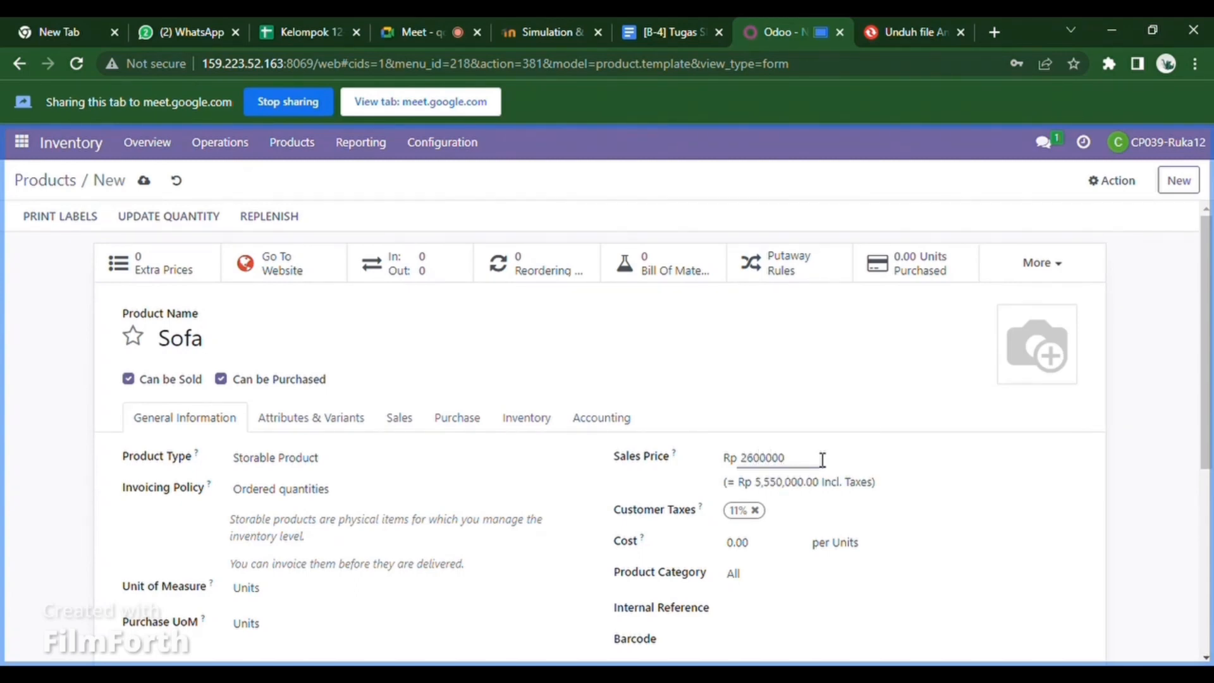
left_click(764, 550)
key("BackSpace")
key("BackSpace")
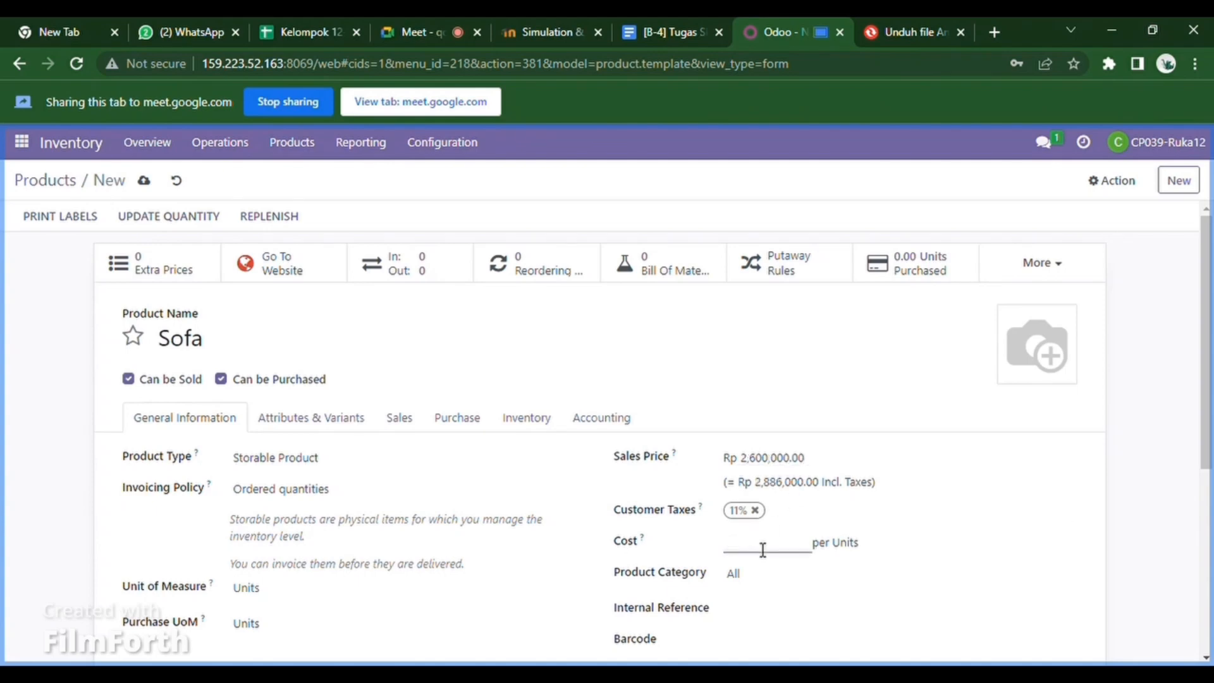
type("2000000")
left_click(776, 577)
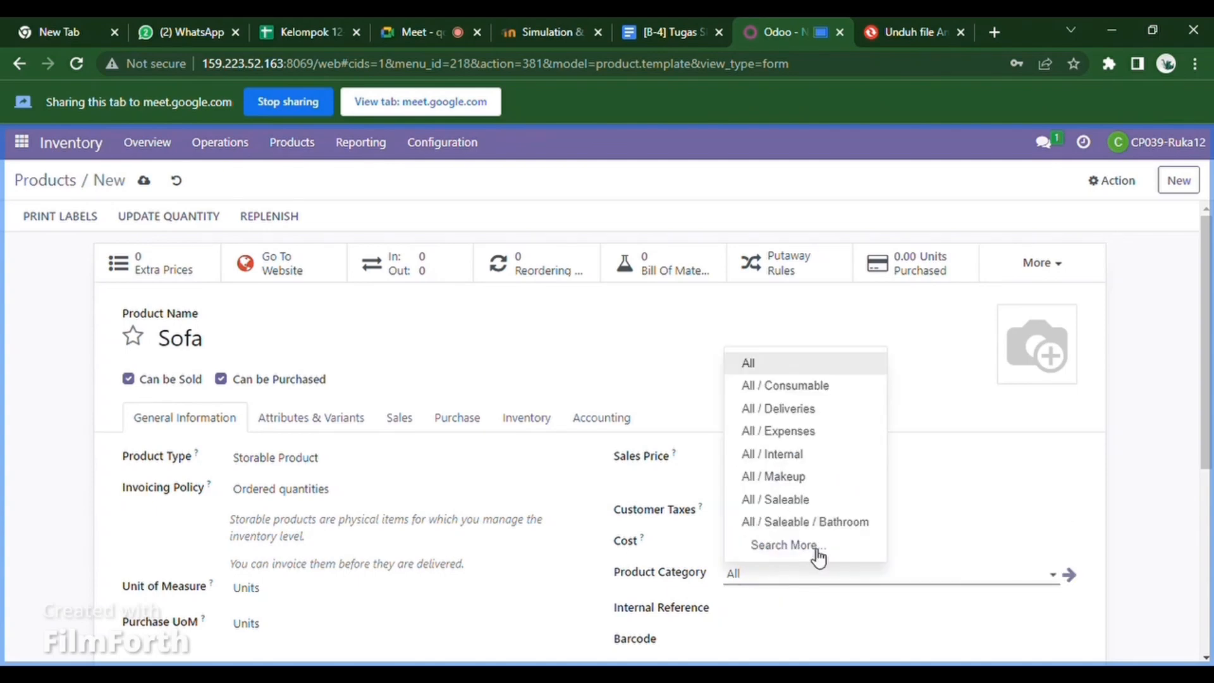
left_click(836, 500)
- Set internal reference 'kelompok 12', rename the product to 'Sofa 12', and save it
left_click(751, 622)
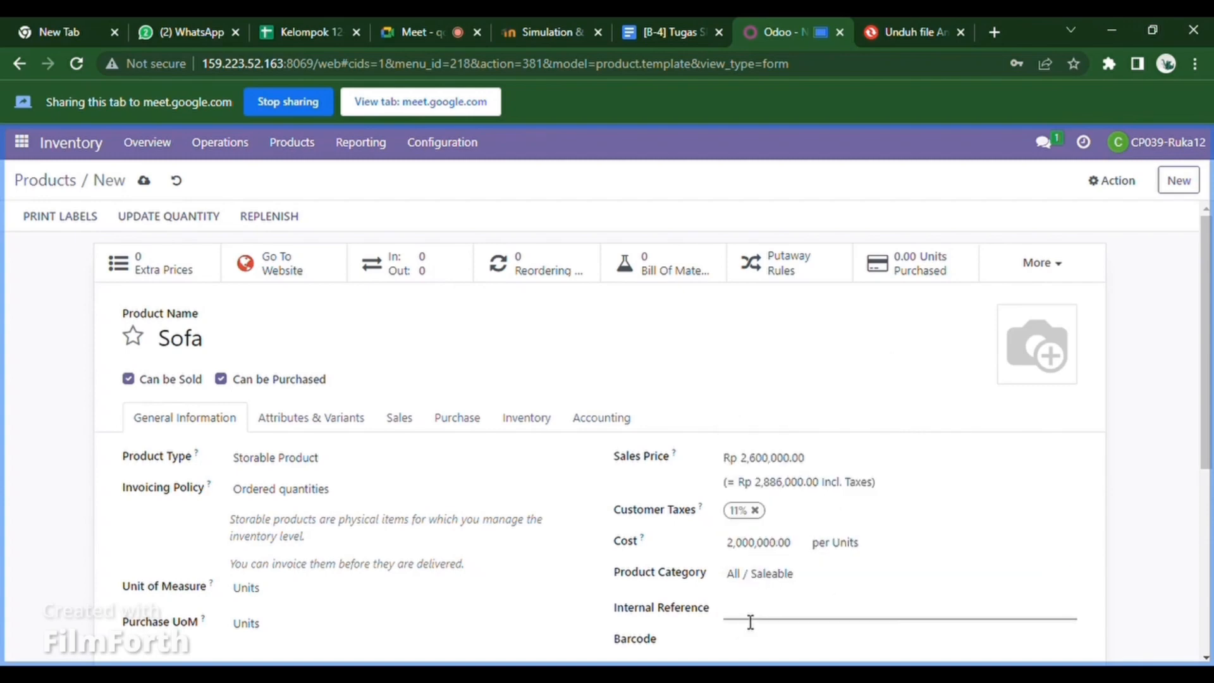
type("kelompok 12")
left_click(1052, 360)
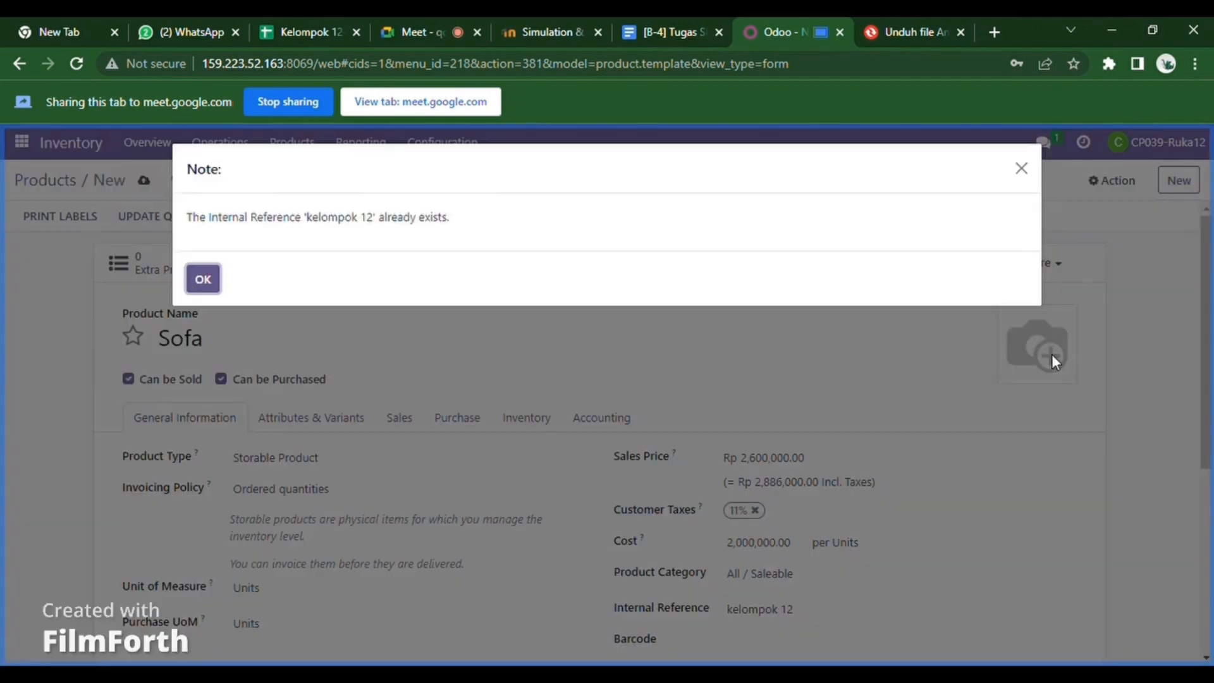
left_click(203, 278)
left_click(236, 345)
type("12")
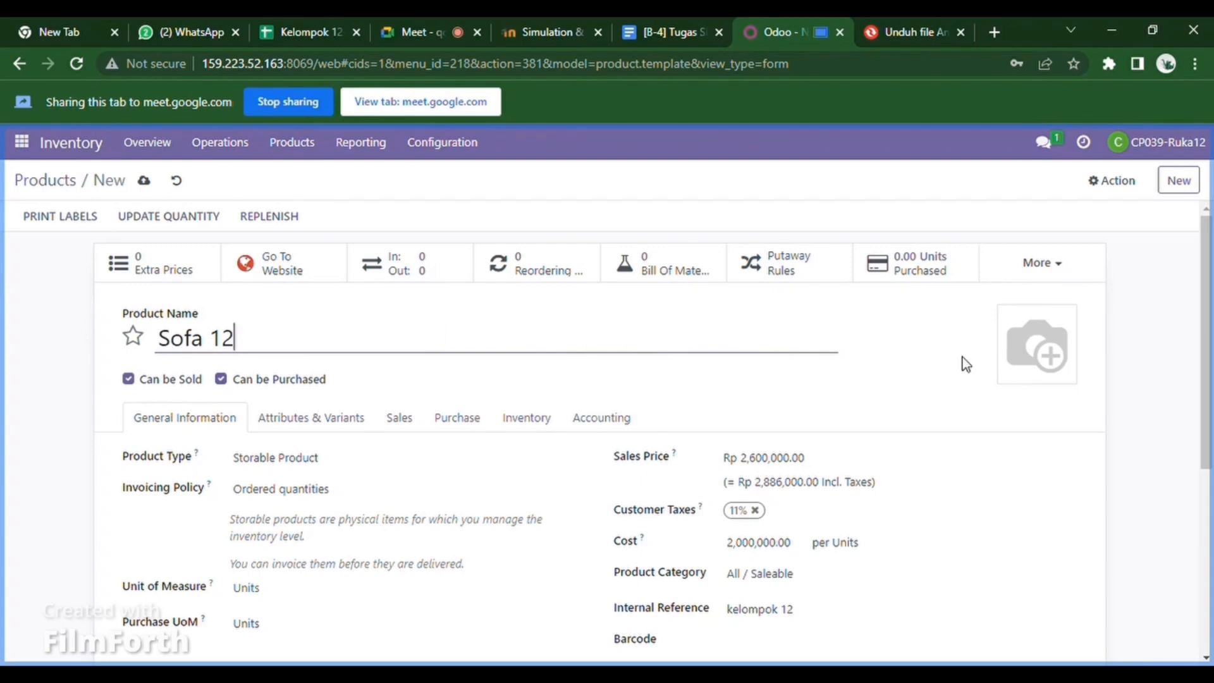
scroll(1202, 390, "down", 1)
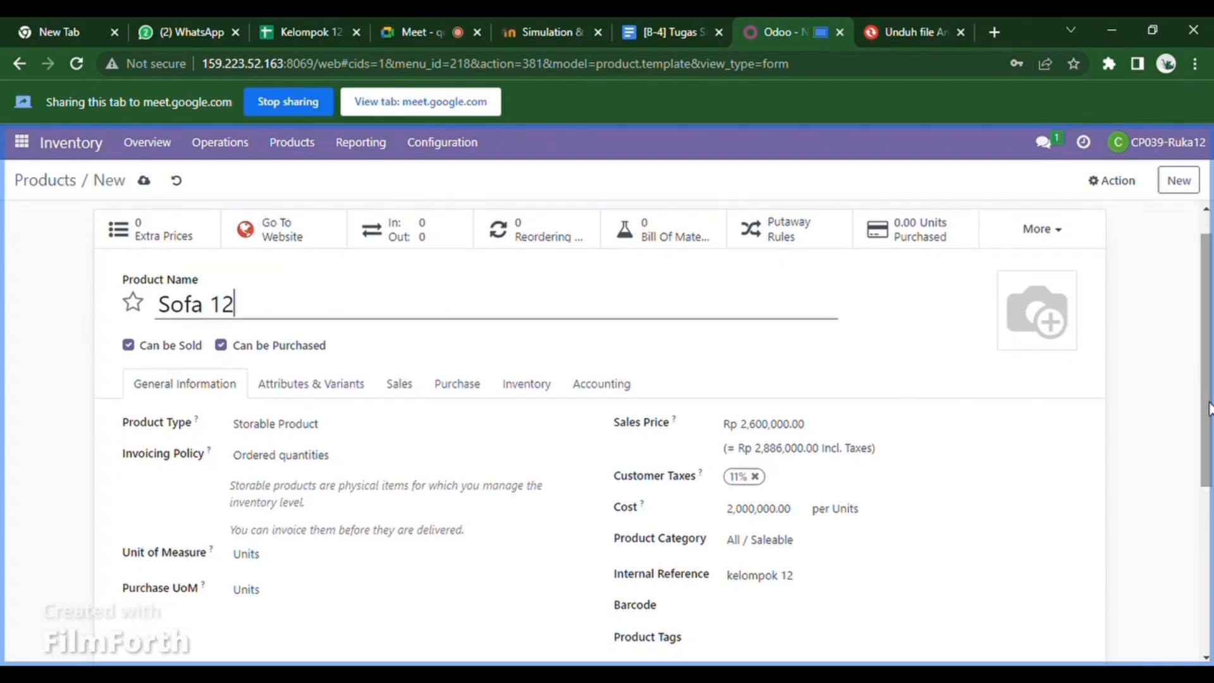
mouse_move(1049, 335)
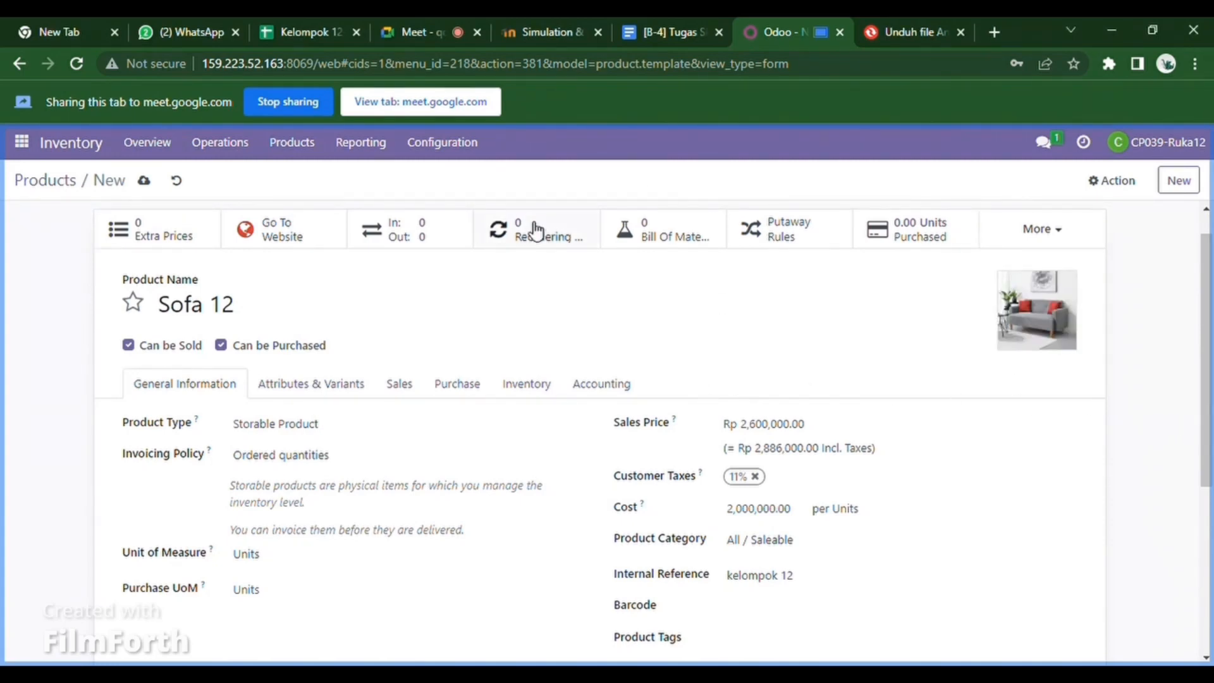
left_click(145, 181)
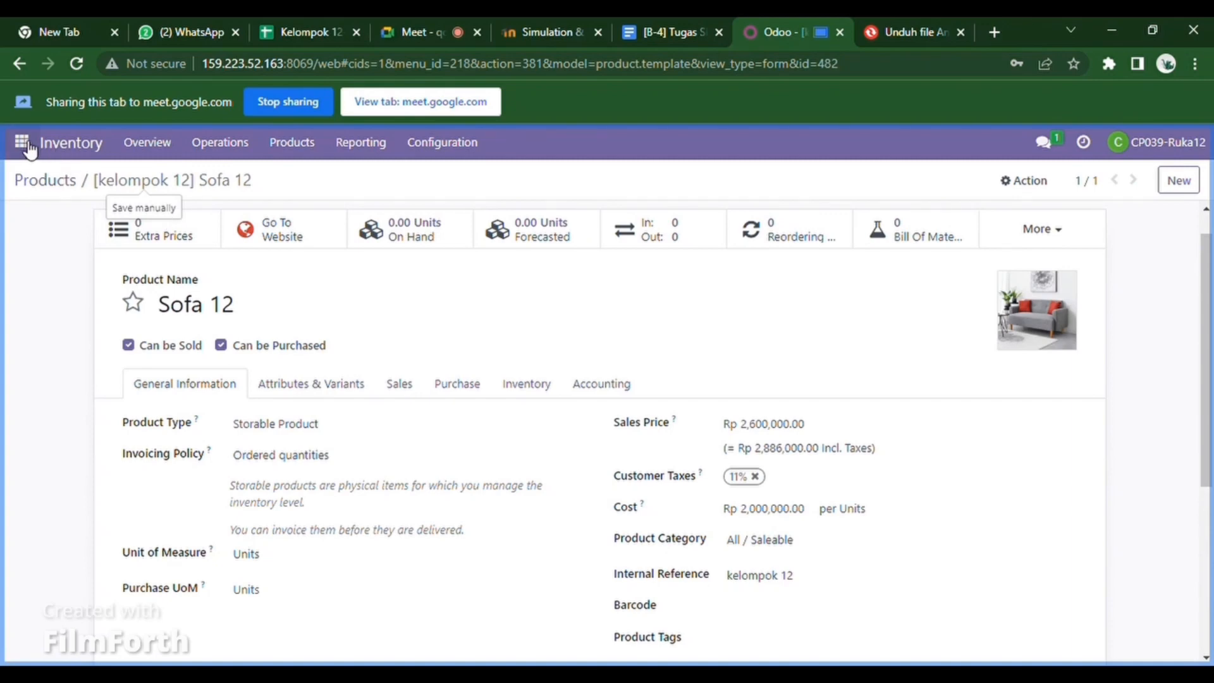
- Apply a counted quantity of 150 units for Sofa 12 in WH/Stock and return to its form
left_click(428, 233)
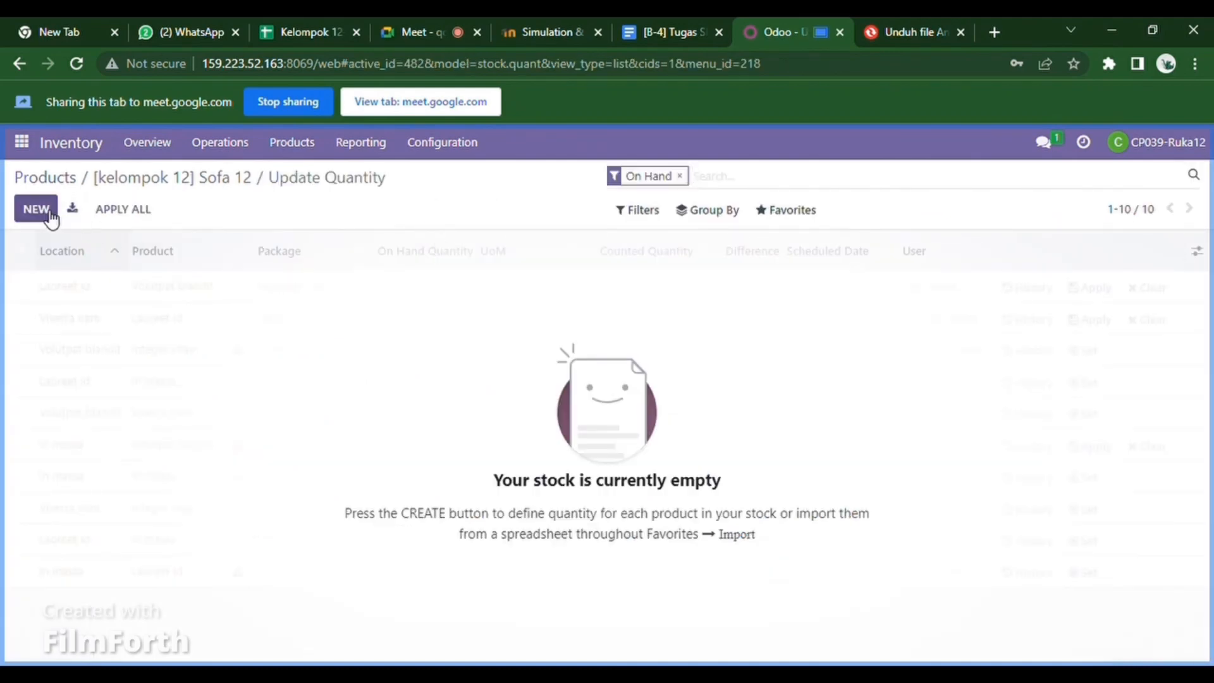
left_click(36, 209)
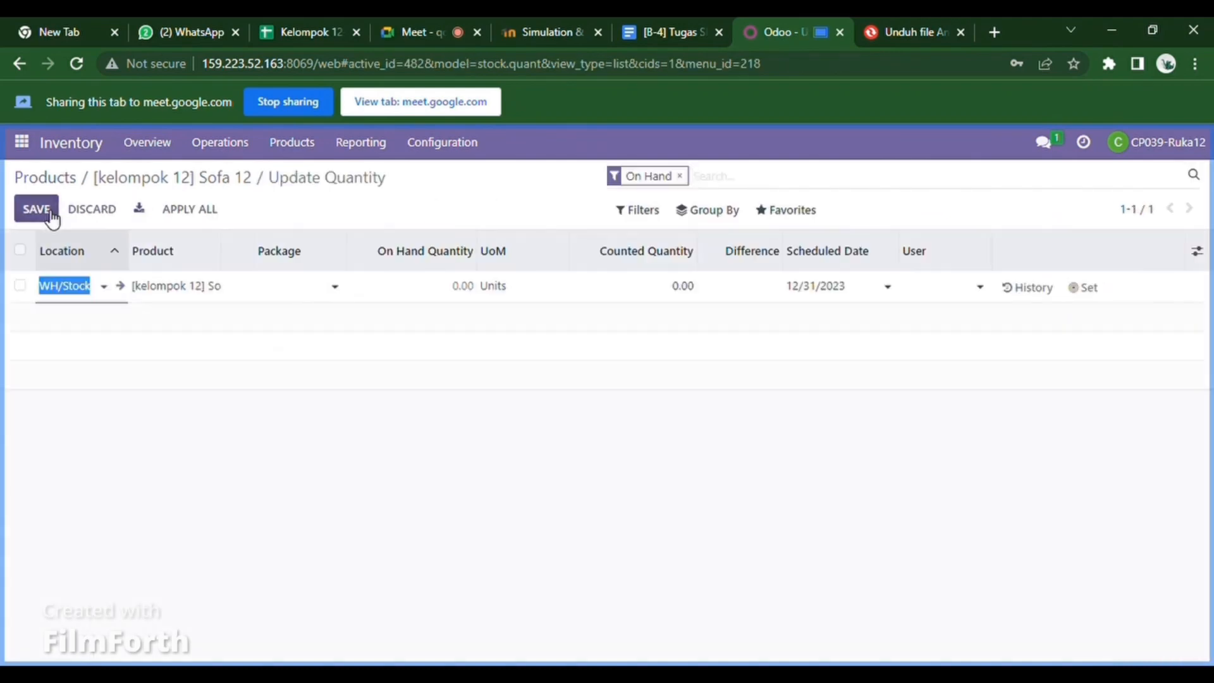
left_click(695, 293)
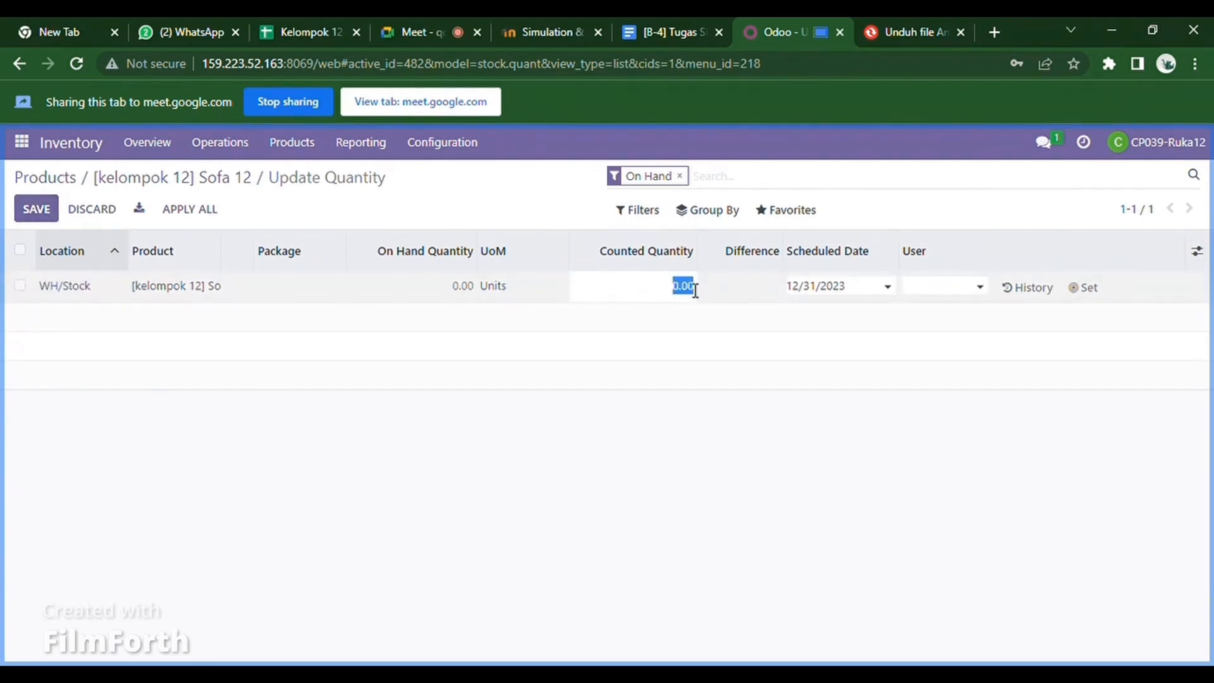
key("BackSpace")
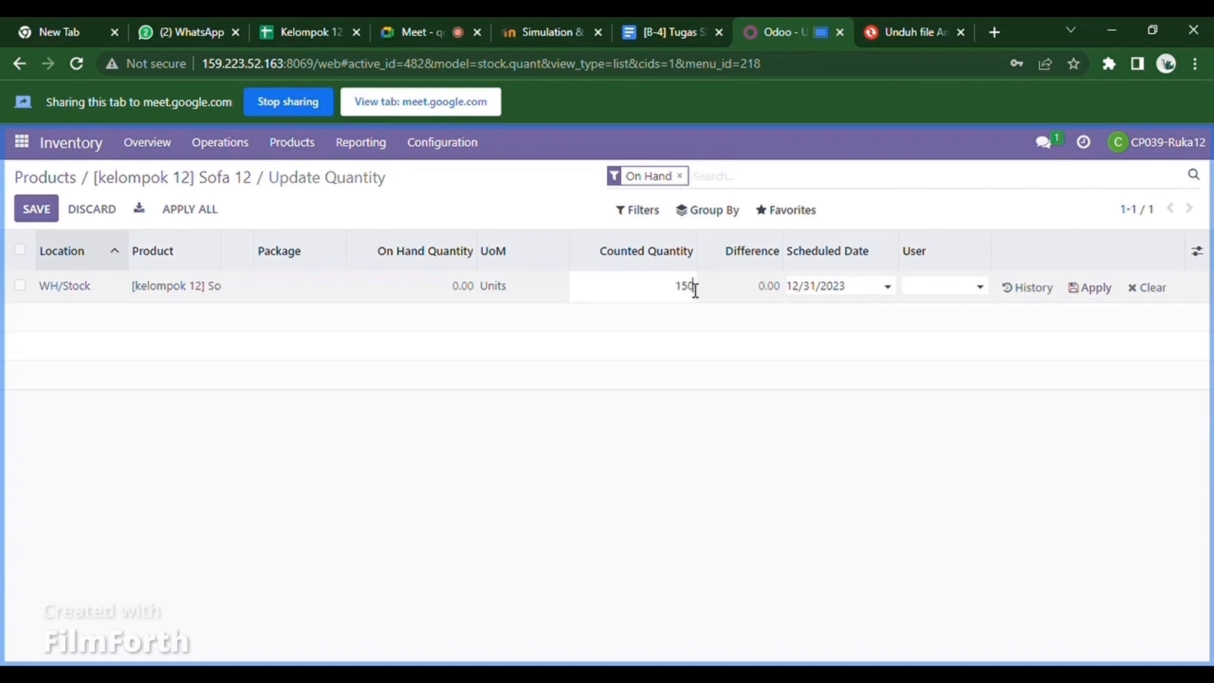
left_click(1096, 290)
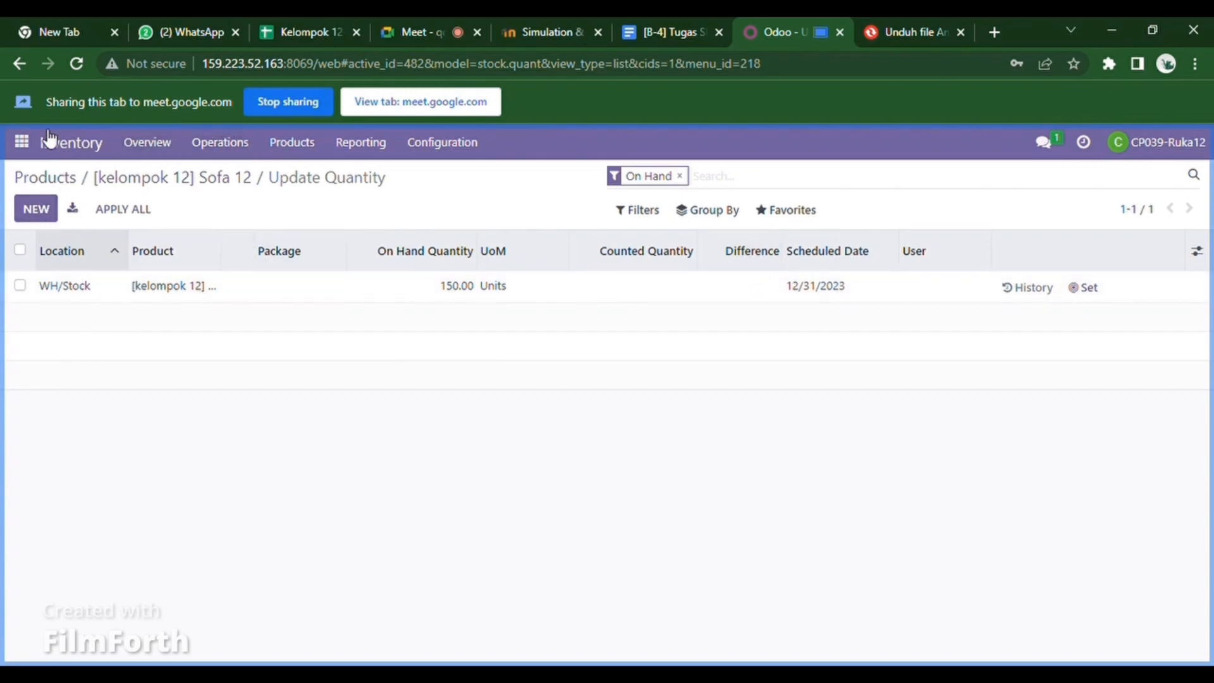
left_click(19, 63)
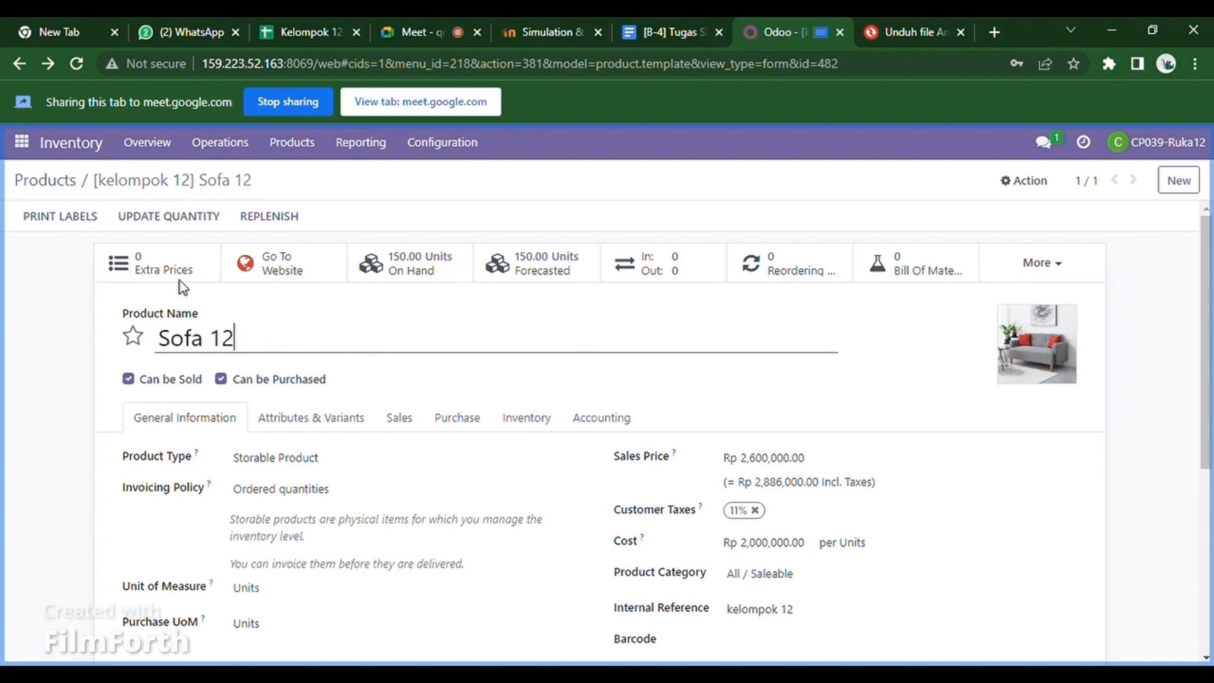
- Create a new product 'Lemari 12' with sales price 10,000,000 and cost 5,000,000
left_click(1190, 186)
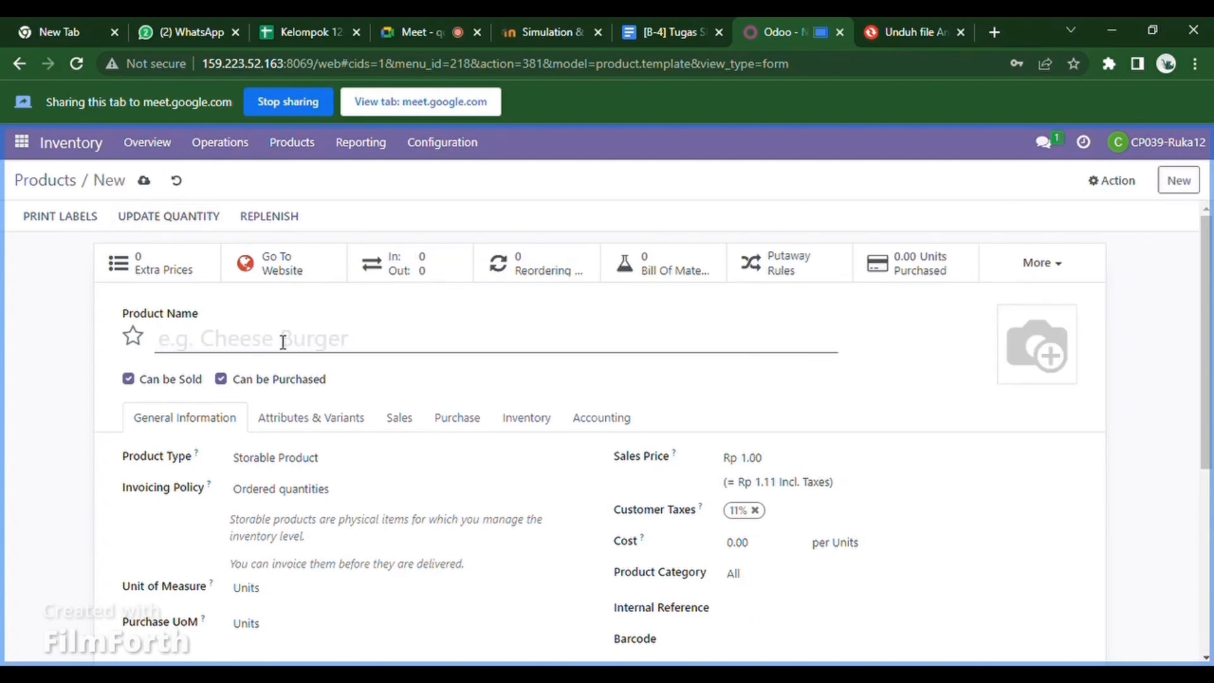
type("Lemari 12")
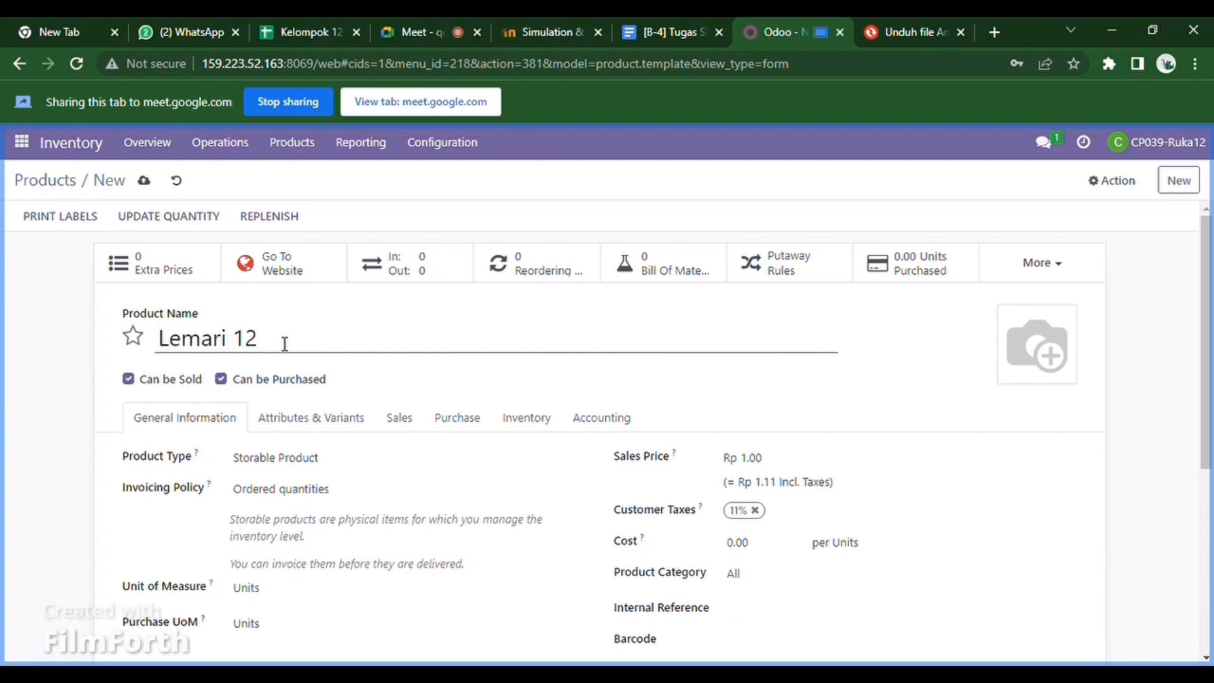
left_click(777, 464)
type("10,")
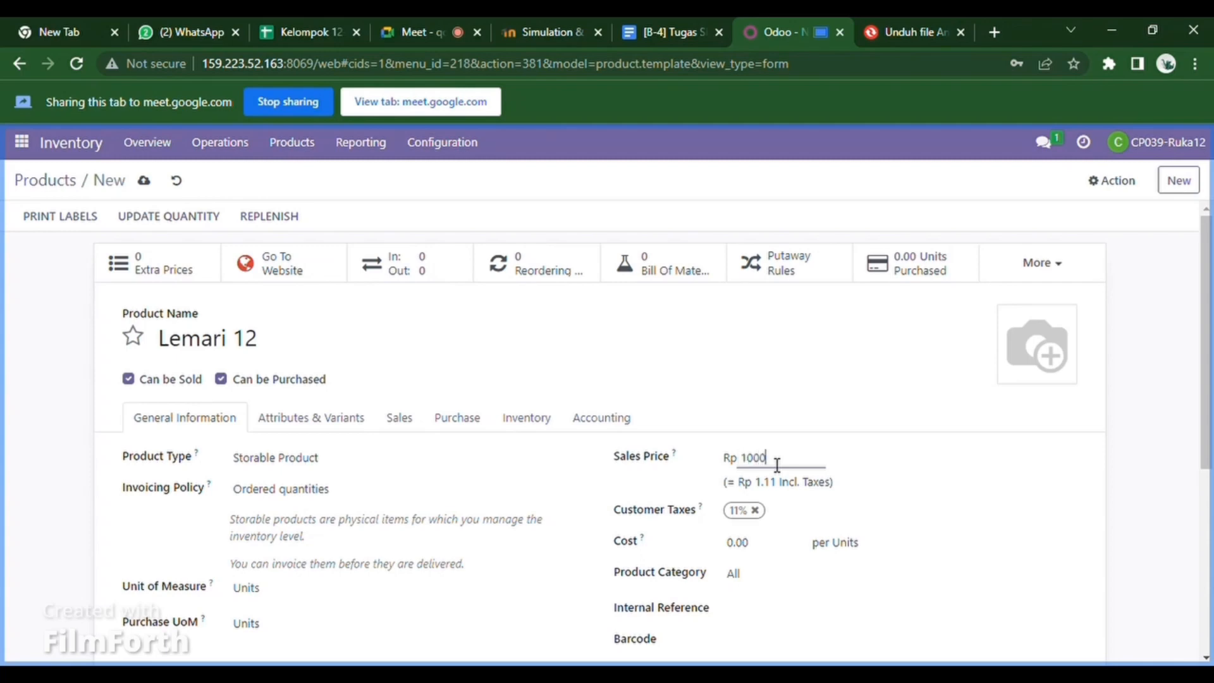
type("000,000")
key("Tab")
left_click(739, 550)
double_click(764, 553)
key("BackSpace")
type("5,000,000")
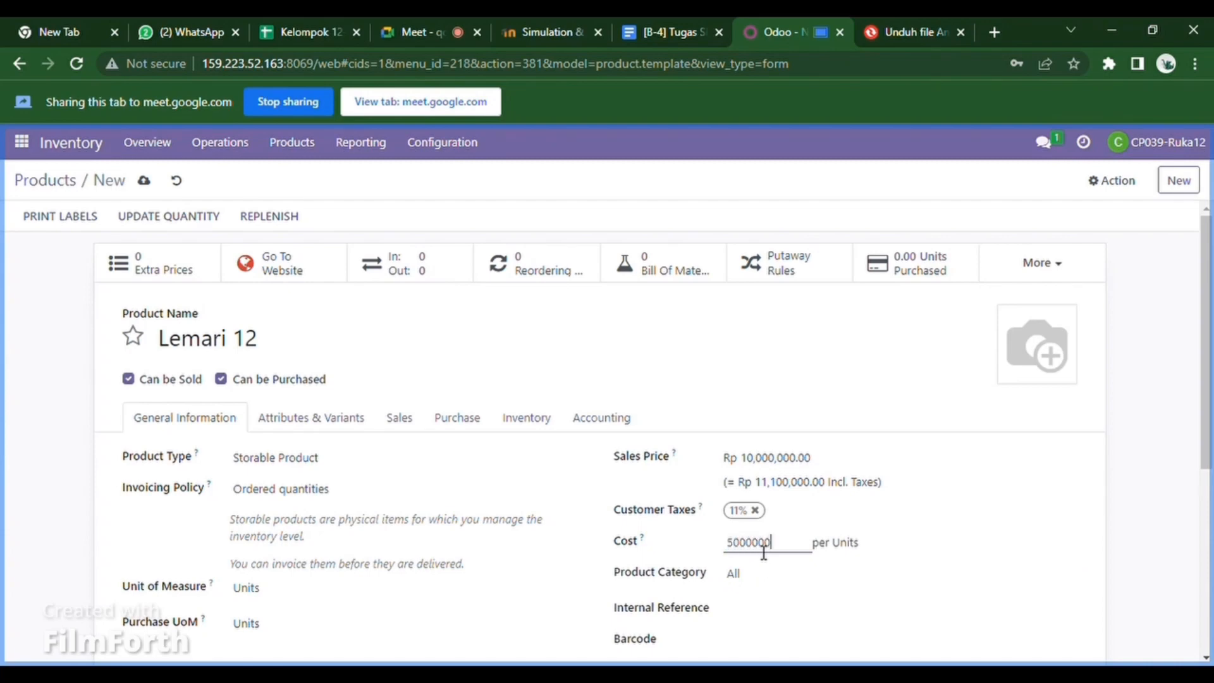
- Set category All / Saleable, internal reference 'kelompok 12', and add a cabinet picture
left_click(772, 578)
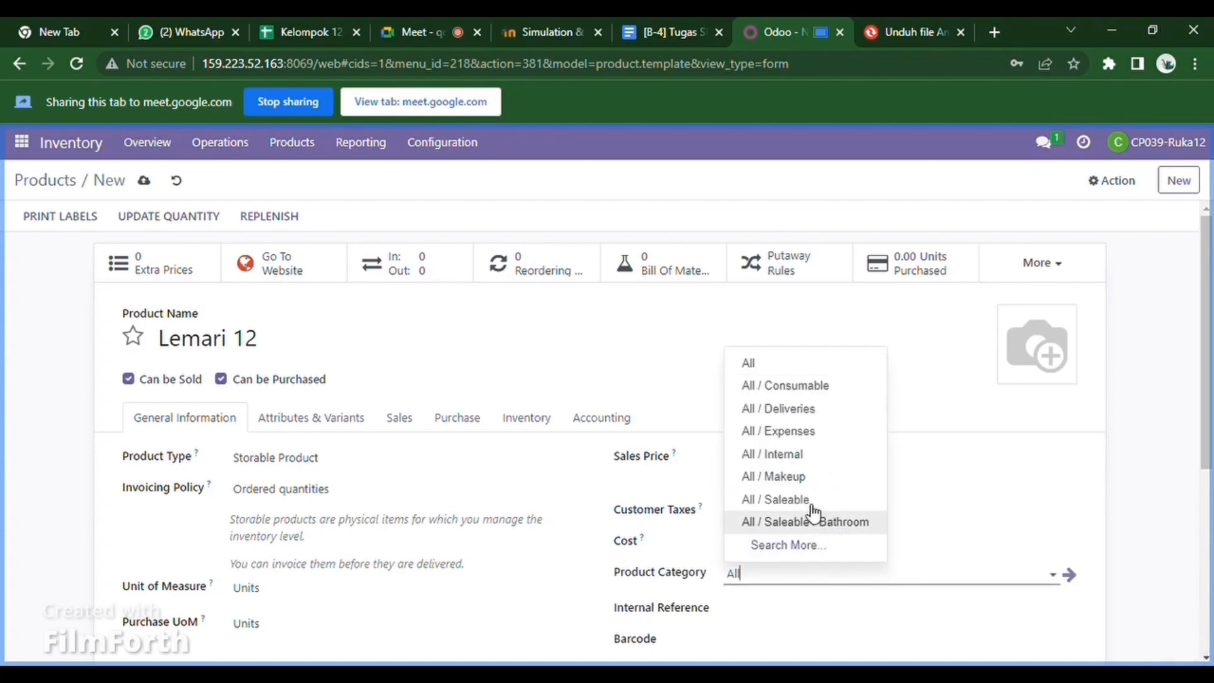
left_click(804, 506)
left_click(748, 625)
type("kelompok 1")
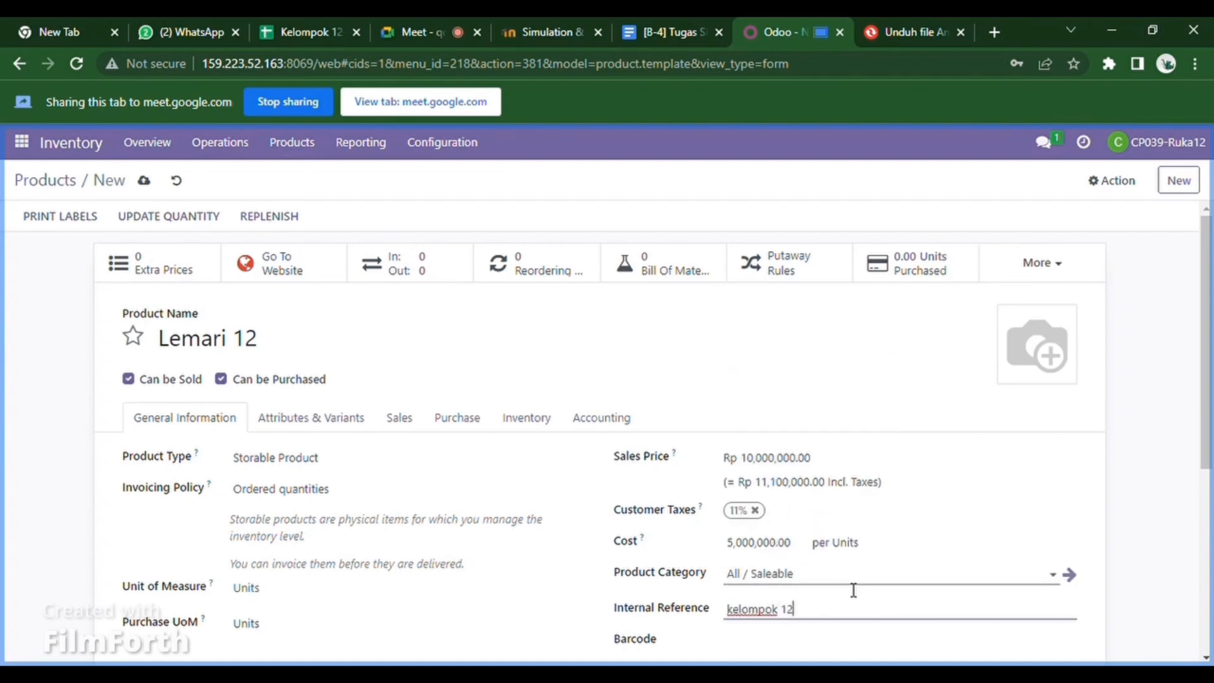
type("2")
left_click(1024, 378)
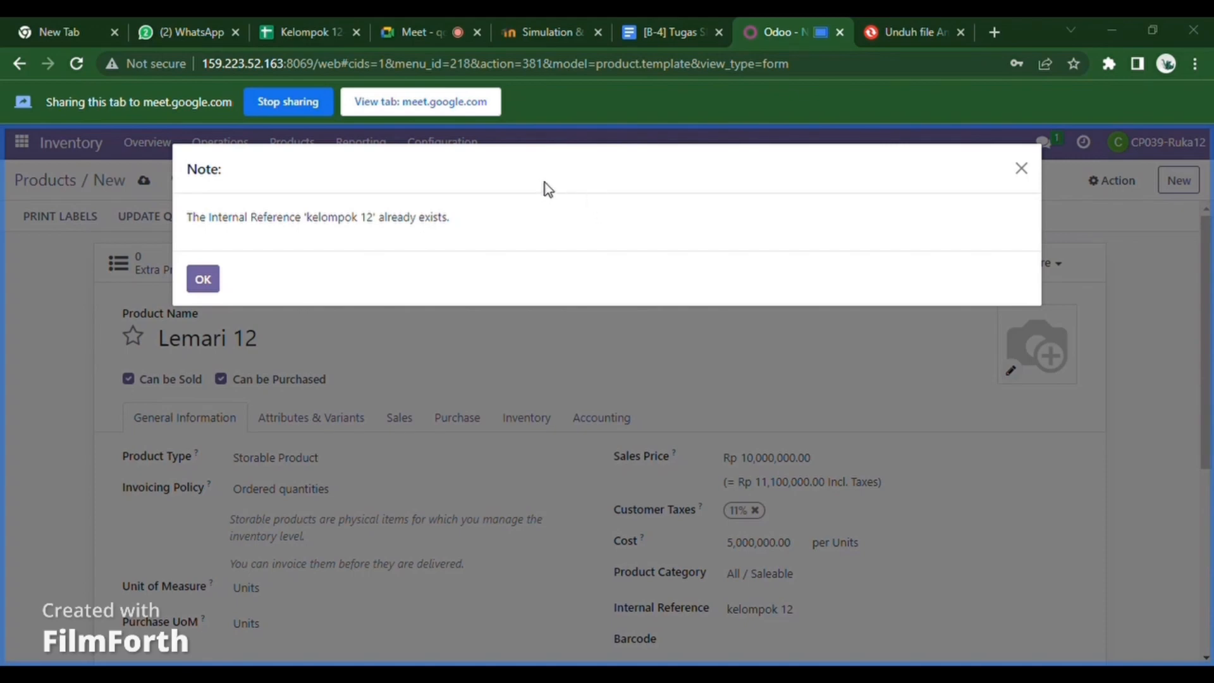
left_click(203, 279)
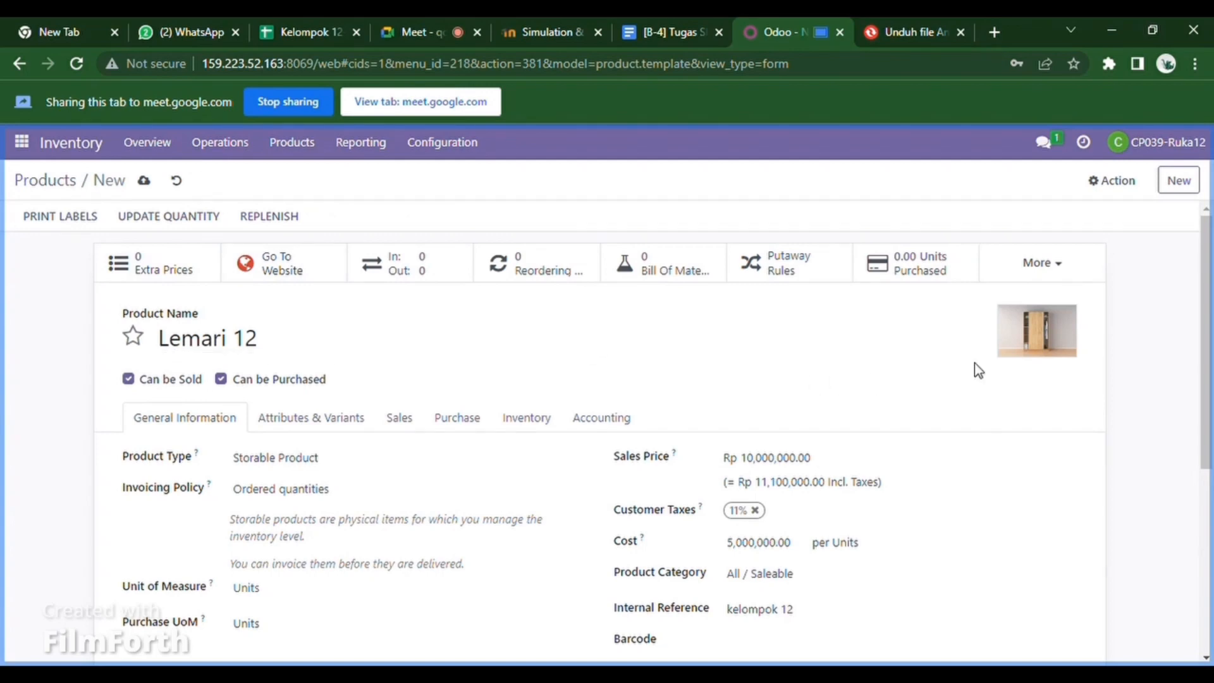
- Save Lemari 12, apply 150 units on hand in WH/Stock, and return to a blank product form
left_click(147, 184)
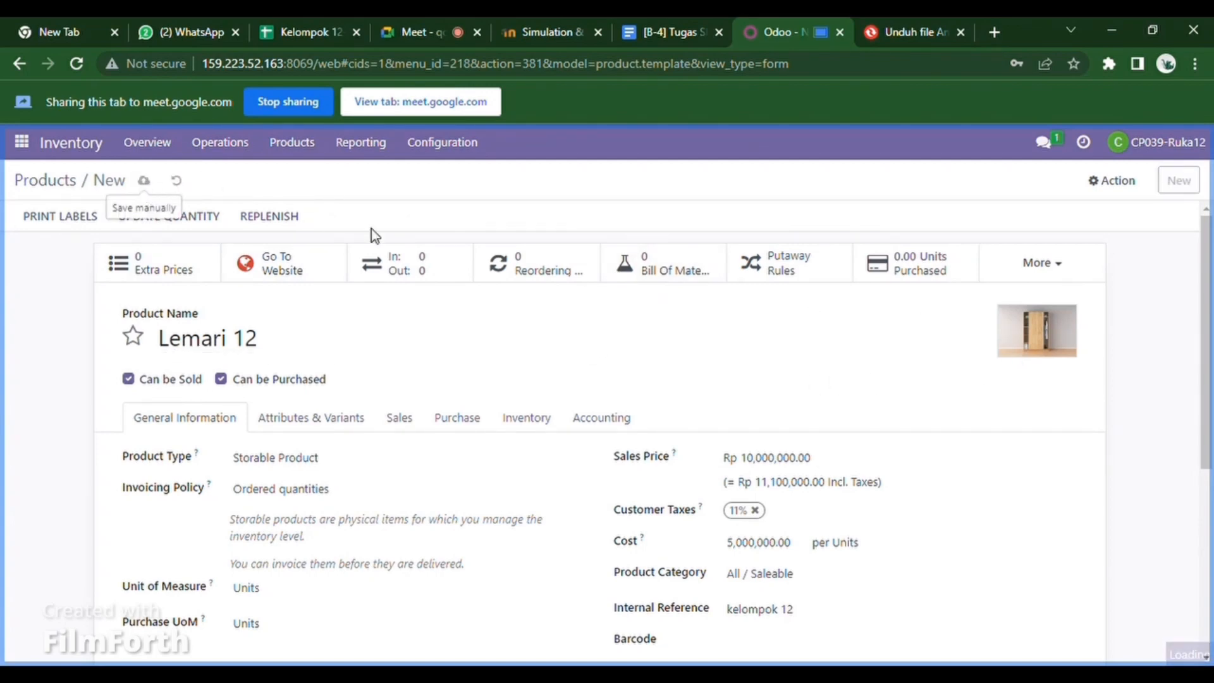
left_click(428, 269)
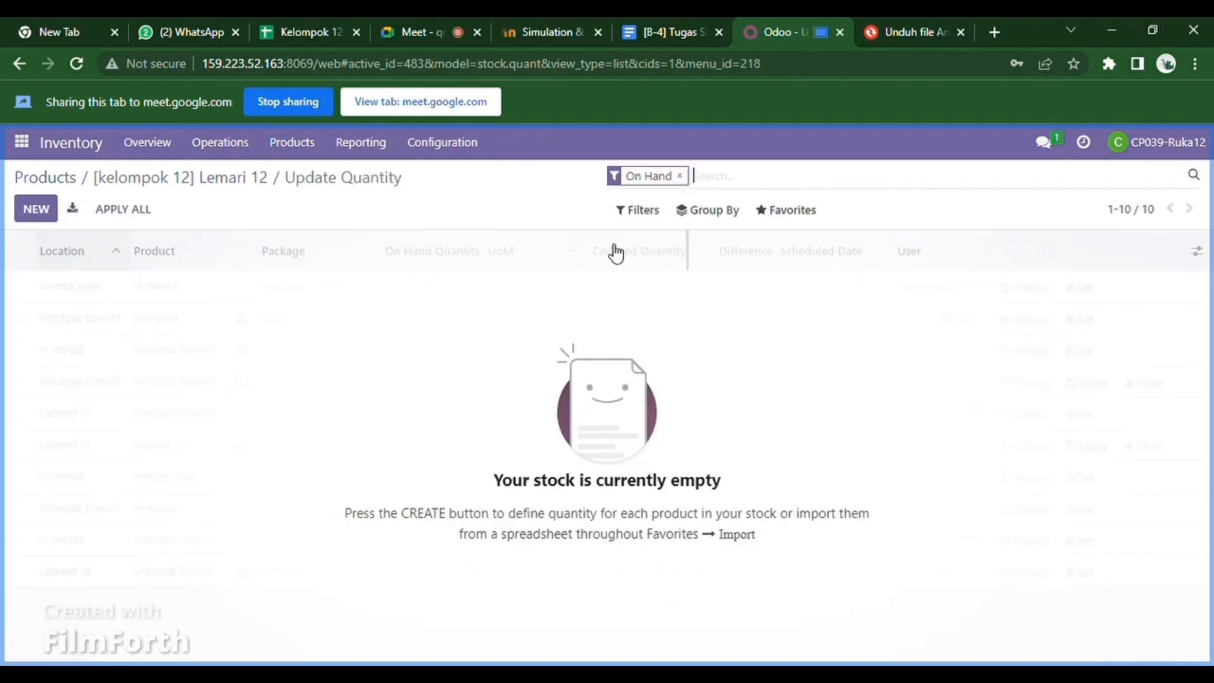
left_click(54, 217)
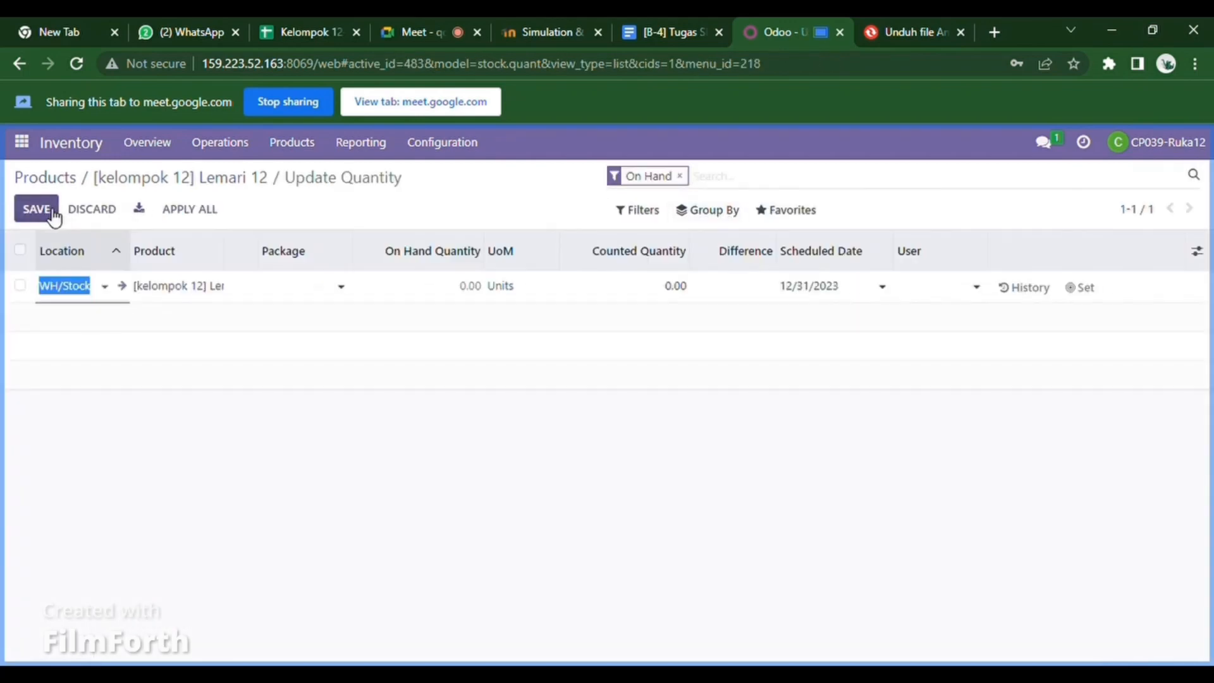
left_click(690, 288)
double_click(686, 288)
key("BackSpace")
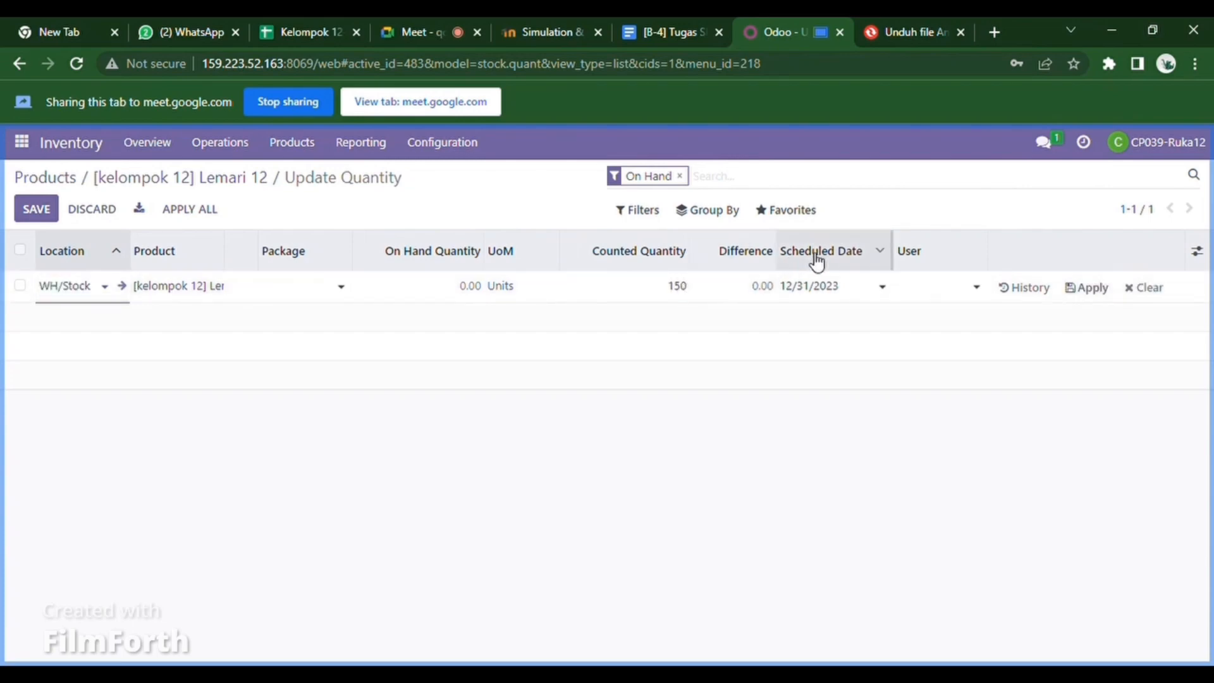
left_click(1088, 290)
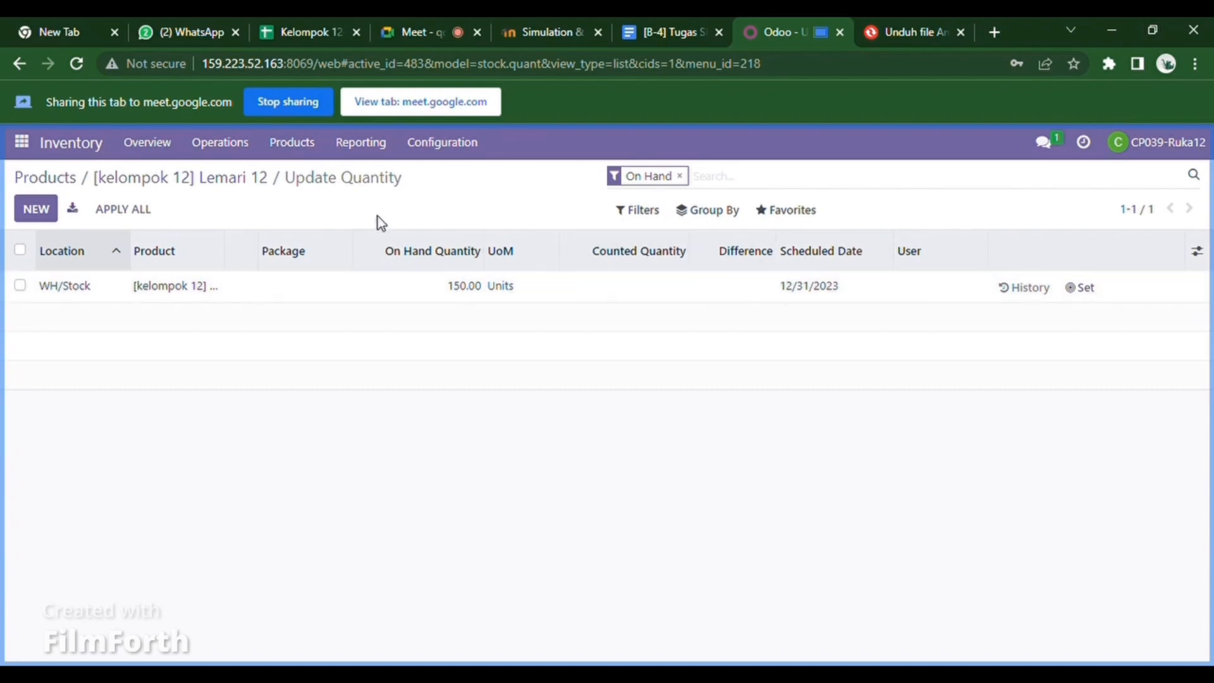
left_click(20, 66)
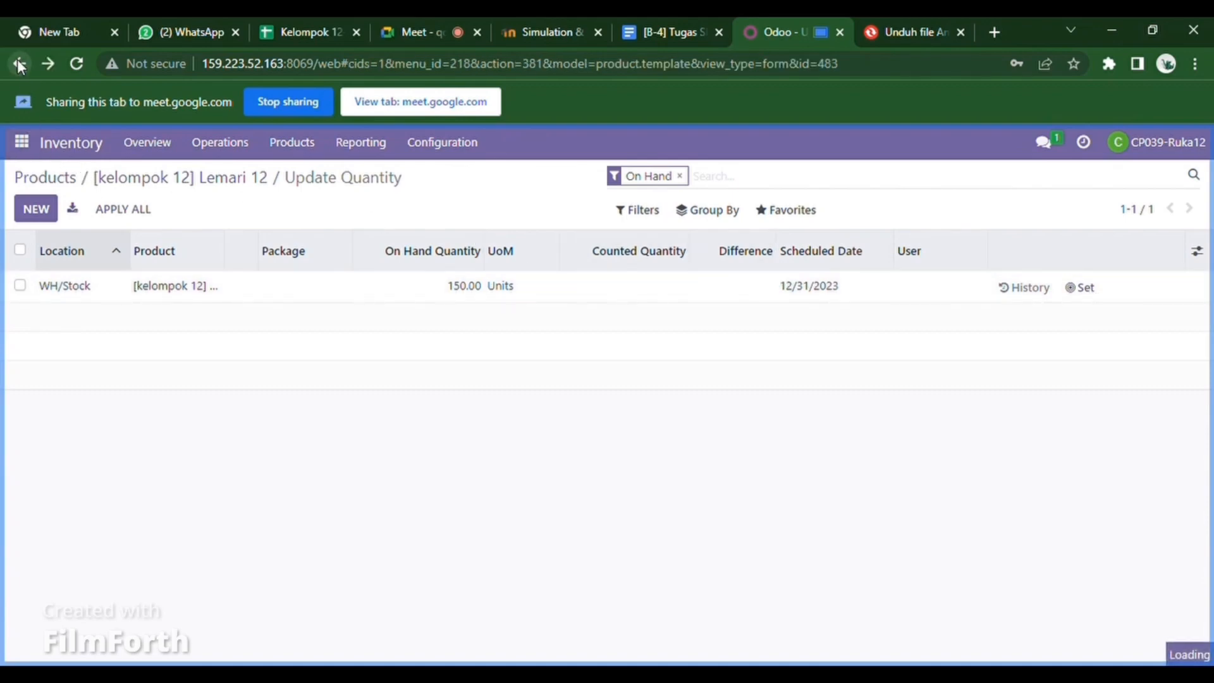
left_click(20, 65)
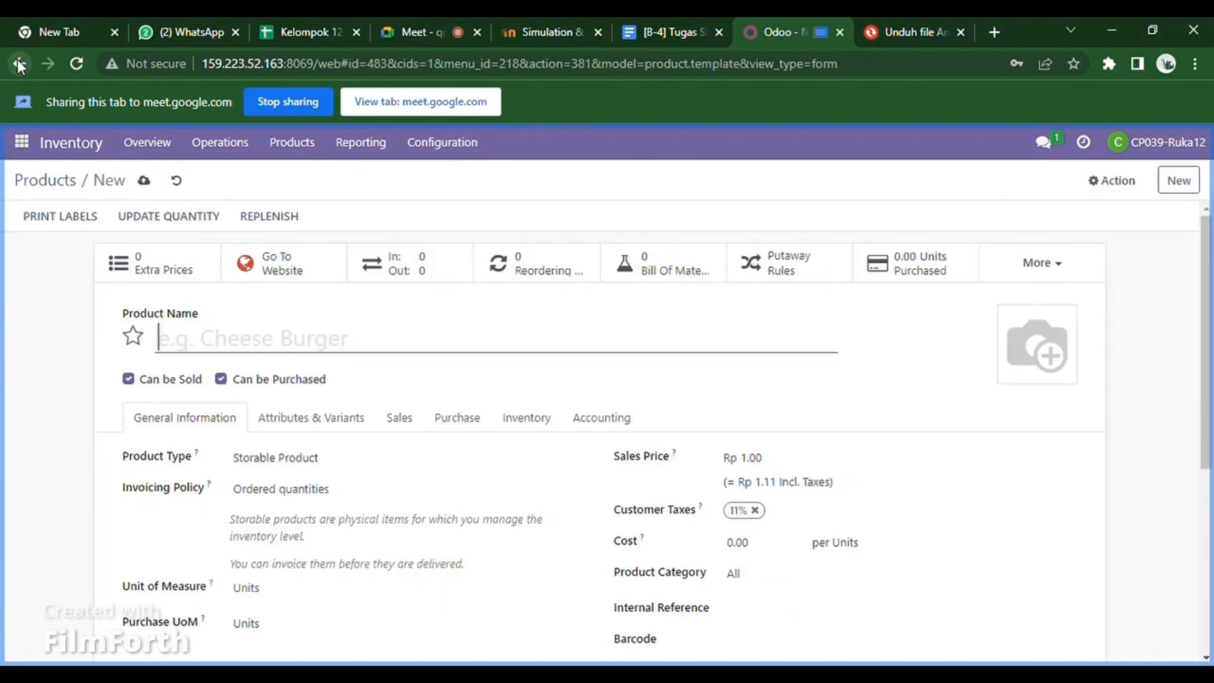
- Enter product 'Meja 12' with sales price 1,500,000 and cost 1000000
left_click(20, 64)
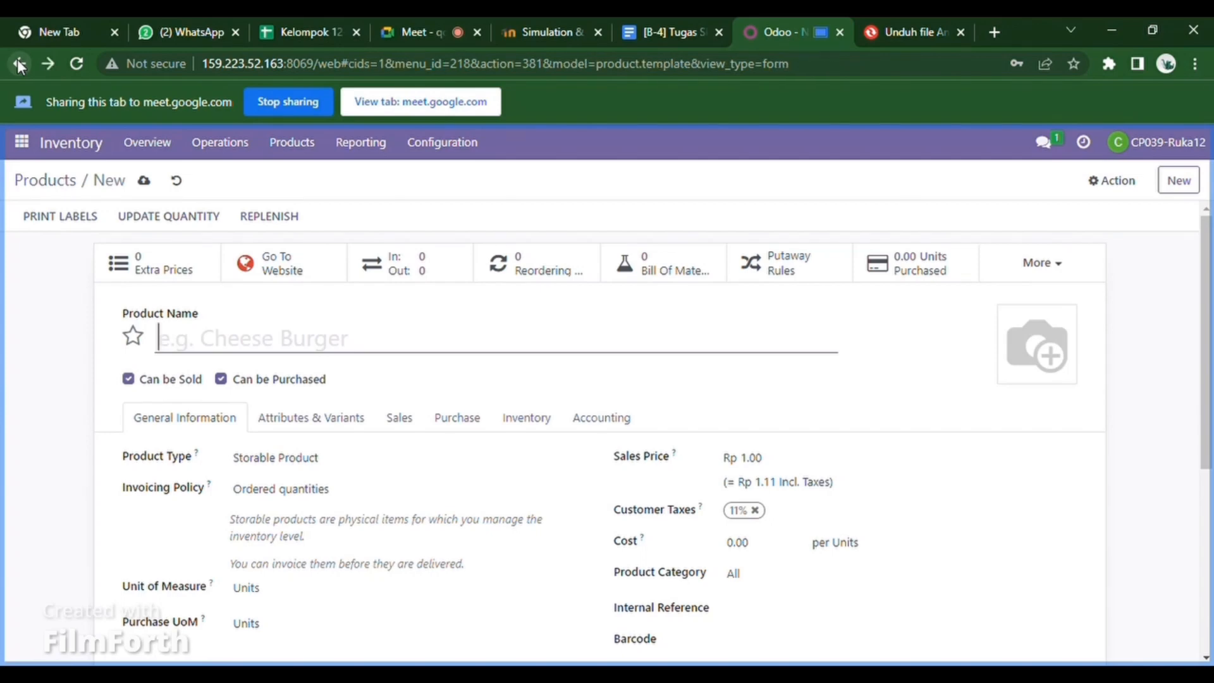
type("Me")
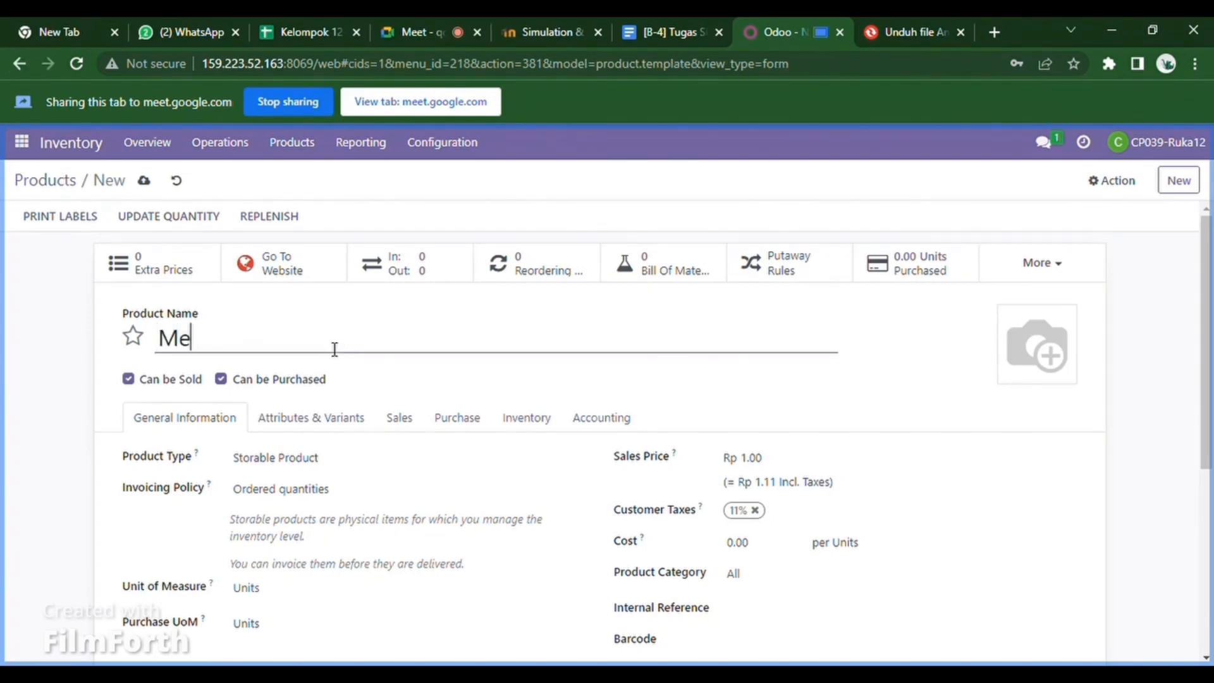
type("ja 12")
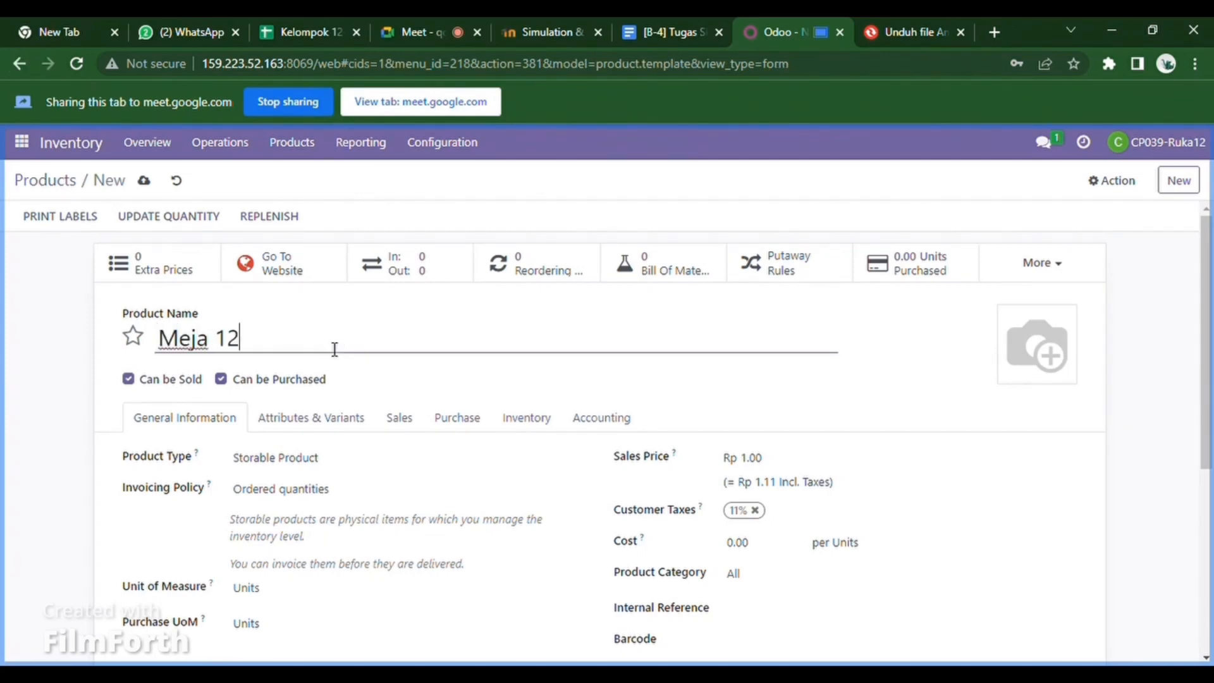
left_click(803, 466)
type("1,5")
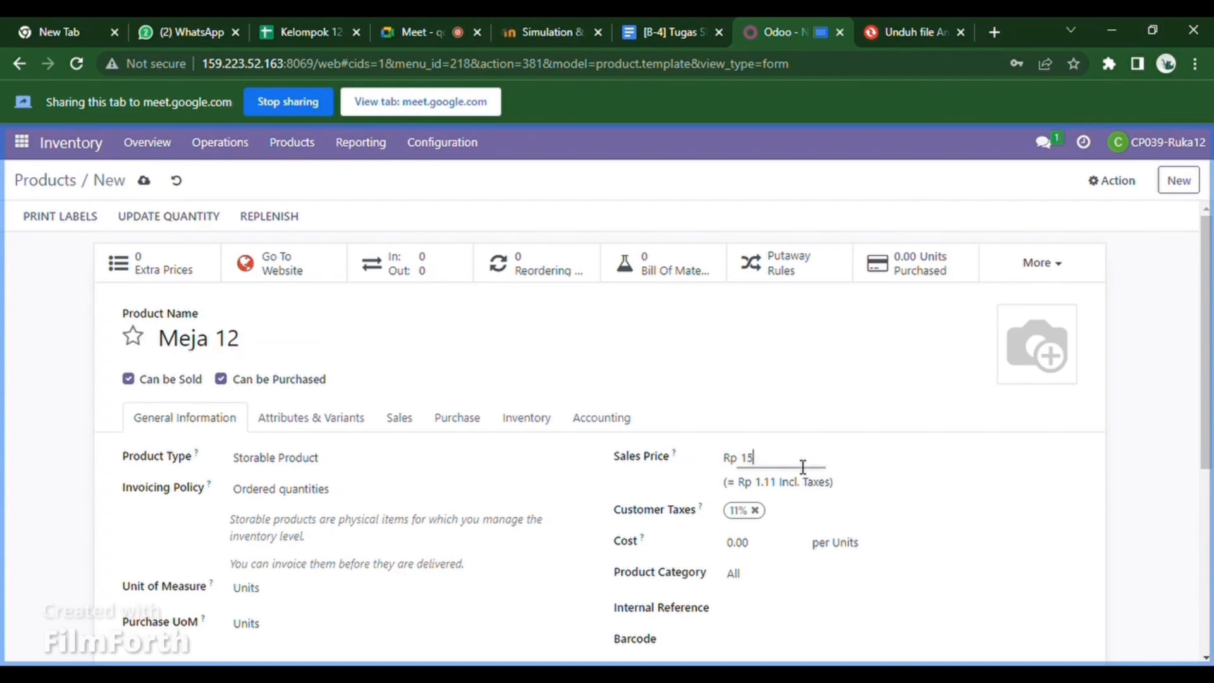
type("00,000")
left_click(767, 555)
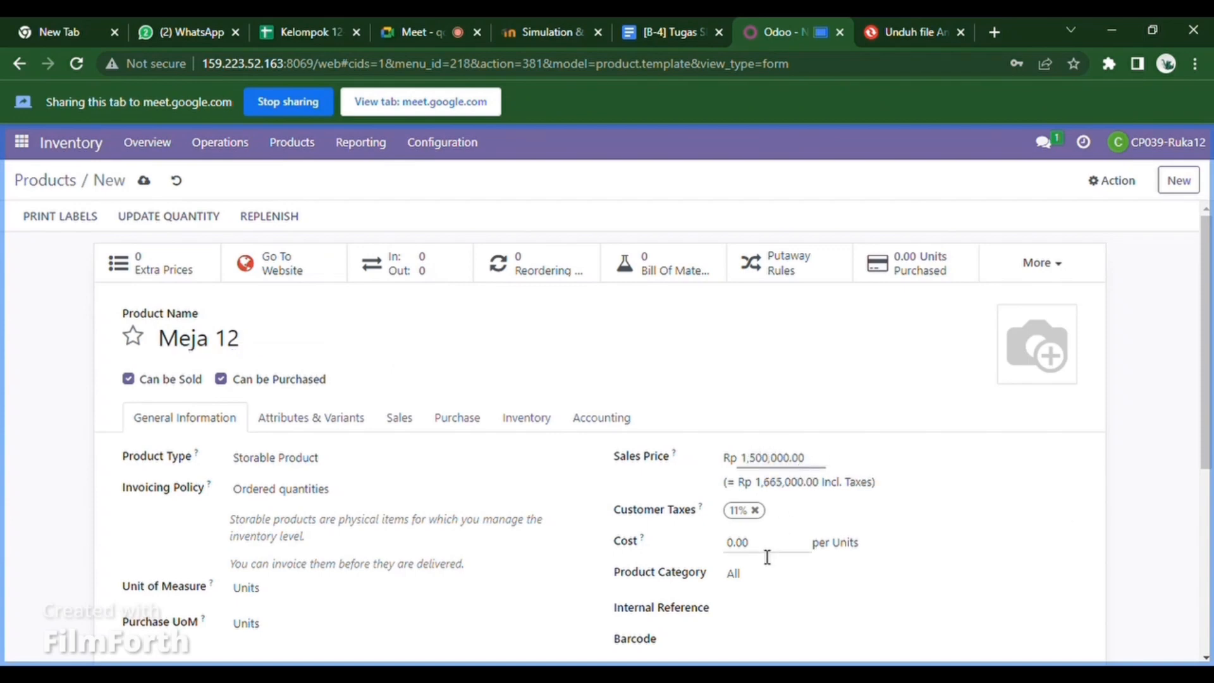
type("1000000")
- Set category All / Saleable, reference 'kelompok 12', add a desk photo, and save Meja 12
left_click(767, 577)
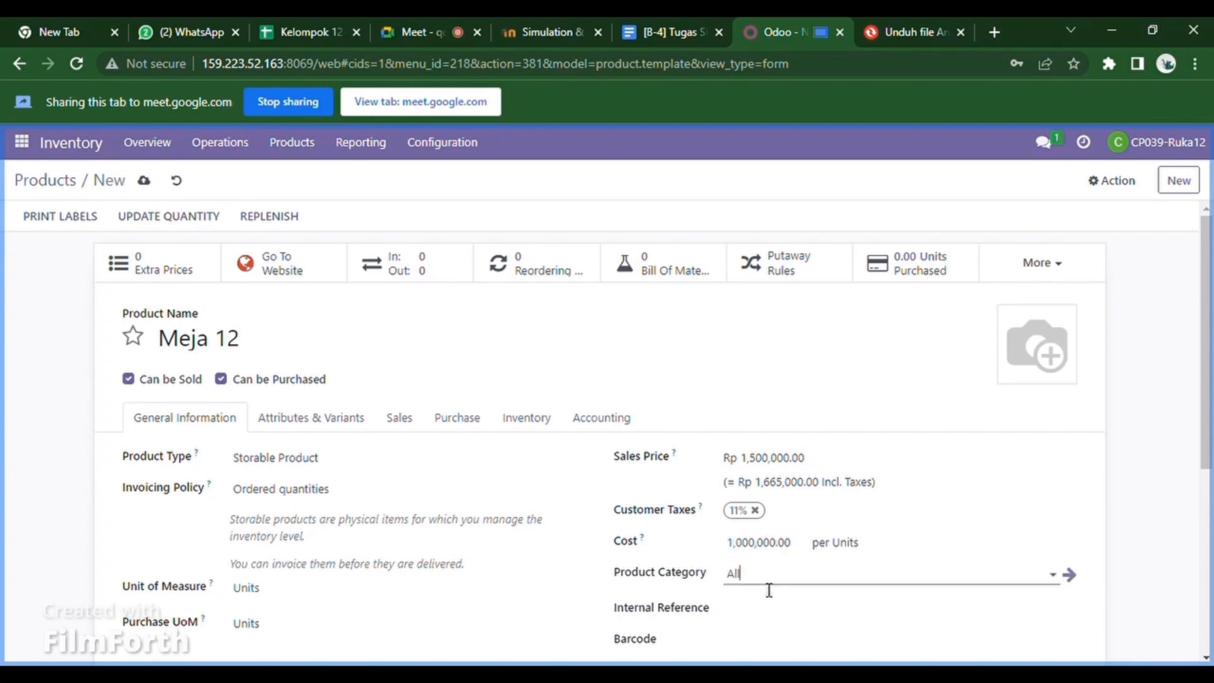
left_click(765, 500)
left_click(767, 619)
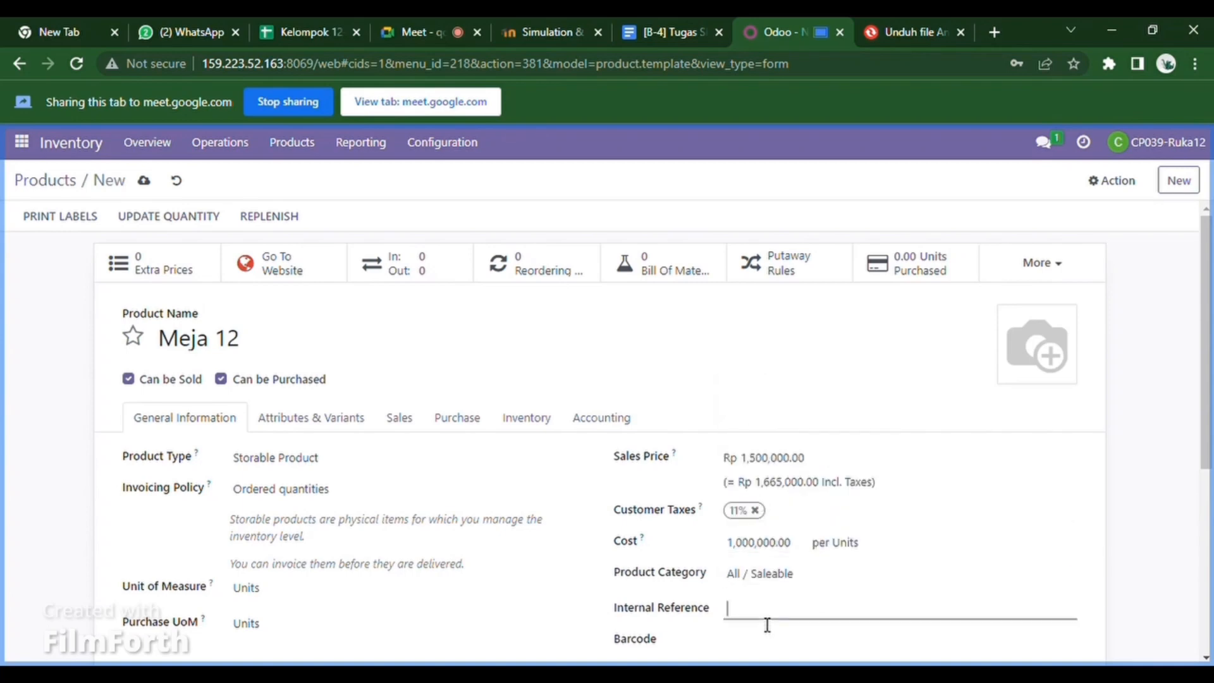
type("kelompok 12")
left_click(1014, 373)
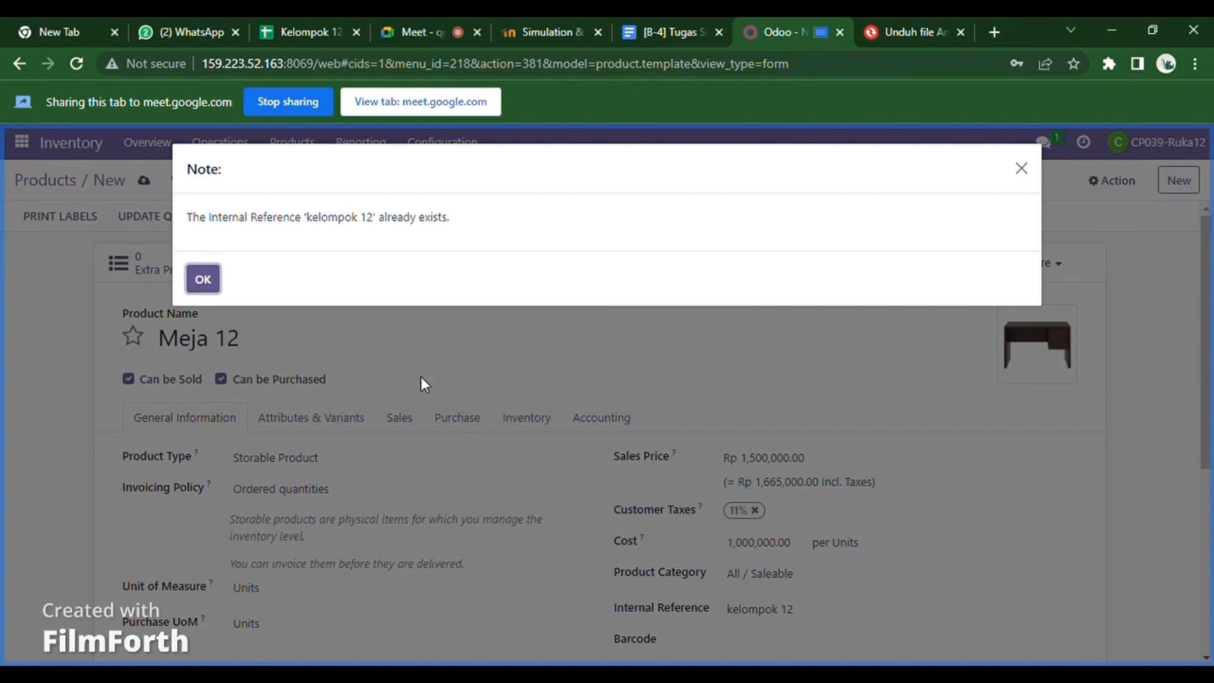
left_click(203, 284)
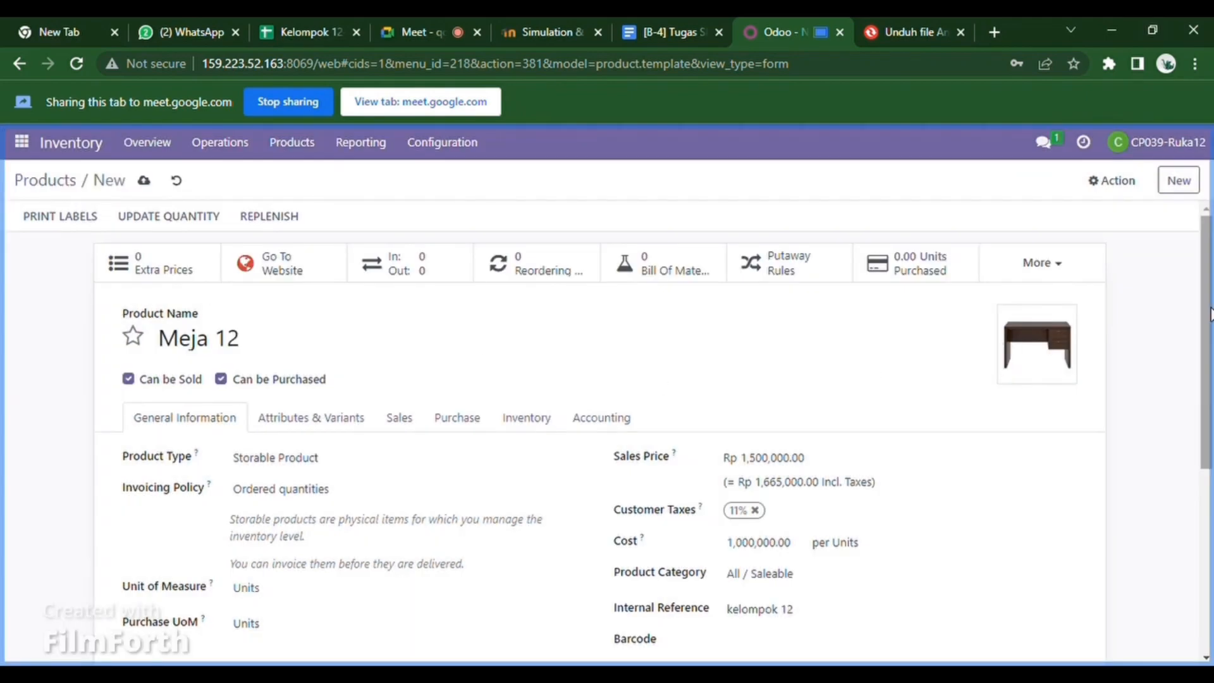
left_click(147, 183)
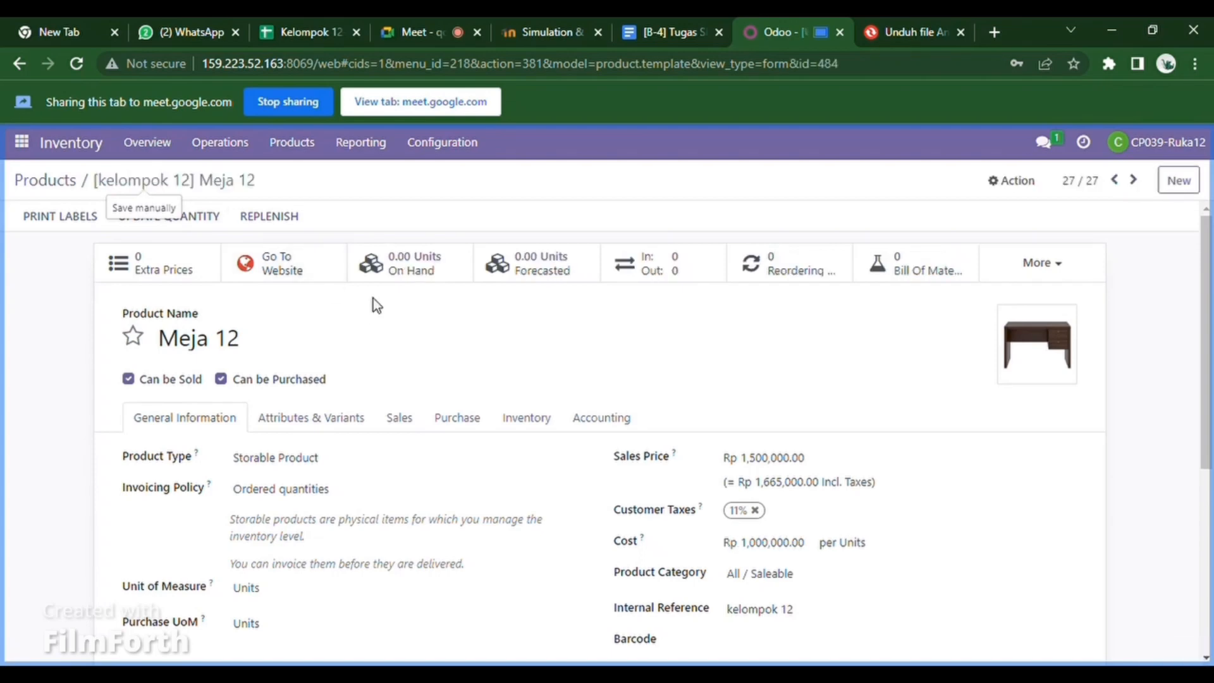
- Add a WH/Stock count line for Meja 12 with counted quantity 150 and apply it
left_click(419, 270)
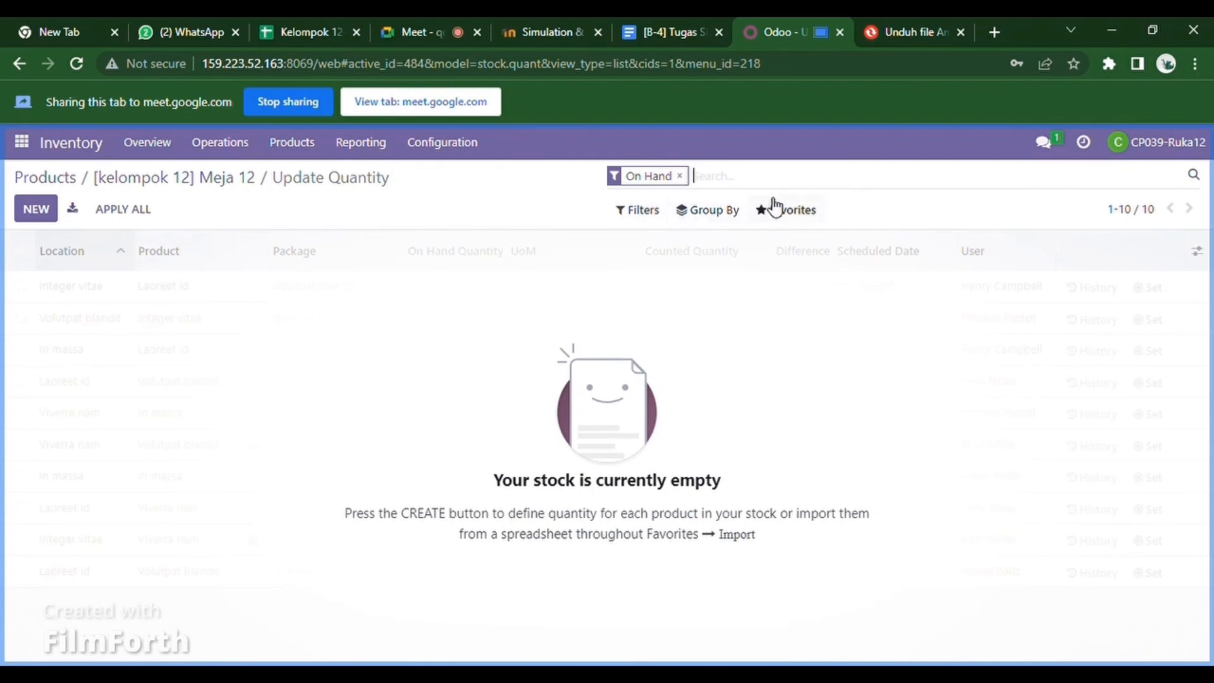
left_click(44, 211)
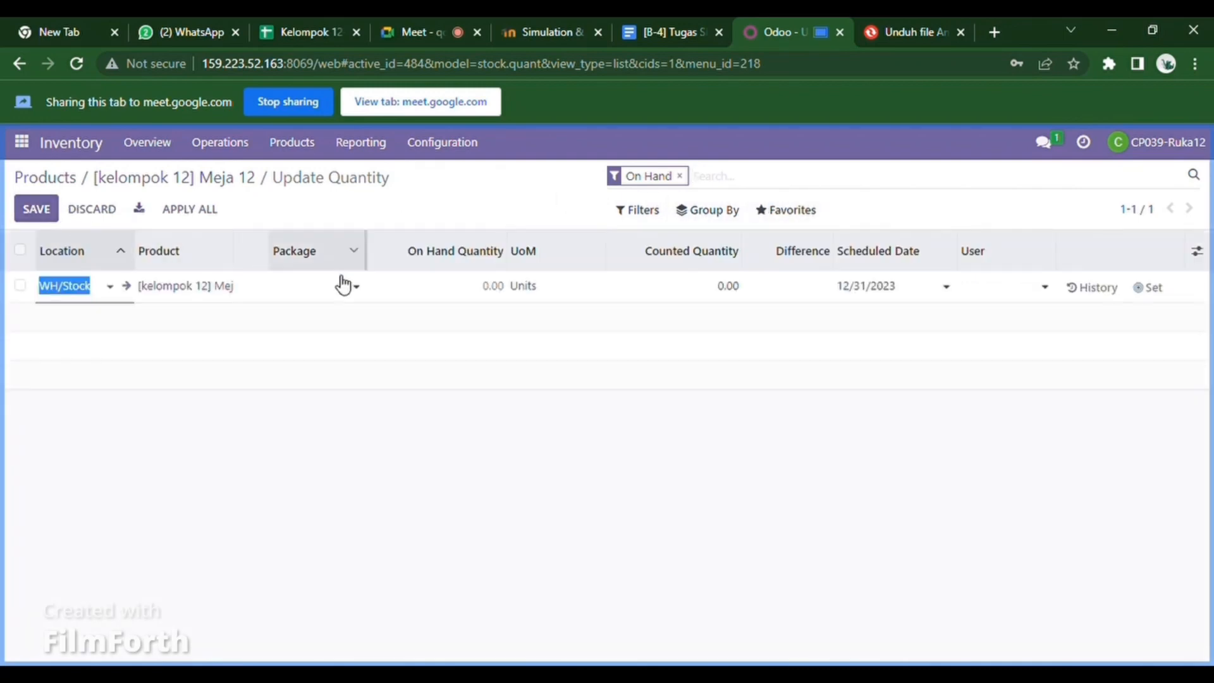
left_click(736, 286)
left_click(737, 288)
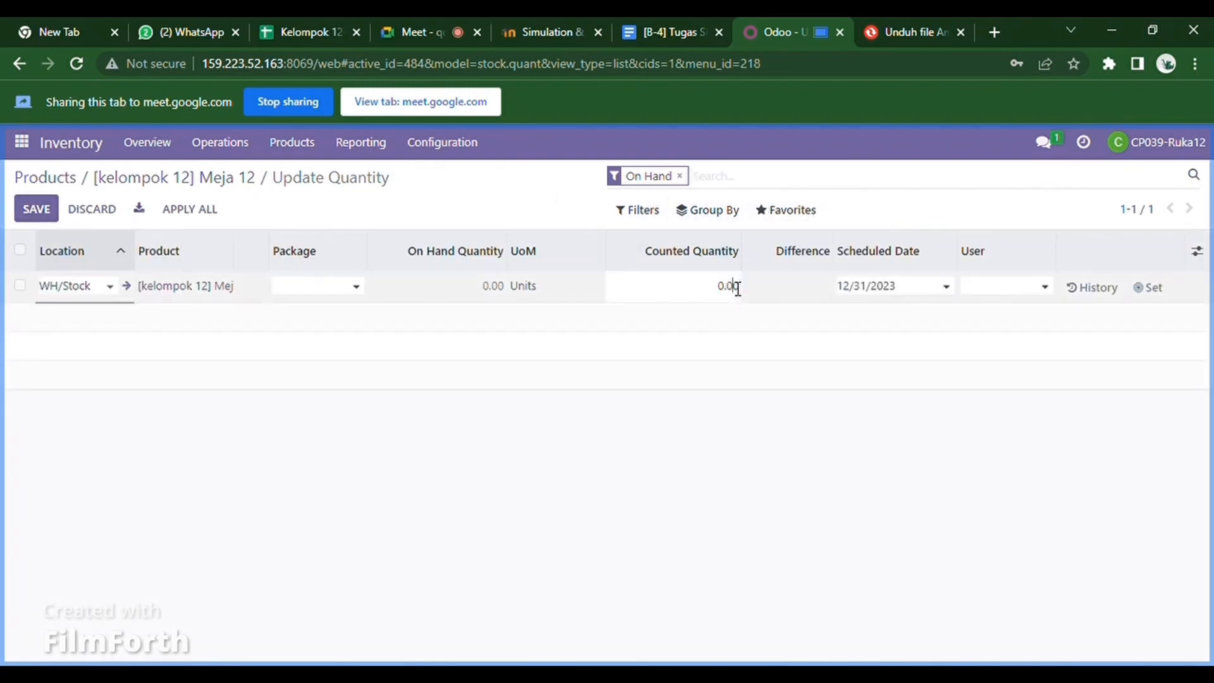
key("BackSpace")
key("BackSpace")
key("BackSpace")
type("150")
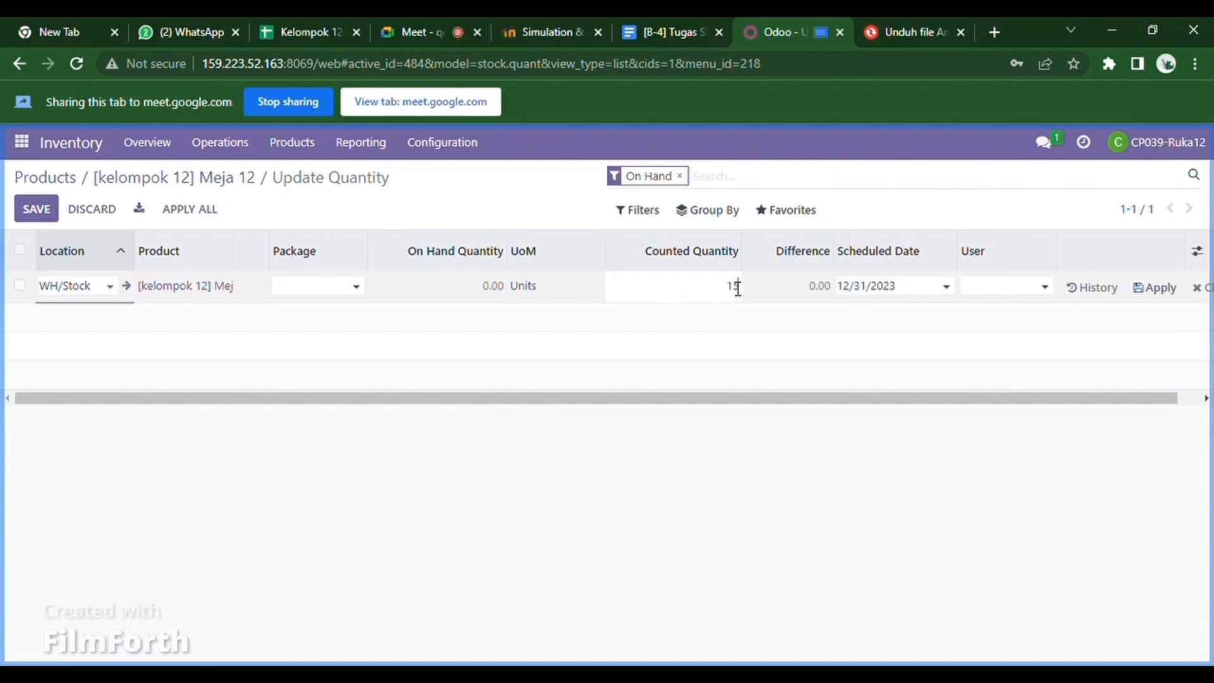
key("Return")
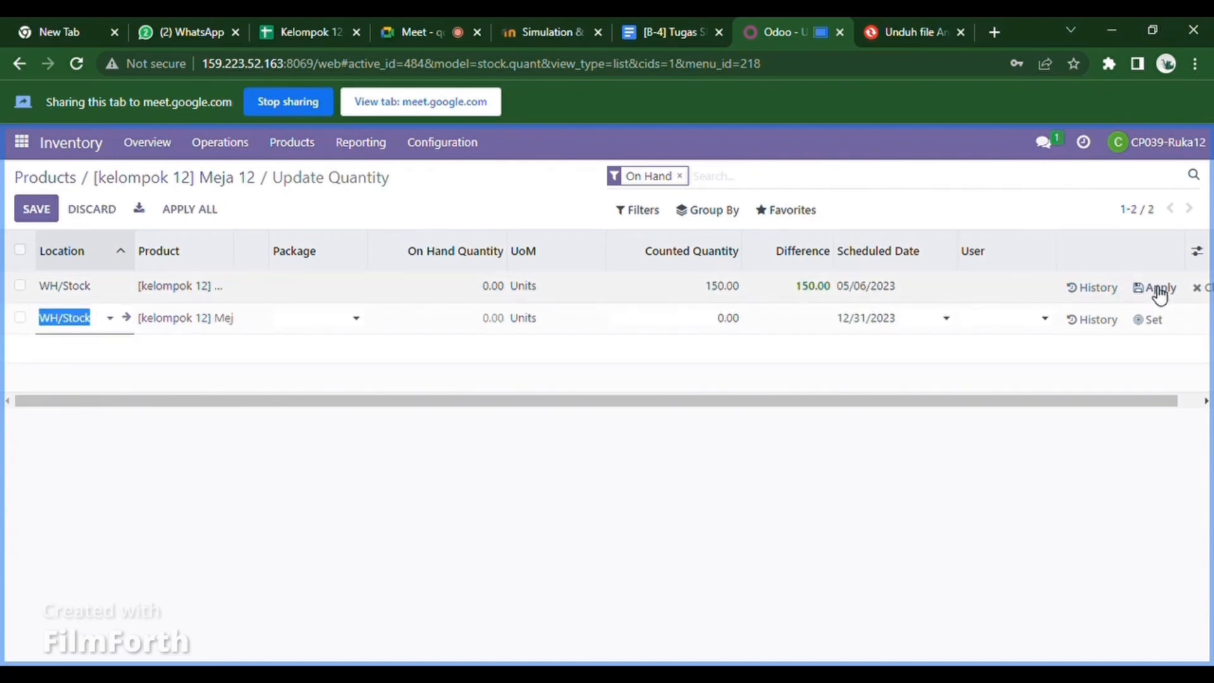
left_click(1160, 289)
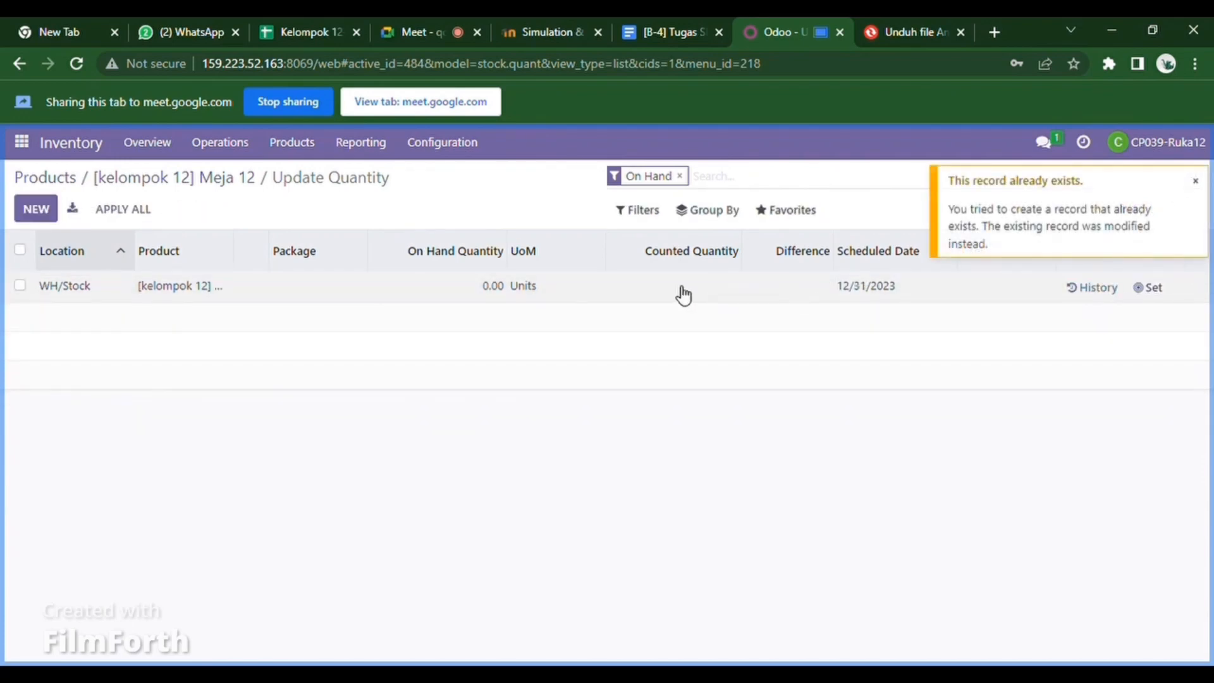
left_click(729, 293)
type("150")
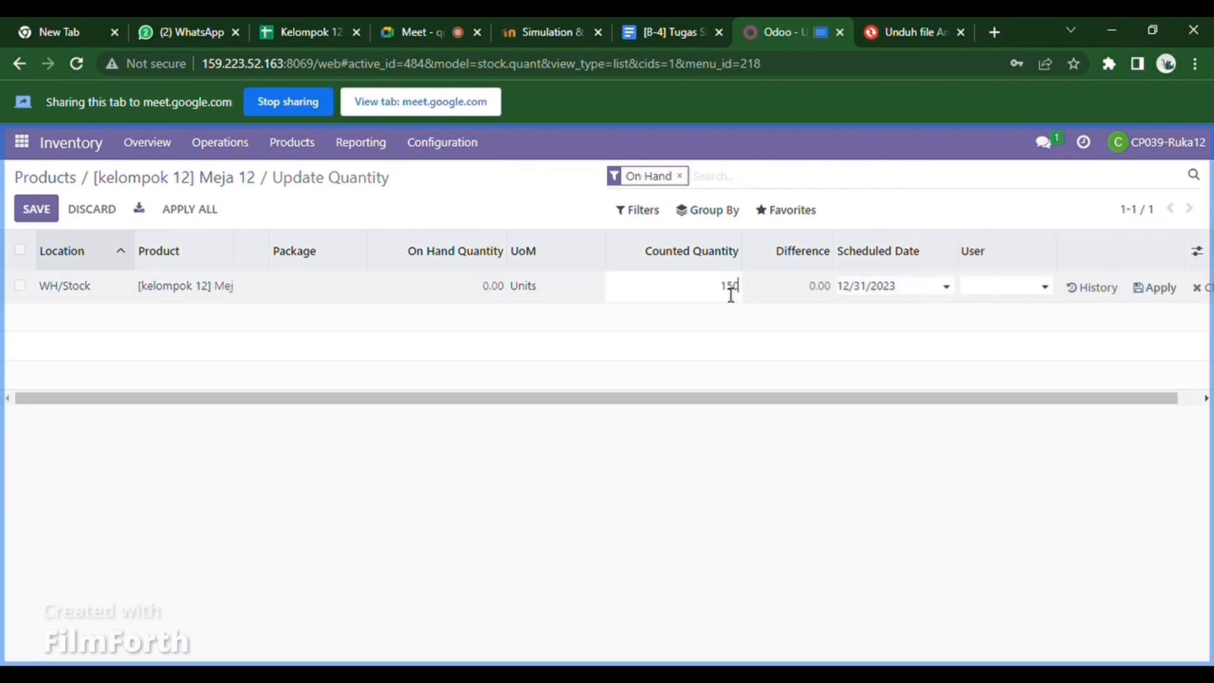
left_click(1155, 293)
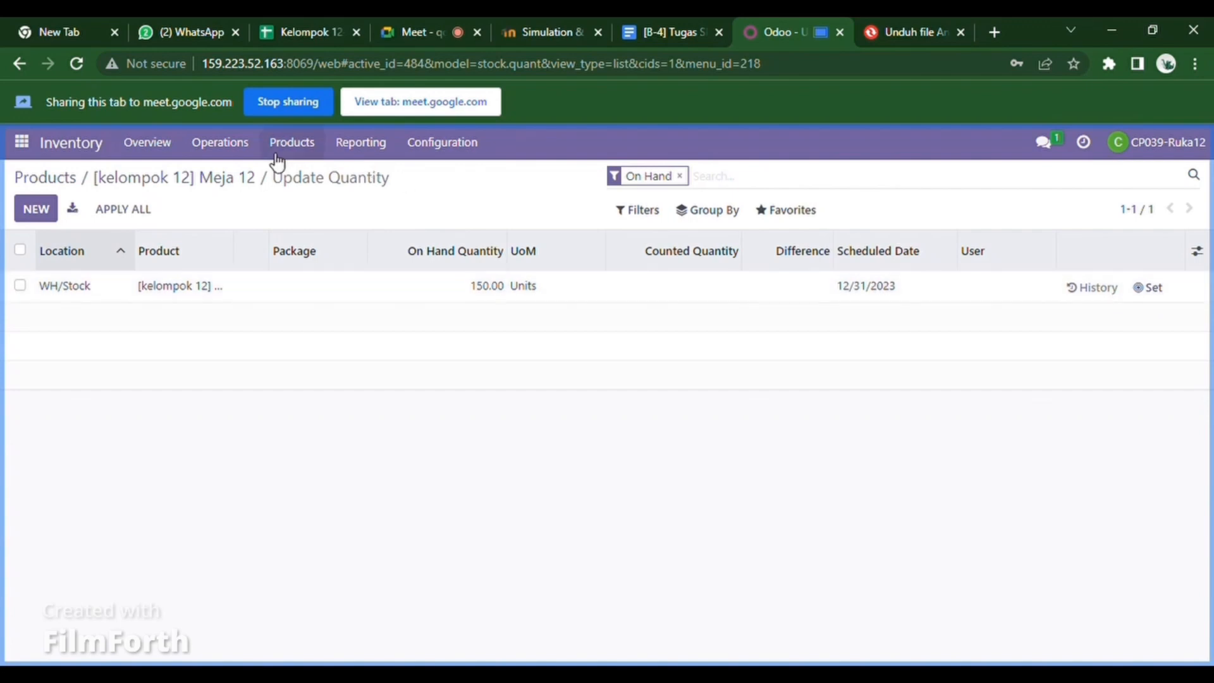
- Go to the Website app's Discount & Loyalty programs
left_click(33, 146)
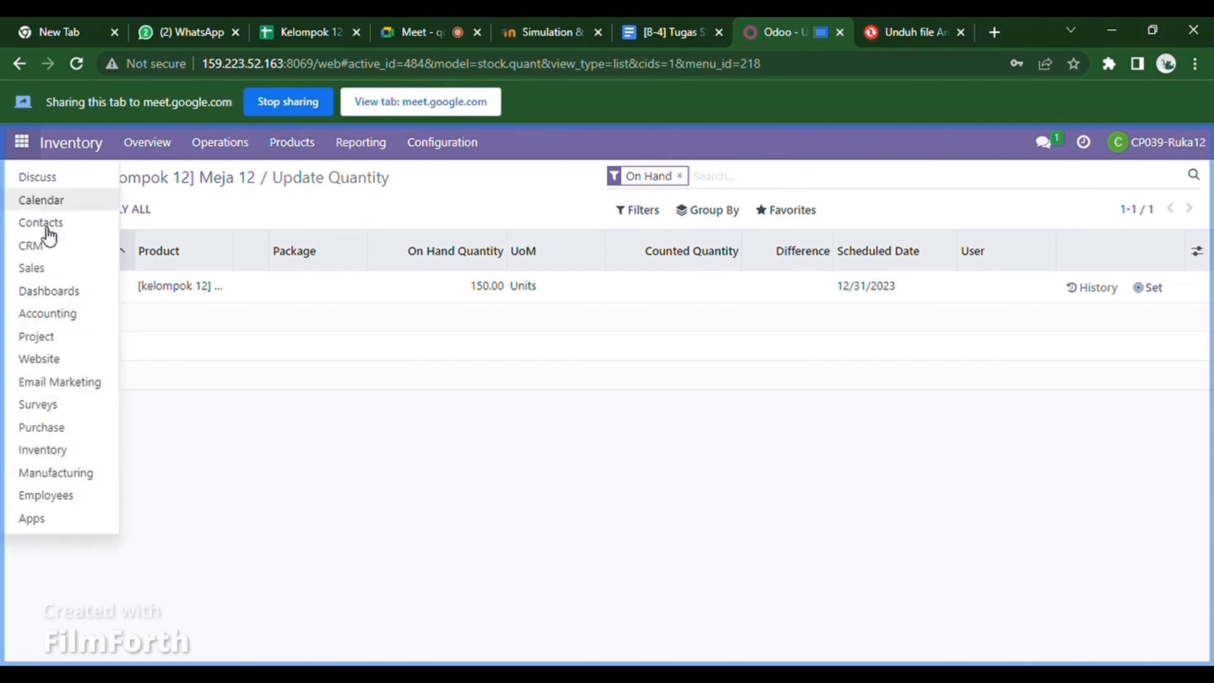
left_click(84, 364)
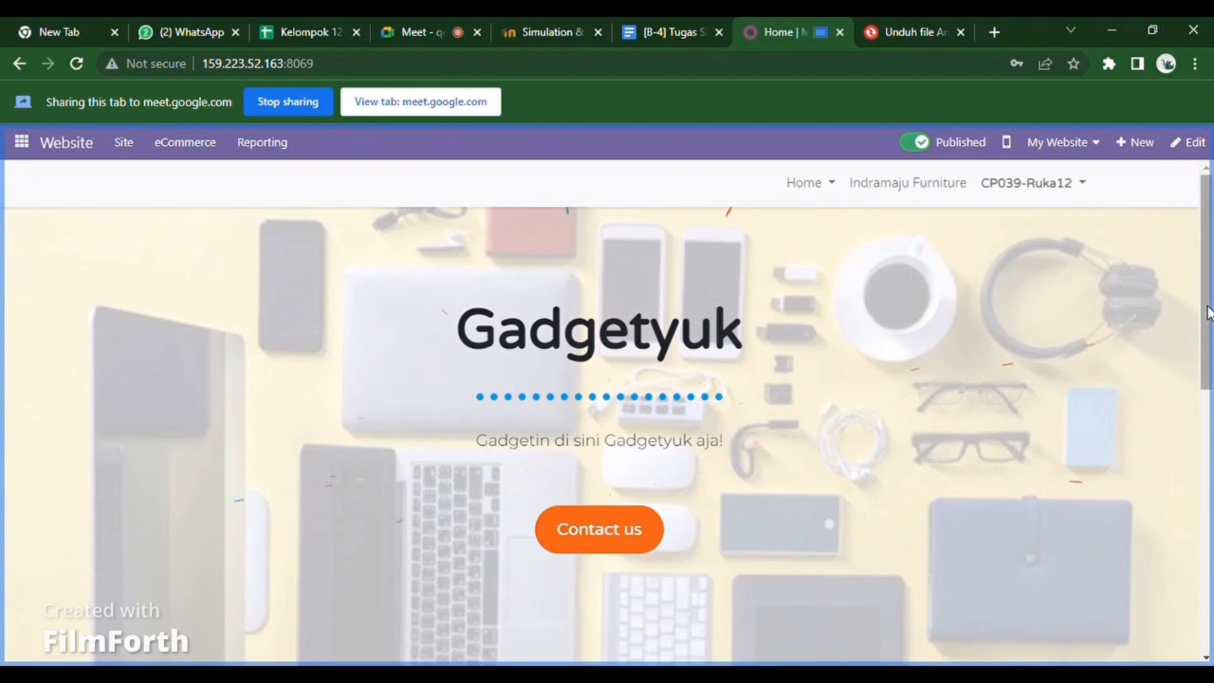
left_click(210, 146)
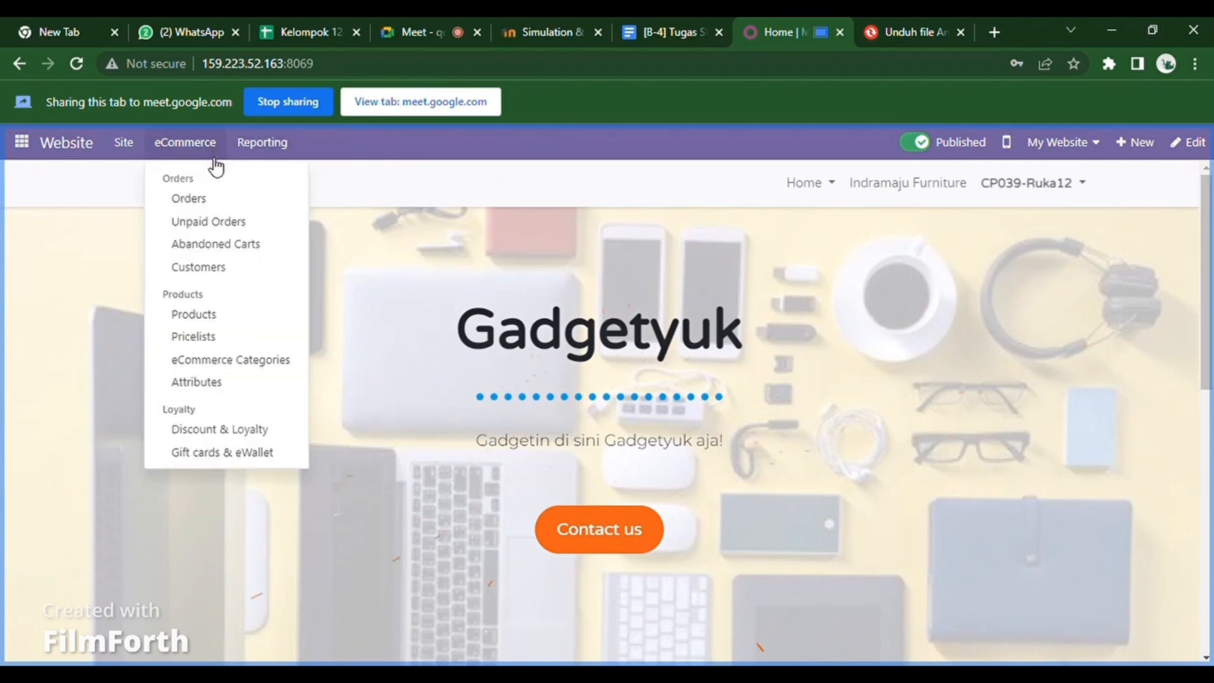
left_click(241, 431)
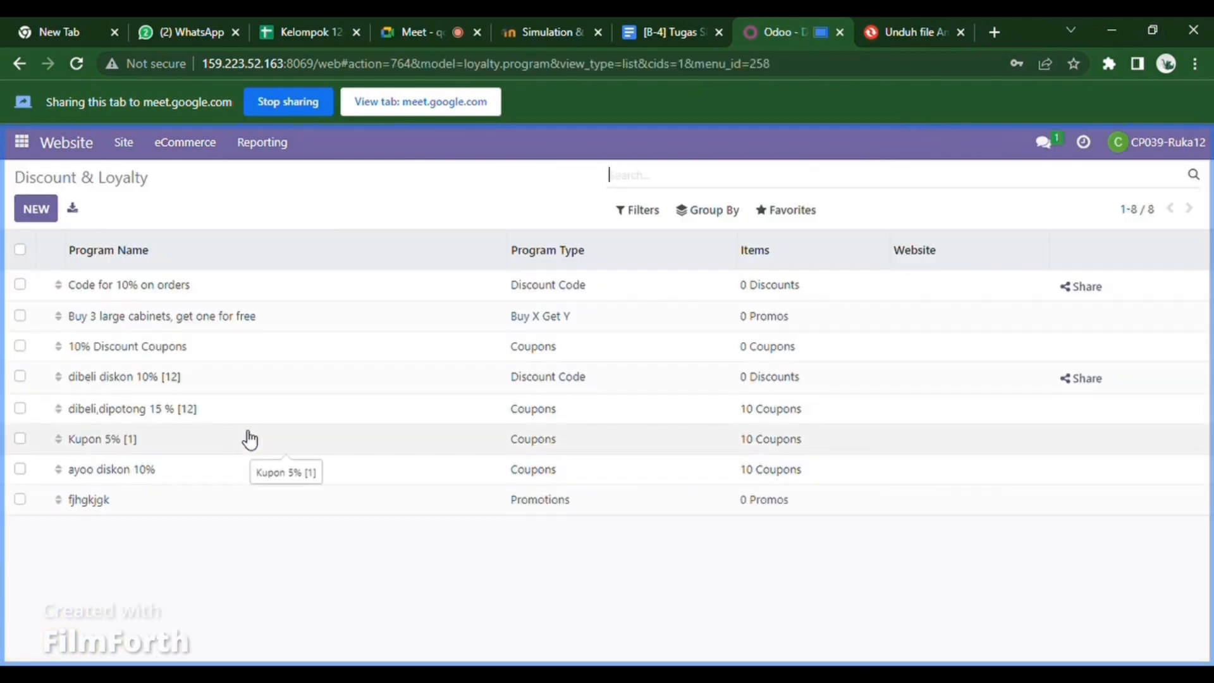
left_click(21, 142)
left_click(348, 186)
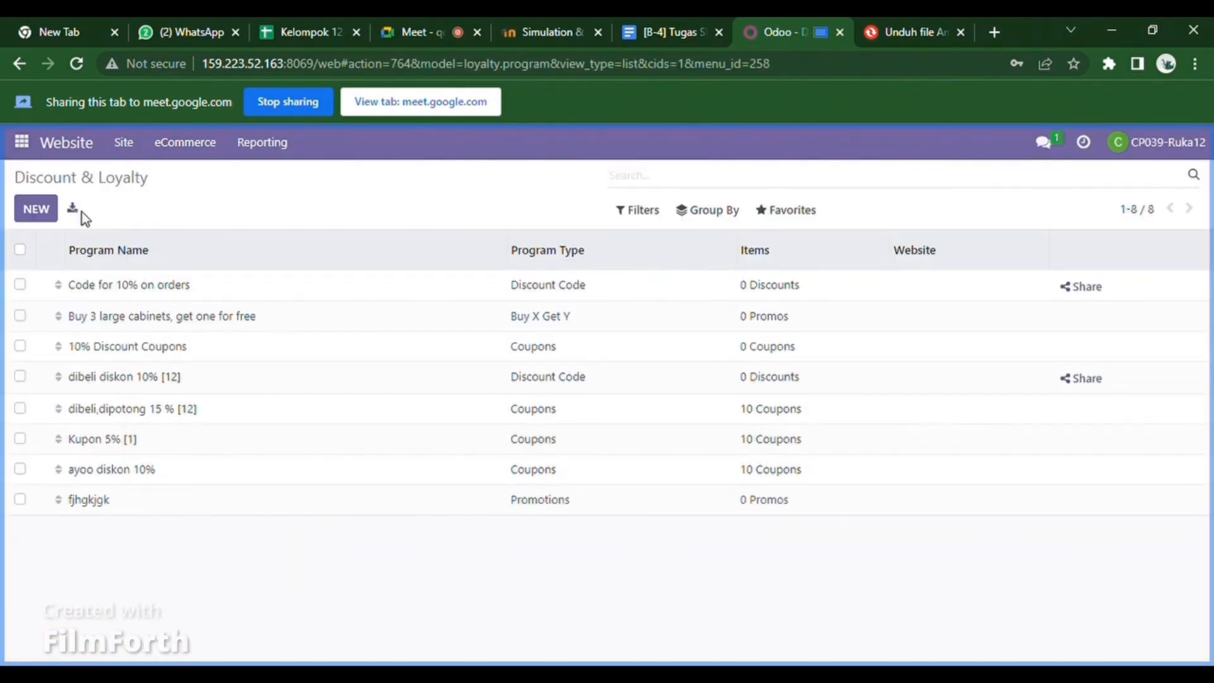
- Start a new discount program named 'voucher 15% kelompok 12'
left_click(53, 215)
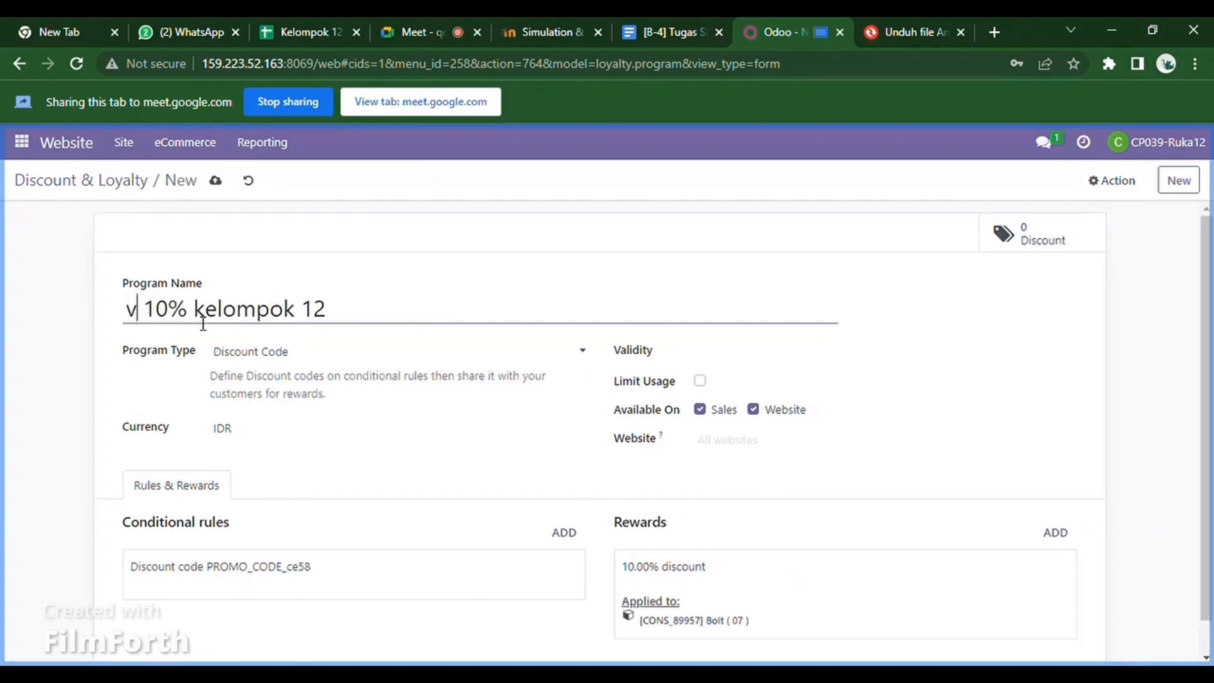
type("oucher 15% kelompok 12")
left_click(267, 314)
left_click(239, 310)
key("BackSpace")
type("5% kelompok 12")
- Set the program type to Coupons and change the order discount reward to 15%
left_click(382, 357)
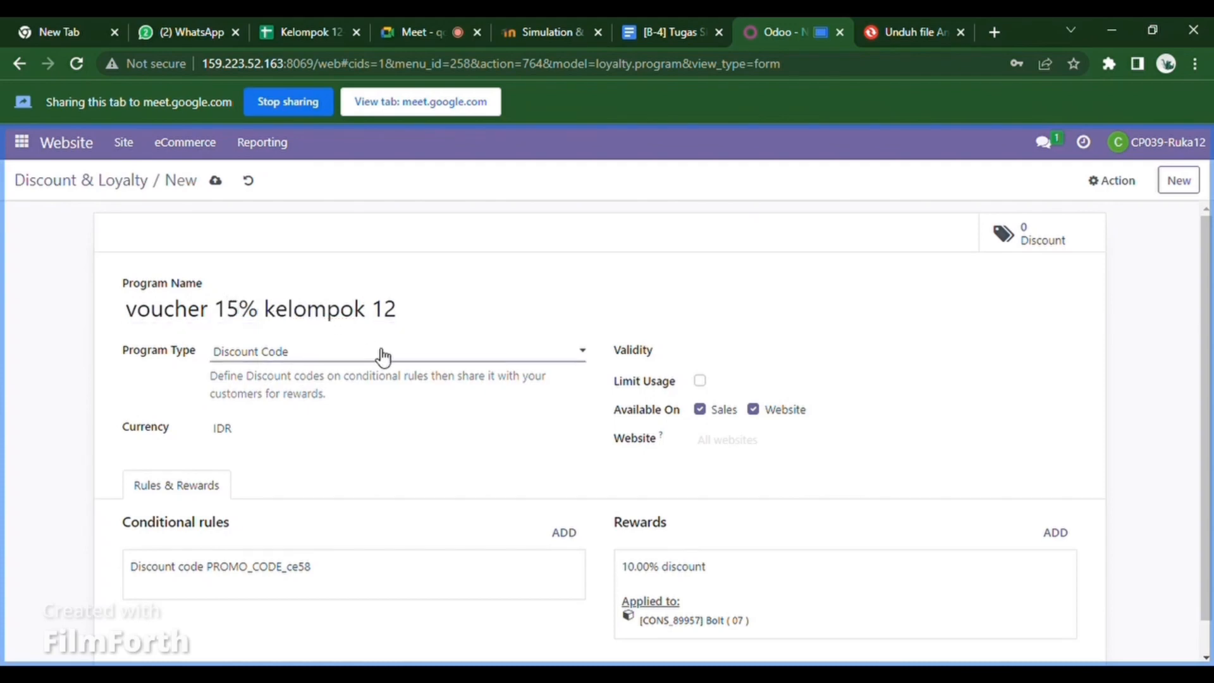
left_click(343, 380)
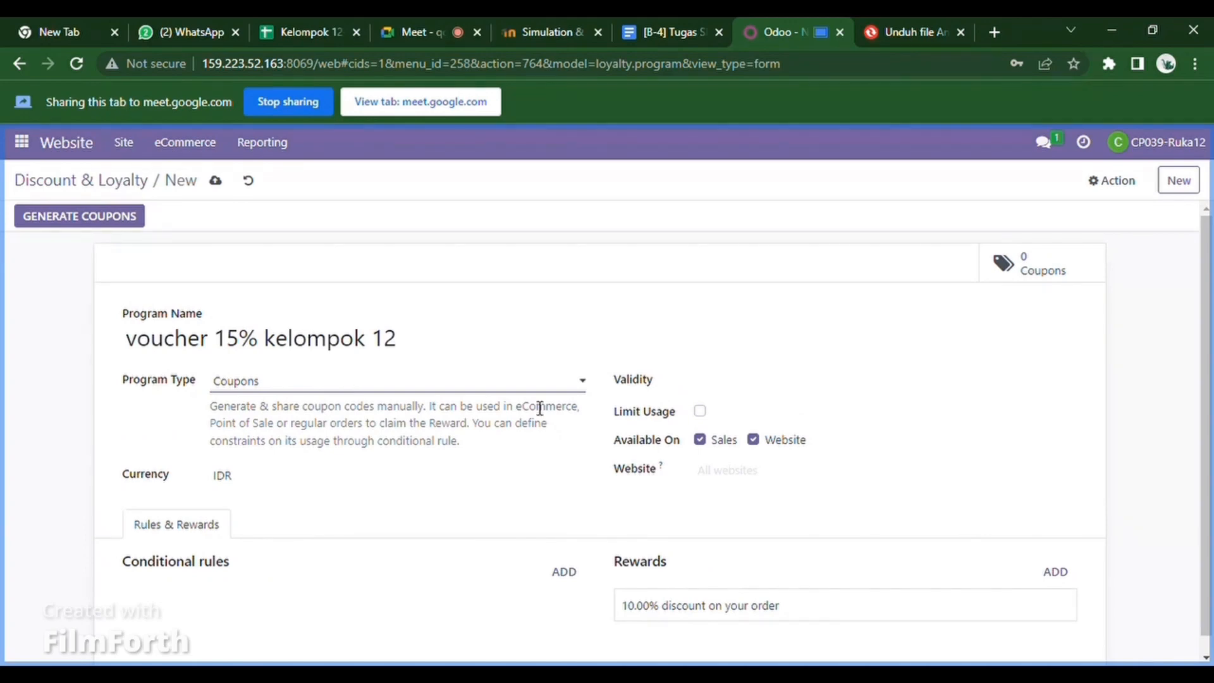
left_click(803, 606)
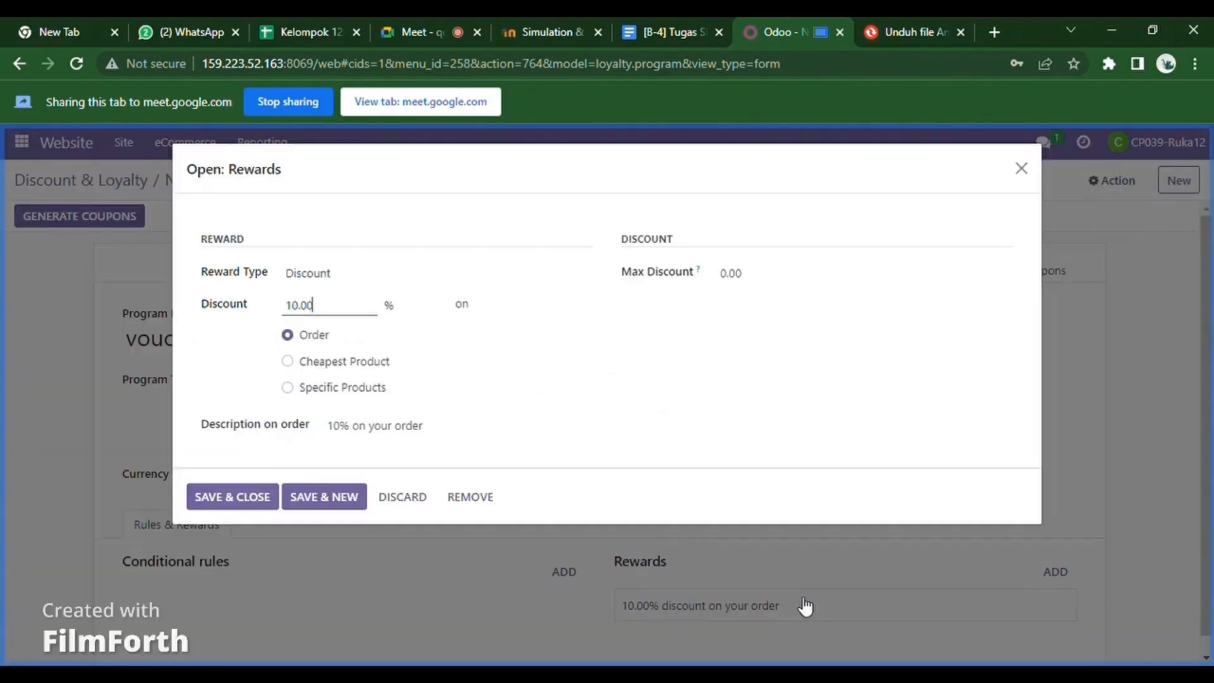
key("BackSpace")
key("BackSpace")
key("BackSpace")
key("BackSpace")
type("5")
left_click(233, 499)
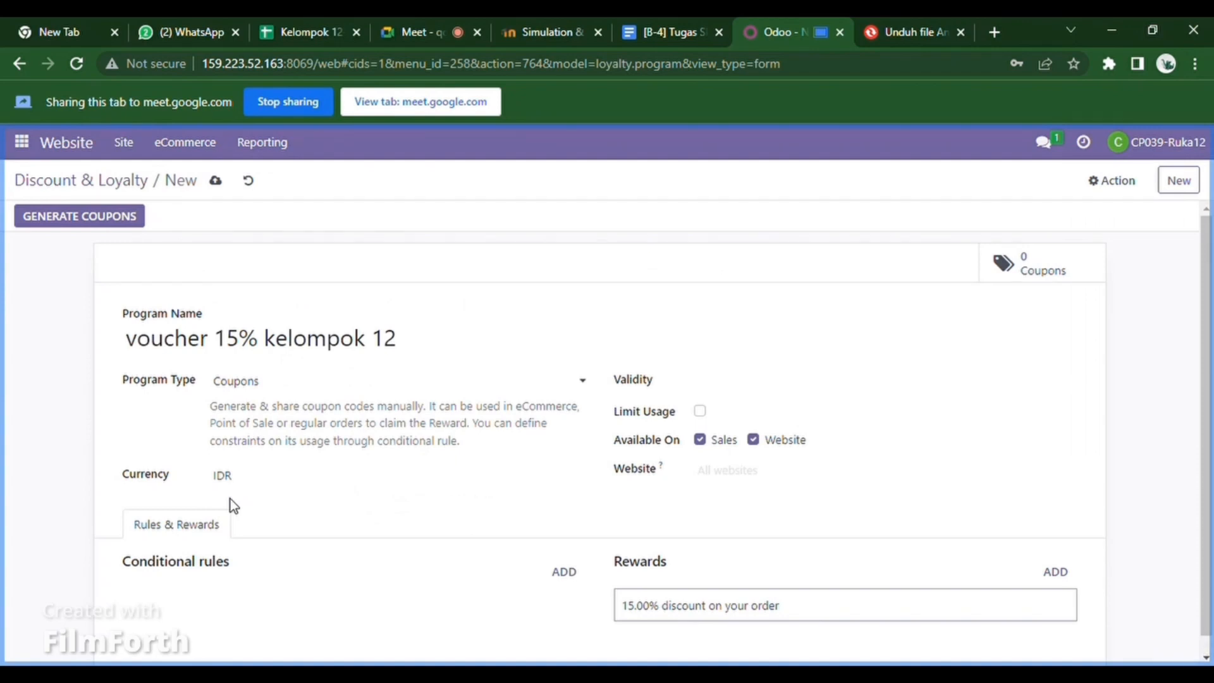
left_click(106, 215)
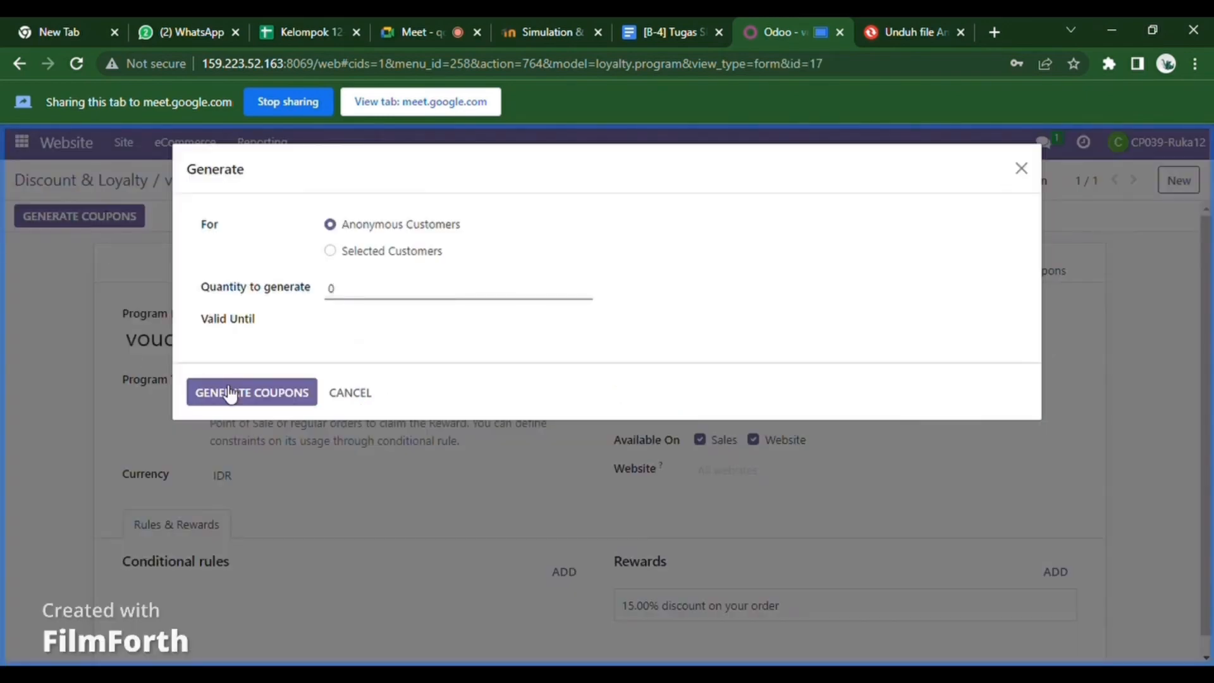
- Generate 1 coupon valid until 31 May 2023
left_click(353, 289)
type("1")
left_click(344, 326)
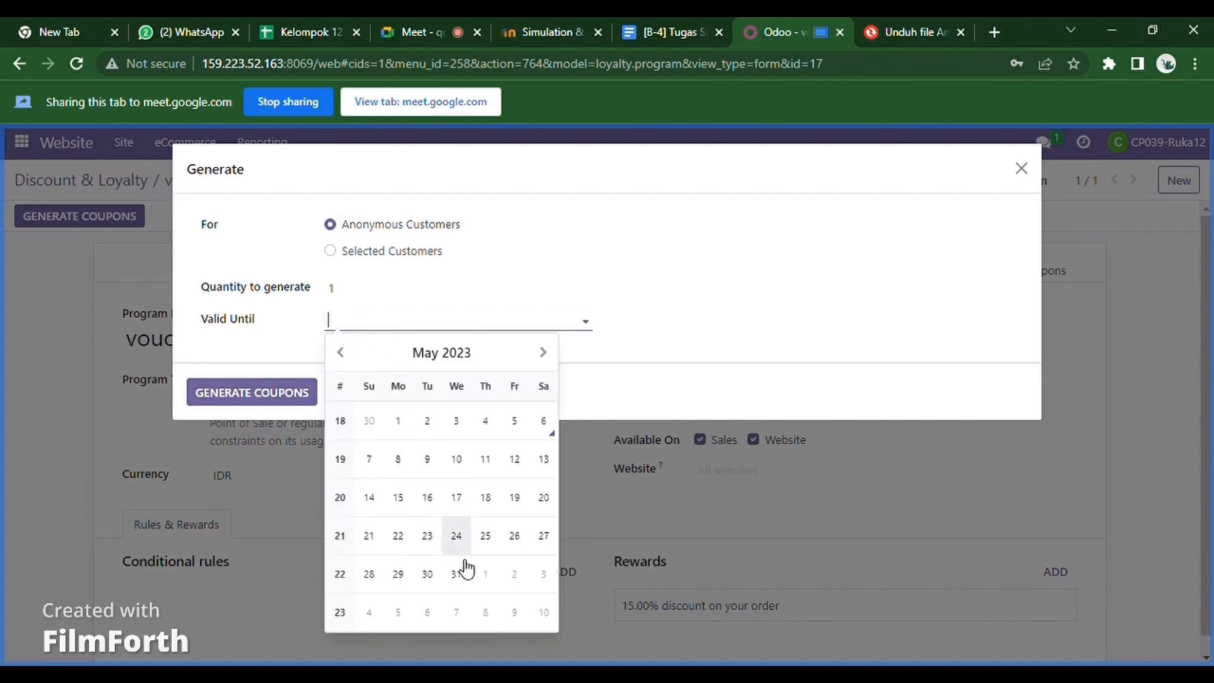
left_click(456, 574)
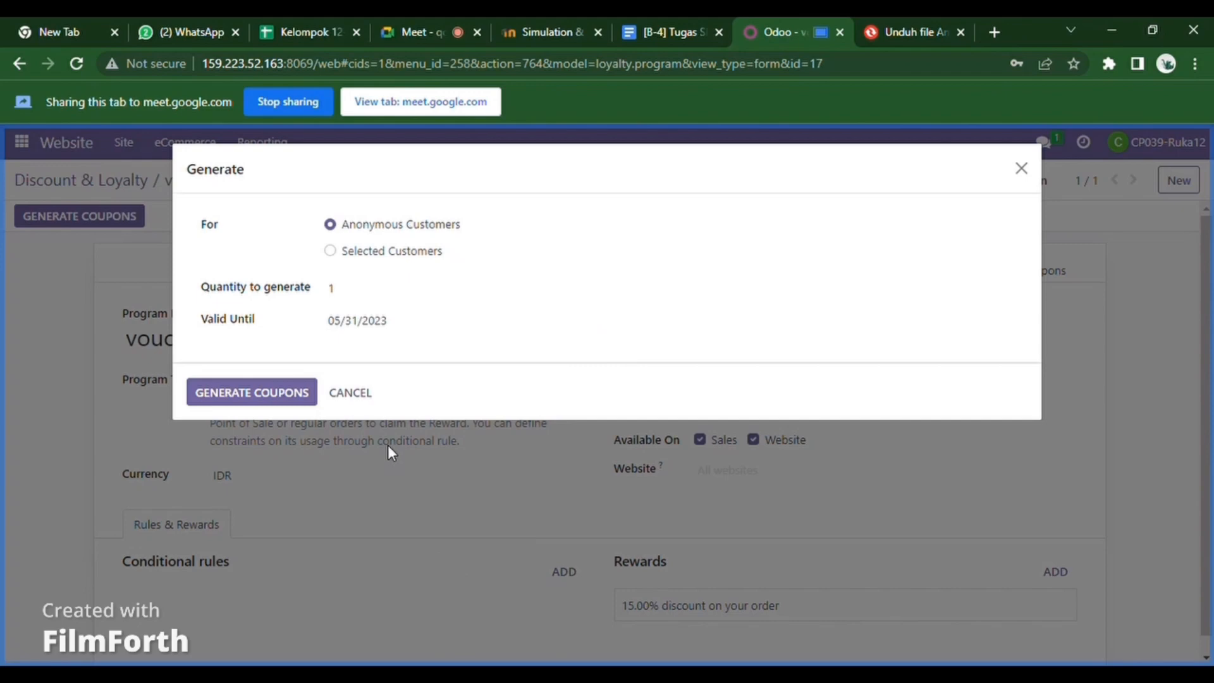
left_click(294, 391)
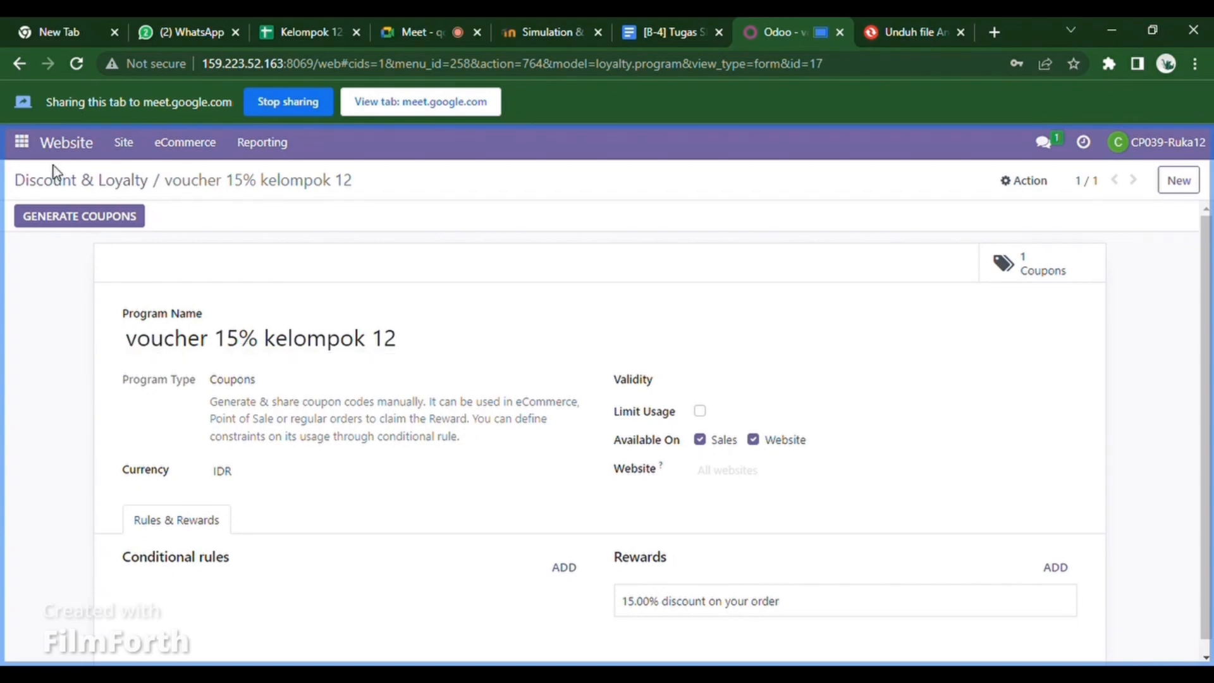
left_click(207, 144)
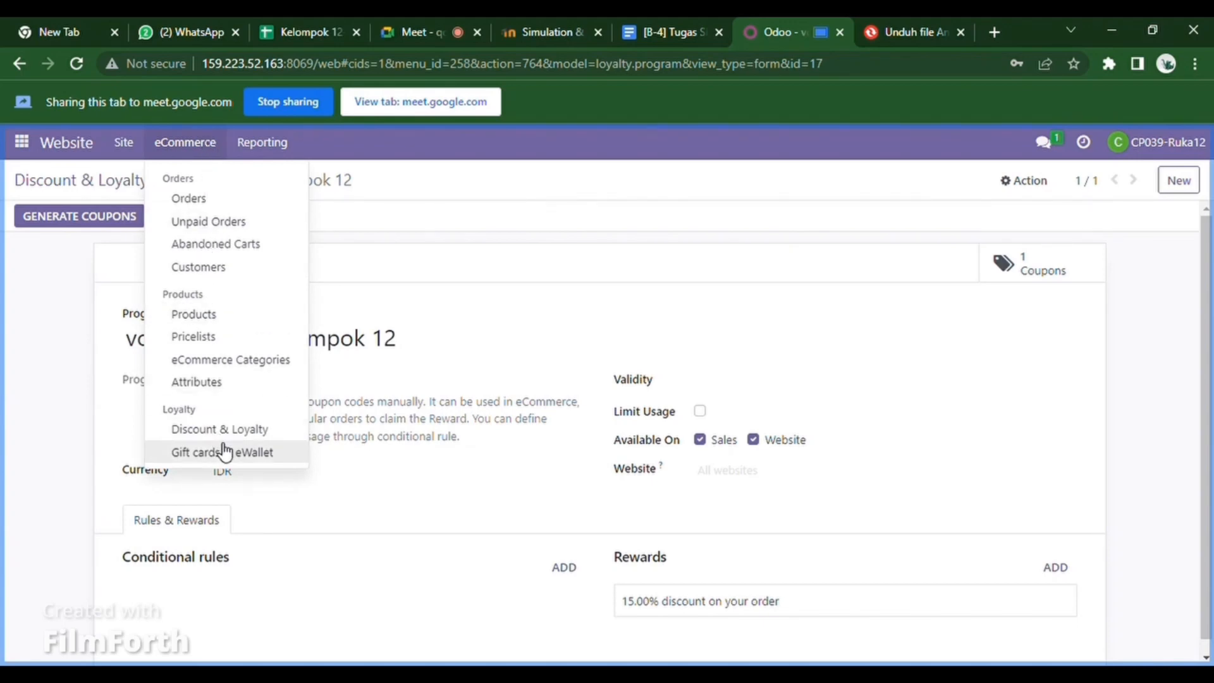
- Add a Public Pricelist rule as a 10% discount applied to a single product
left_click(211, 339)
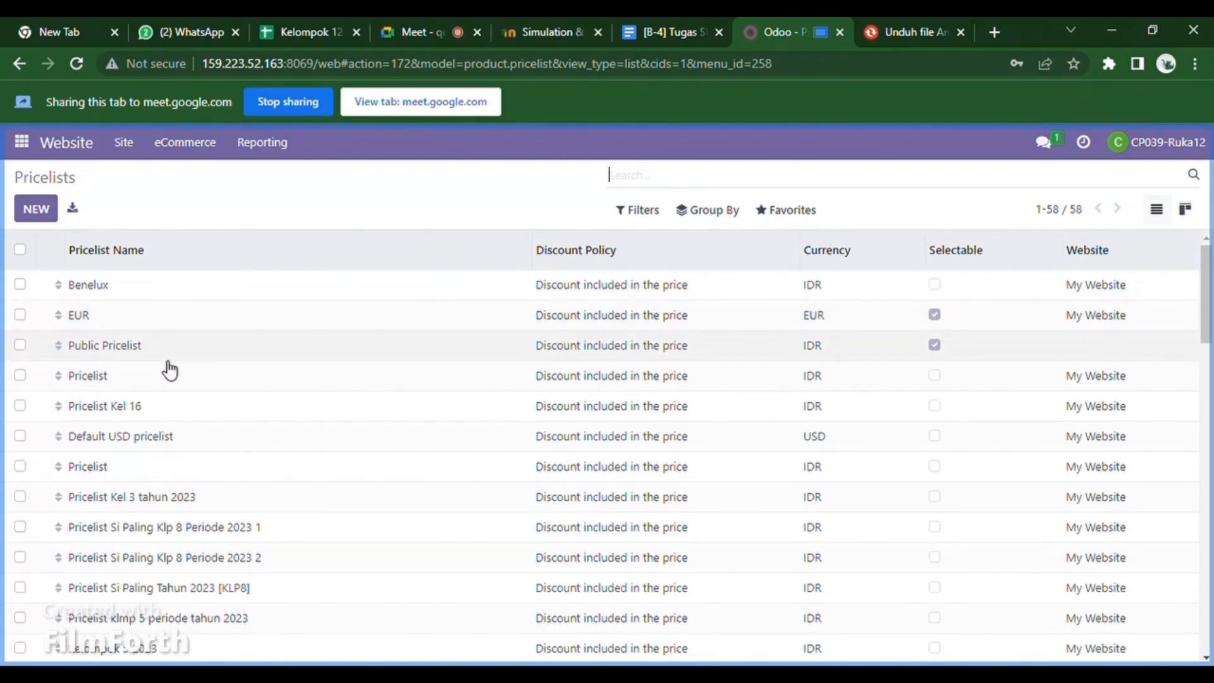
left_click(115, 348)
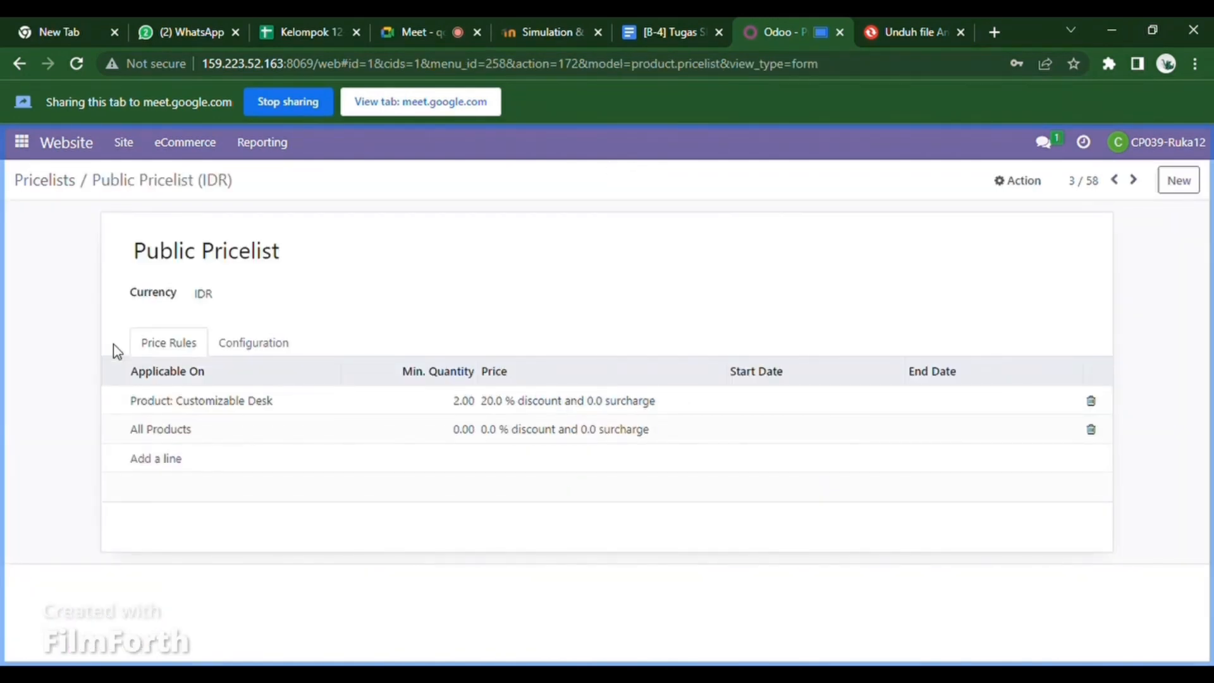
left_click(177, 467)
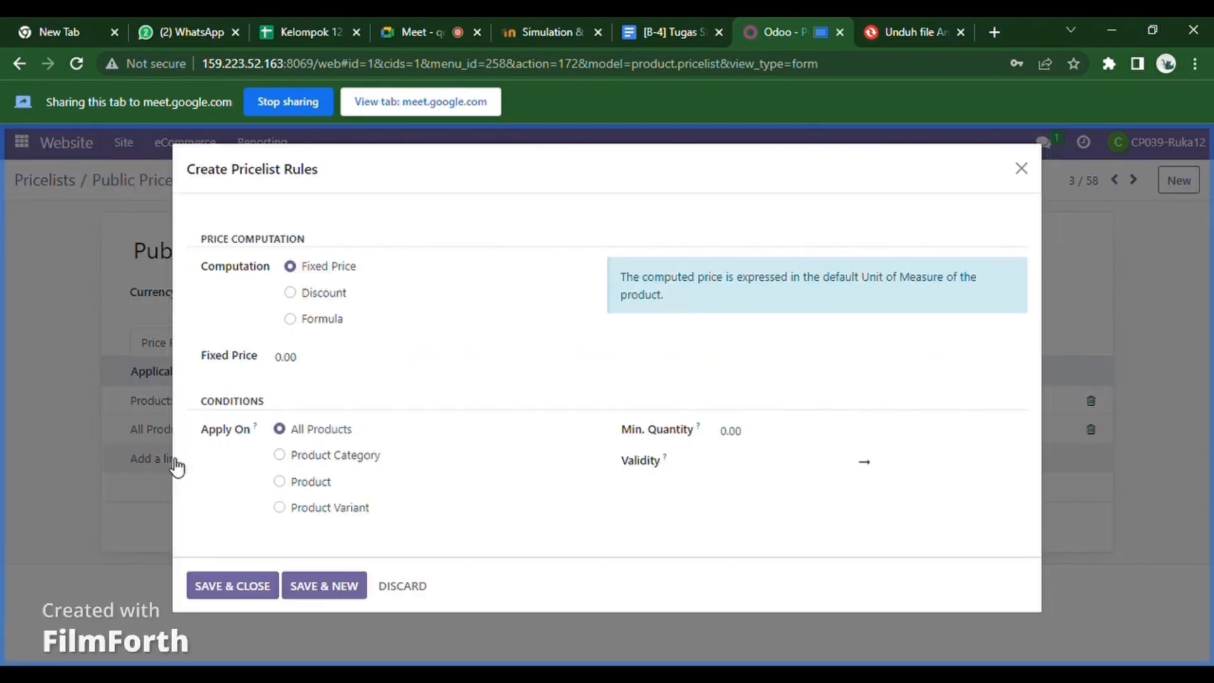
left_click(295, 294)
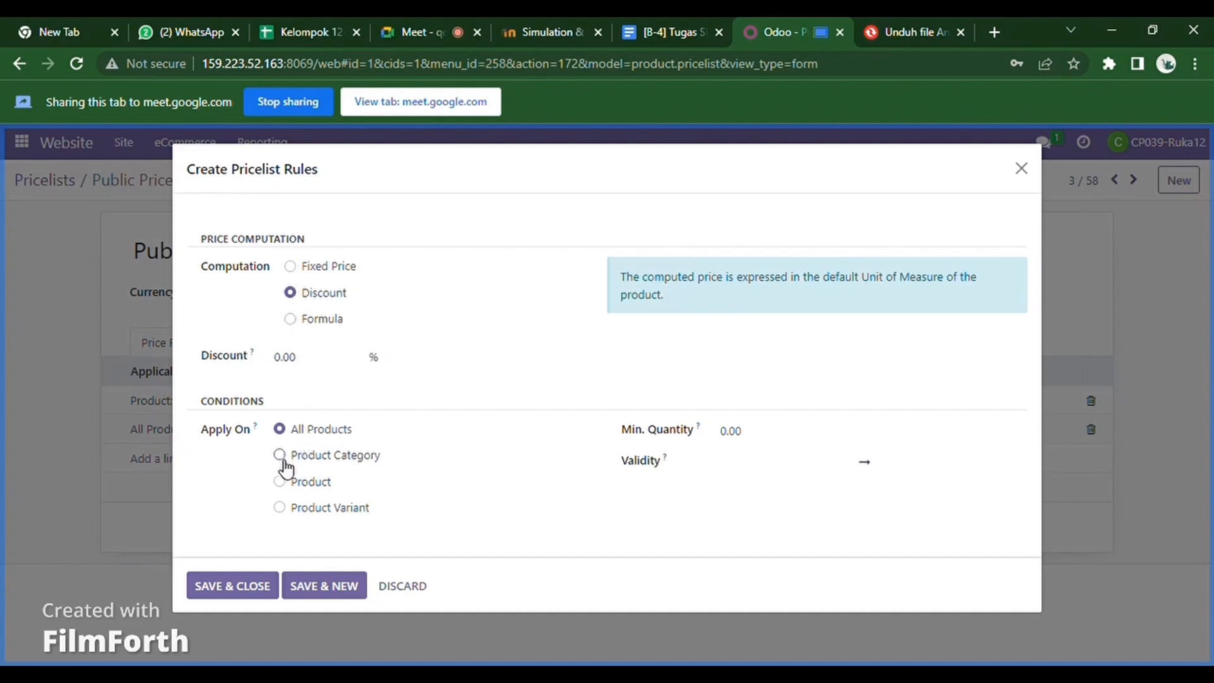
left_click(287, 484)
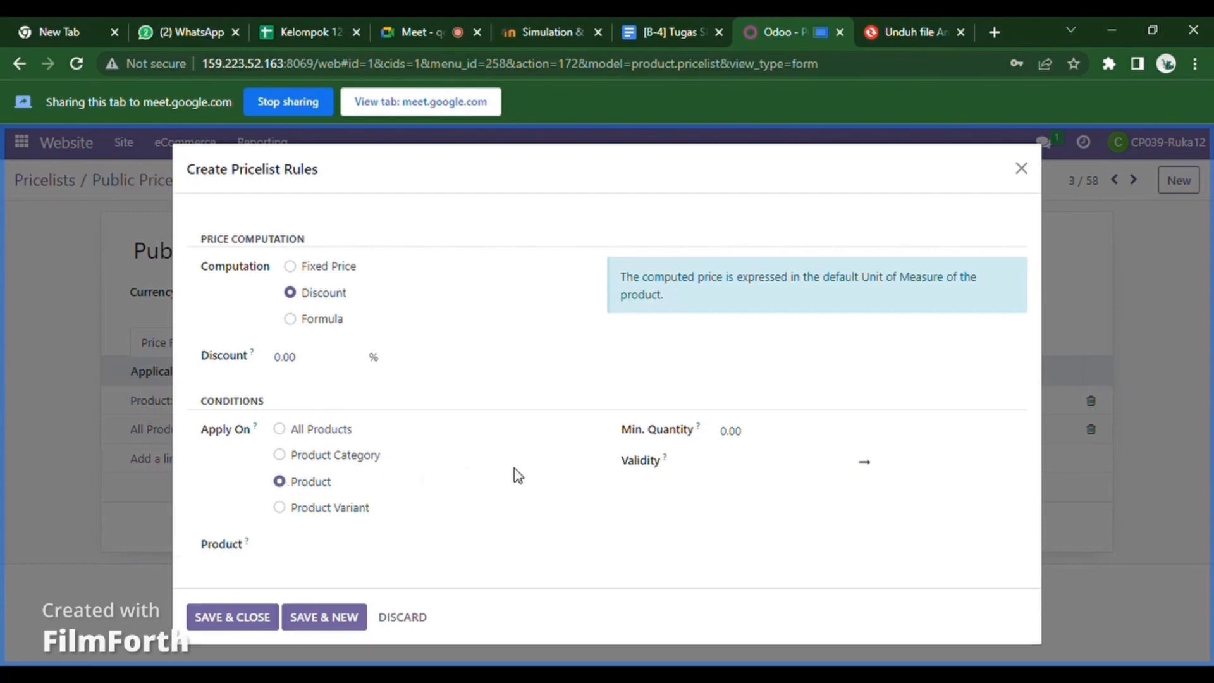
left_click(325, 362)
key("BackSpace")
key("BackSpace")
key("BackSpace")
key("BackSpace")
type("10")
- Target the rule at [kelompok 12] Sofa 12 with minimum quantity 1 and save it
left_click(385, 556)
type("sofa")
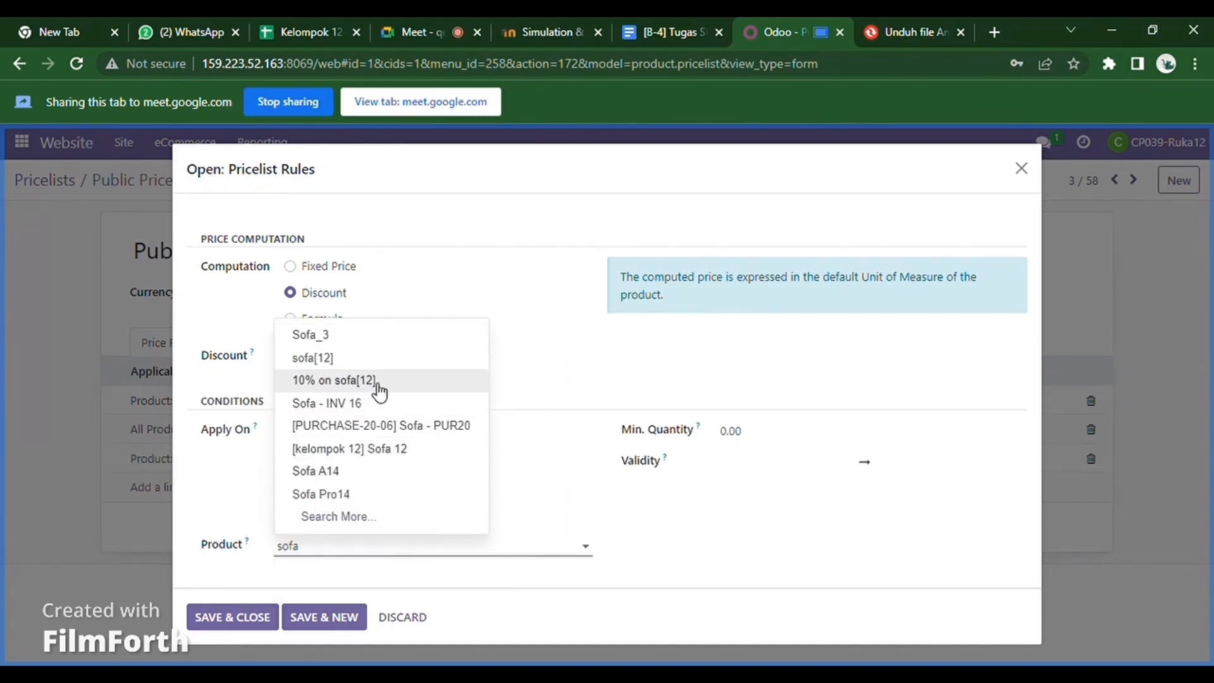
left_click(430, 456)
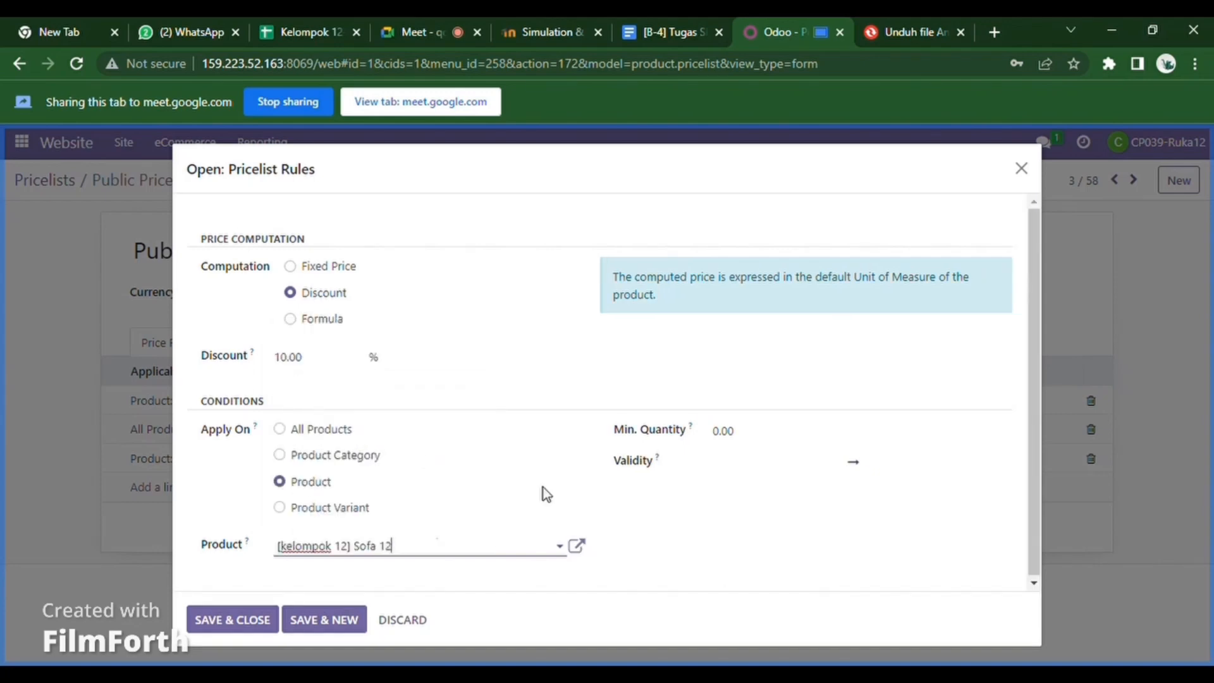
left_click(754, 434)
key("BackSpace")
key("BackSpace")
key("BackSpace")
key("BackSpace")
type("1")
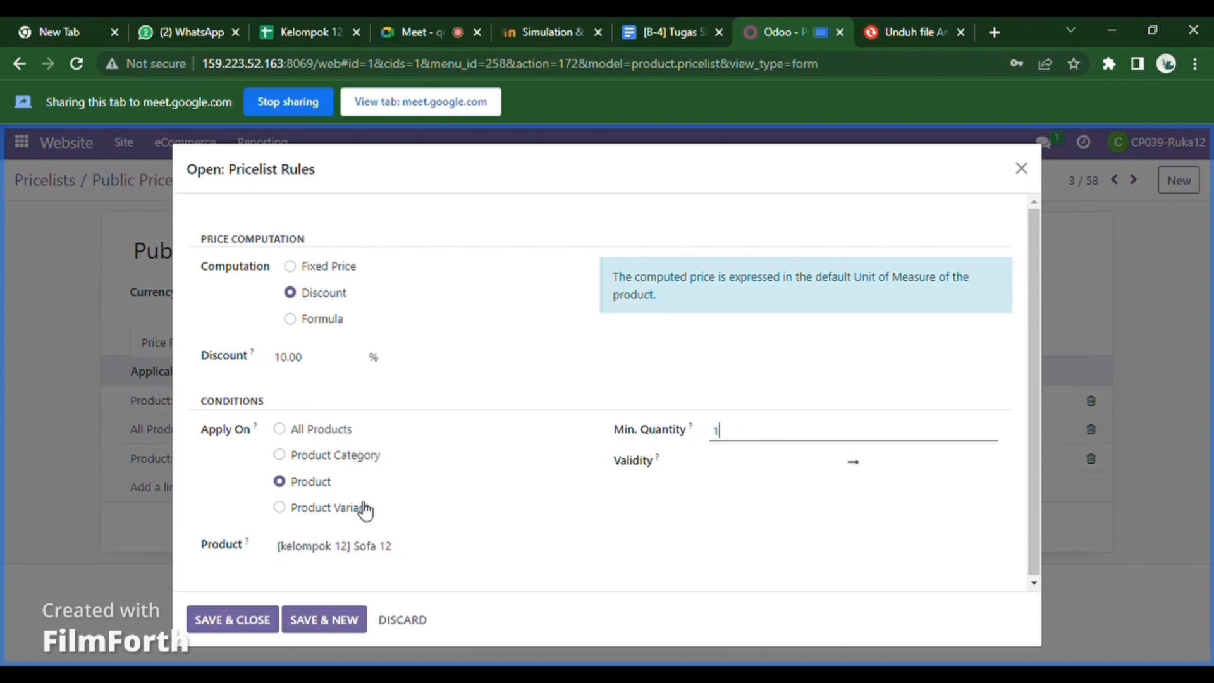
left_click(232, 623)
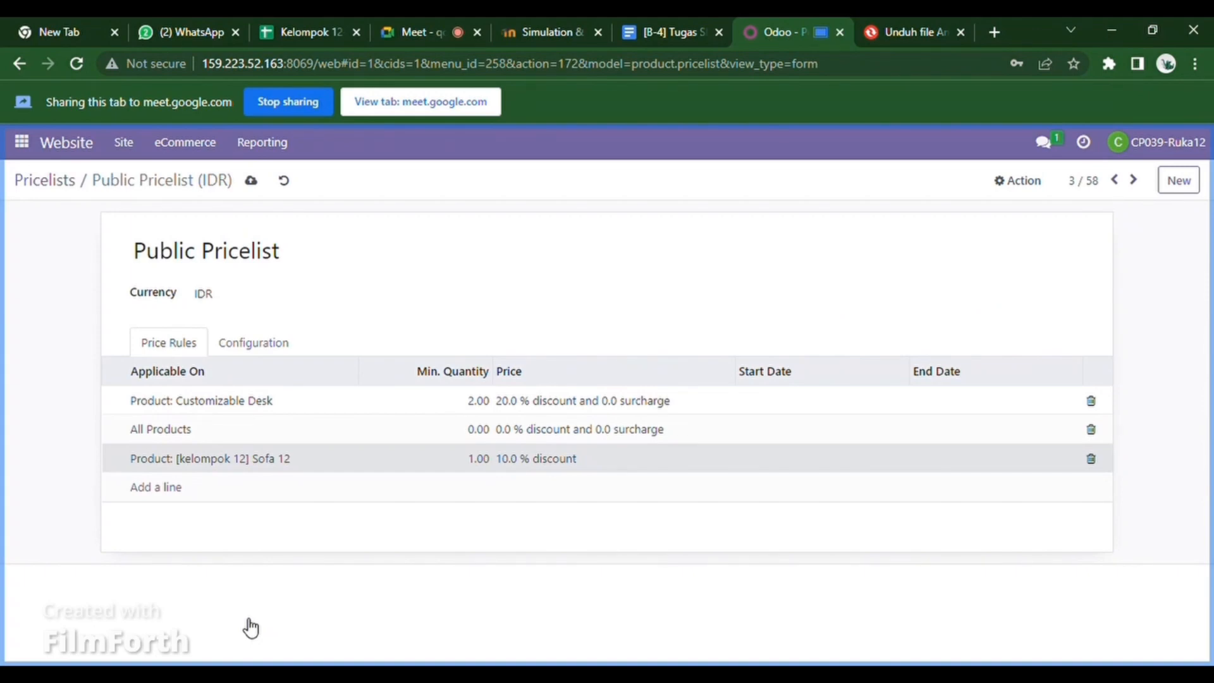
key("F5")
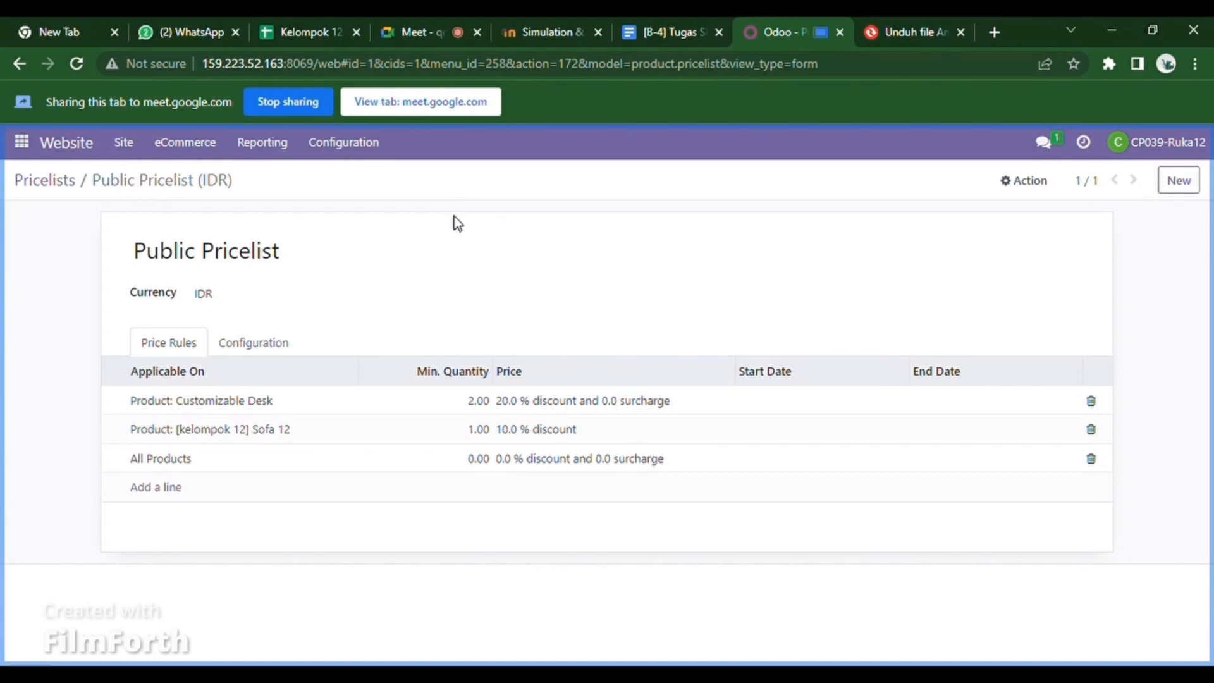
left_click(349, 151)
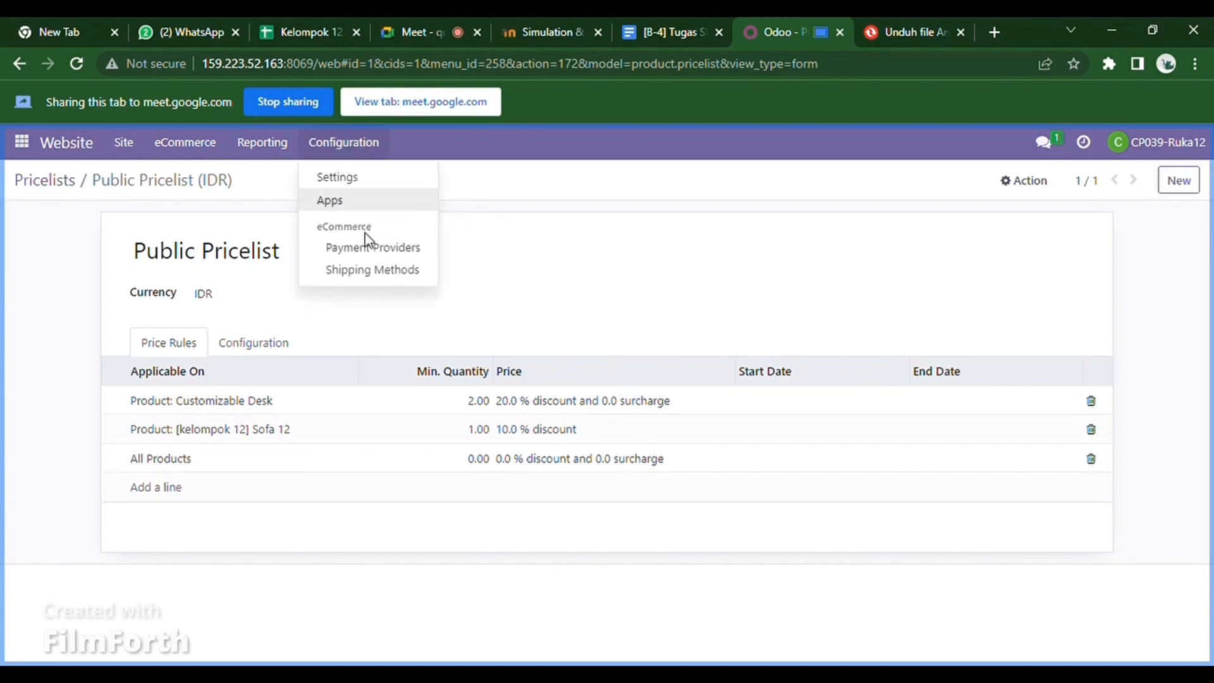
- Create a new shipping method named 'ongkir kel. 12'
left_click(390, 272)
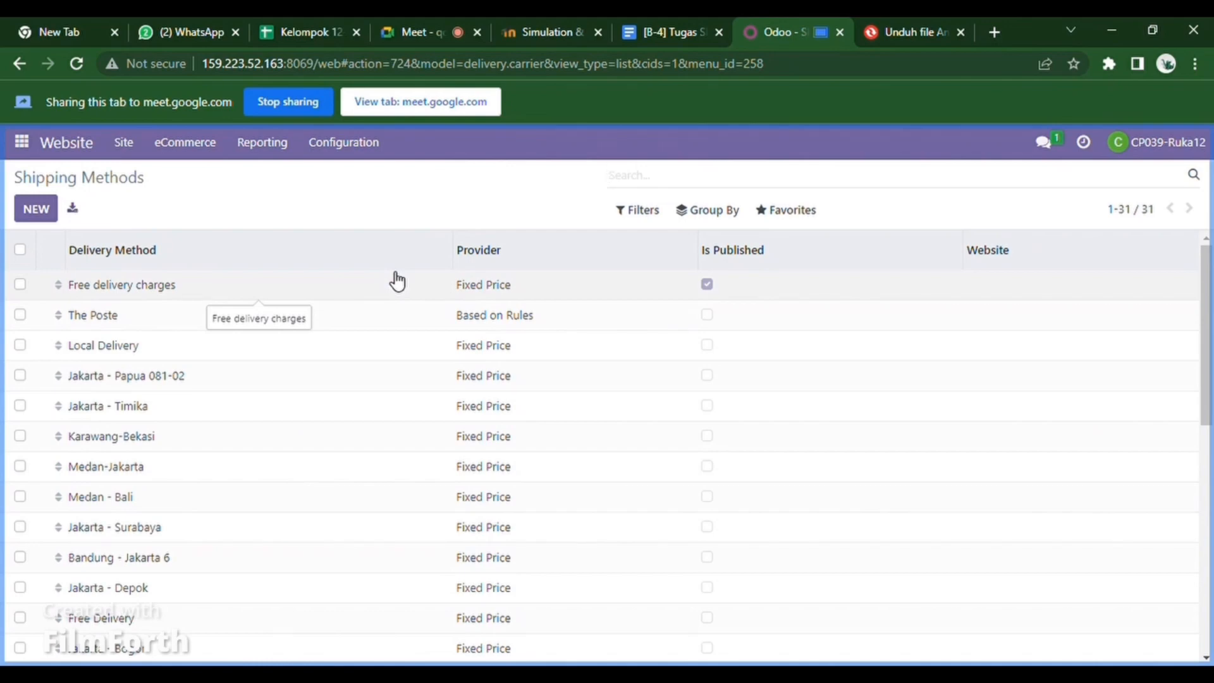
left_click(36, 209)
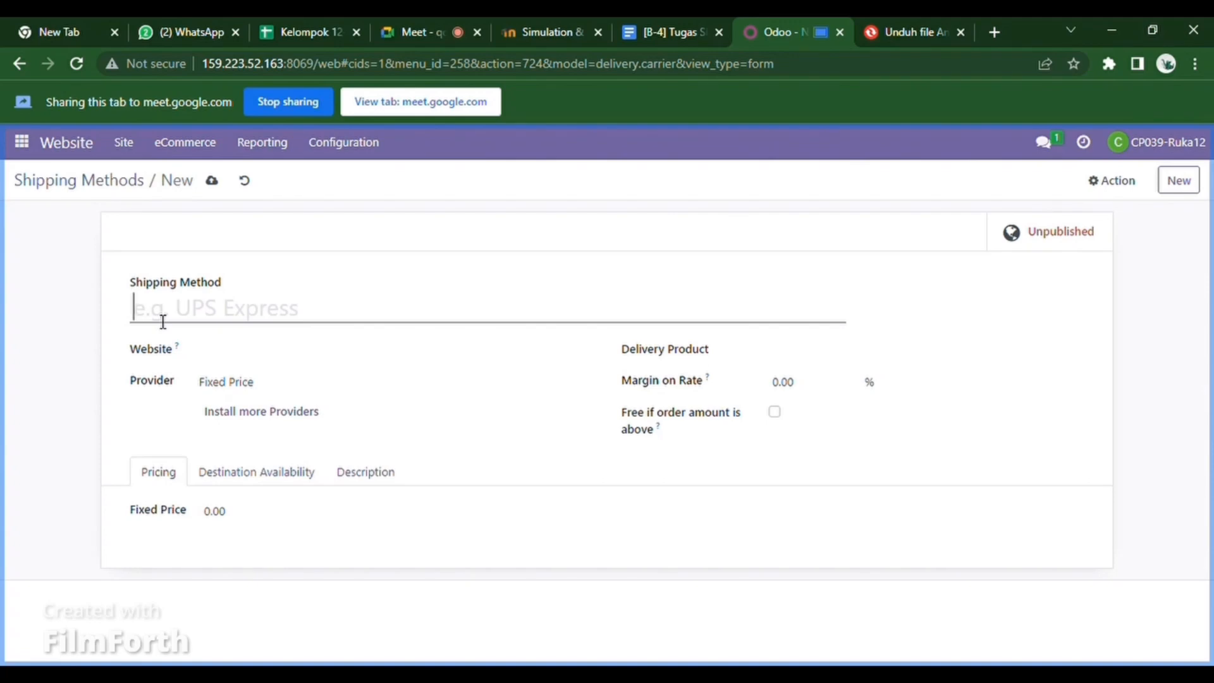
type("ongkir kelompok")
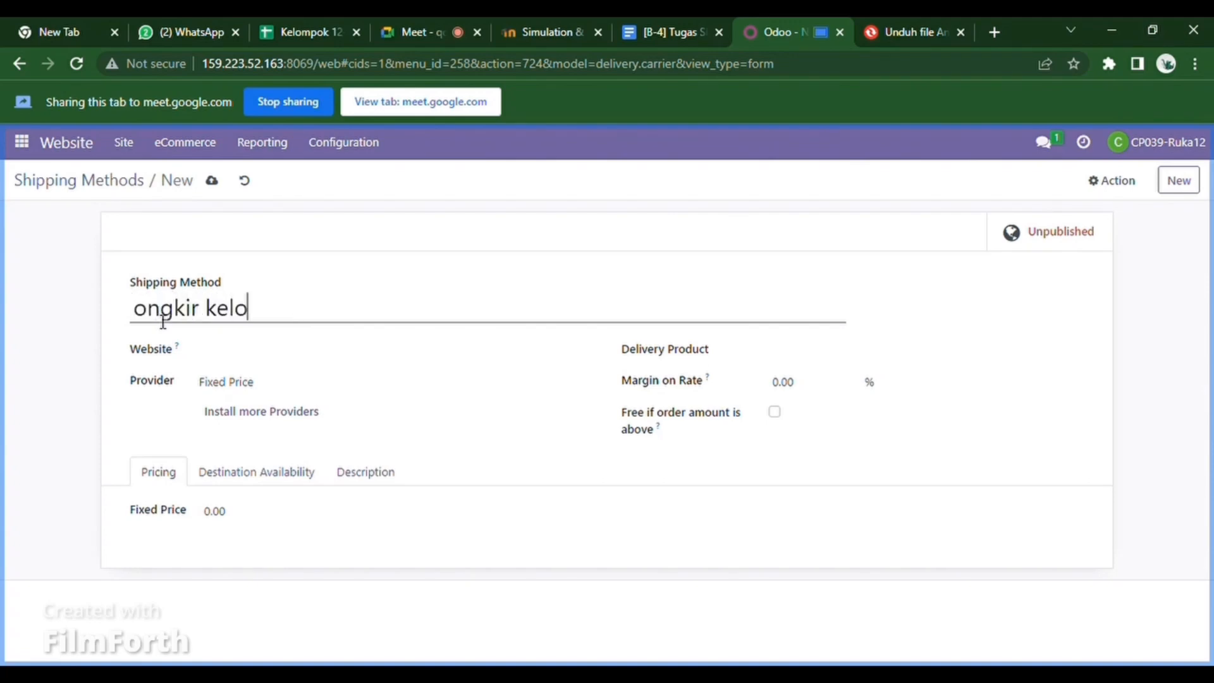
key("BackSpace")
key("BackSpace")
key("BackSpace")
key("BackSpace")
key("BackSpace")
type(". 12")
left_click(765, 359)
- Set the delivery product to [kelompok 12] Meja 12 using the full product search
left_click(806, 355)
type("meja")
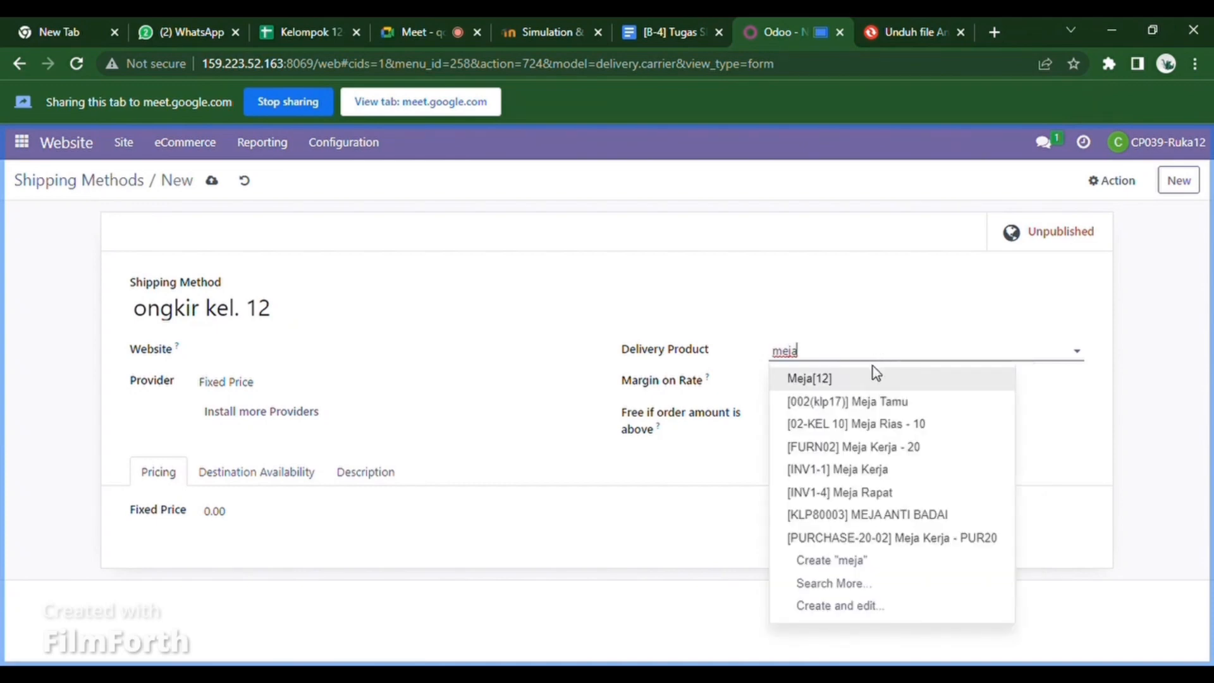
left_click(856, 378)
left_click(853, 351)
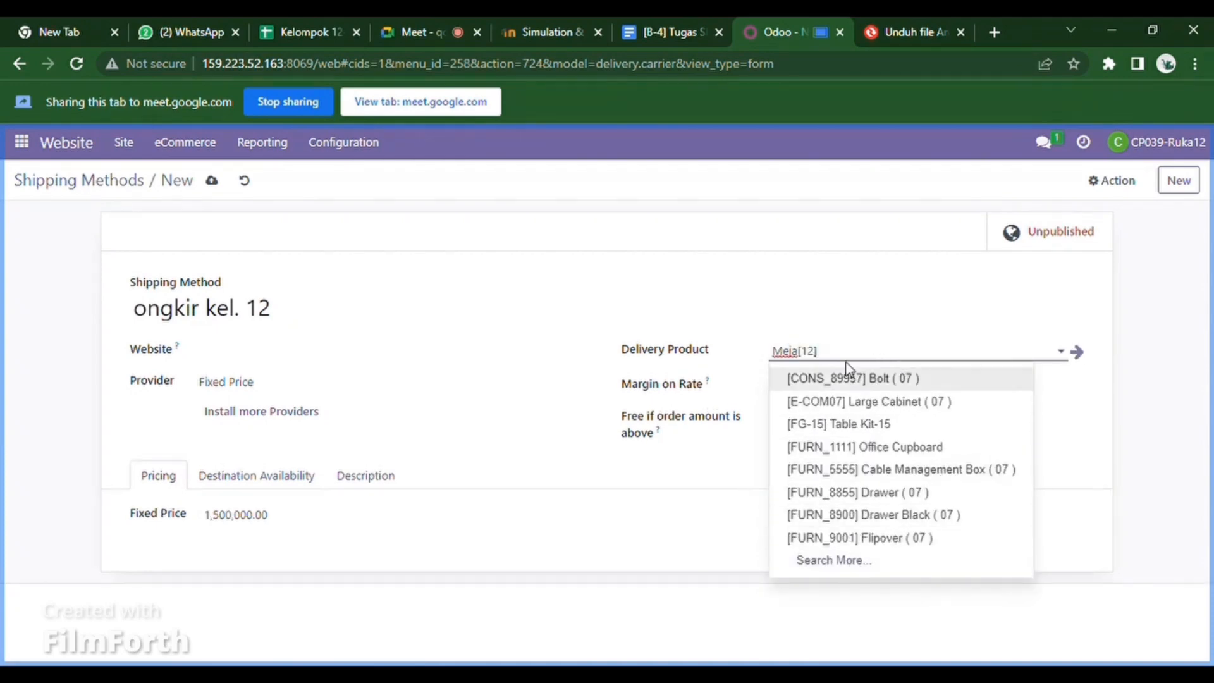
left_click(841, 562)
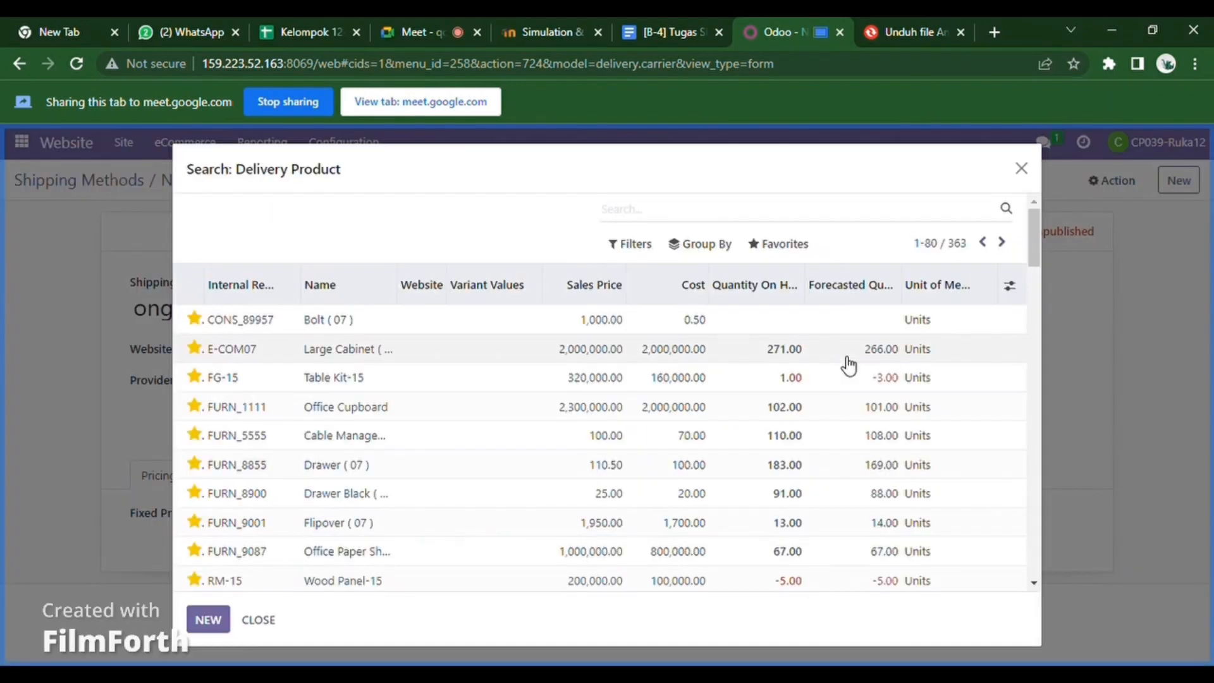
left_click(682, 218)
type("meja")
key("Return")
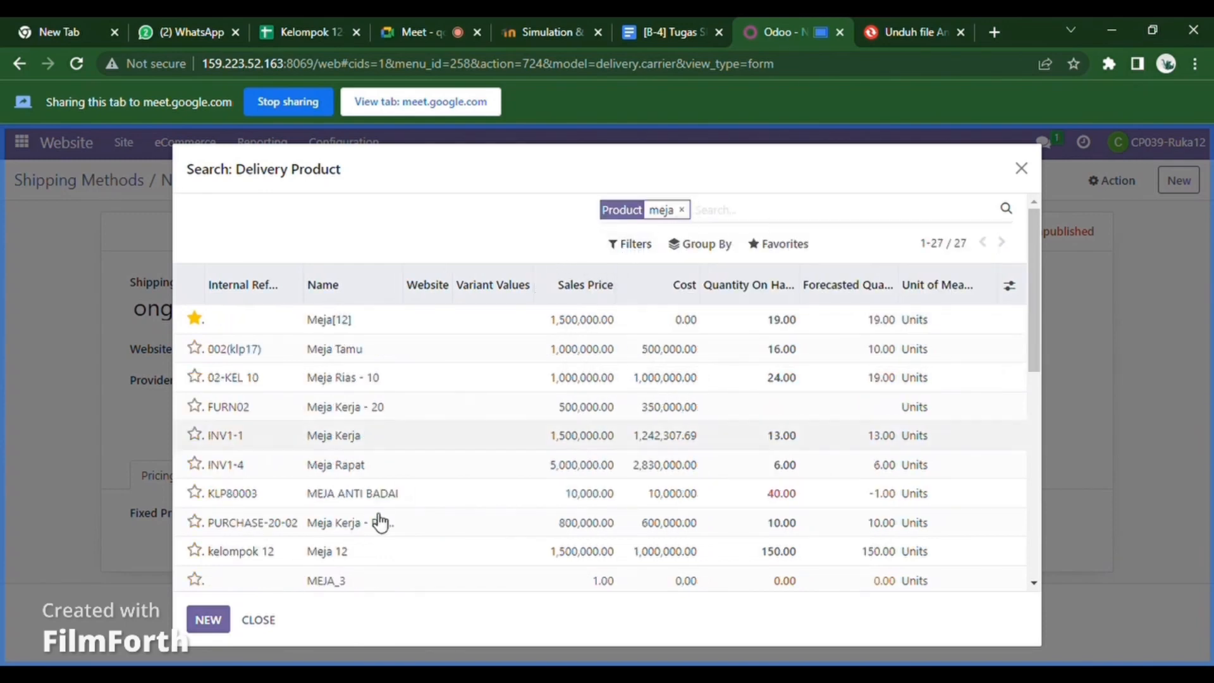
left_click(338, 554)
left_click(816, 392)
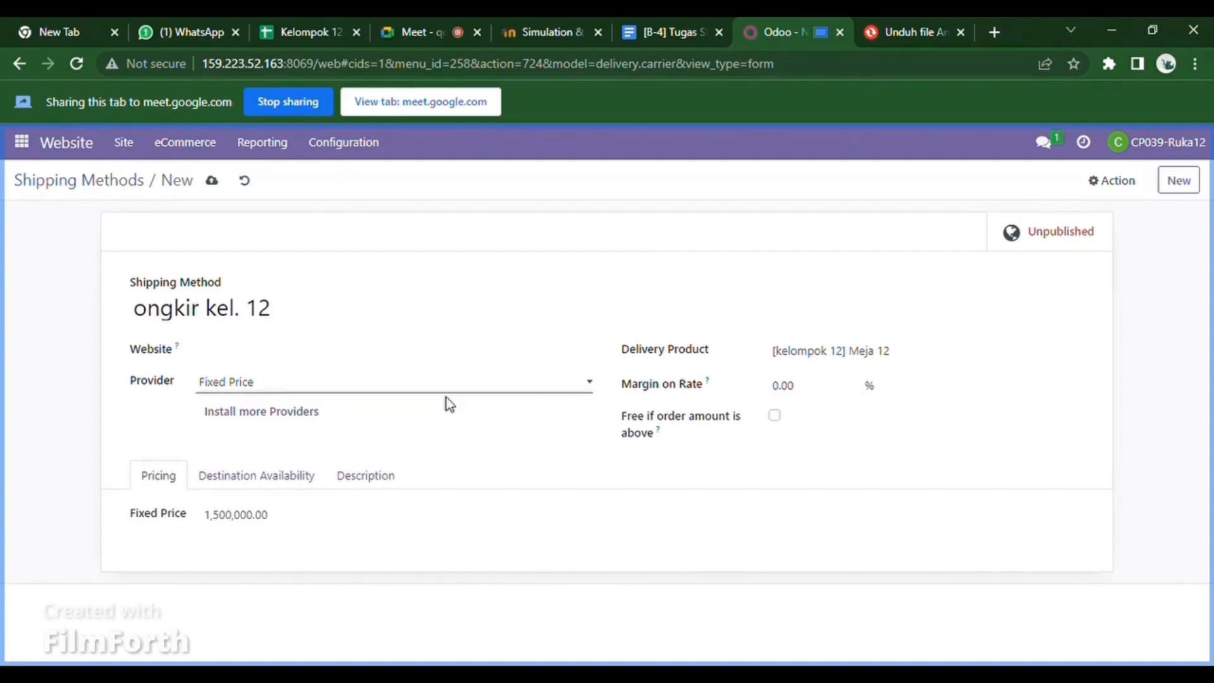
- Set the fixed price to 1,700,000.00, save, and publish the shipping method
left_click(273, 514)
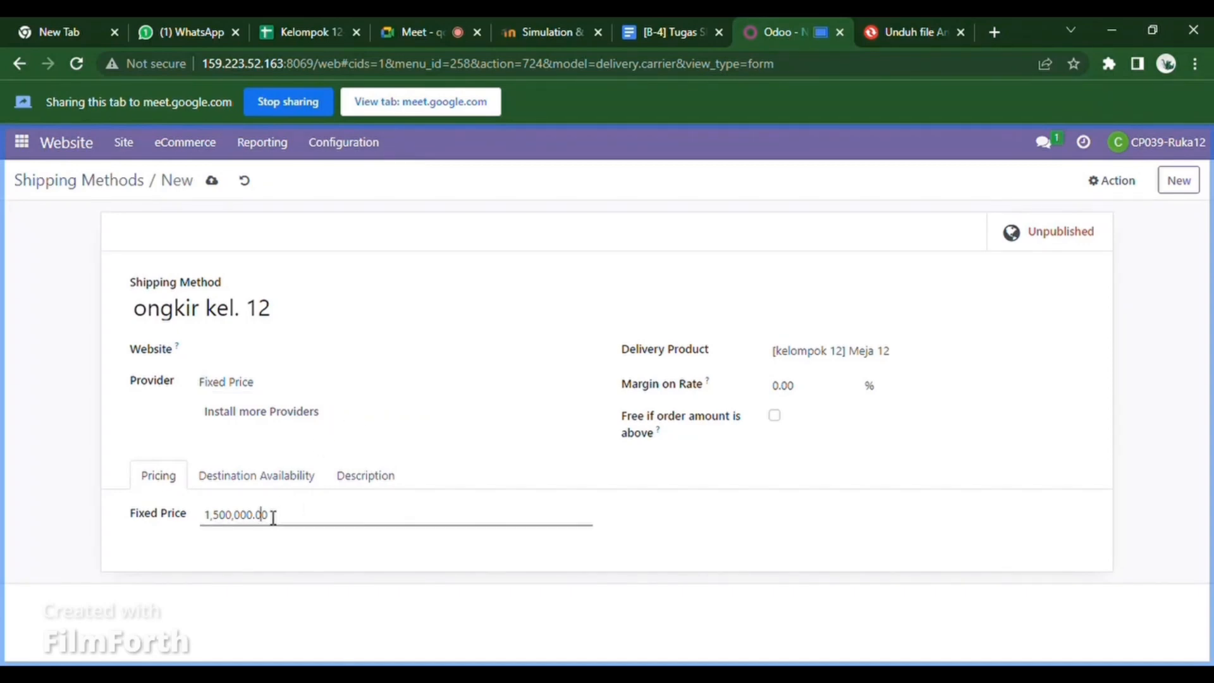
left_click(228, 525)
key("BackSpace")
type("7")
left_click(212, 182)
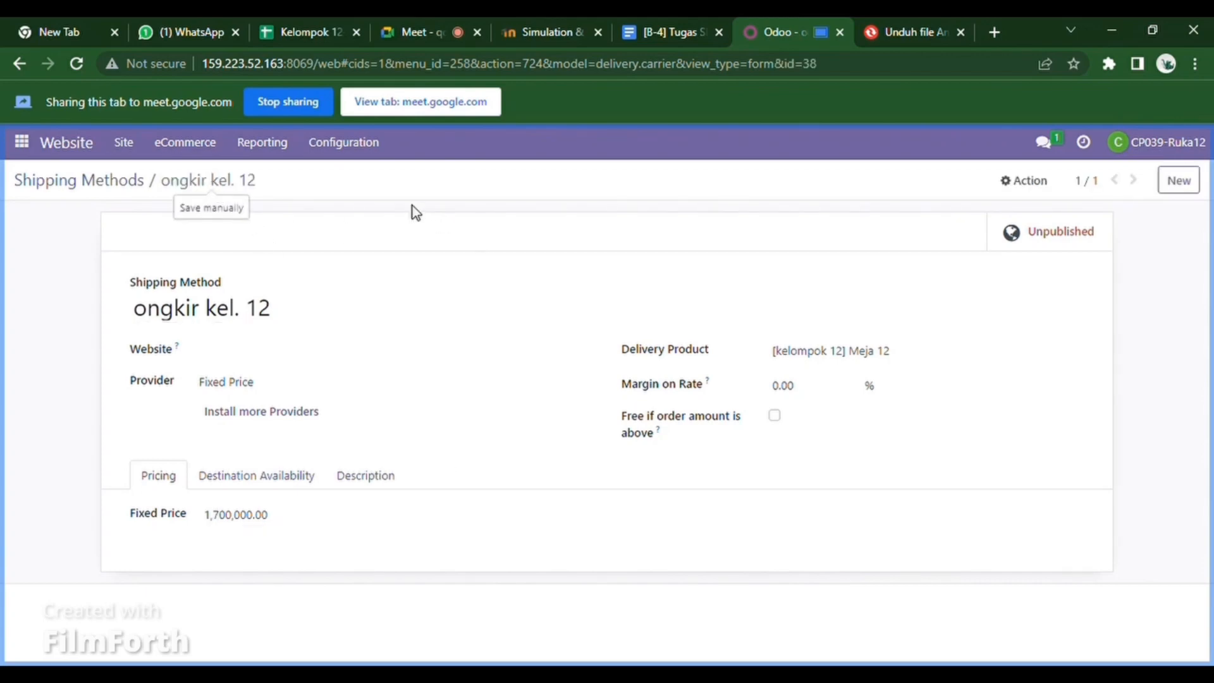
left_click(1073, 246)
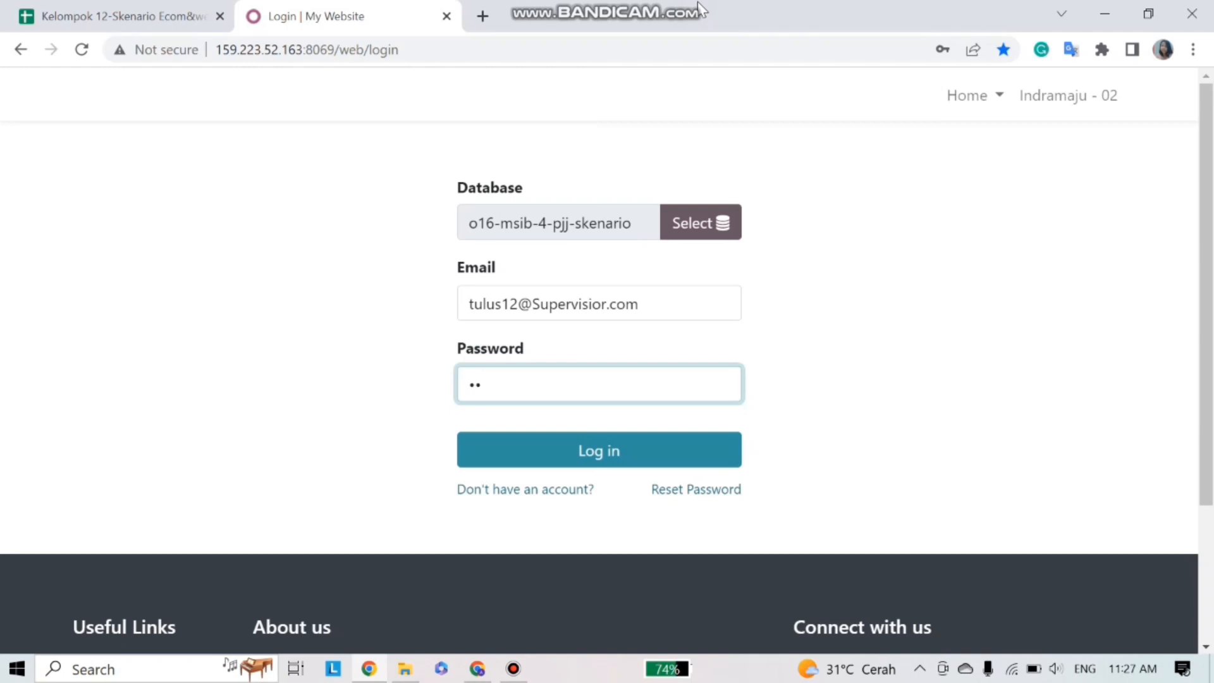
- Sign in as the supervisor and open the Website app's eCommerce product catalogue
left_click(541, 456)
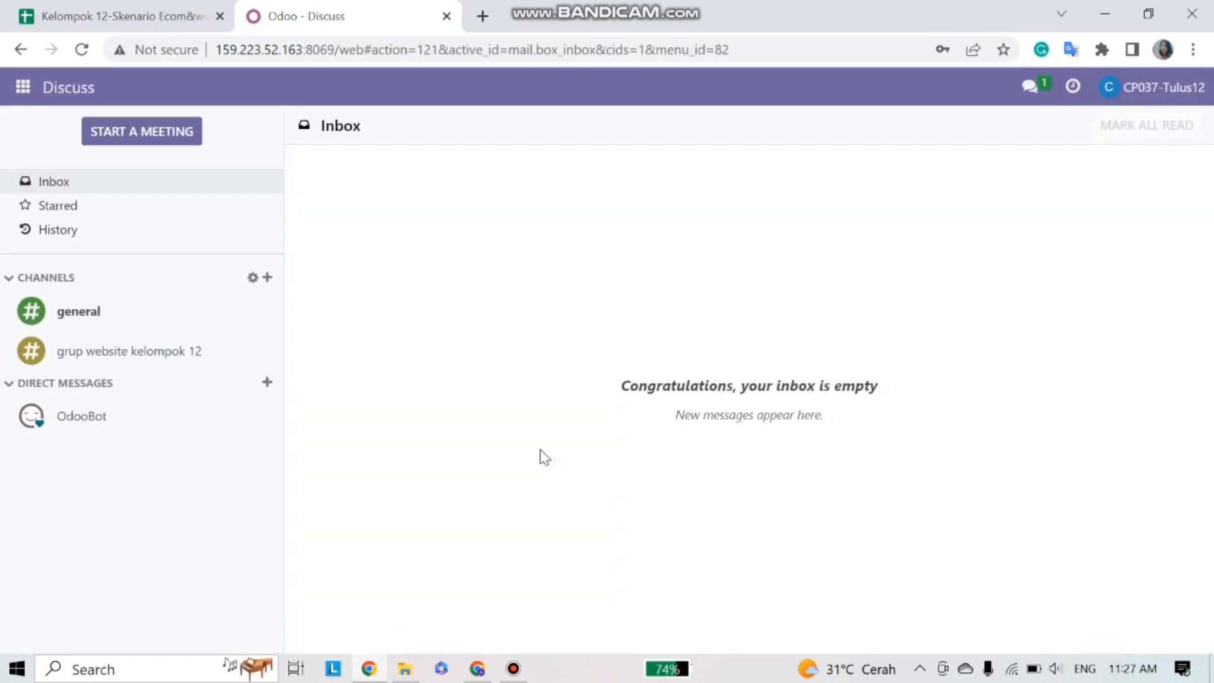
left_click(22, 87)
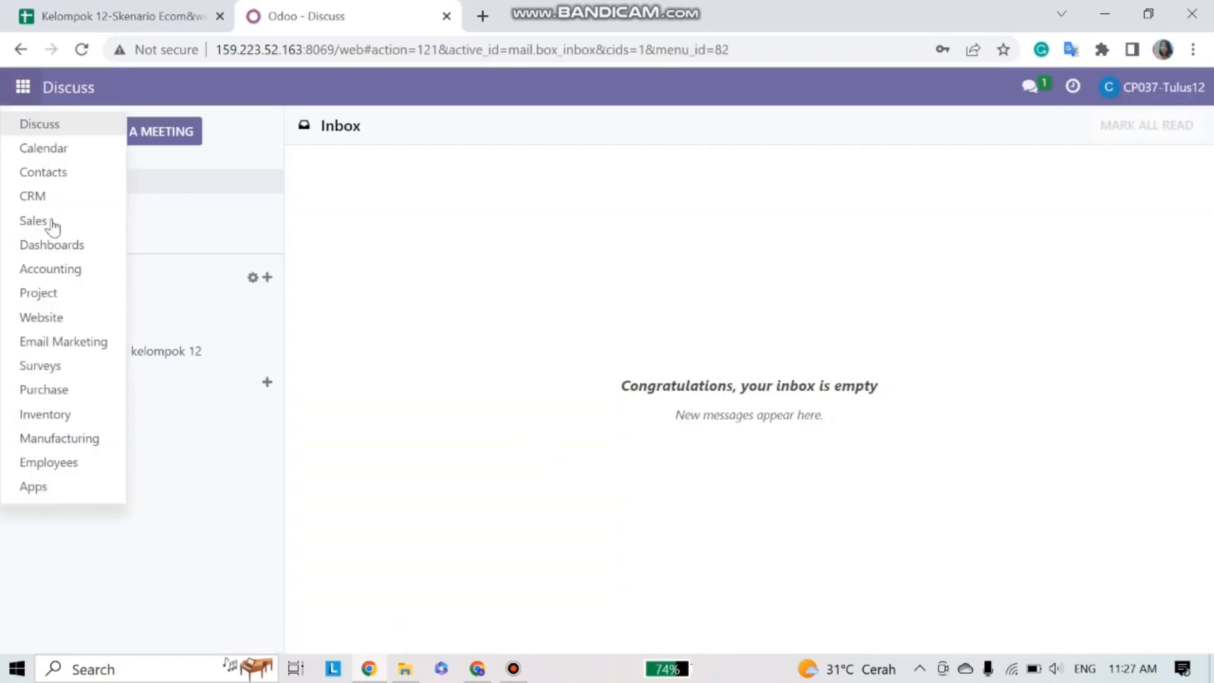
left_click(59, 318)
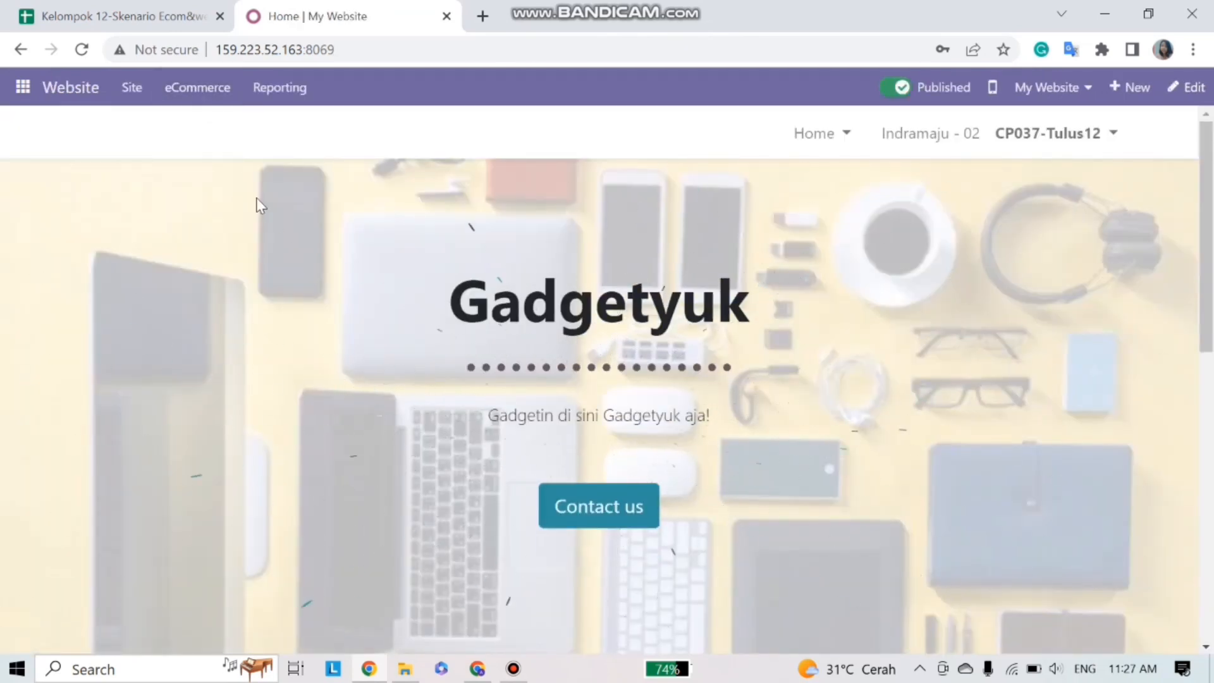
left_click(209, 93)
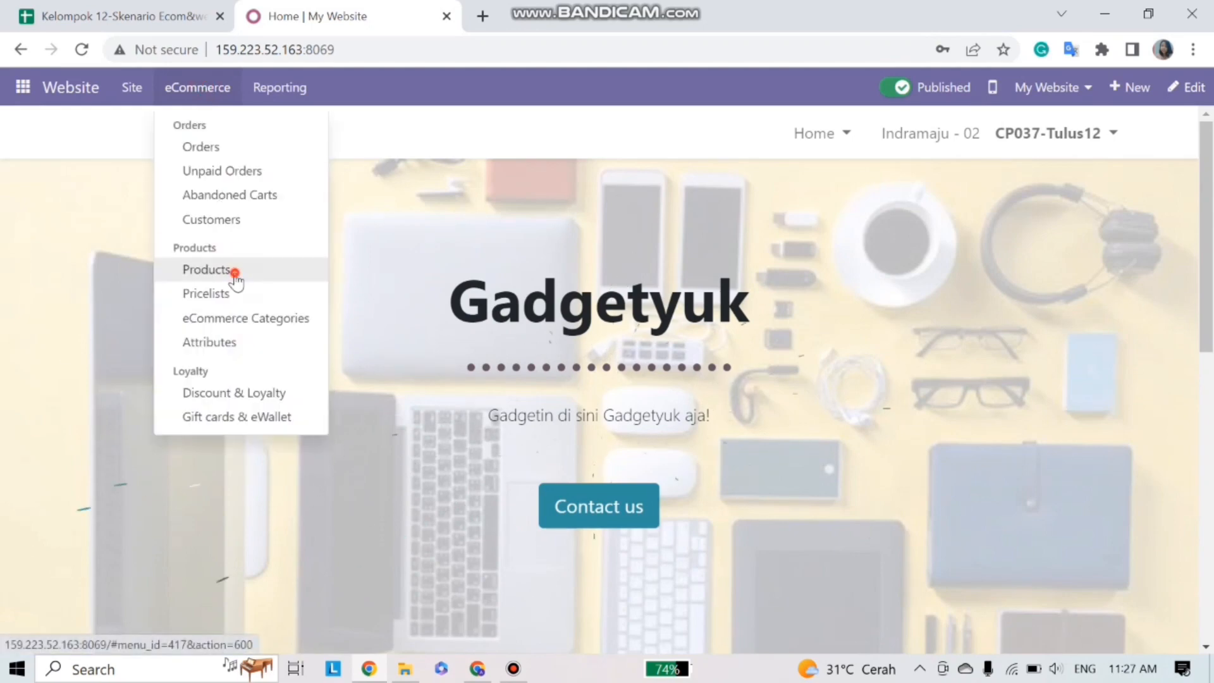
left_click(234, 273)
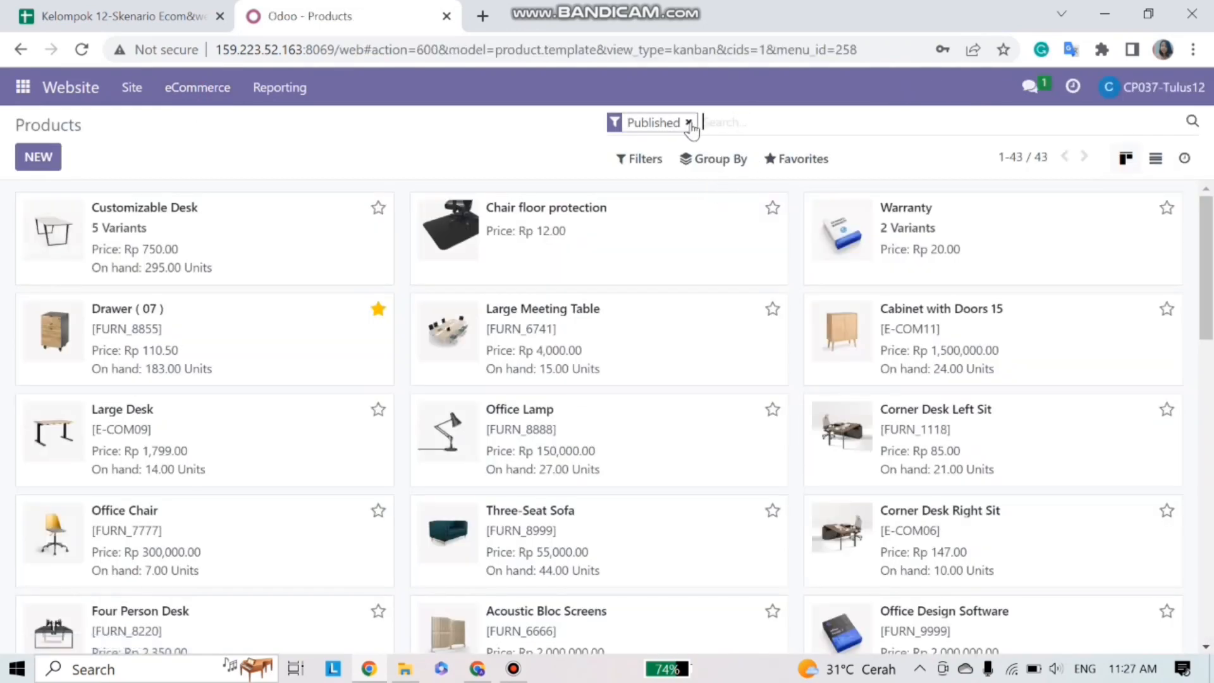
- Remove the Published filter and search the catalogue for 12
left_click(691, 122)
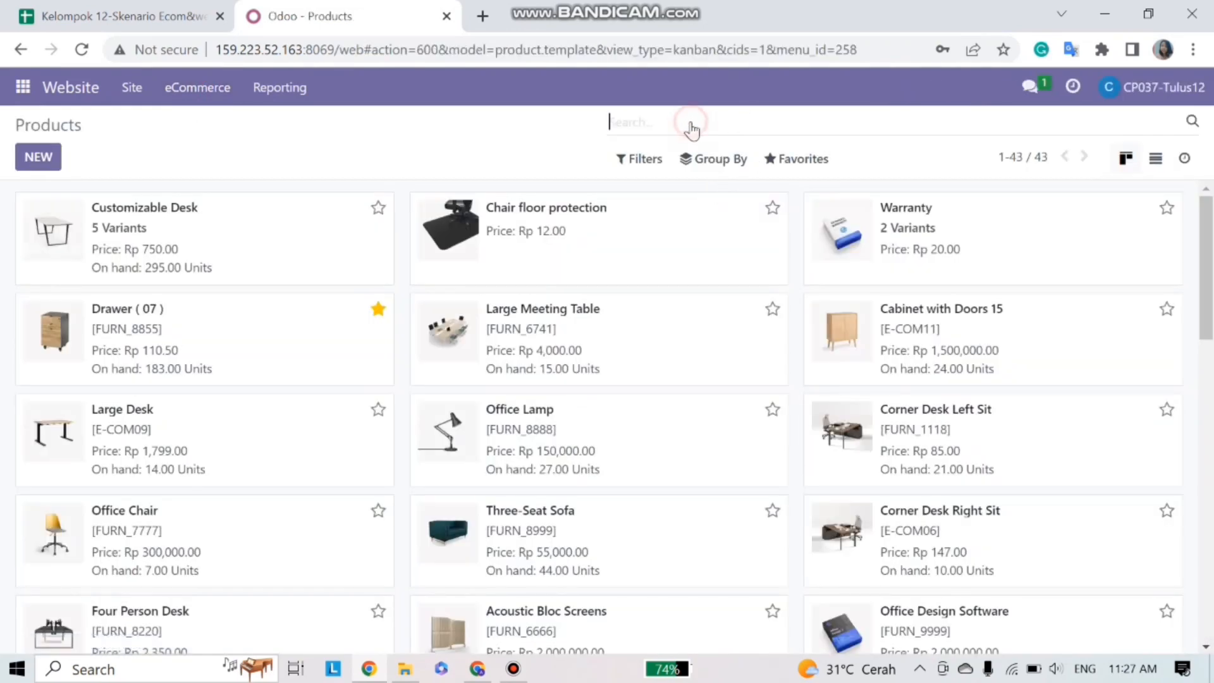
type("12")
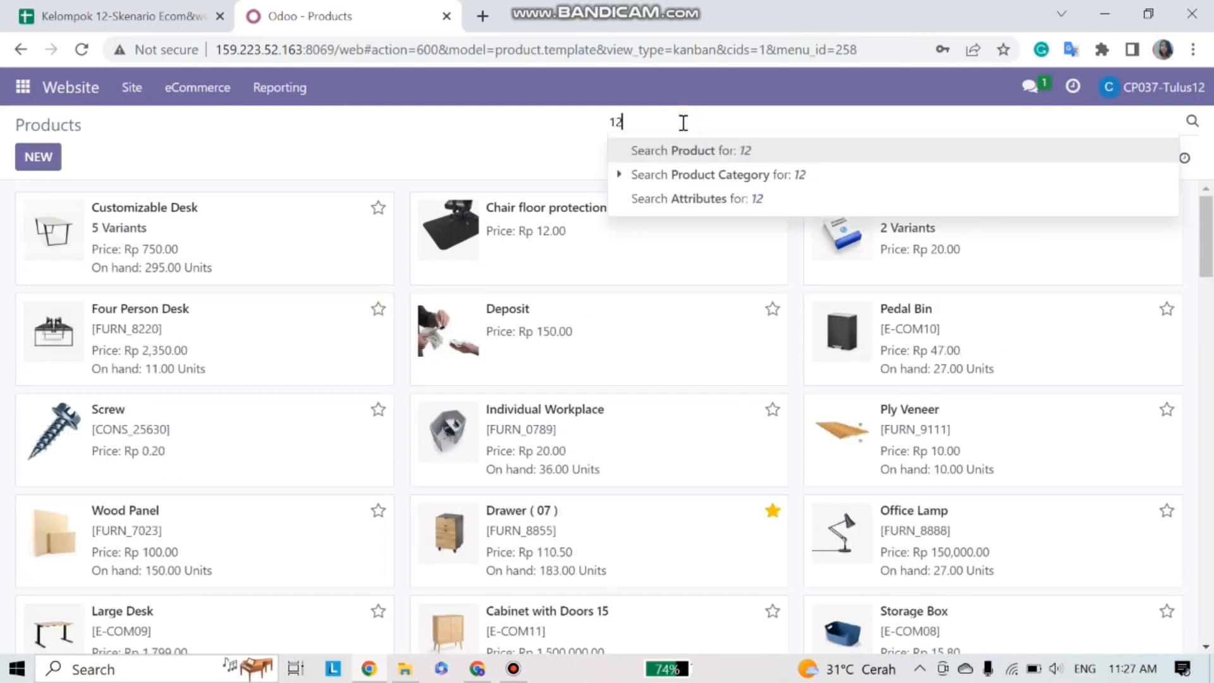
key("Return")
left_click(120, 16)
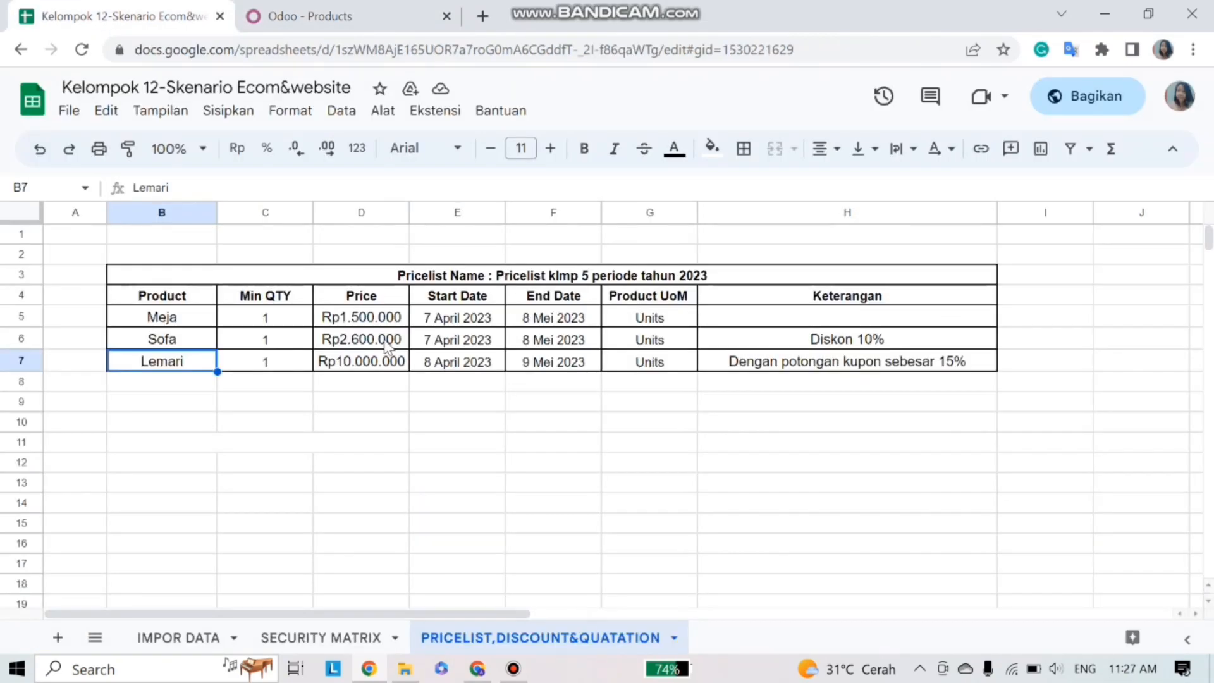
left_click(191, 318)
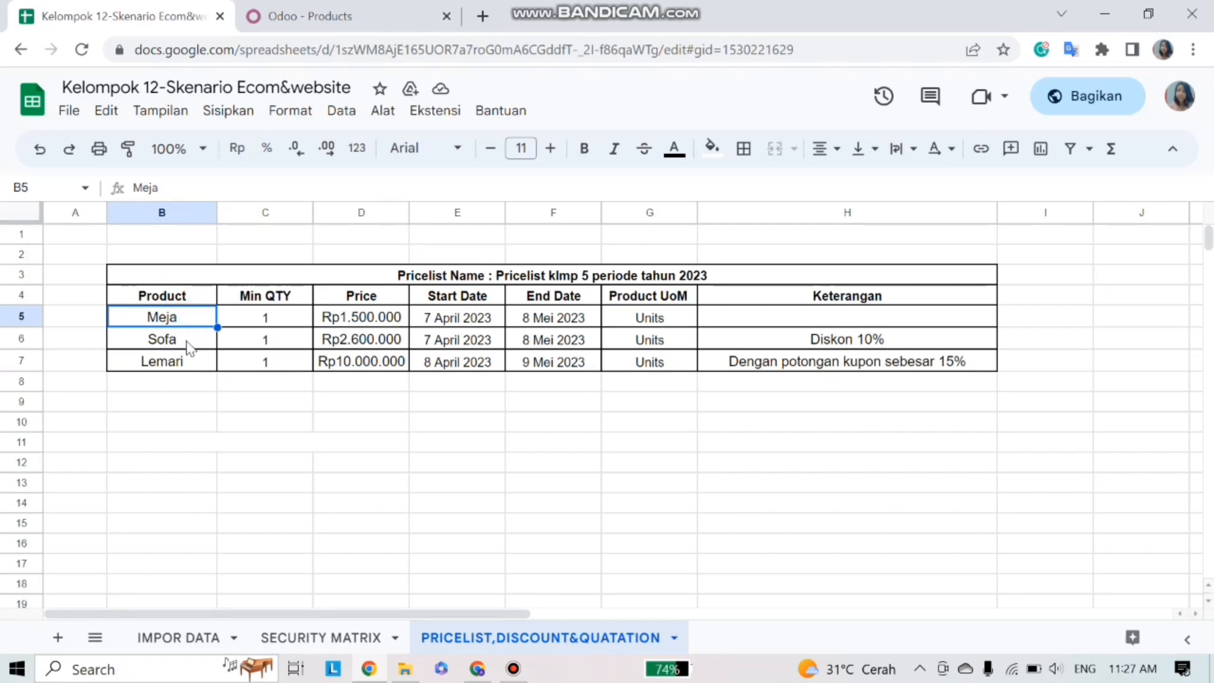
left_click(188, 345)
left_click(184, 366)
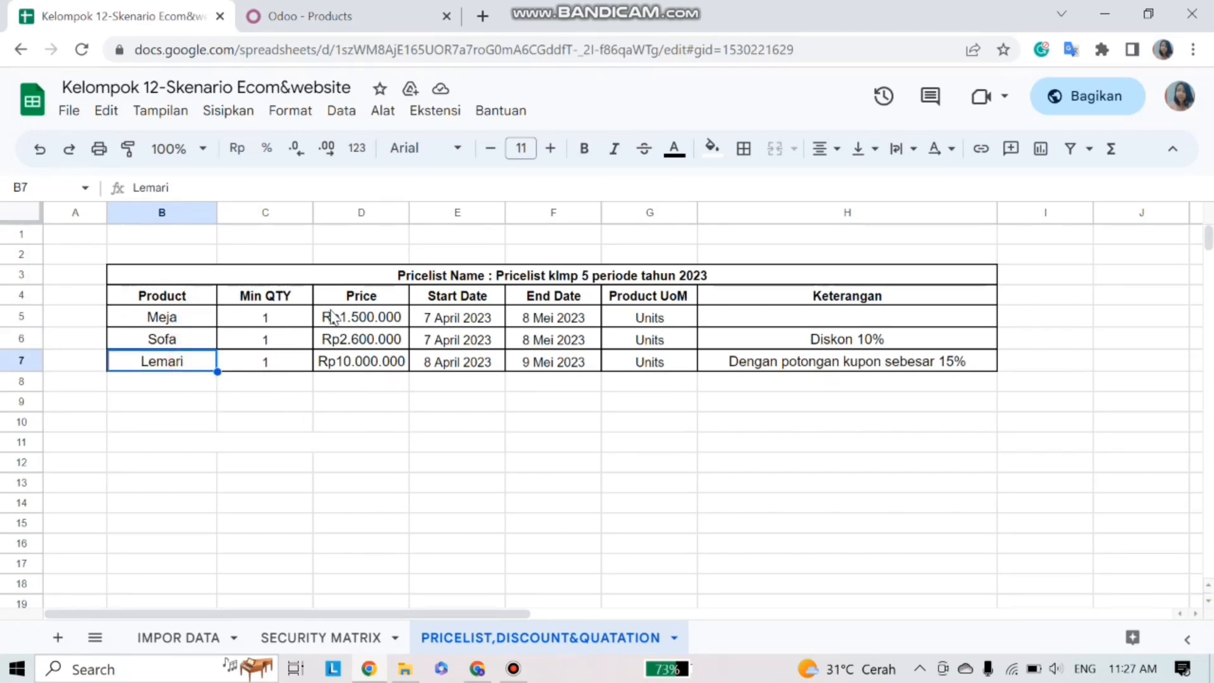
left_click(357, 16)
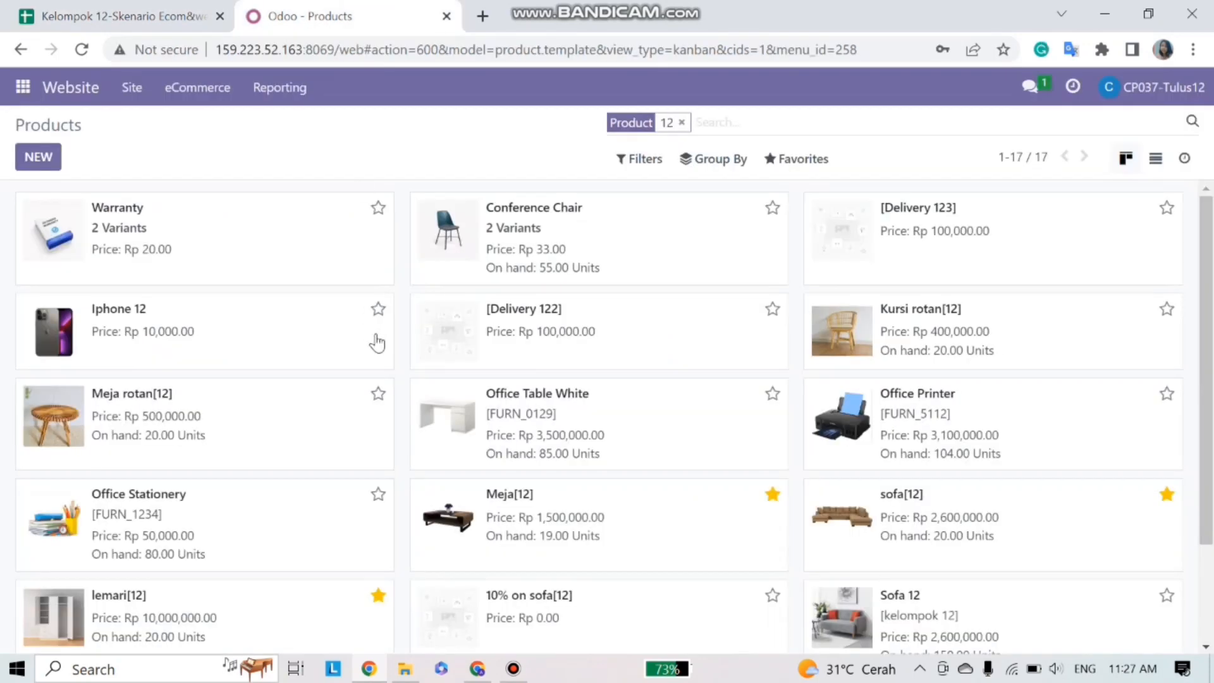
scroll(367, 354, "down", 2)
left_click(230, 481)
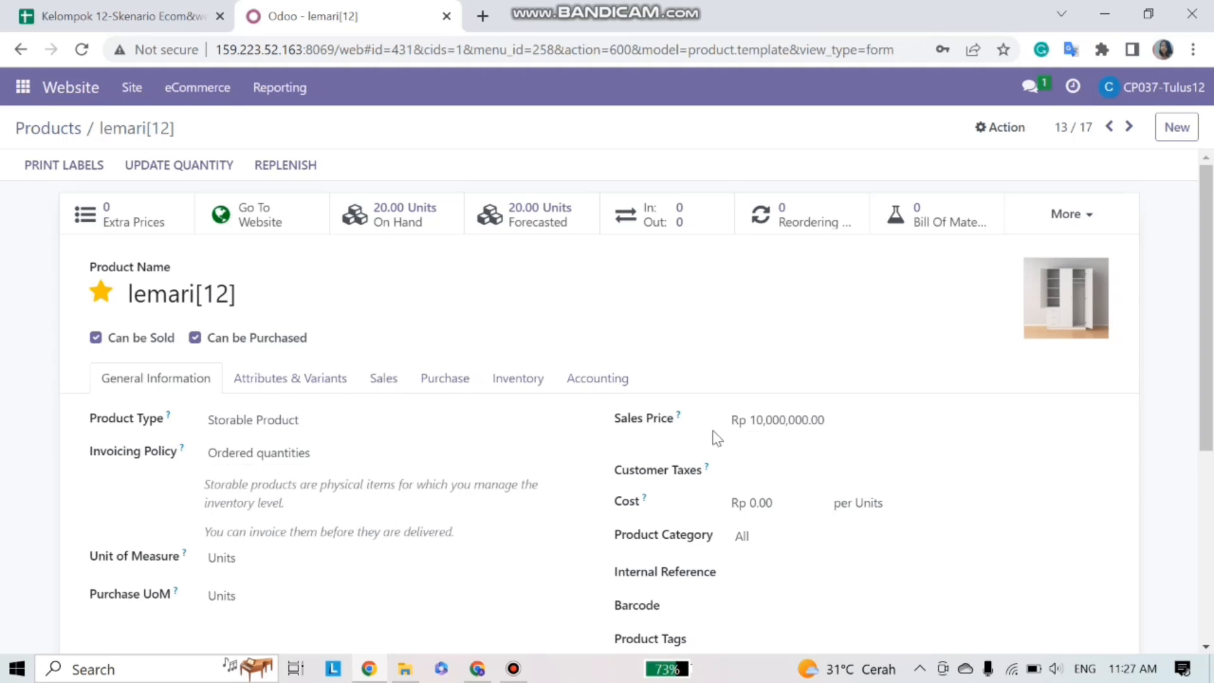
scroll(709, 427, "down", 1)
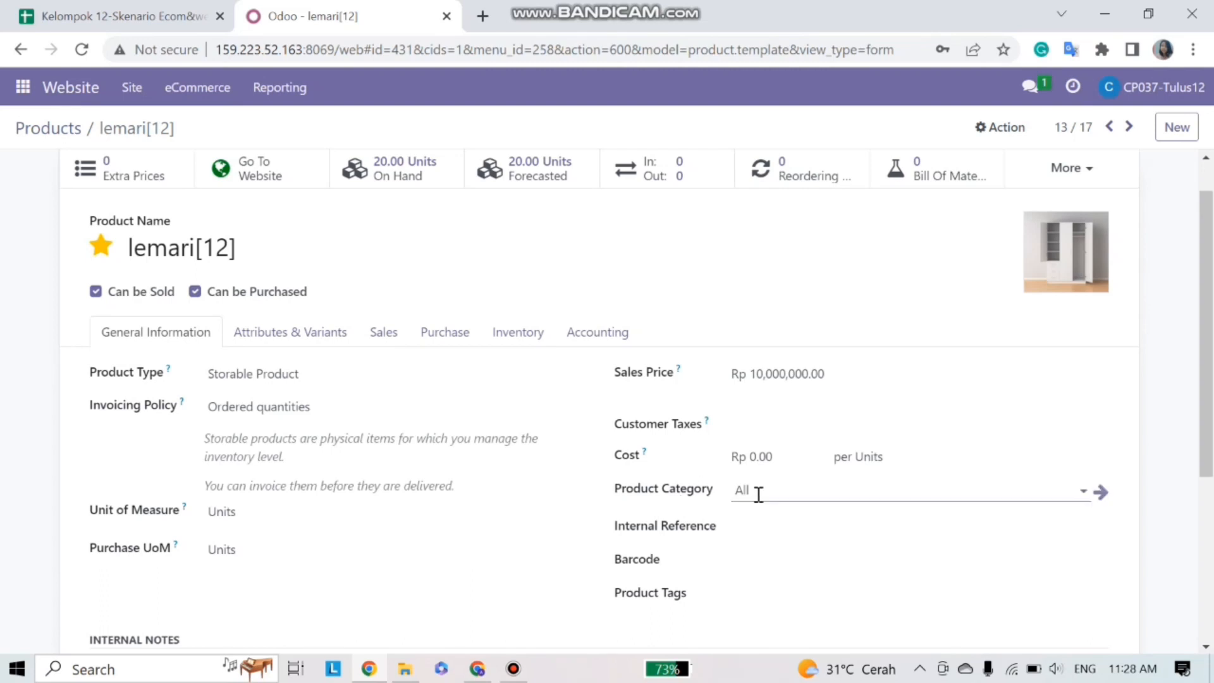
scroll(462, 379, "up", 1)
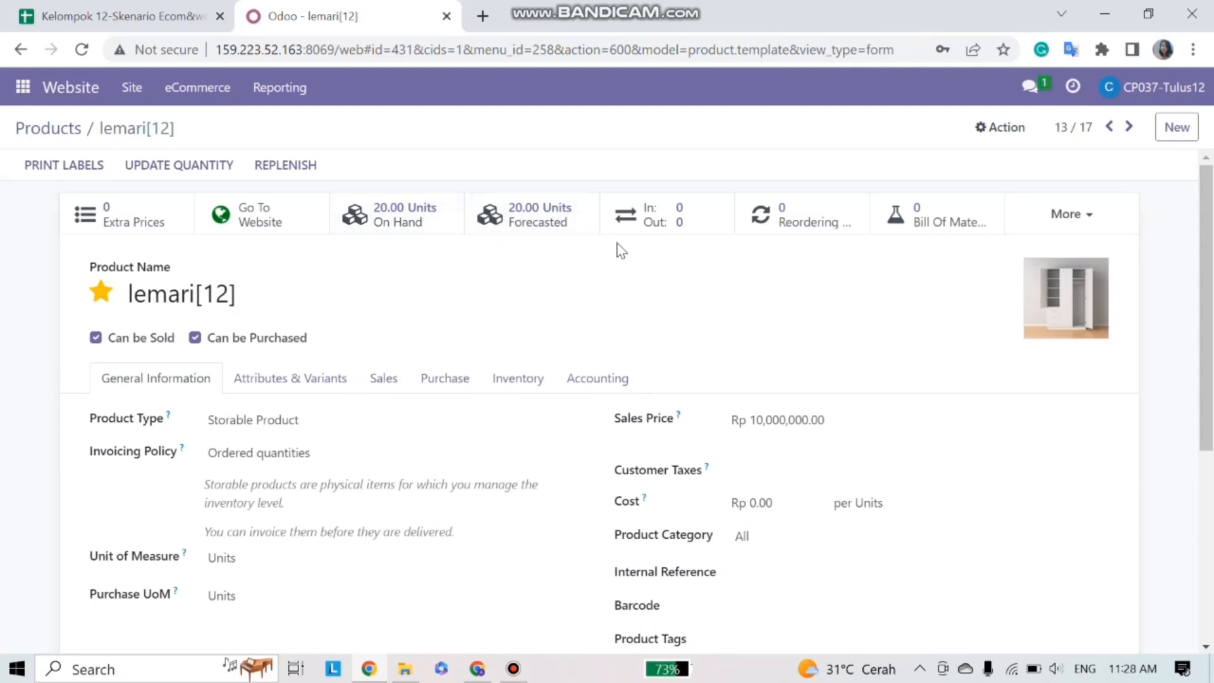
left_click(70, 137)
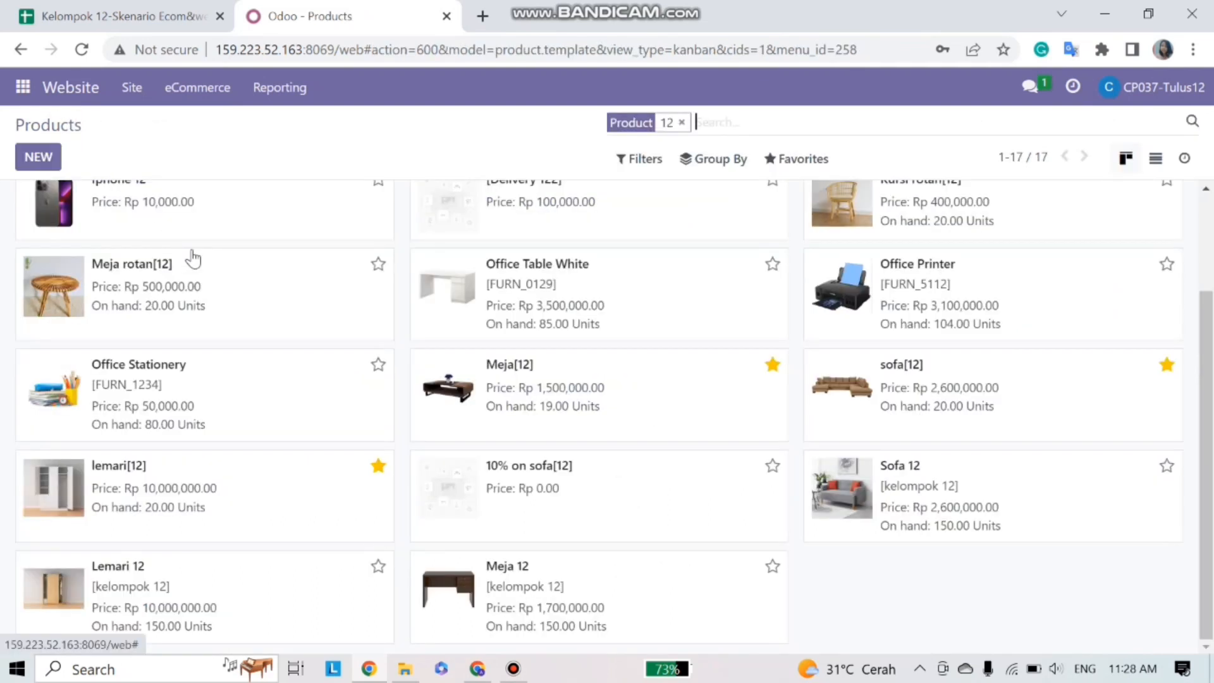
left_click(552, 409)
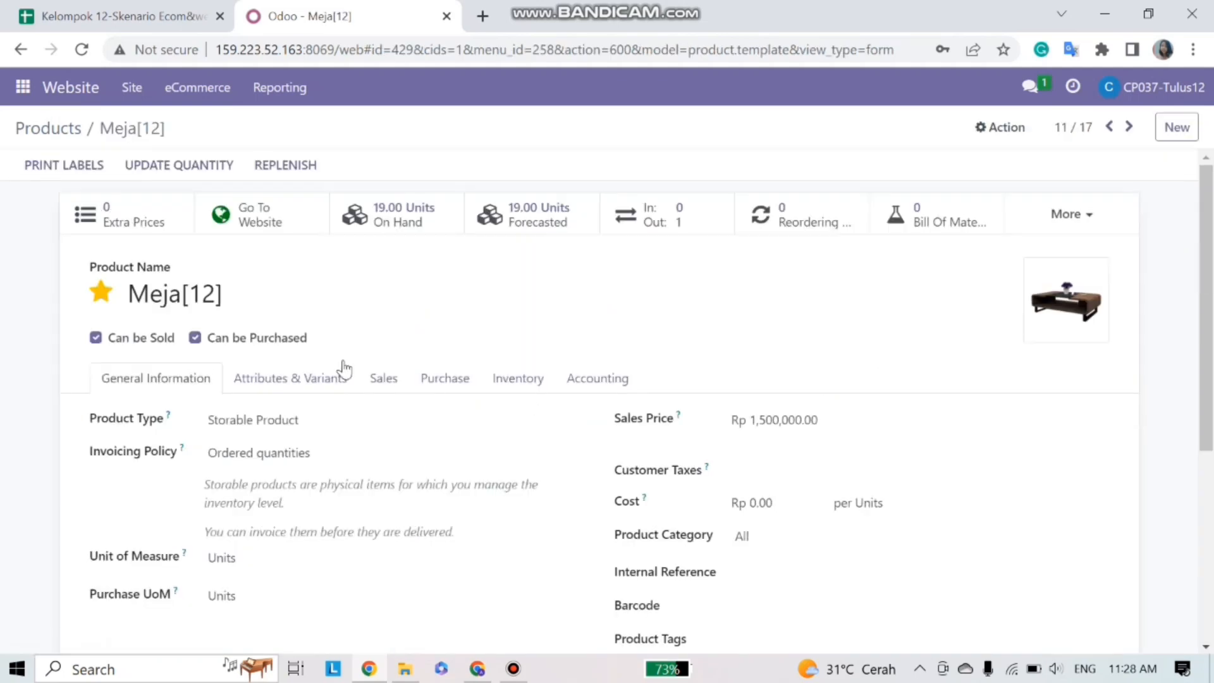
scroll(474, 377, "down", 1)
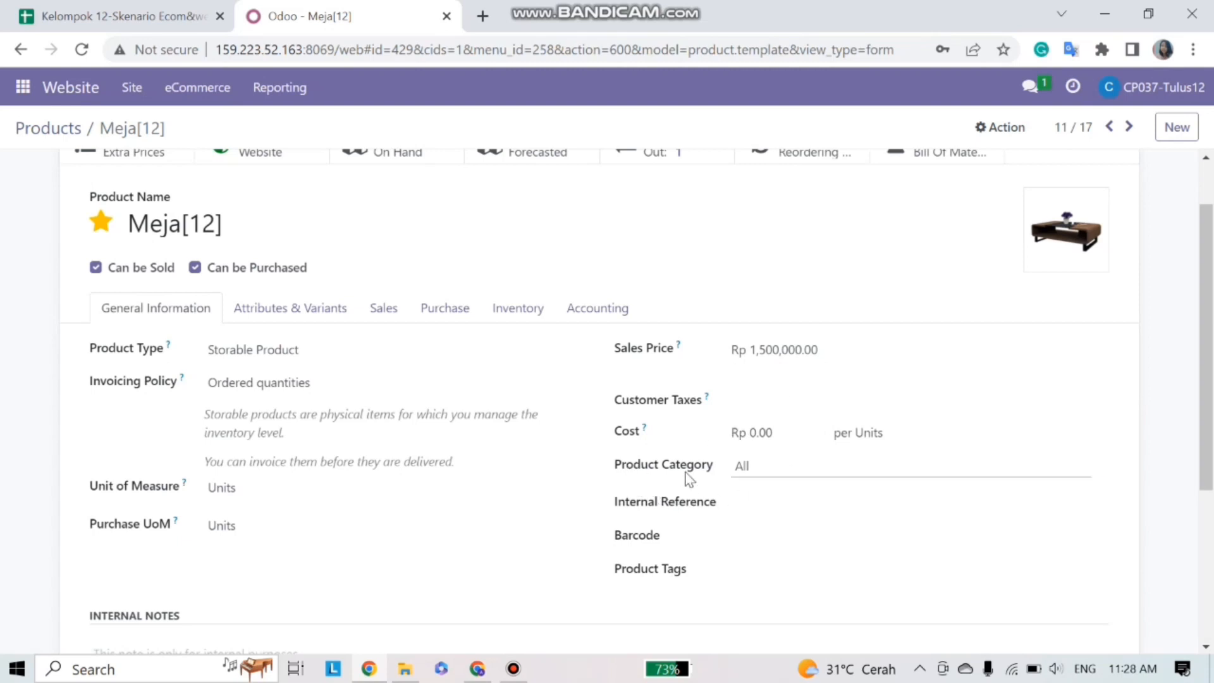
scroll(417, 450, "up", 1)
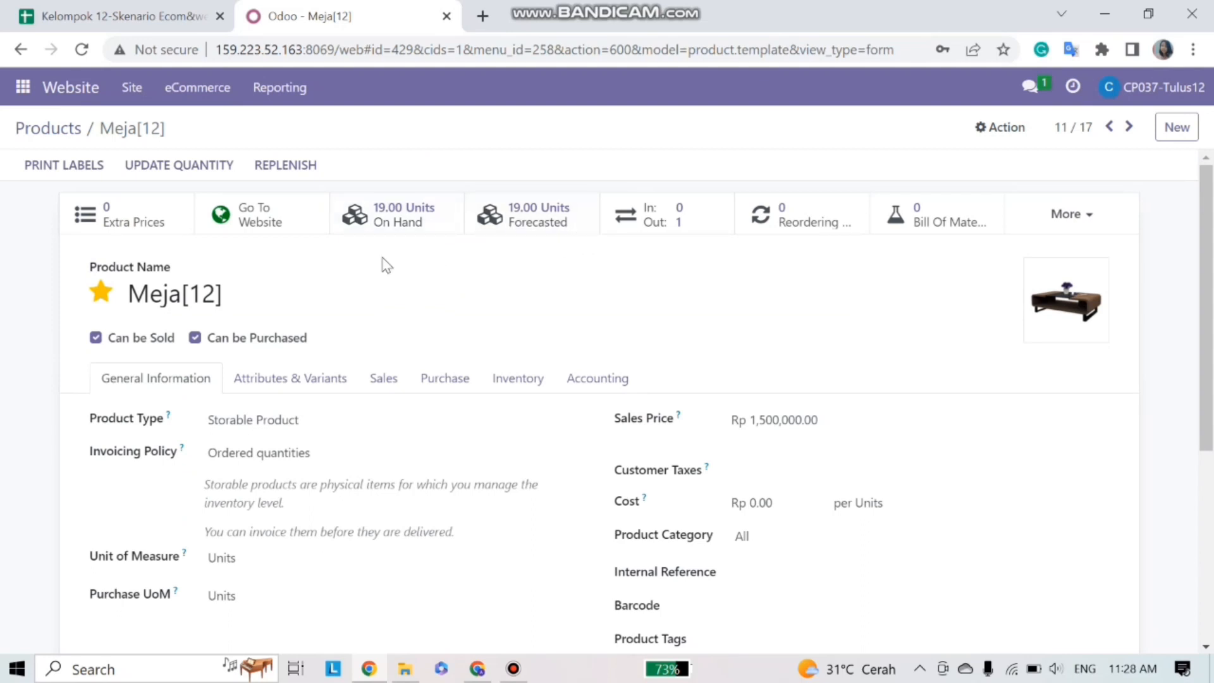
left_click(54, 130)
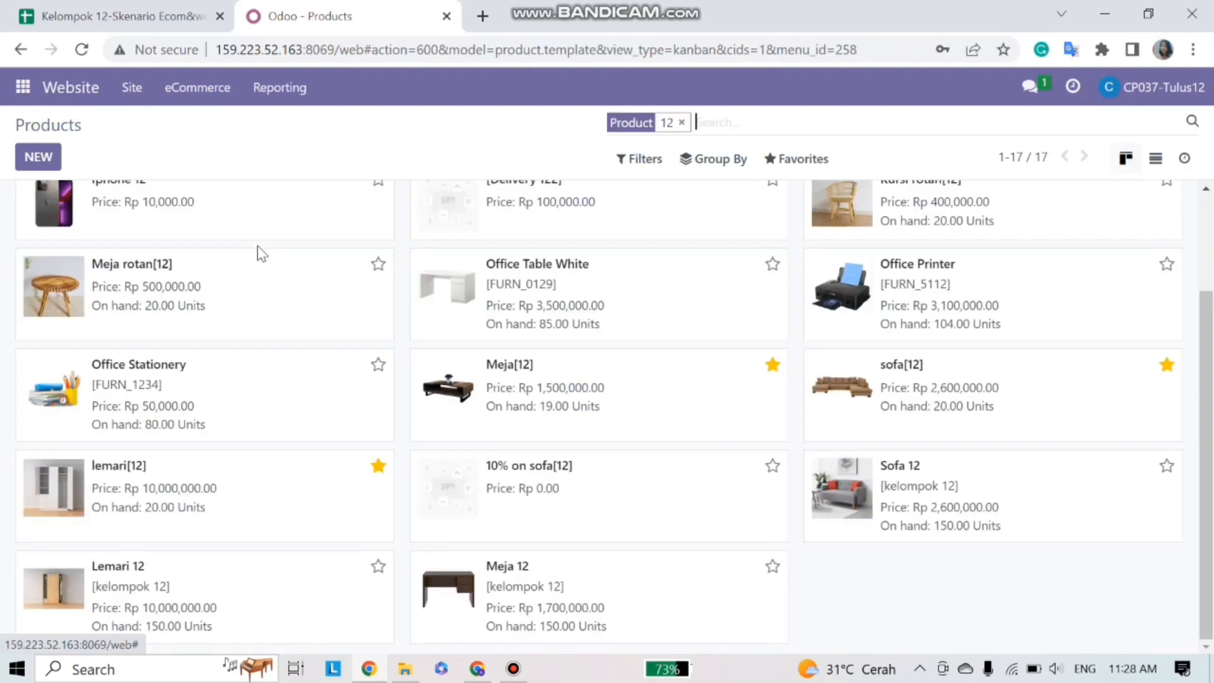
left_click(904, 422)
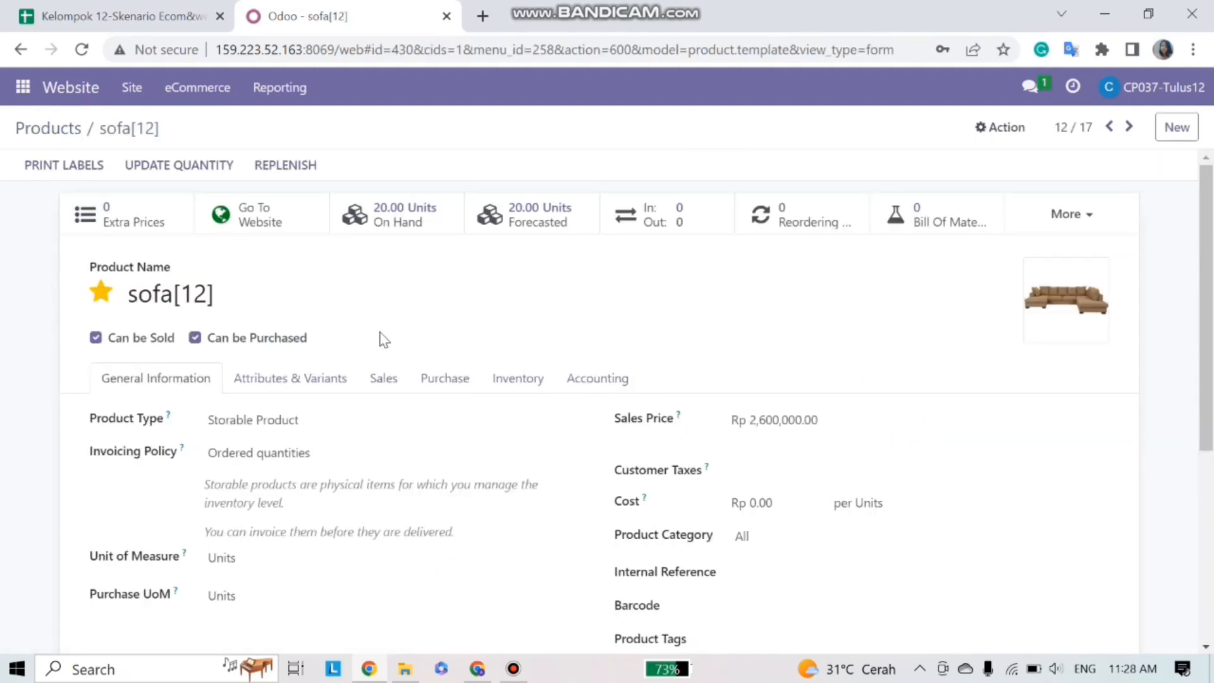
scroll(382, 338, "down", 1)
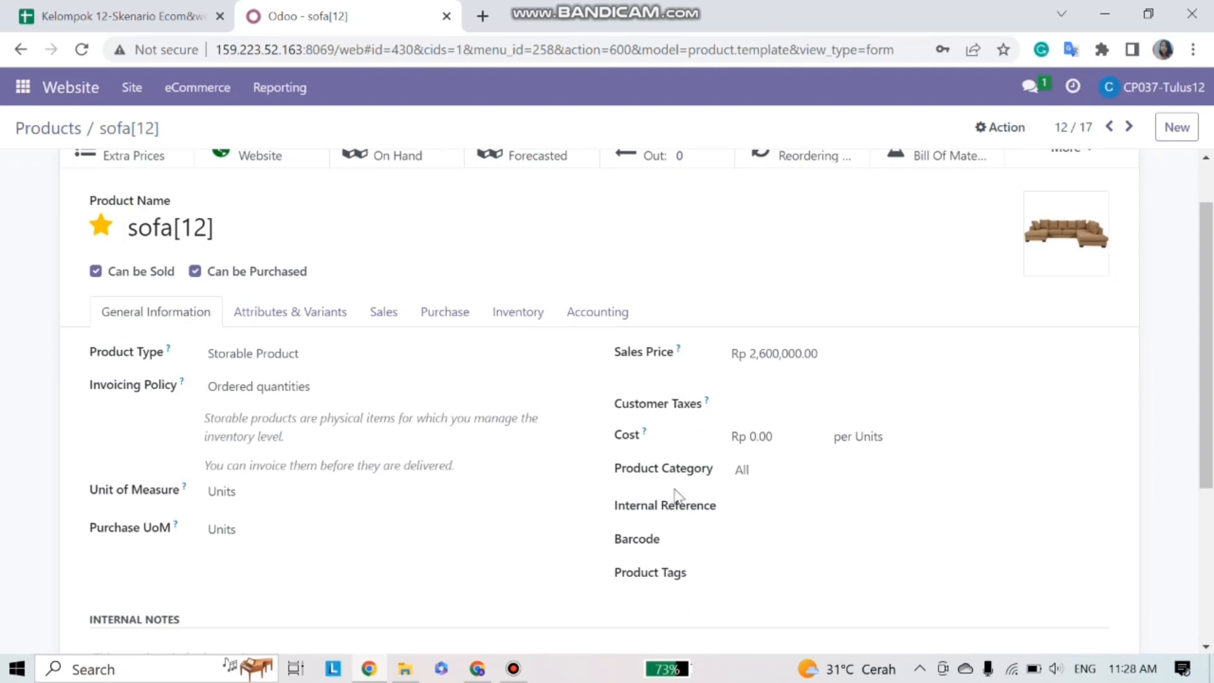
scroll(378, 375, "up", 1)
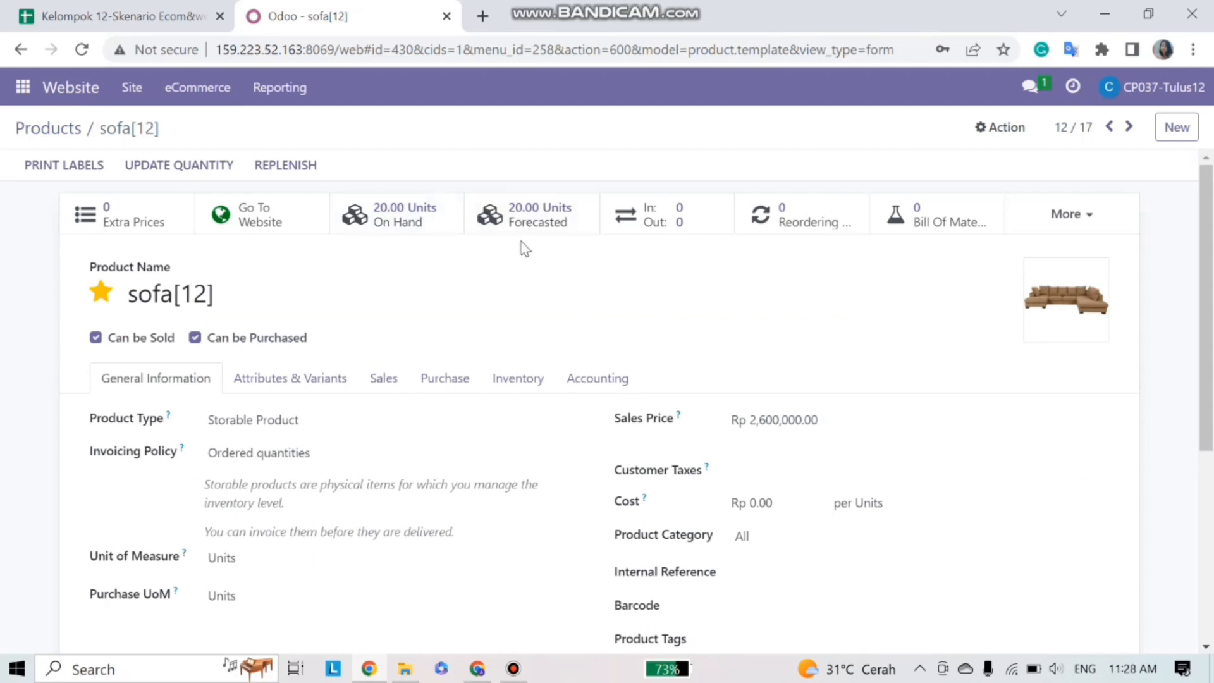
left_click(41, 131)
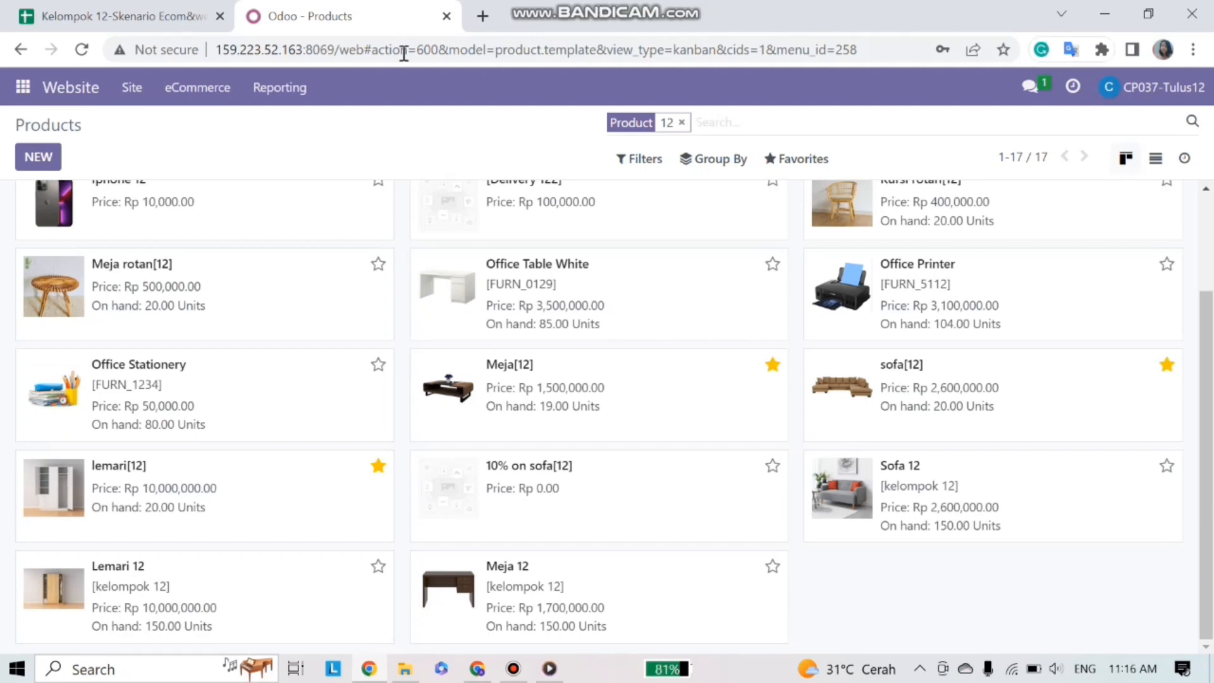
- Post 'produk sudah siap dipasarkan ke customer, terimakasih' in the grup website kelompok 12 Discuss channel
left_click(21, 90)
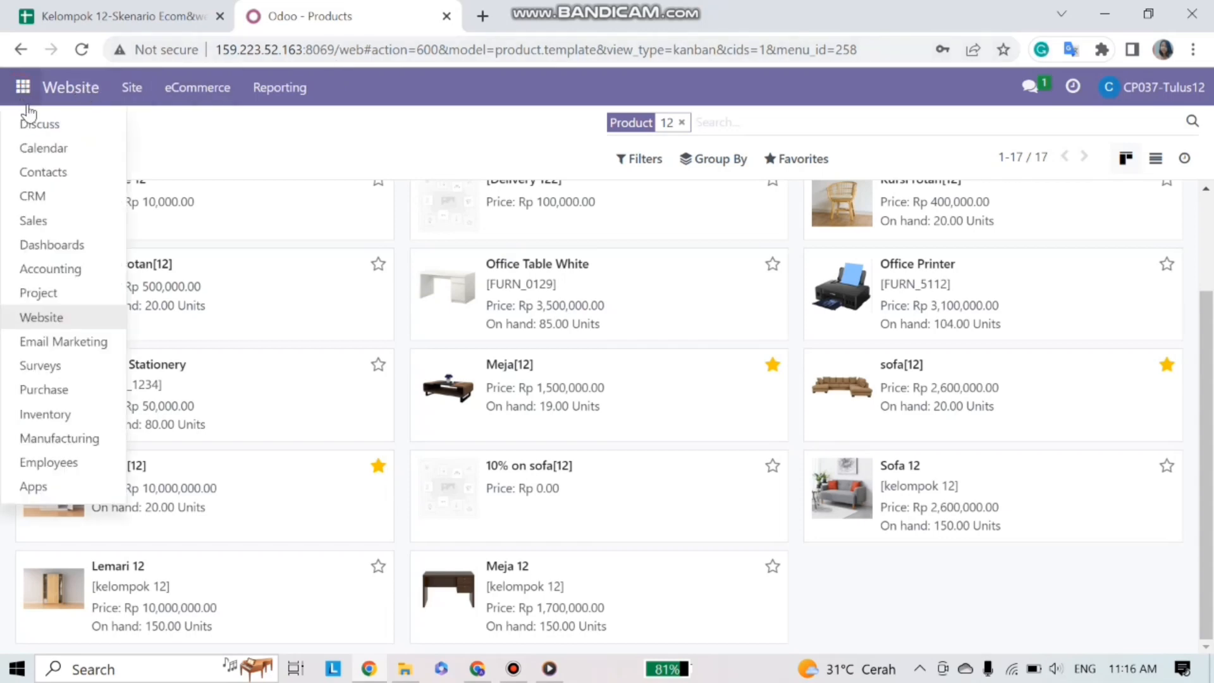
left_click(45, 122)
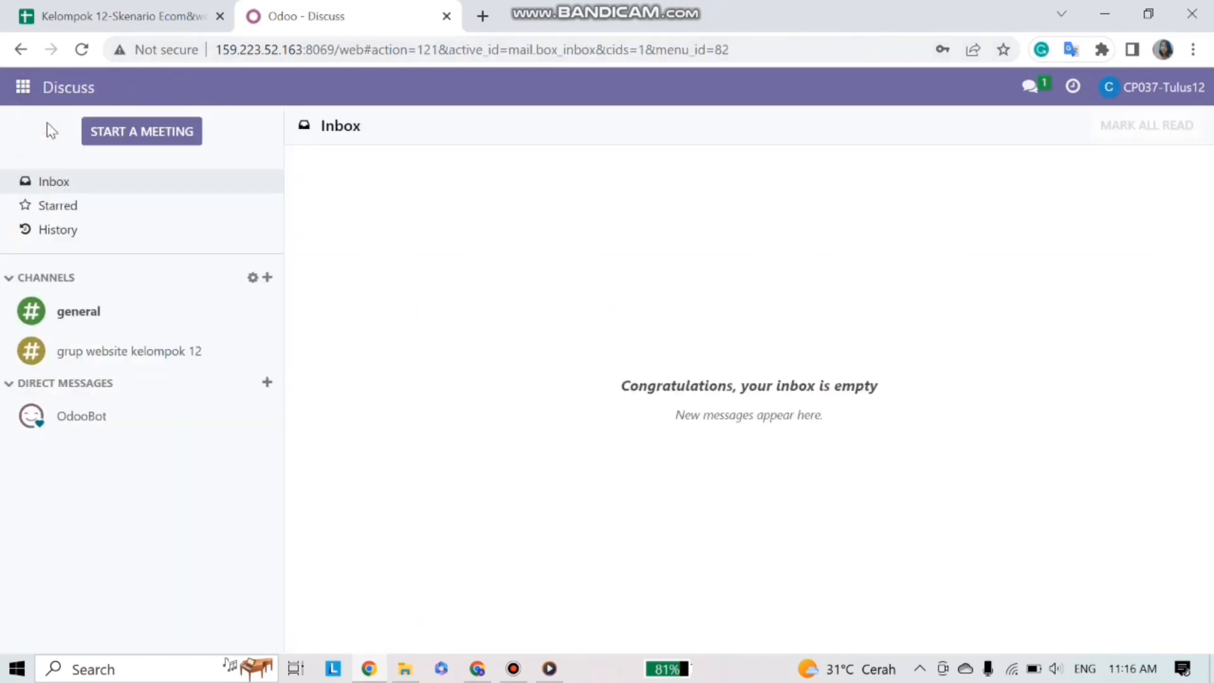
left_click(169, 352)
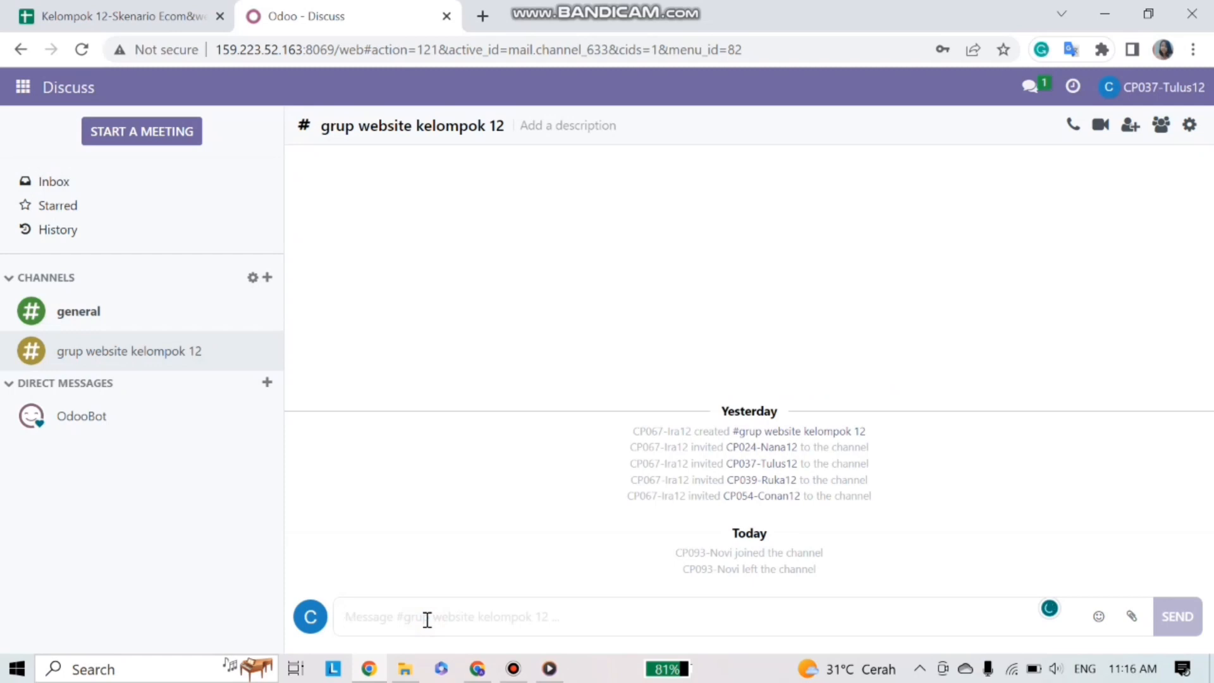
type("produ")
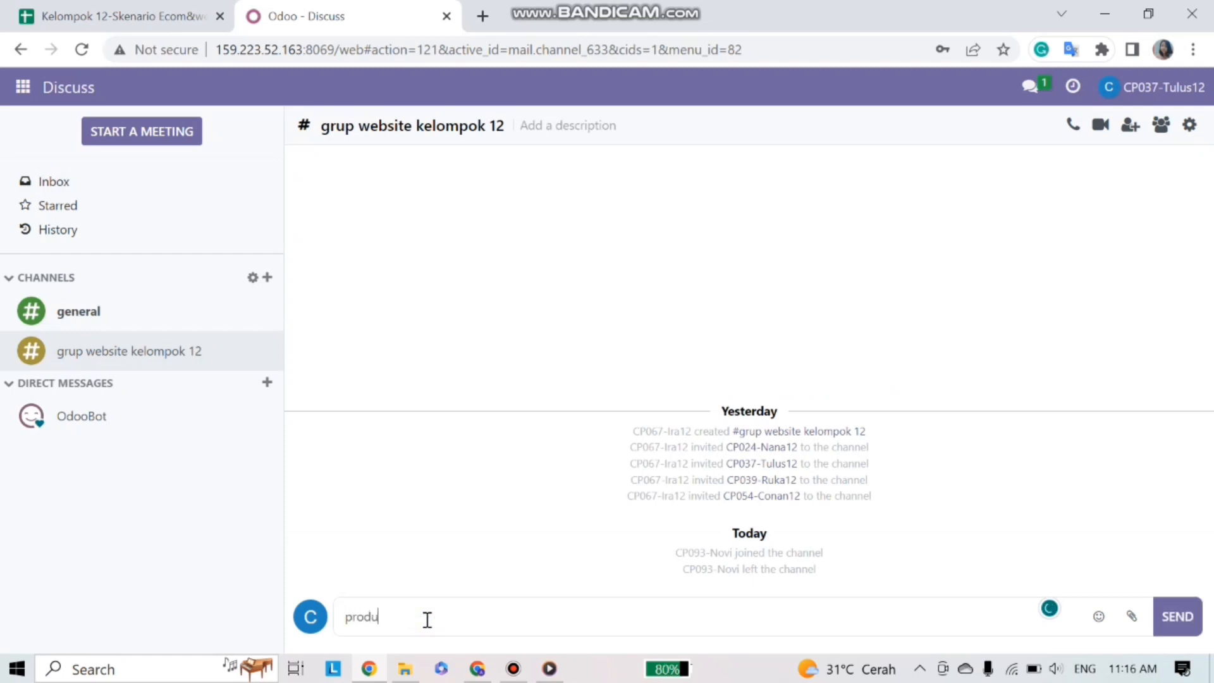
type("k sudah siap dipasar")
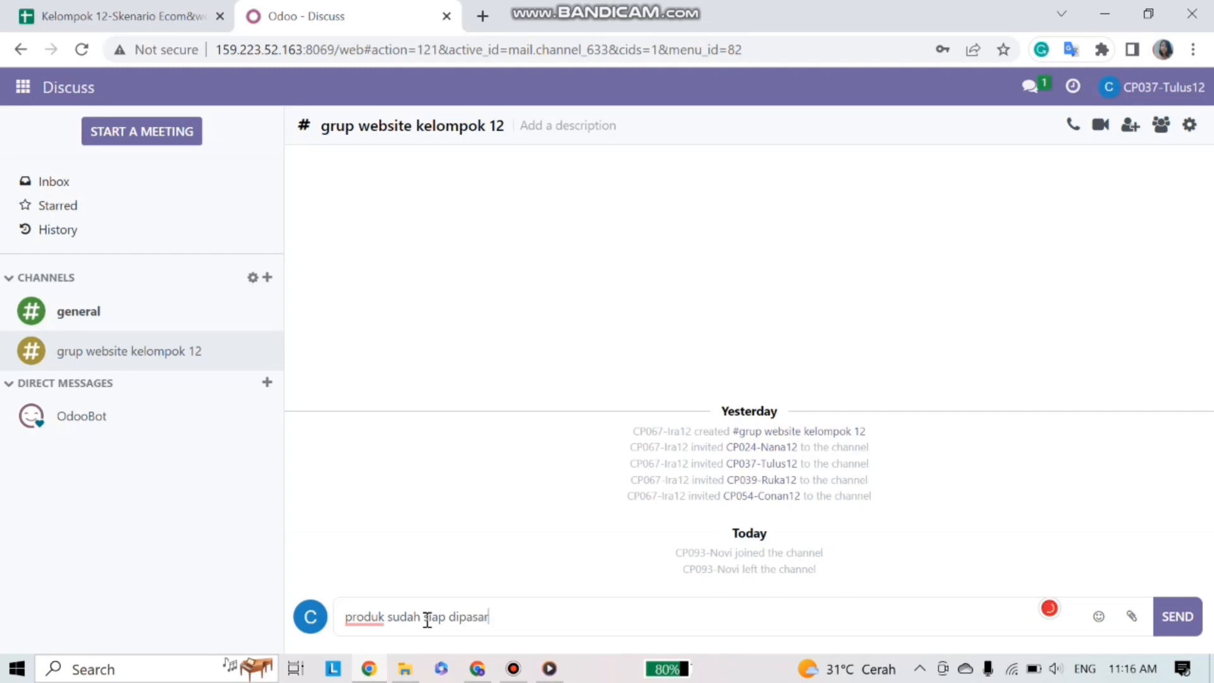
type("kan ke customer, terimakasih")
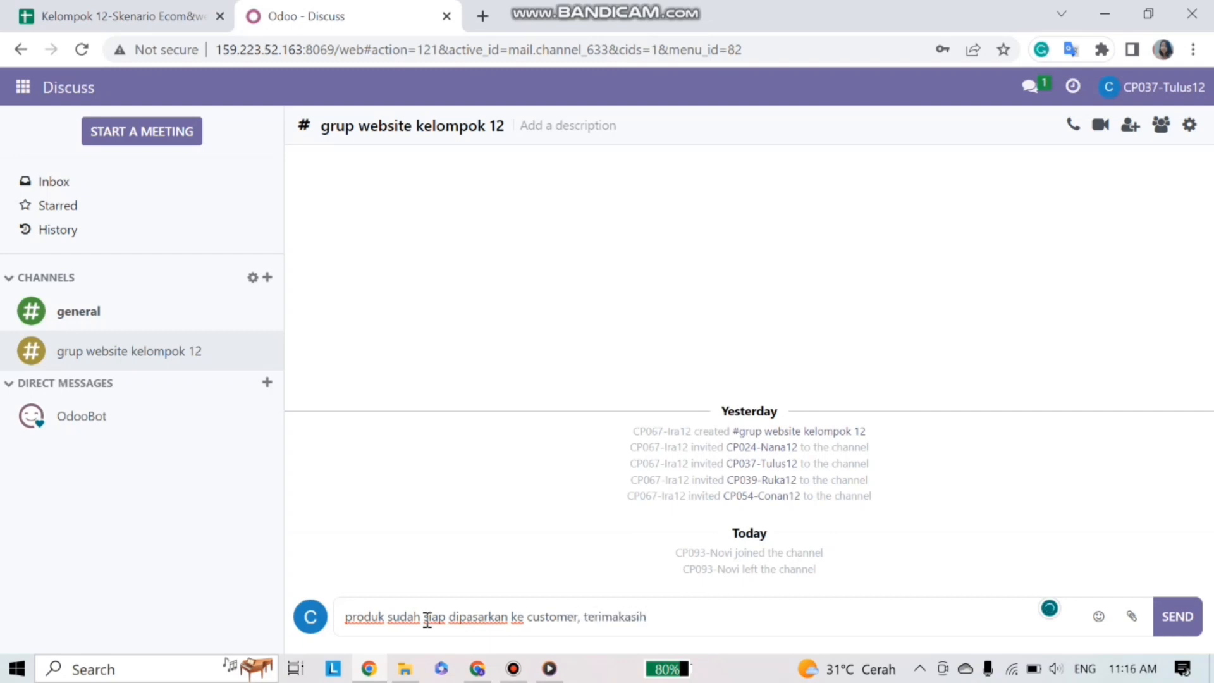
key("Return")
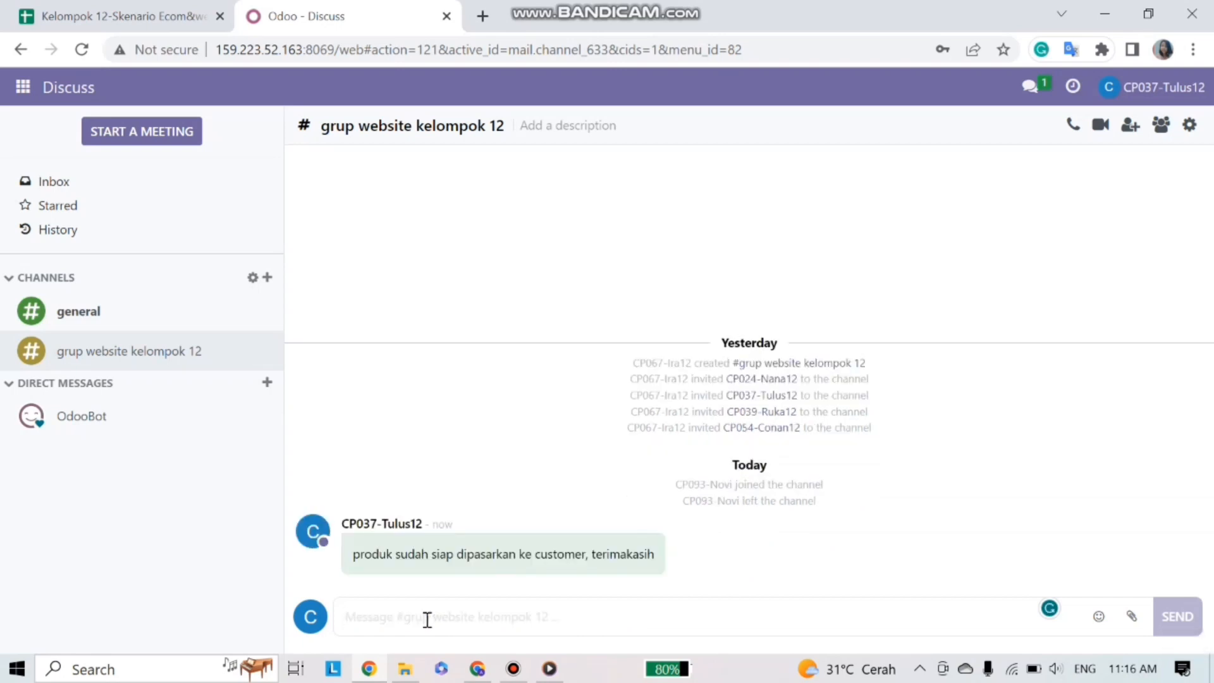
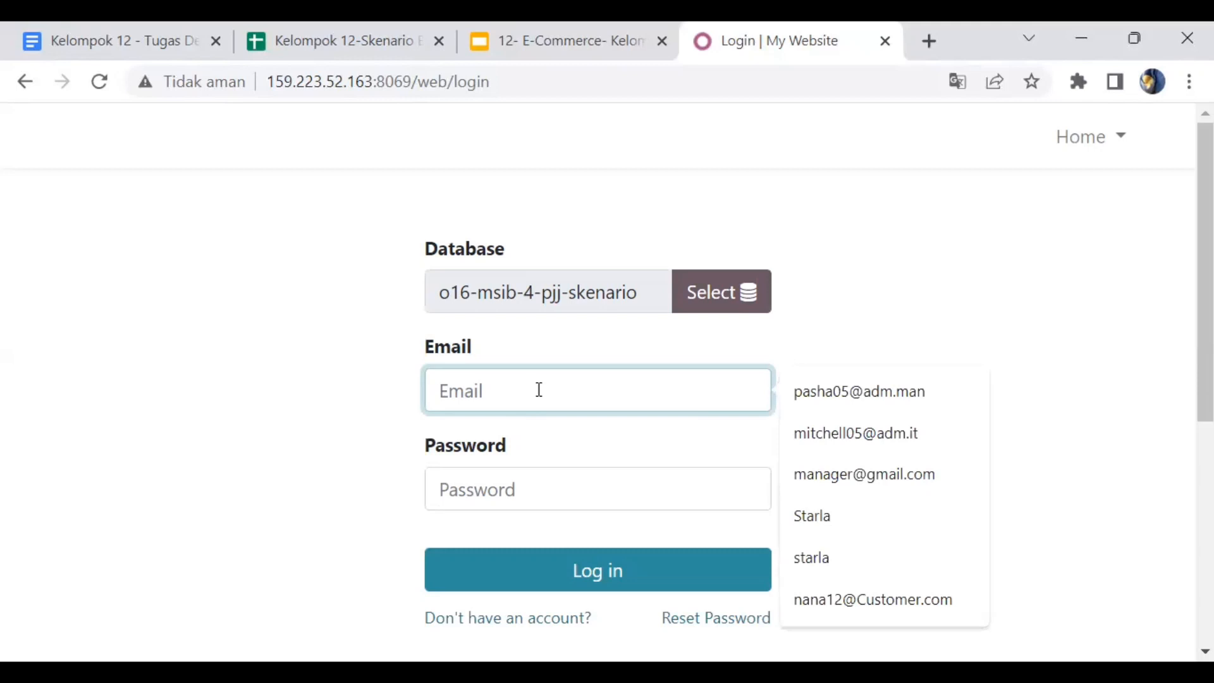
- Log in with the customer's saved e-mail and password, then open the Website app
key("ctrl+v")
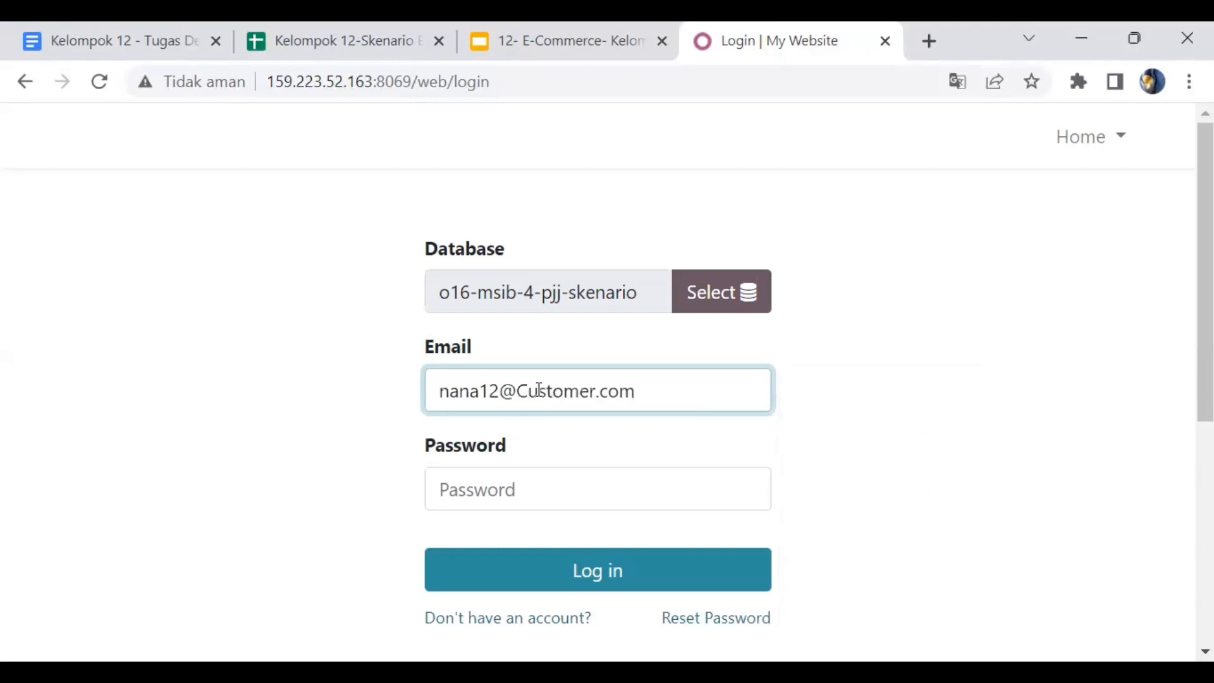
left_click(535, 495)
type("na")
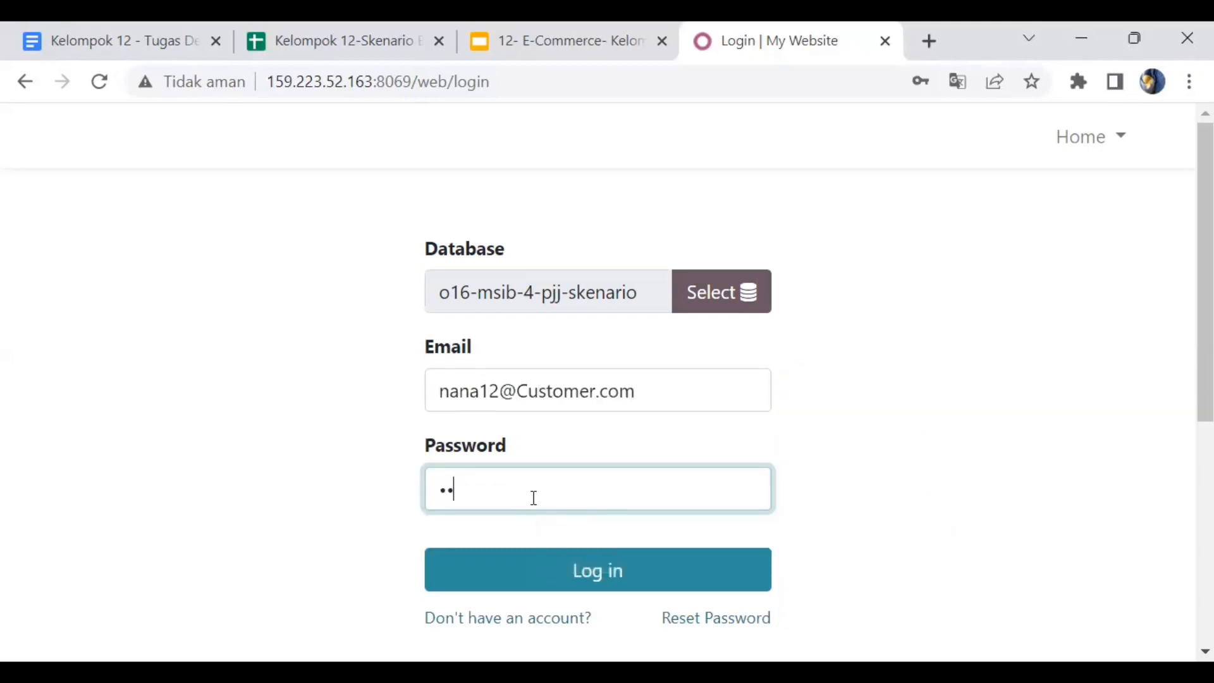
left_click(559, 573)
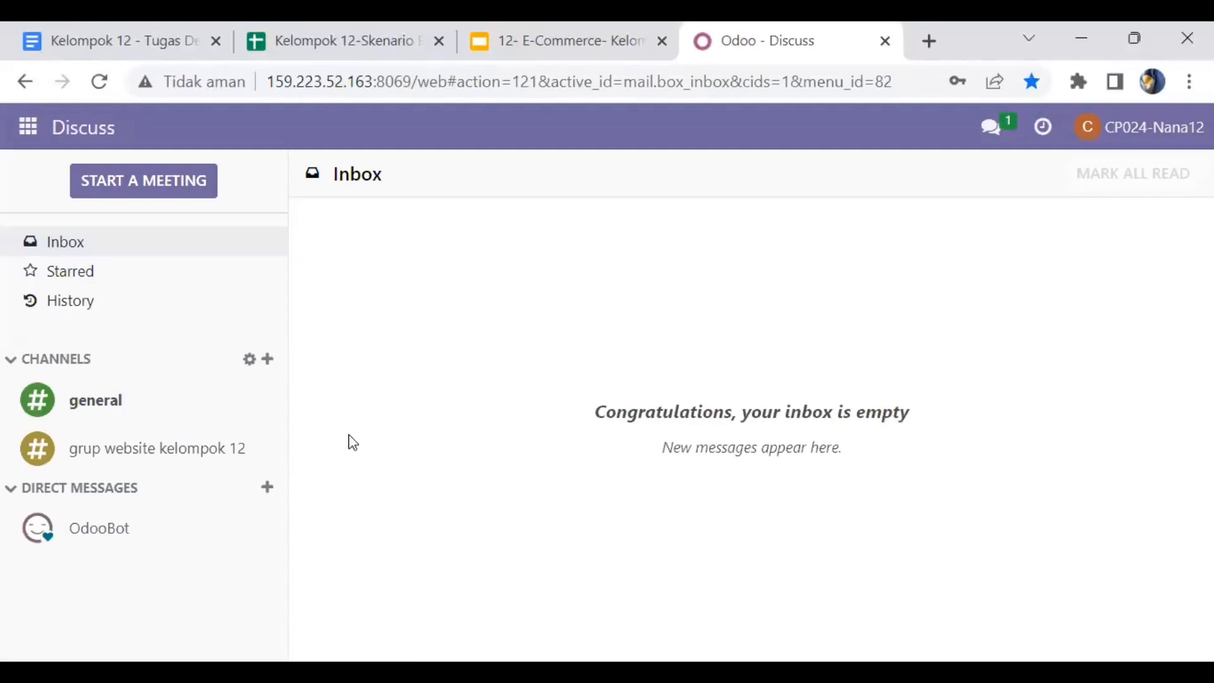
left_click(21, 131)
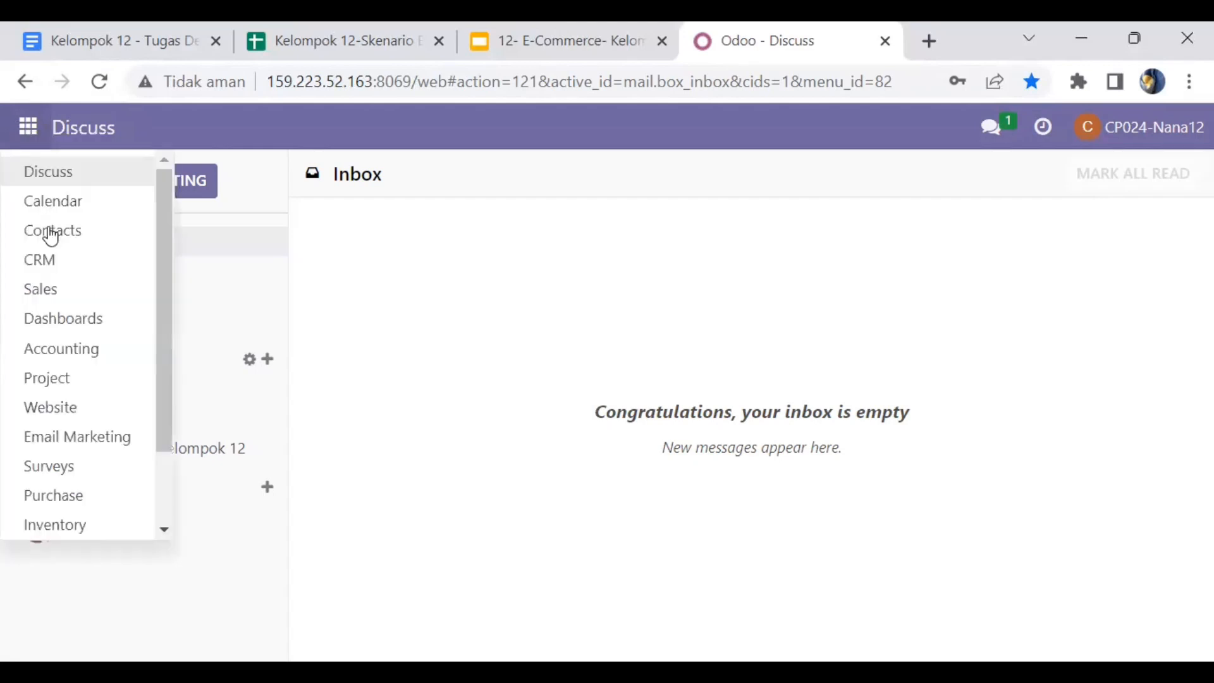
left_click(64, 408)
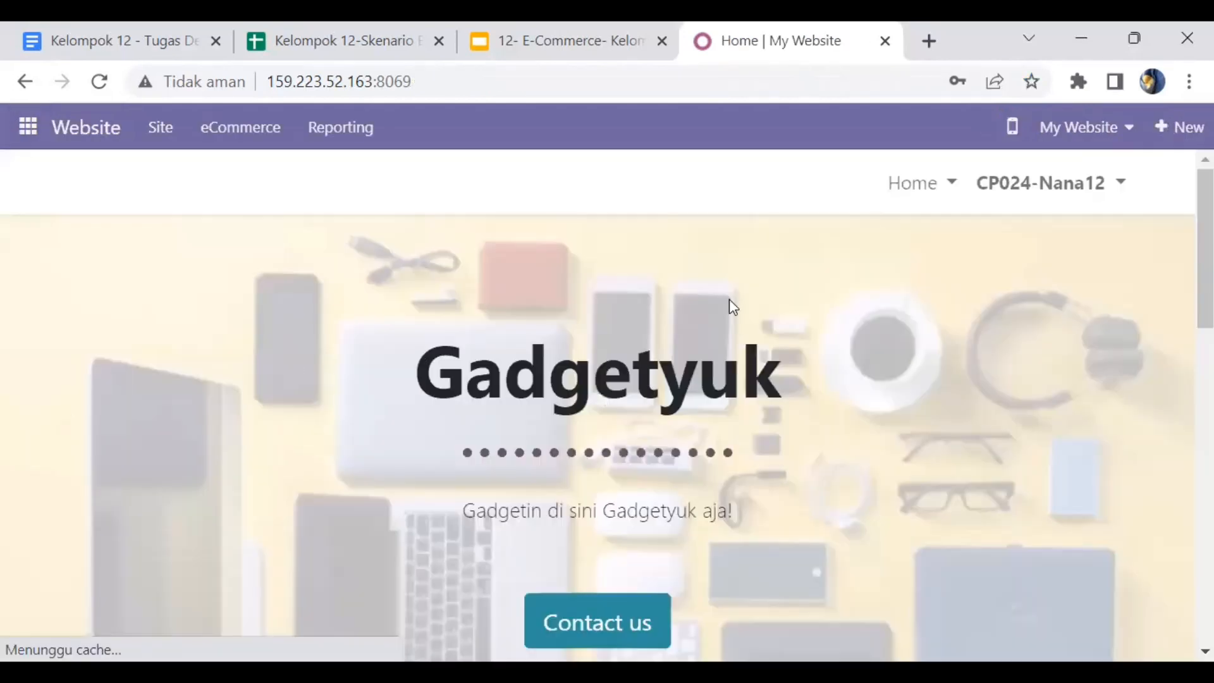
- Change the previewed website from My Website to Indramaju Furniture
left_click(1059, 129)
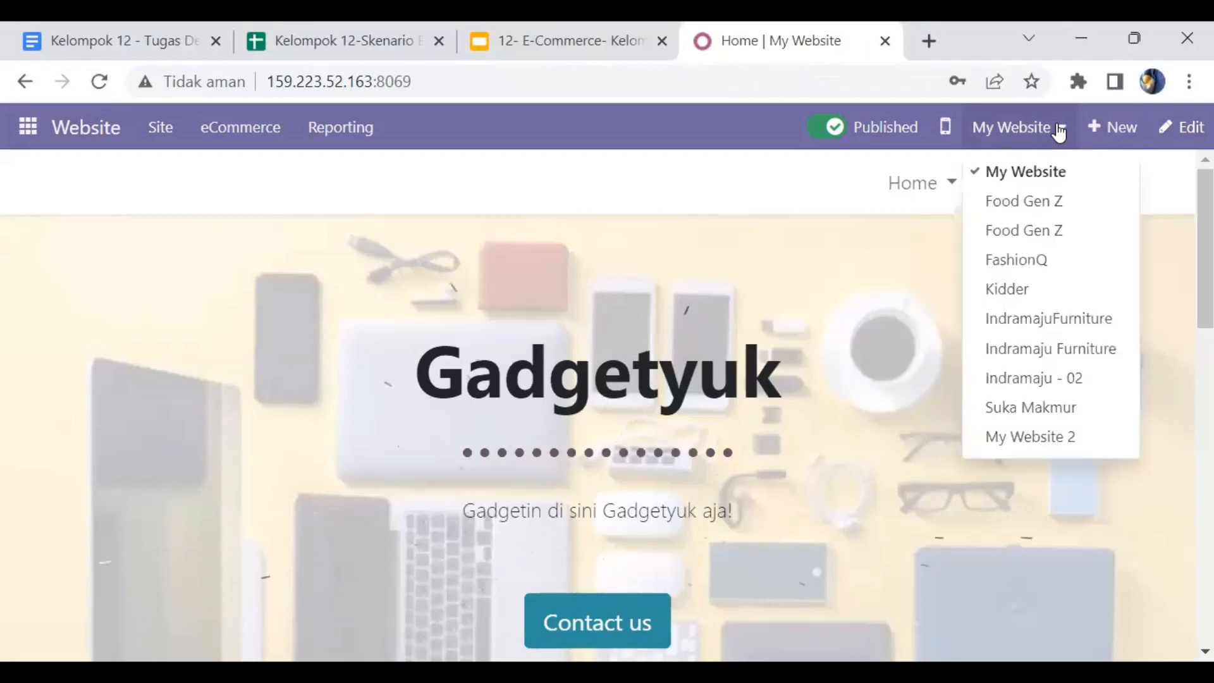
left_click(1050, 350)
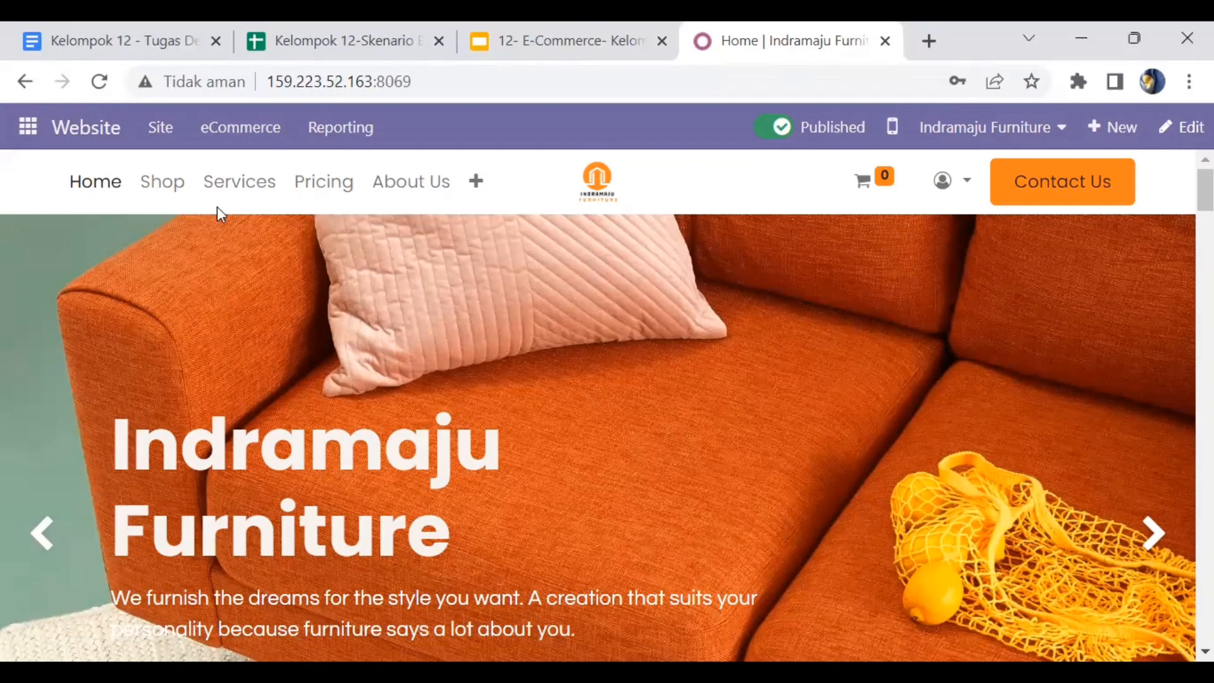
- Add lemari[12] and sofa[12] to the cart from the Indramaju Furniture shop
left_click(166, 189)
scroll(419, 378, "down", 4)
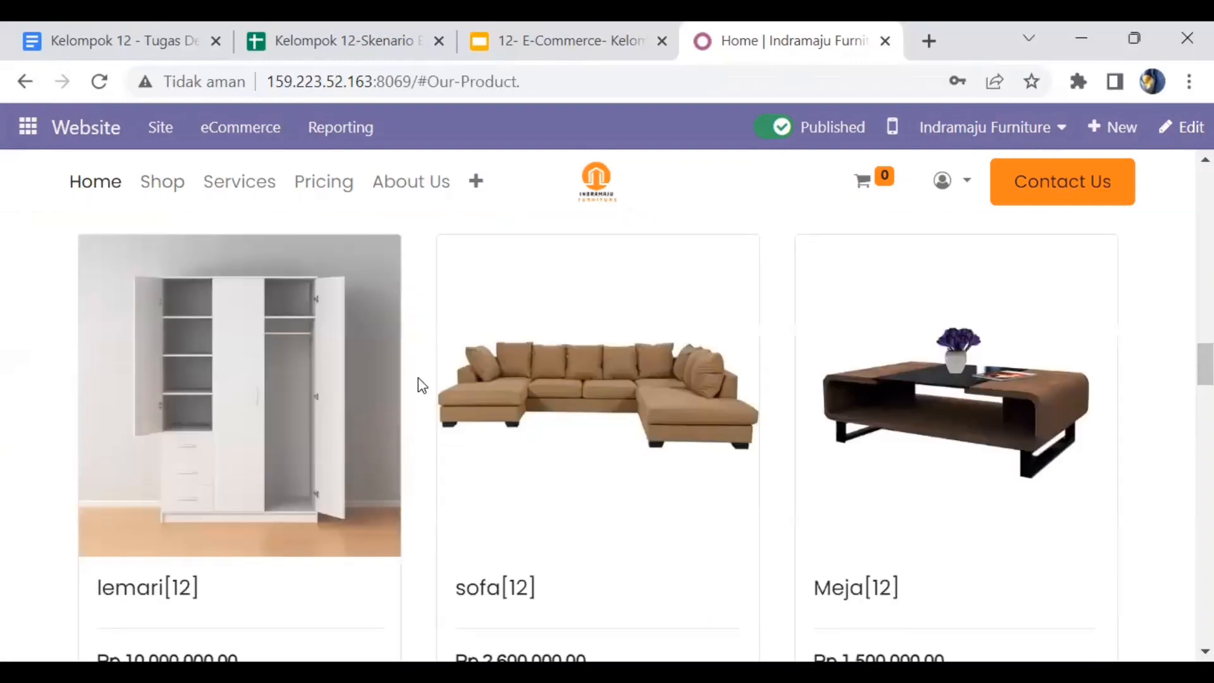
scroll(279, 535, "down", 3)
left_click(212, 471)
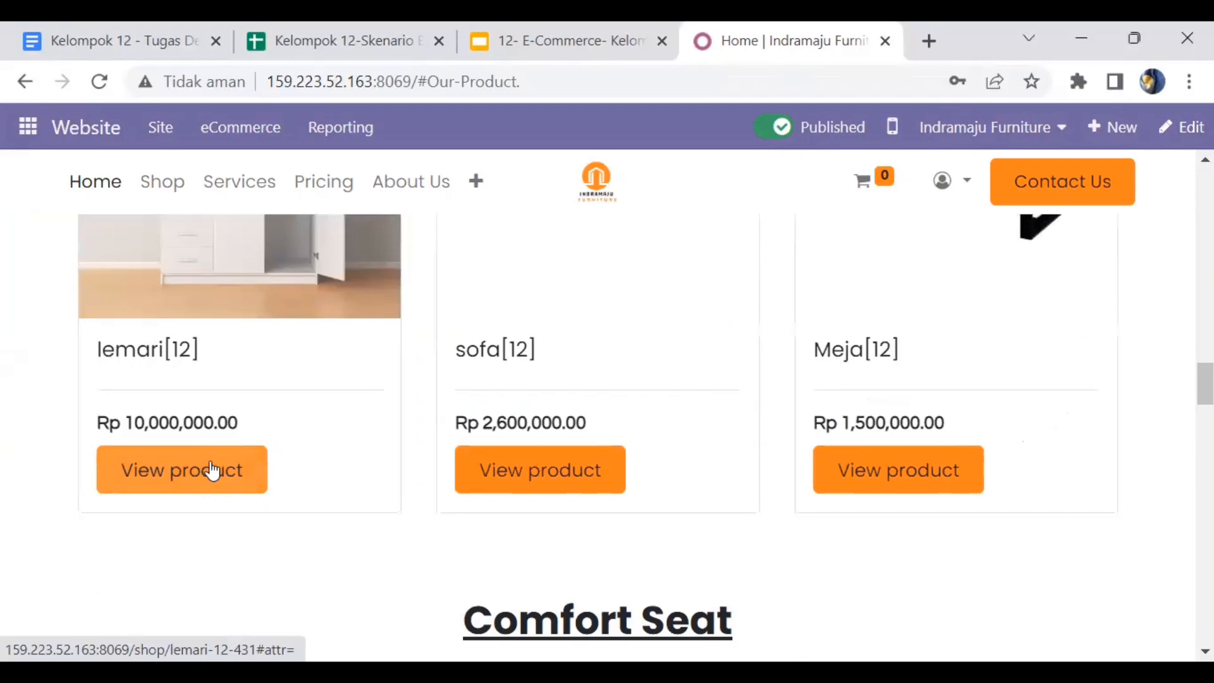
left_click(212, 471)
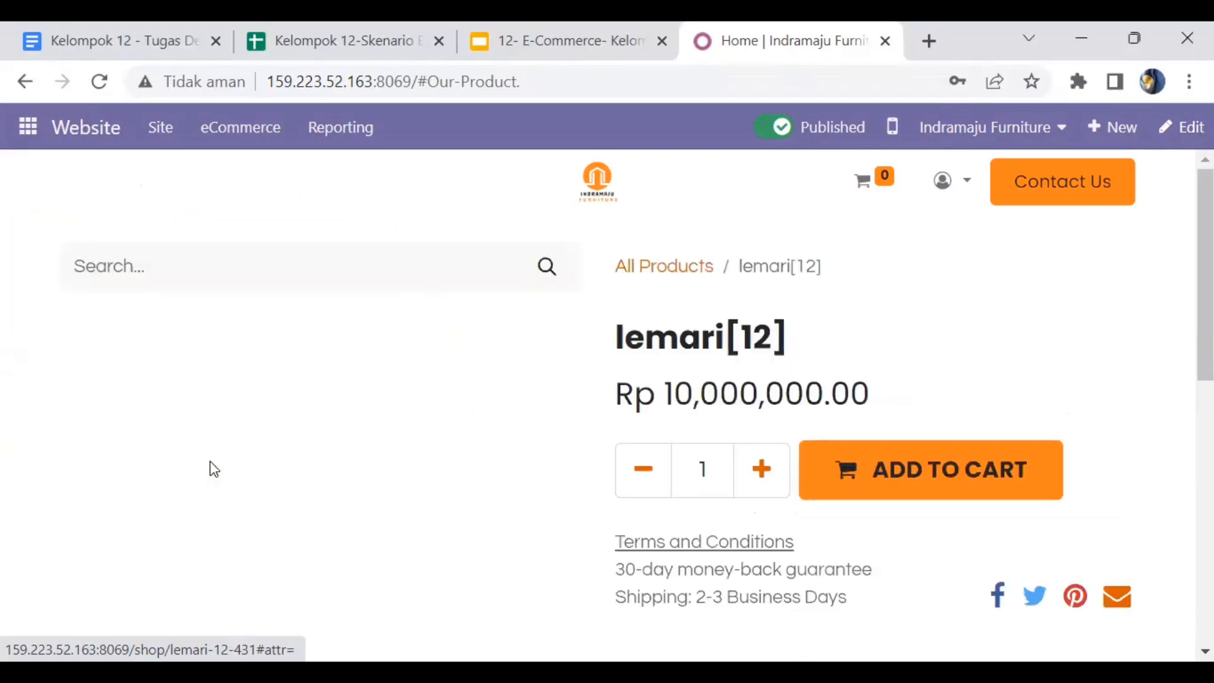
left_click(904, 487)
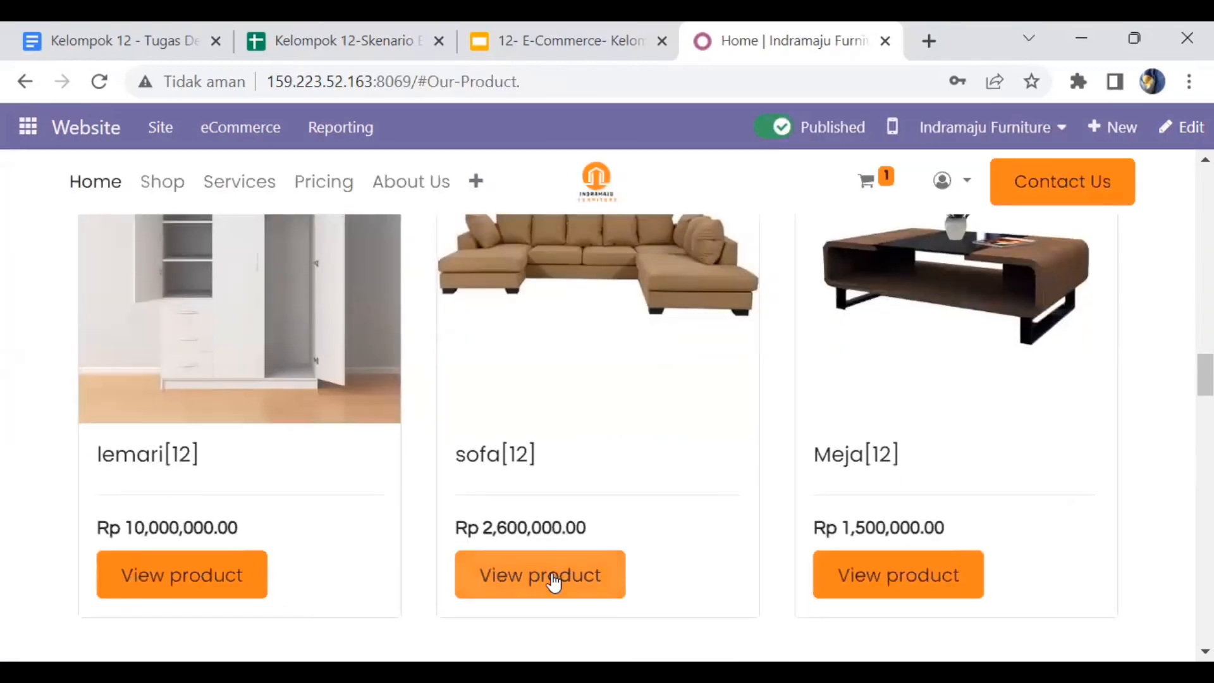
left_click(554, 580)
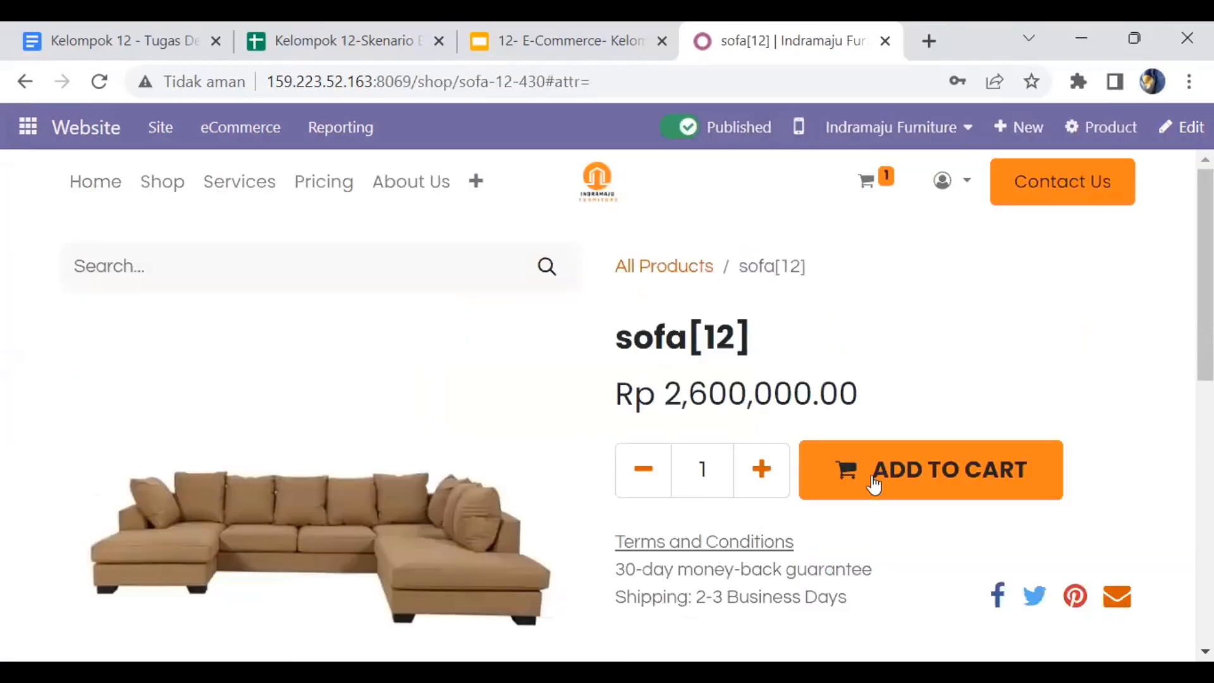
left_click(872, 480)
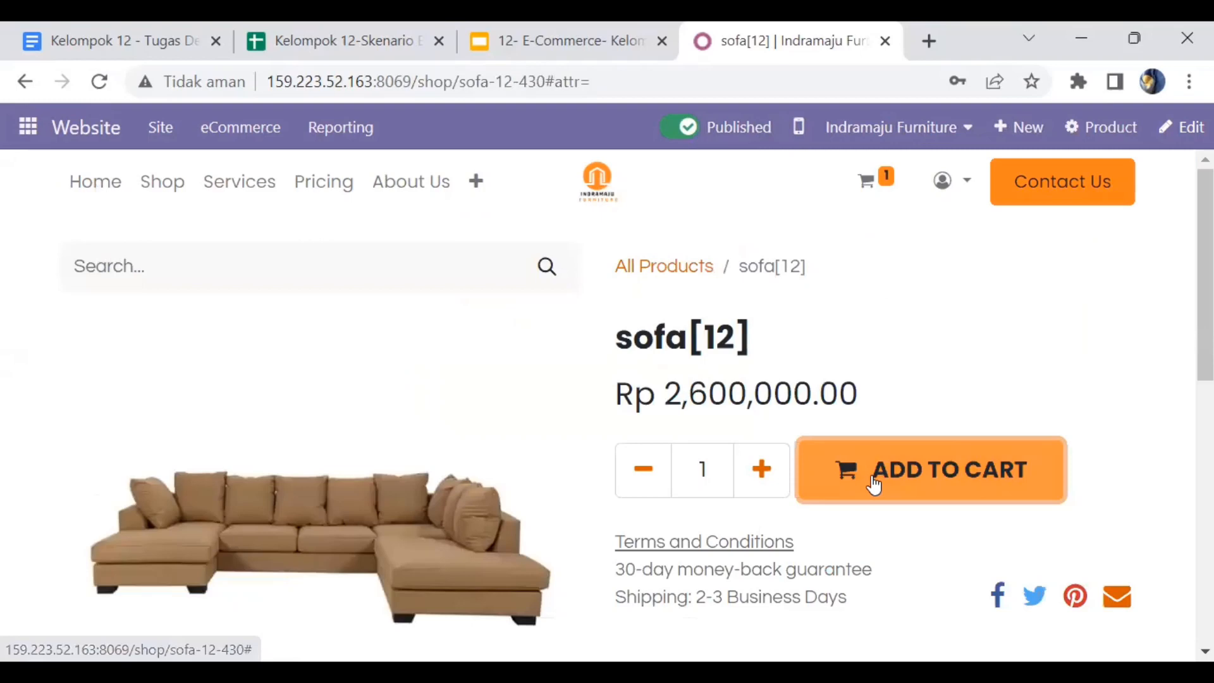
- Return to the product listing and add Meja[12] to the cart
left_click(163, 183)
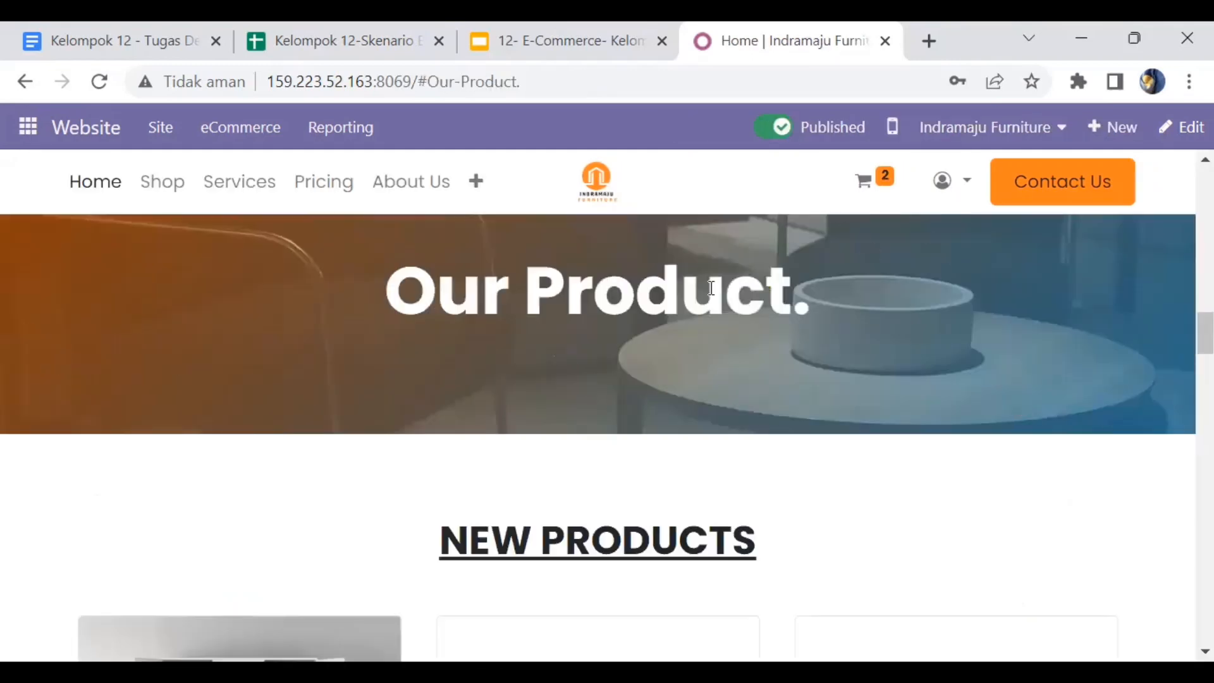
scroll(710, 288, "down", 6)
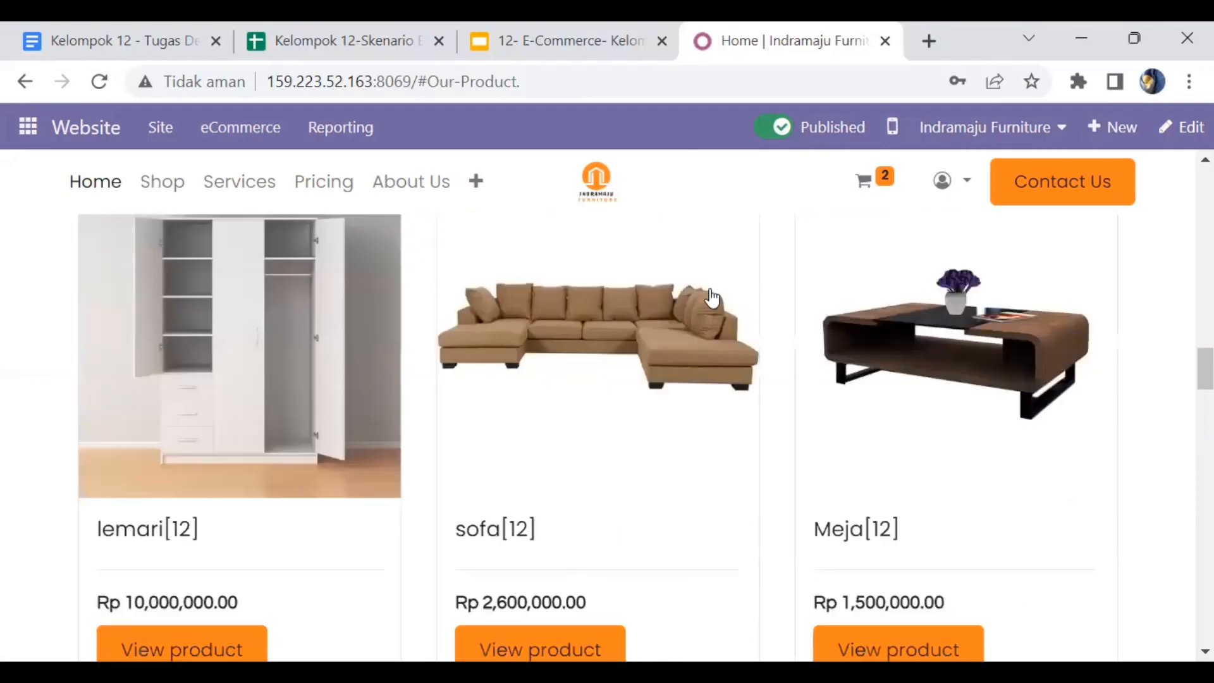
scroll(916, 440, "down", 3)
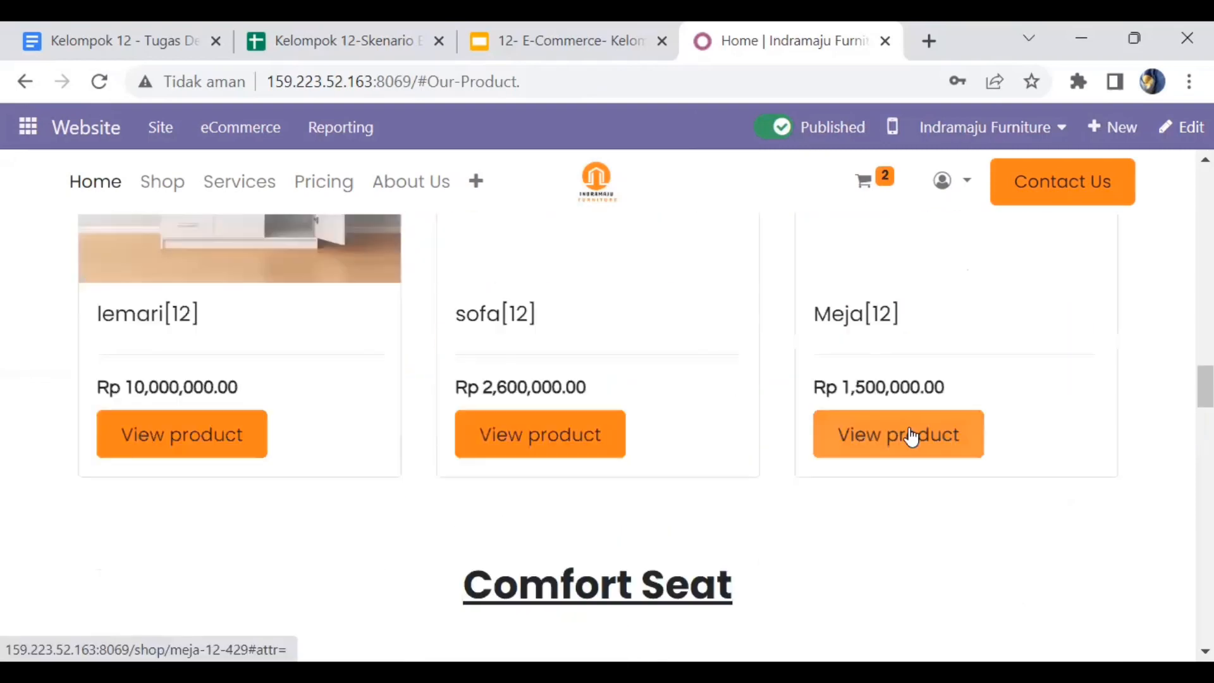
left_click(910, 435)
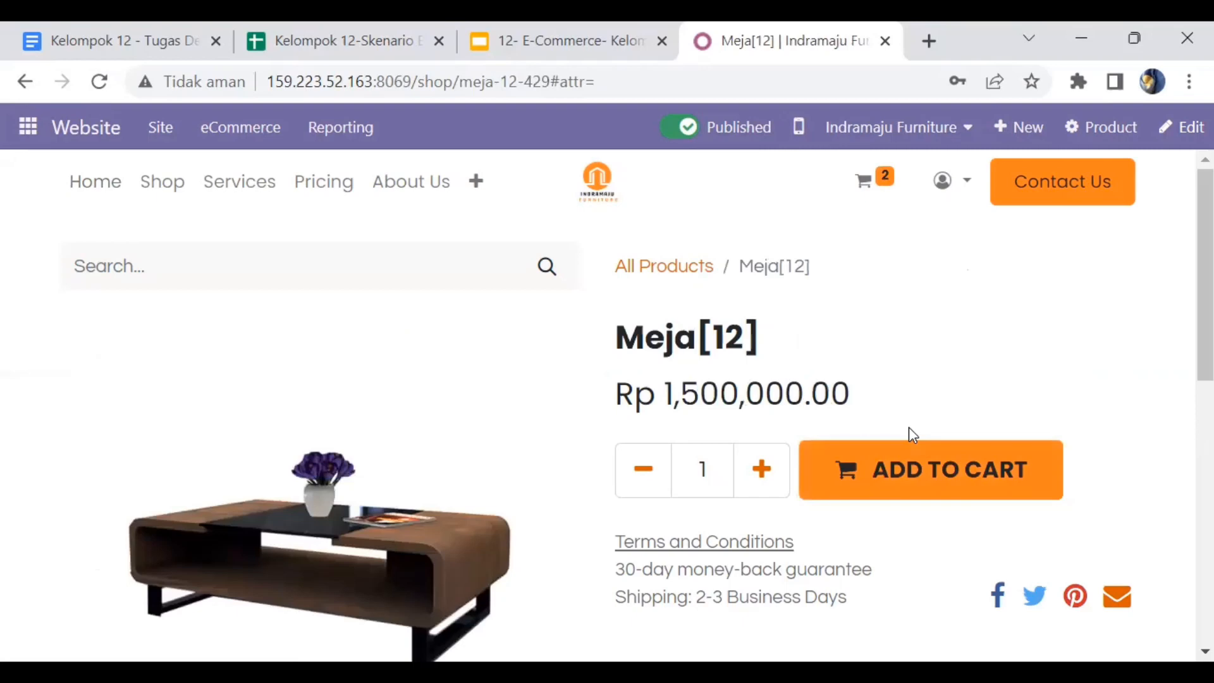
left_click(860, 495)
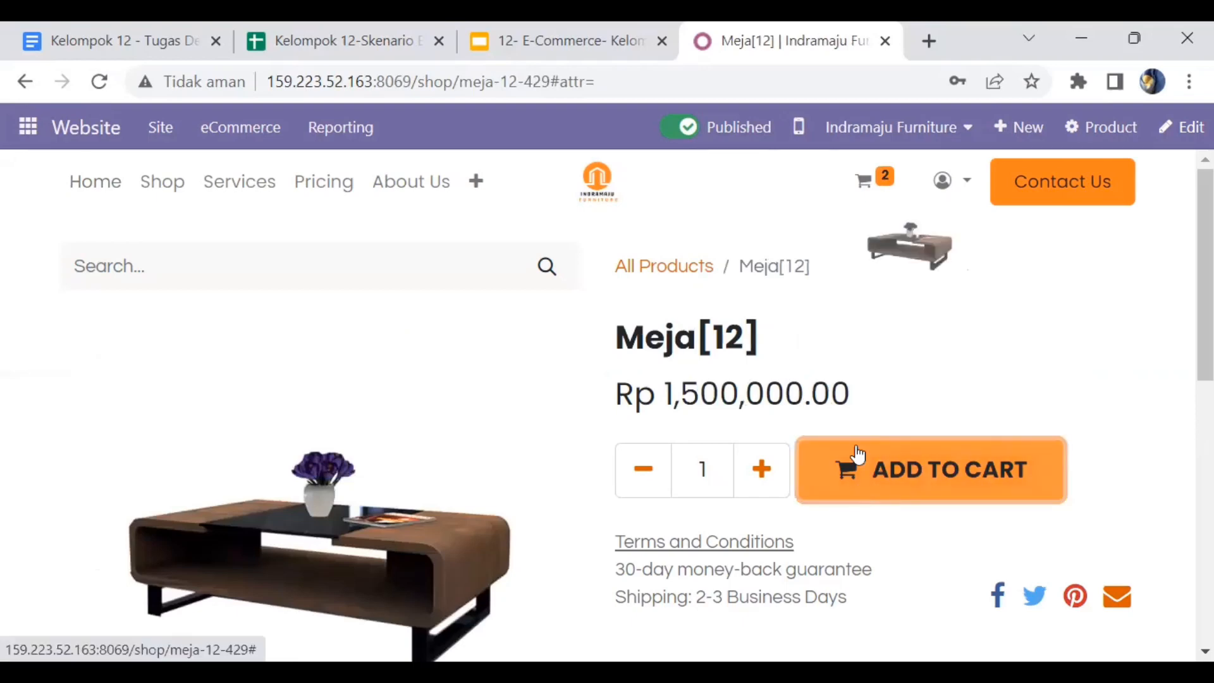
- Review the three-item cart totalling Rp 12,690,000.00 and reveal the discount code entry
left_click(867, 185)
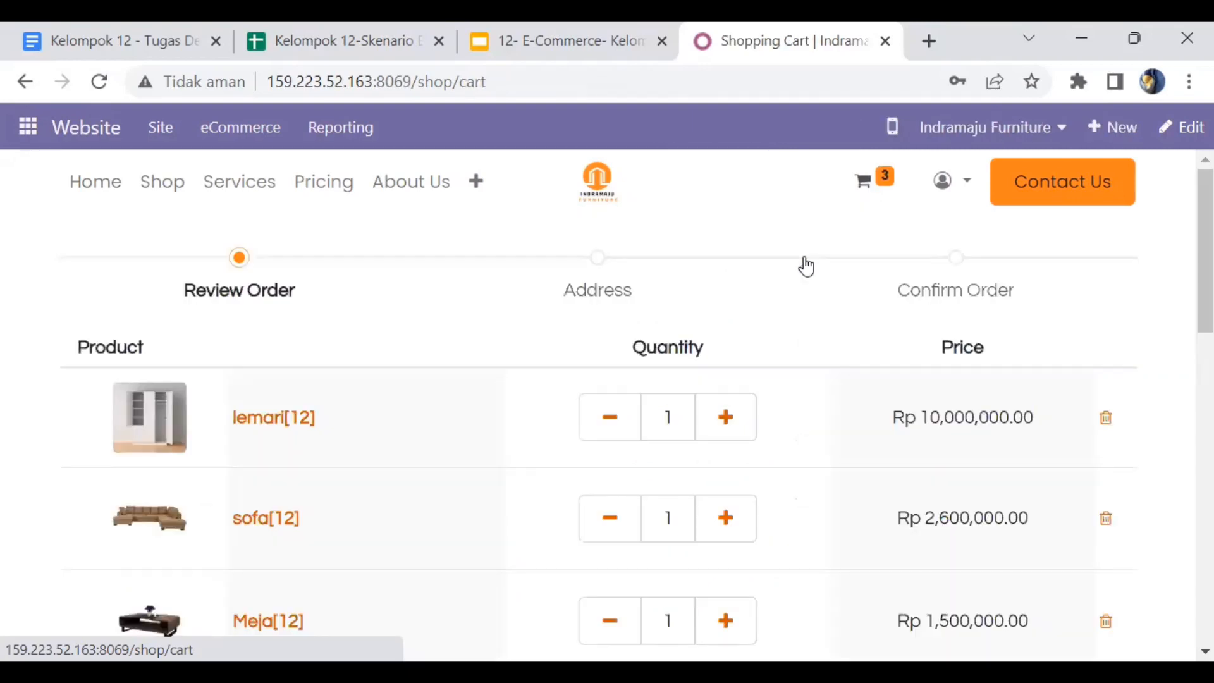
scroll(786, 296, "down", 2)
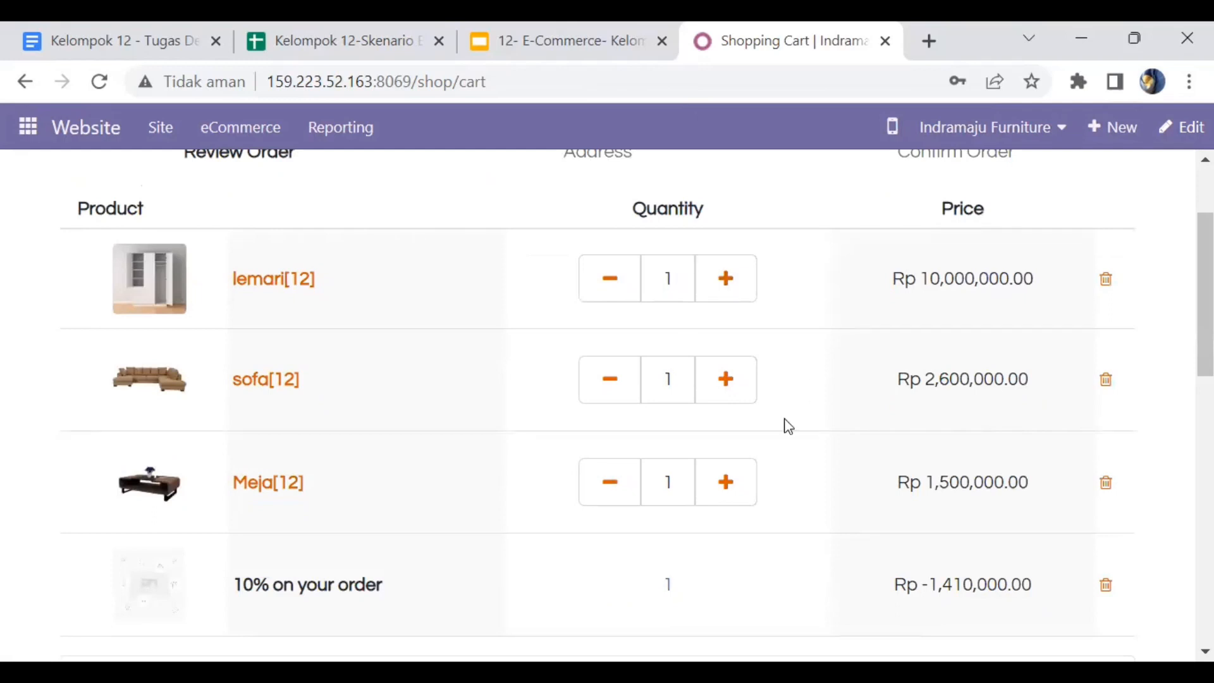
scroll(788, 426, "down", 3)
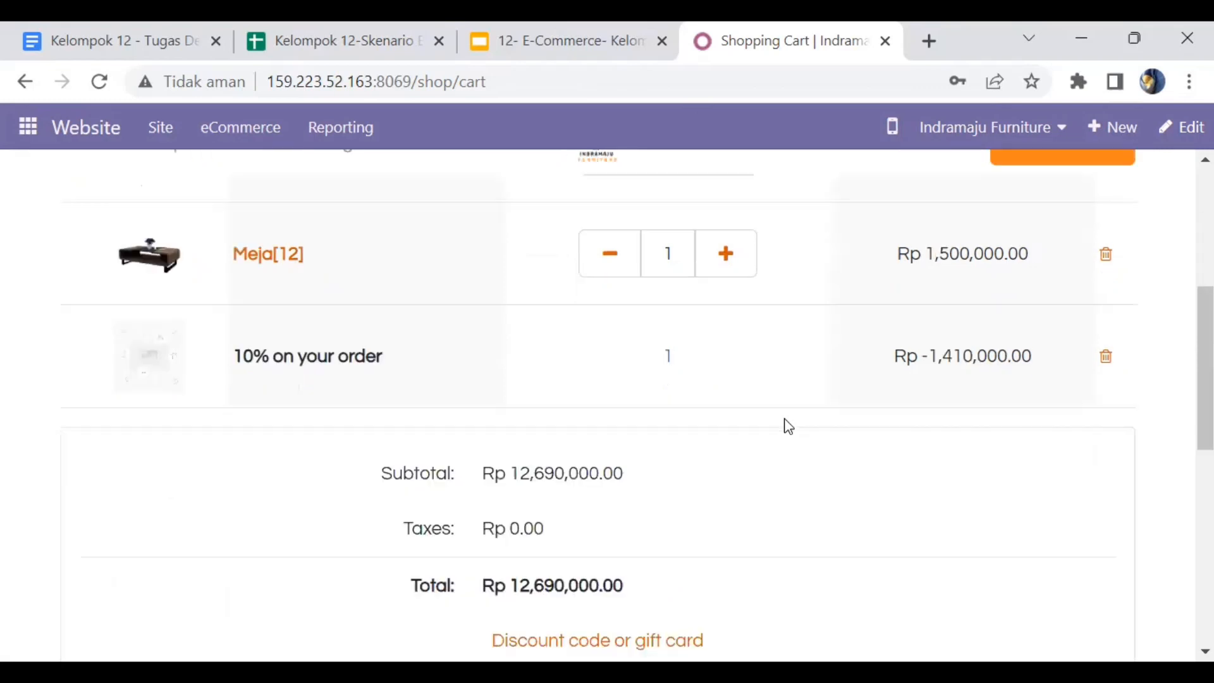
scroll(788, 425, "down", 3)
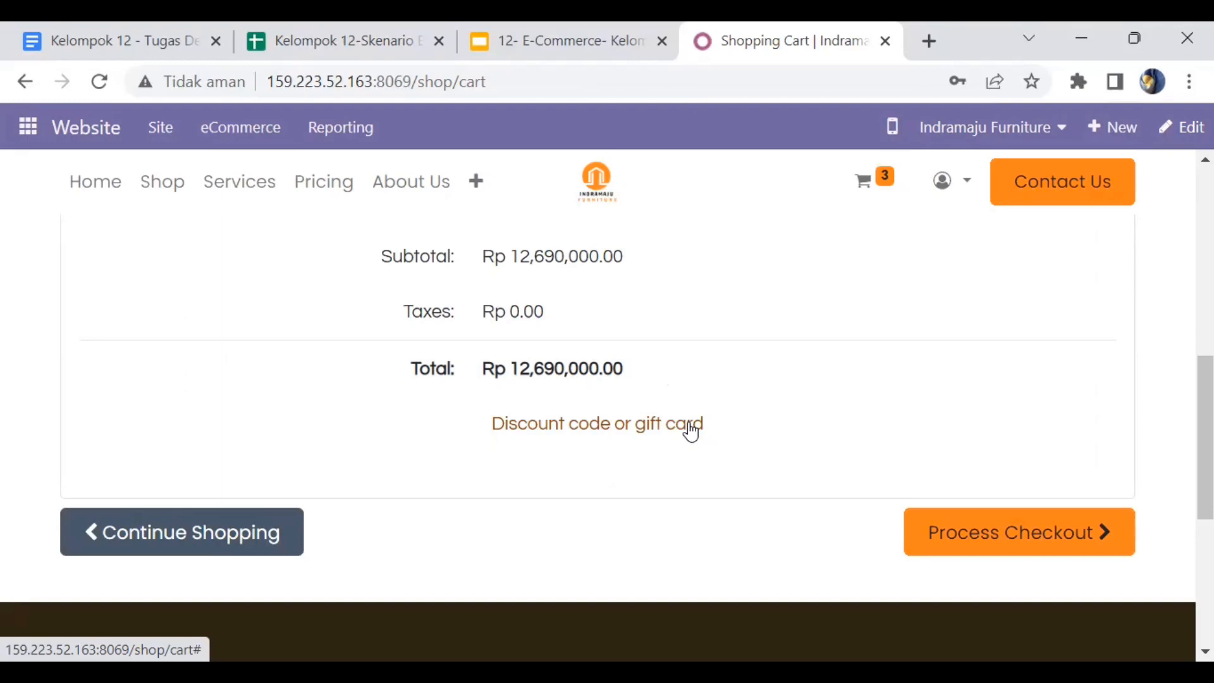
left_click(691, 430)
- Copy the promo code from spreadsheet cell B10 and put the cursor in the cart's code field
left_click(369, 28)
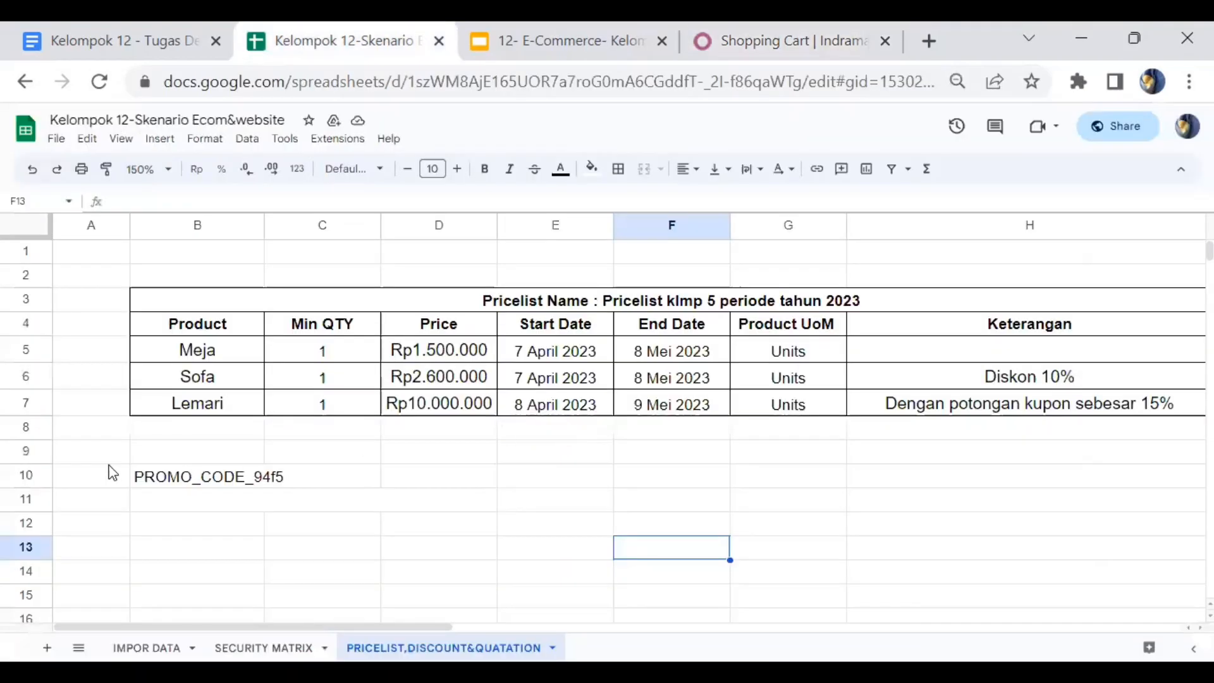
left_click(141, 482)
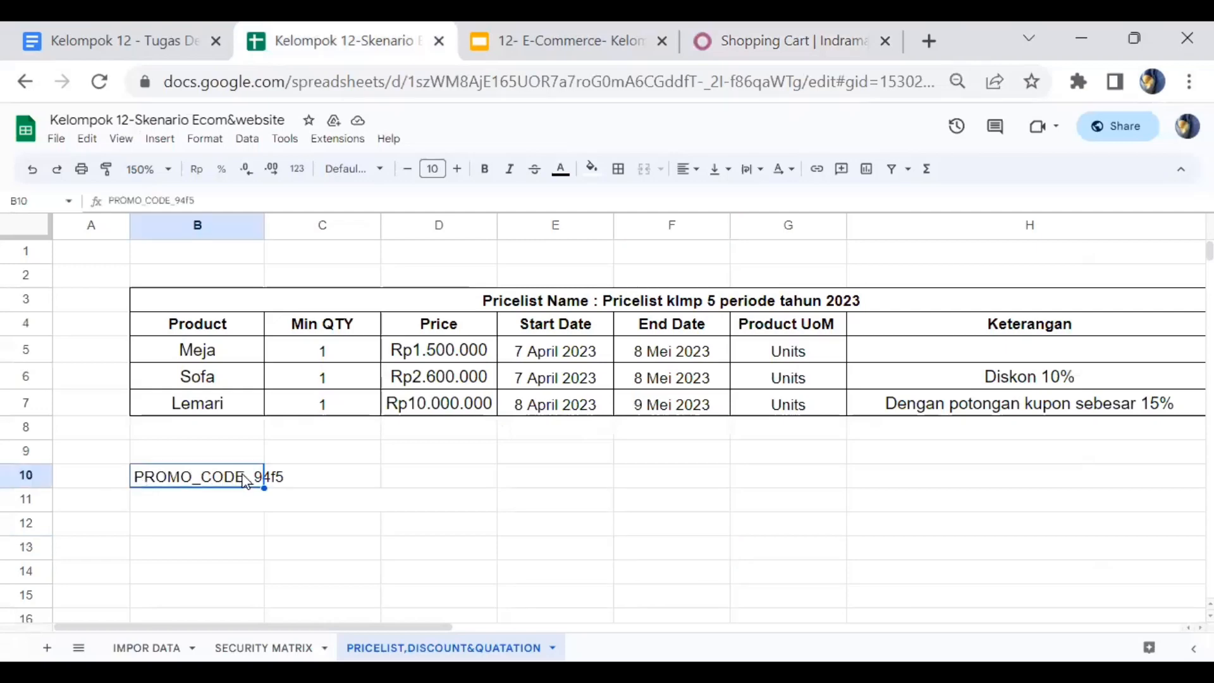
key("ctrl+c")
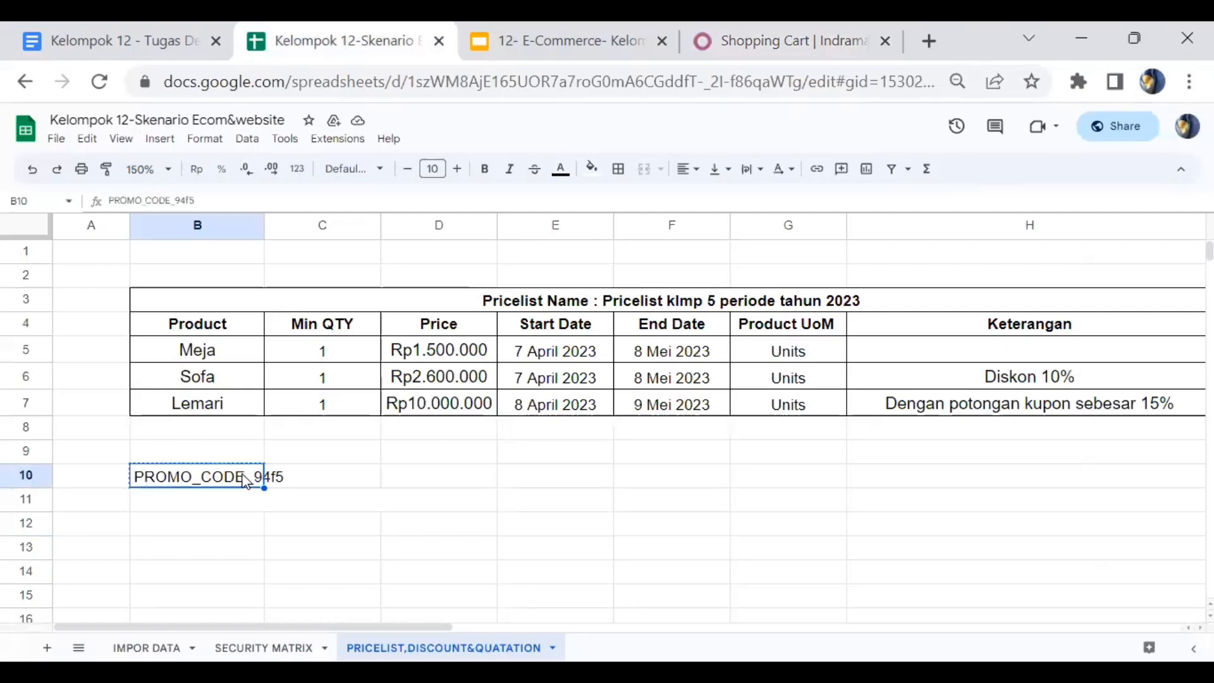
left_click(762, 33)
left_click(342, 427)
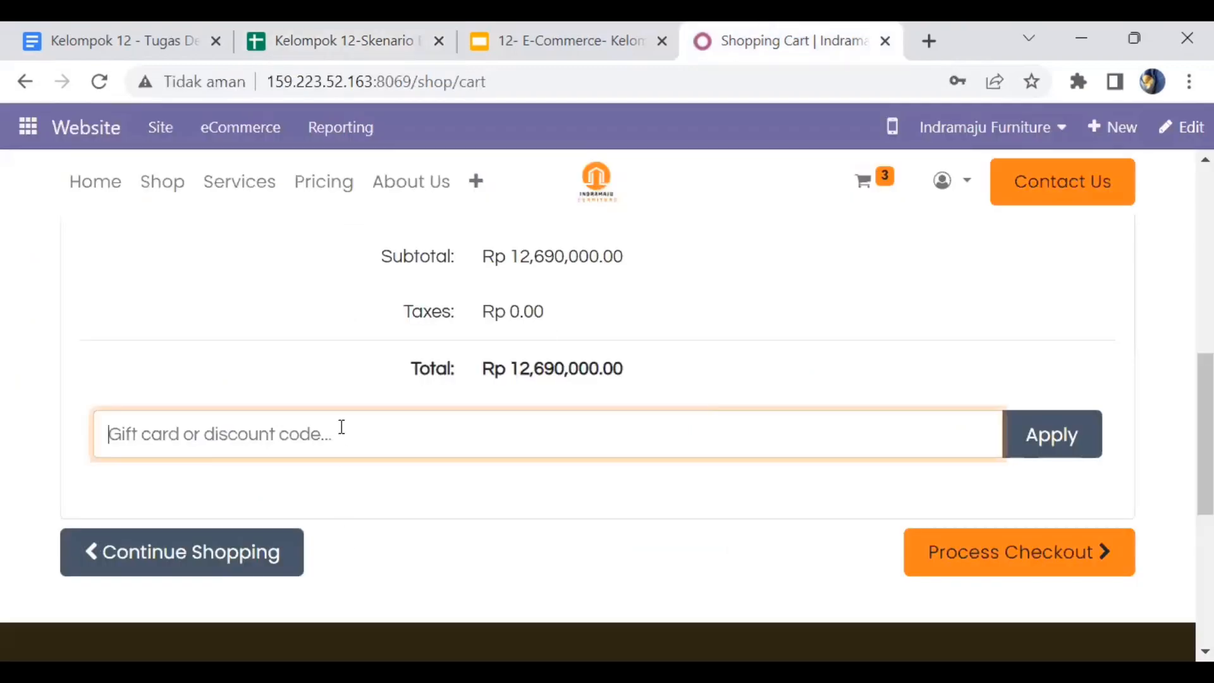
- Apply promo code PROMO_CODE_94f5 for 10% off, bringing the total to Rp 12,456,000.00
key("ctrl+v")
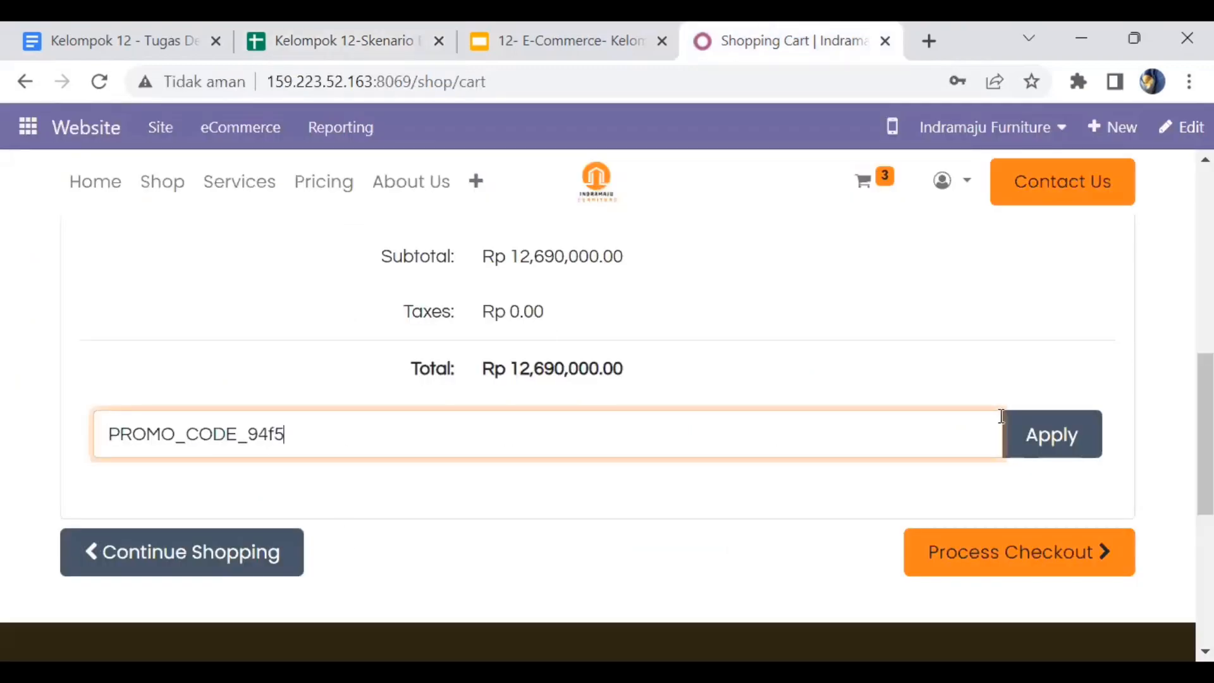
left_click(1034, 436)
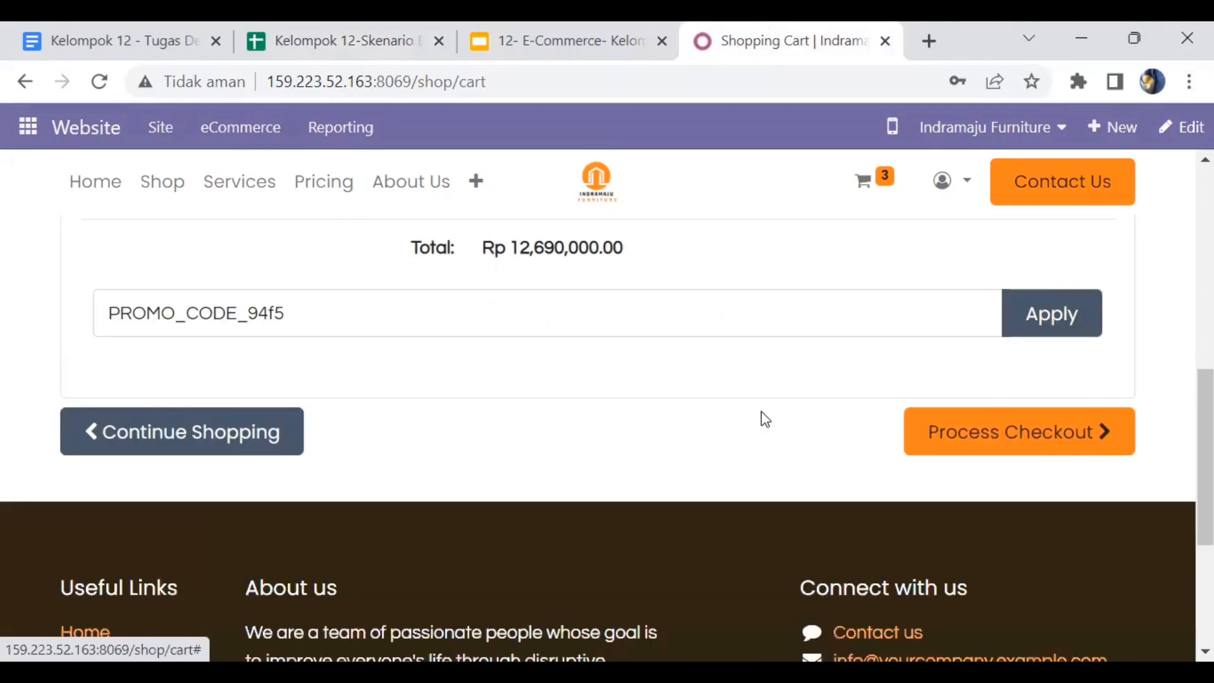
scroll(742, 406, "down", 6)
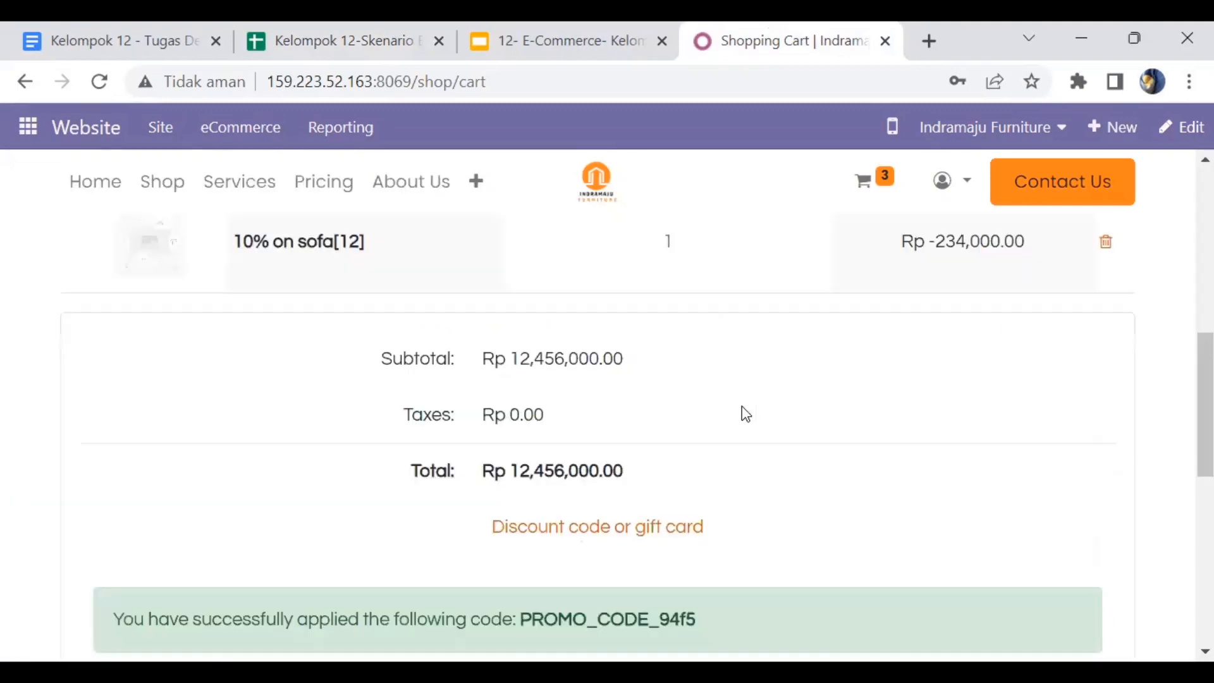
scroll(741, 406, "up", 2)
scroll(741, 406, "up", 1)
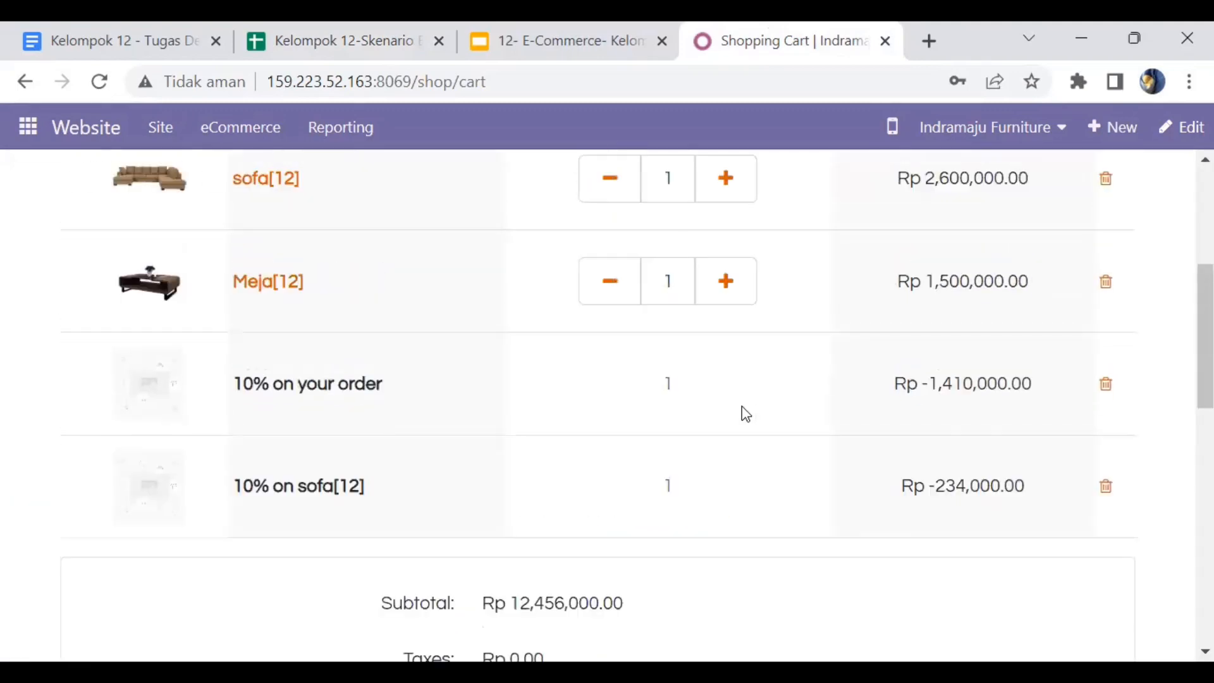
scroll(746, 414, "up", 1)
scroll(746, 414, "up", 2)
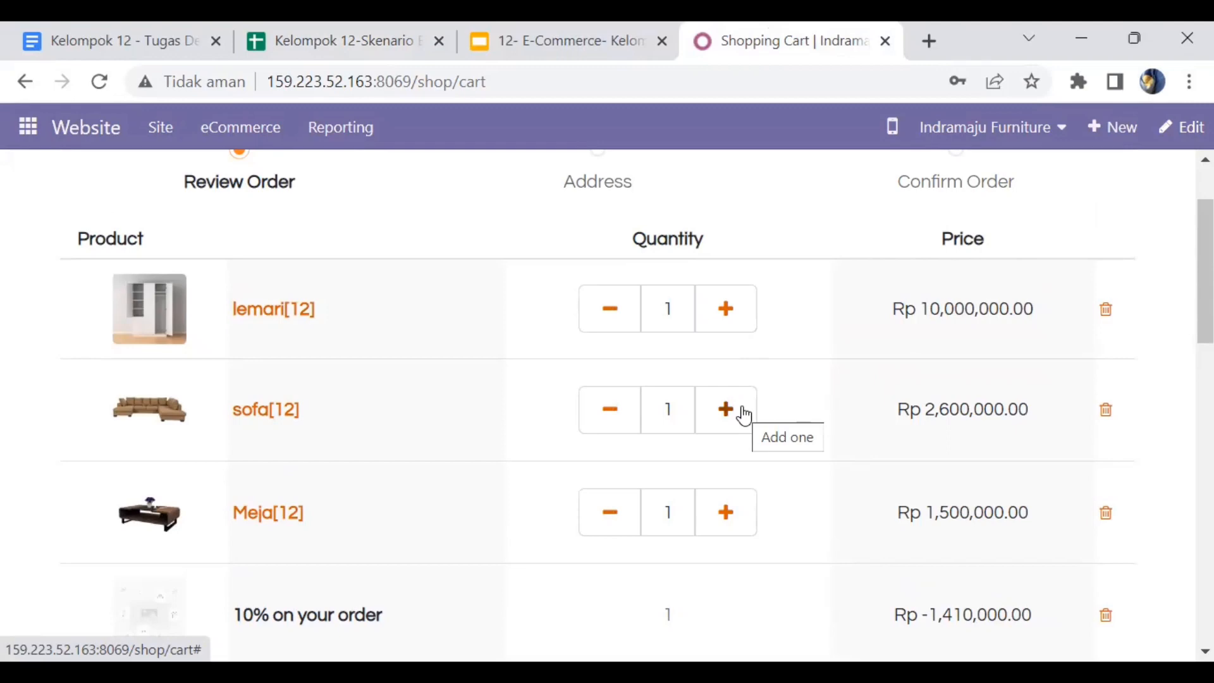
scroll(743, 414, "down", 5)
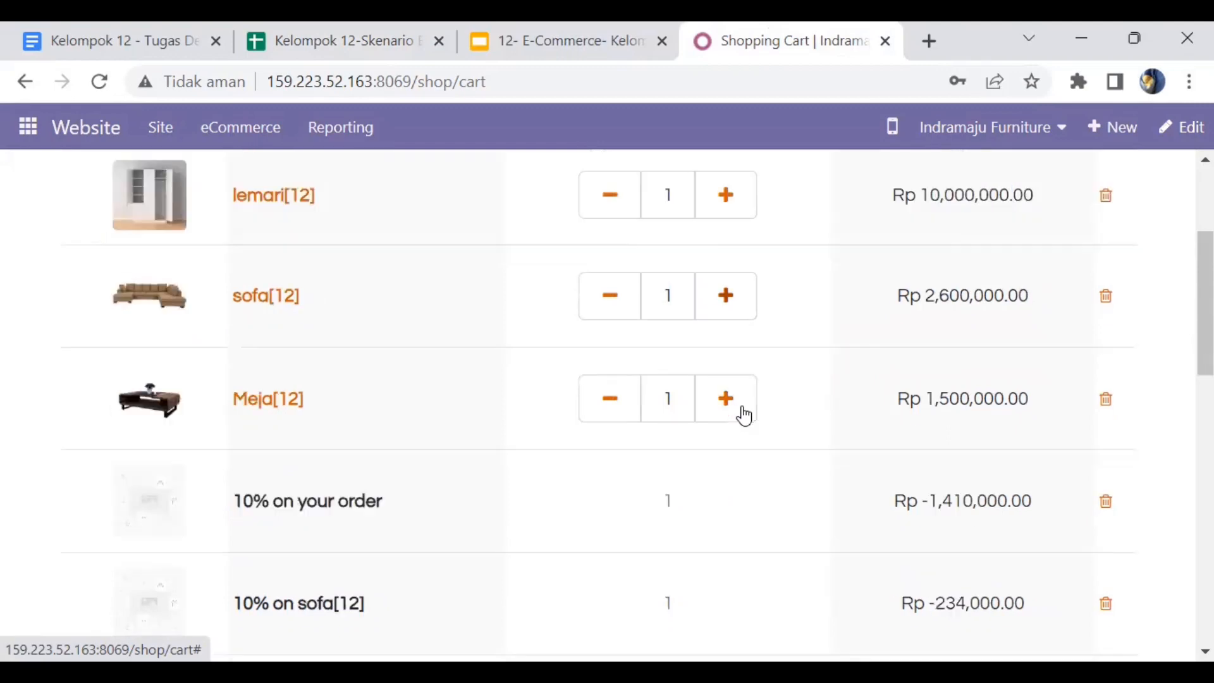
scroll(743, 414, "down", 3)
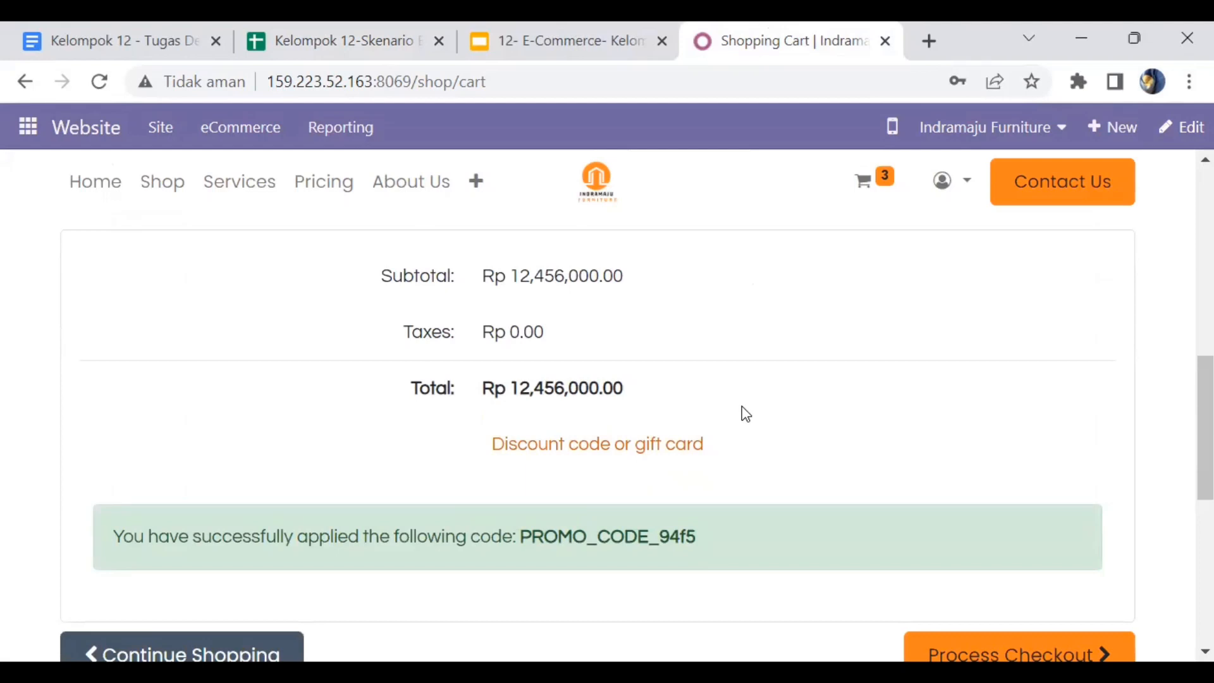
scroll(743, 407, "down", 3)
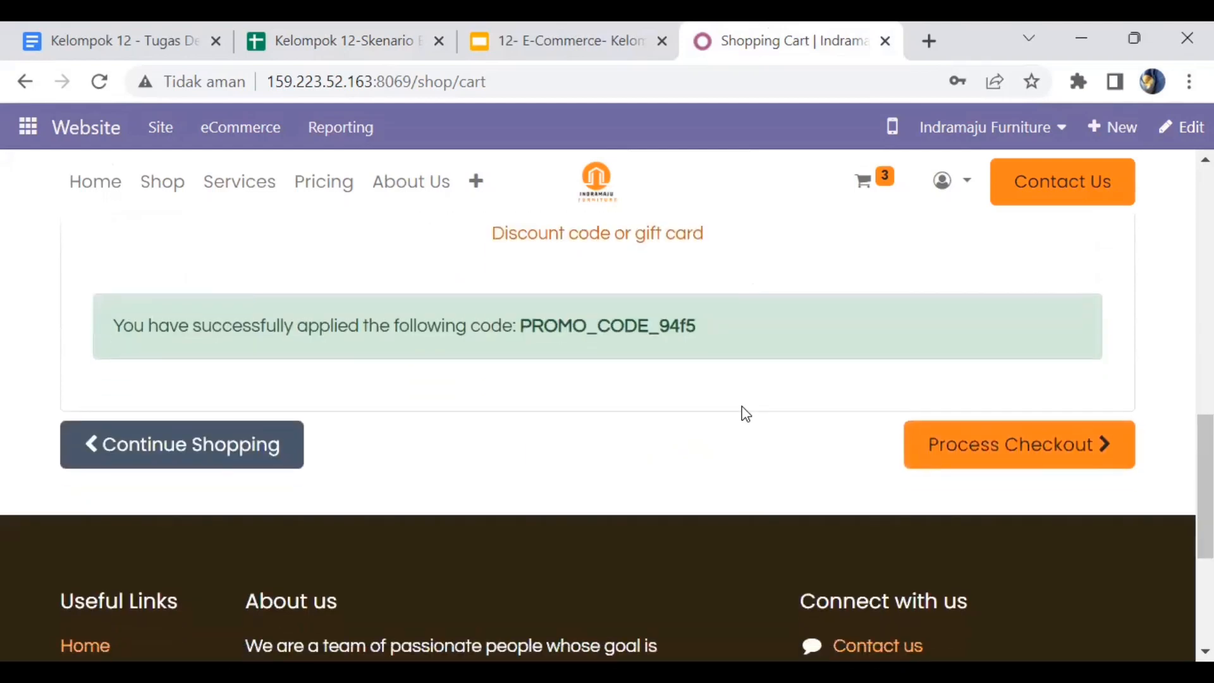
- Check out with ongkir kel. 12 delivery and Wire Transfer payment, placing order S00347
left_click(1011, 464)
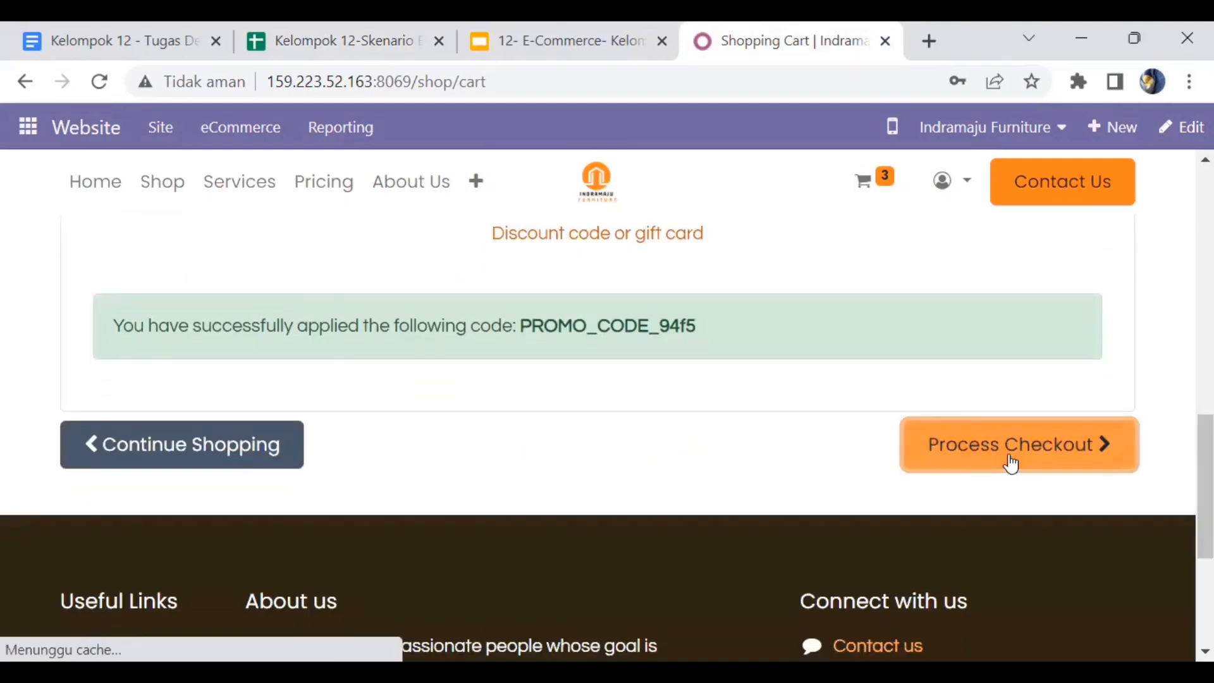
scroll(1011, 463, "down", 3)
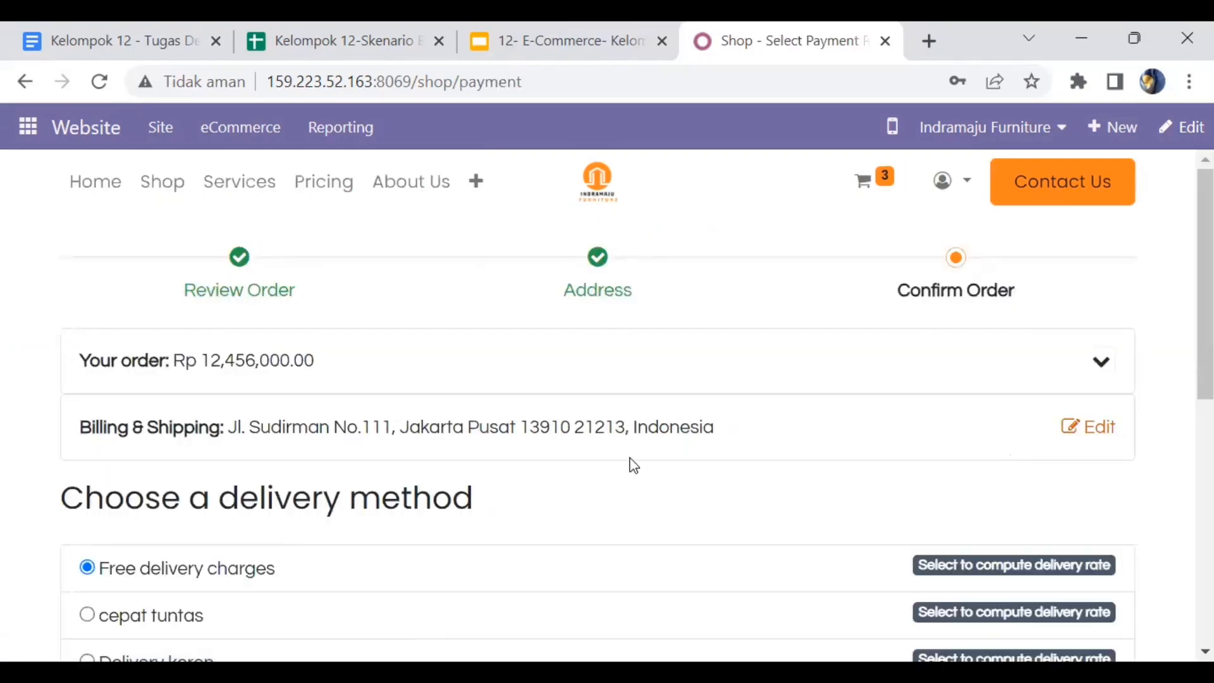
scroll(633, 466, "down", 1)
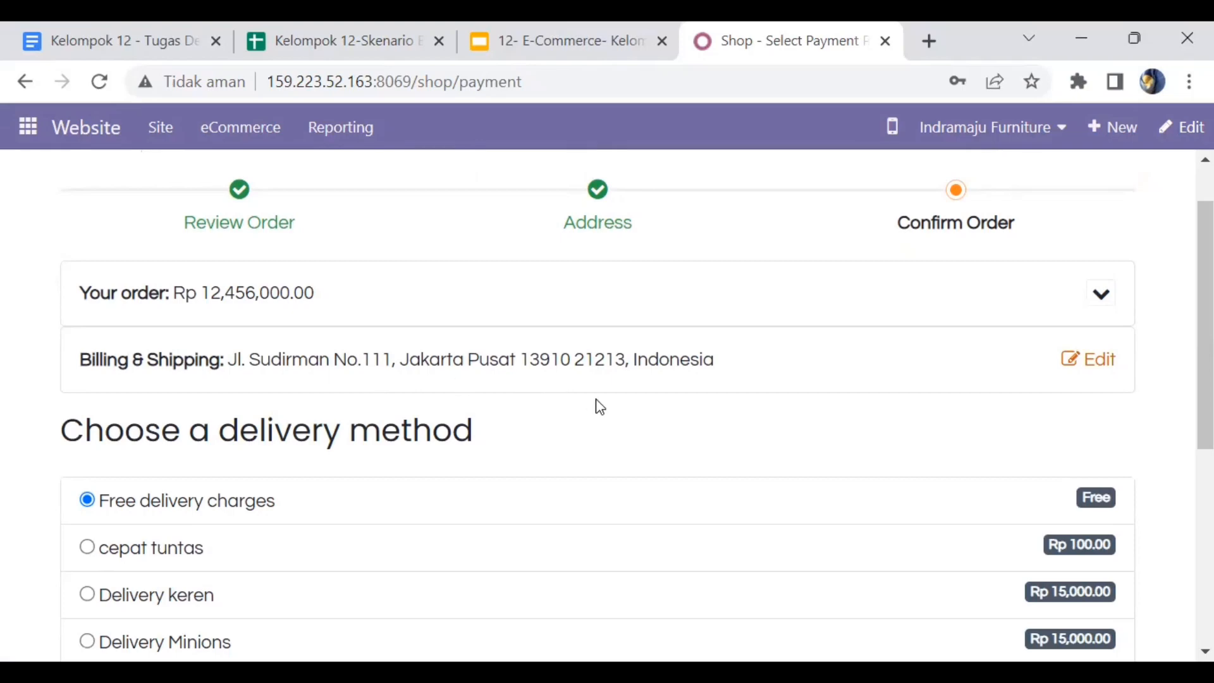
scroll(596, 405, "down", 2)
scroll(597, 408, "down", 1)
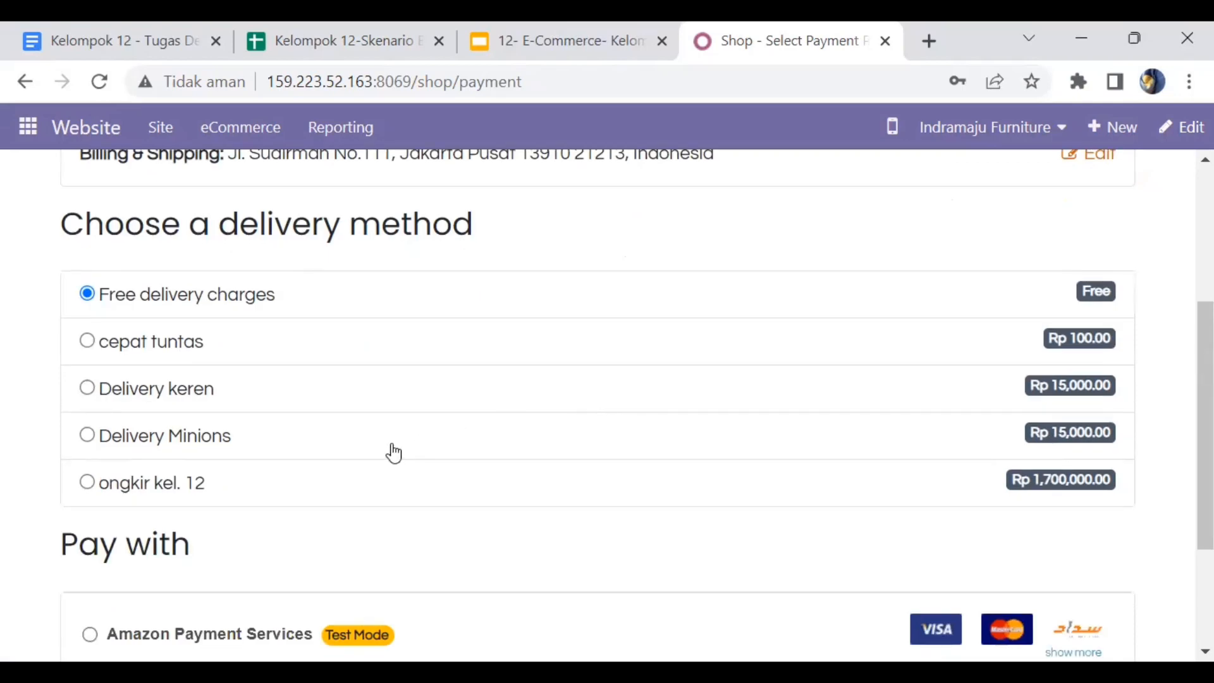
left_click(86, 482)
scroll(318, 491, "down", 3)
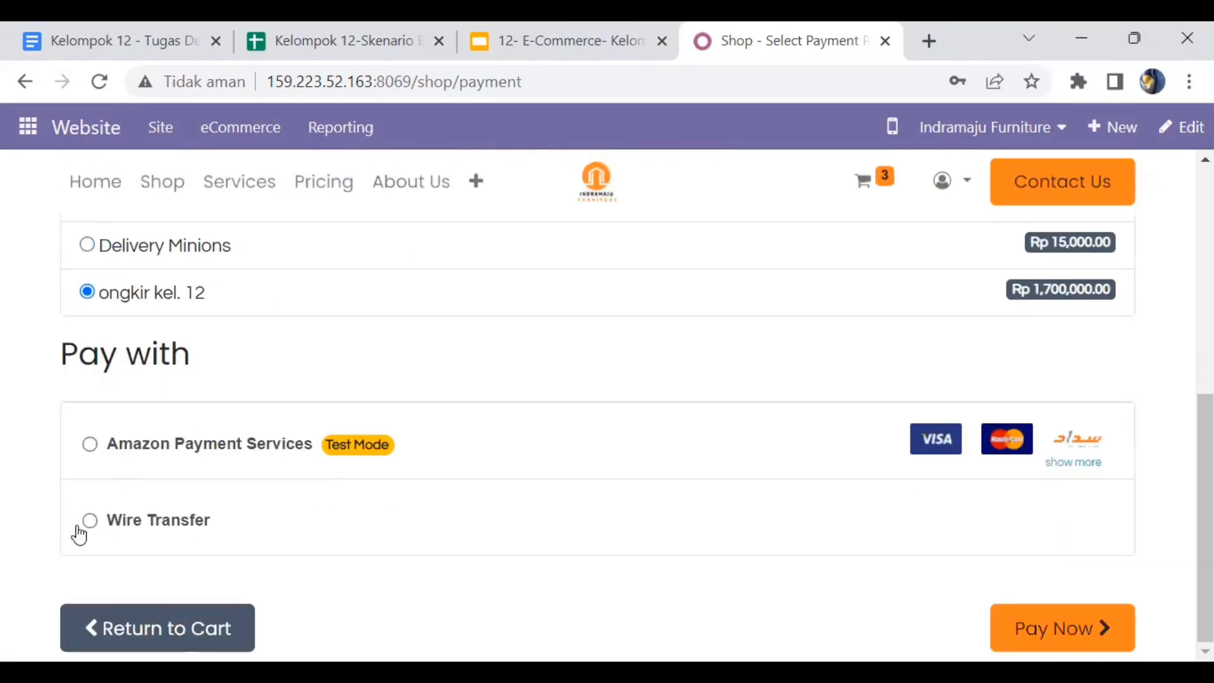
left_click(111, 528)
left_click(1052, 632)
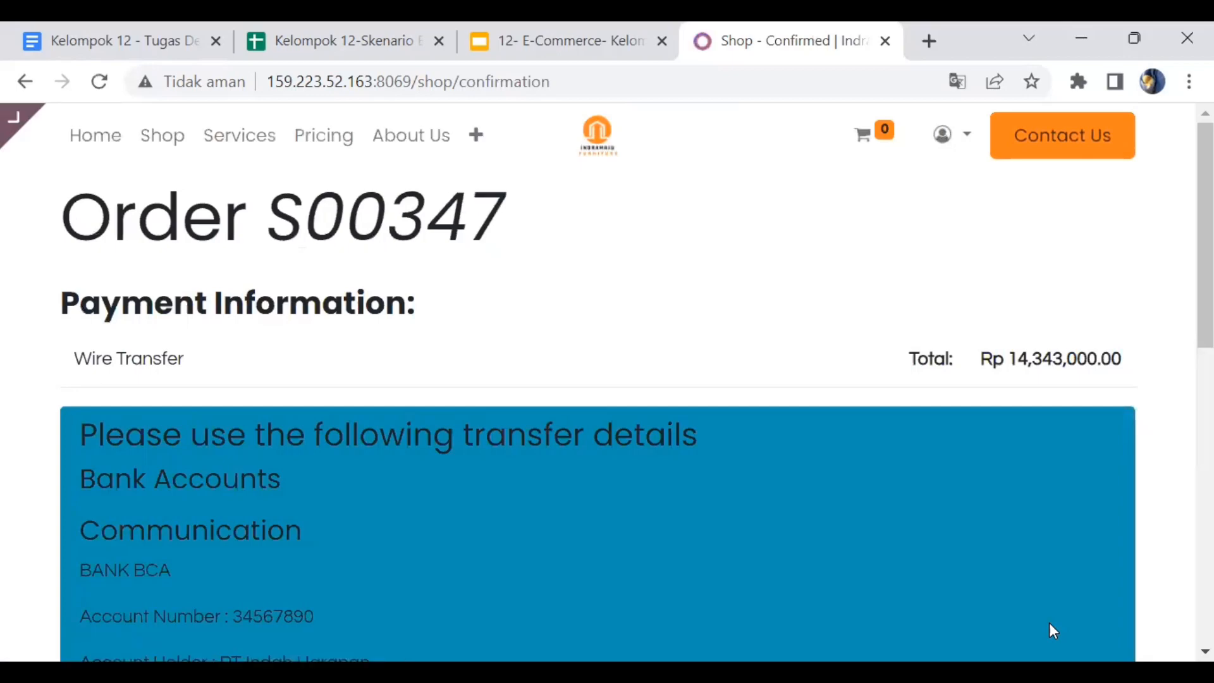
- Review the S00347 confirmation page, then go back to the Indramaju Furniture home page
scroll(1049, 622, "down", 4)
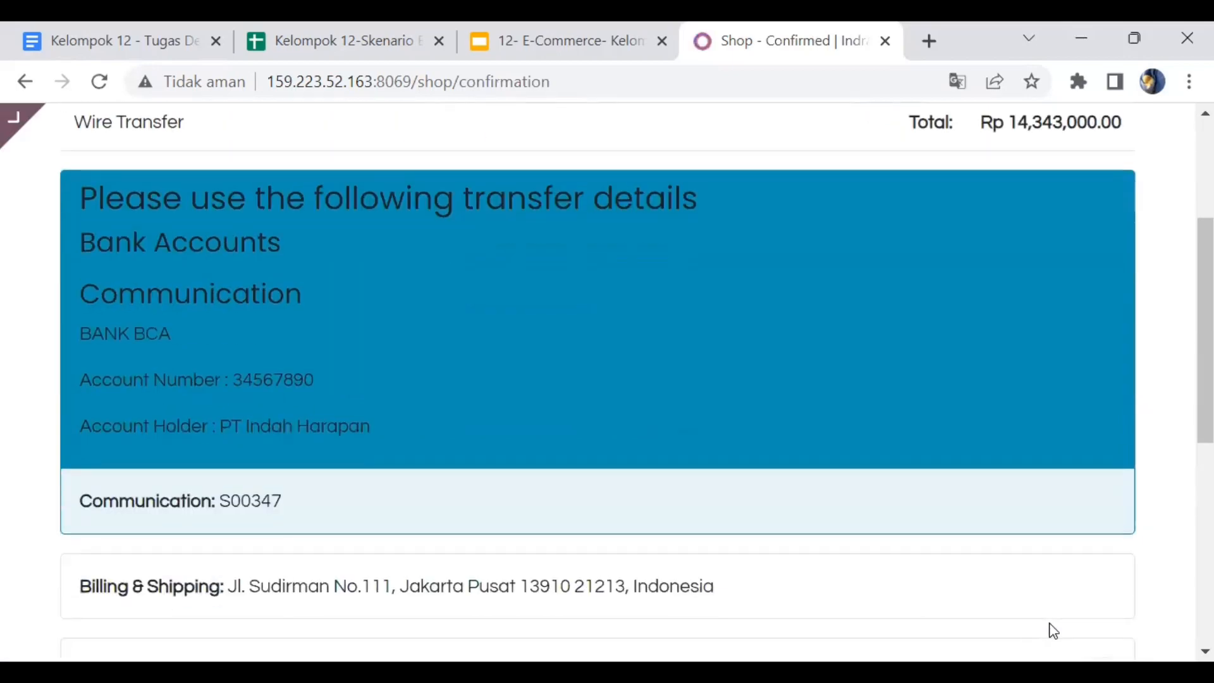
scroll(1049, 623, "up", 2)
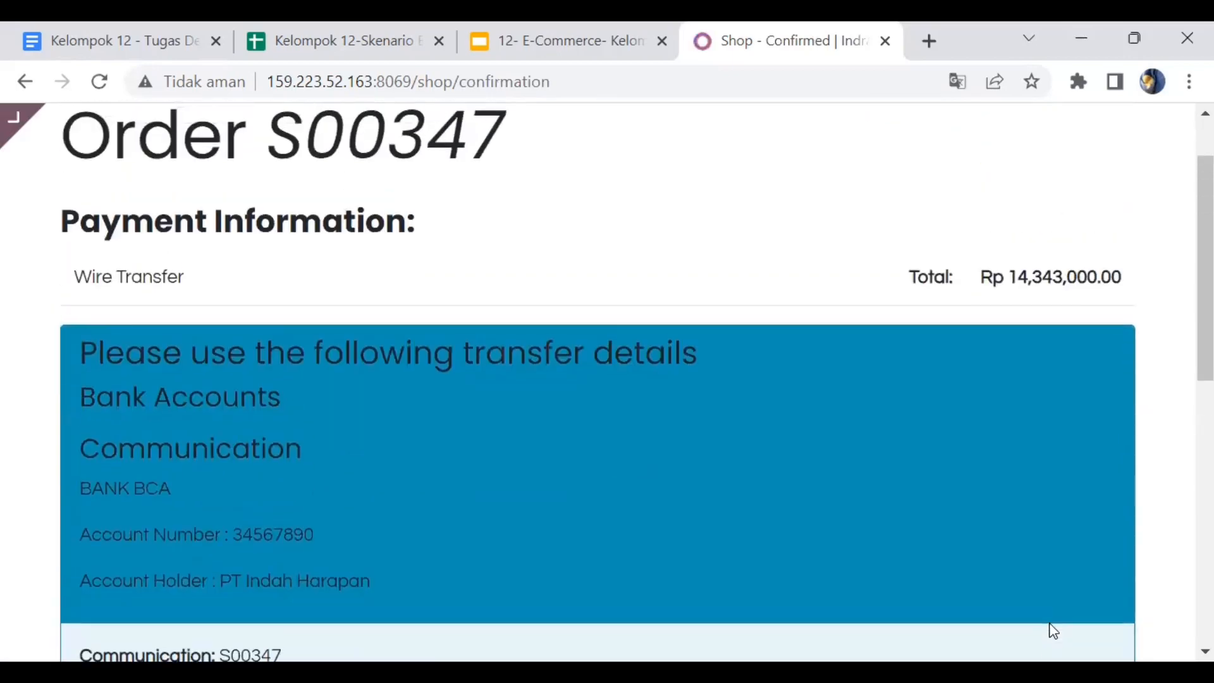
scroll(1053, 631, "up", 1)
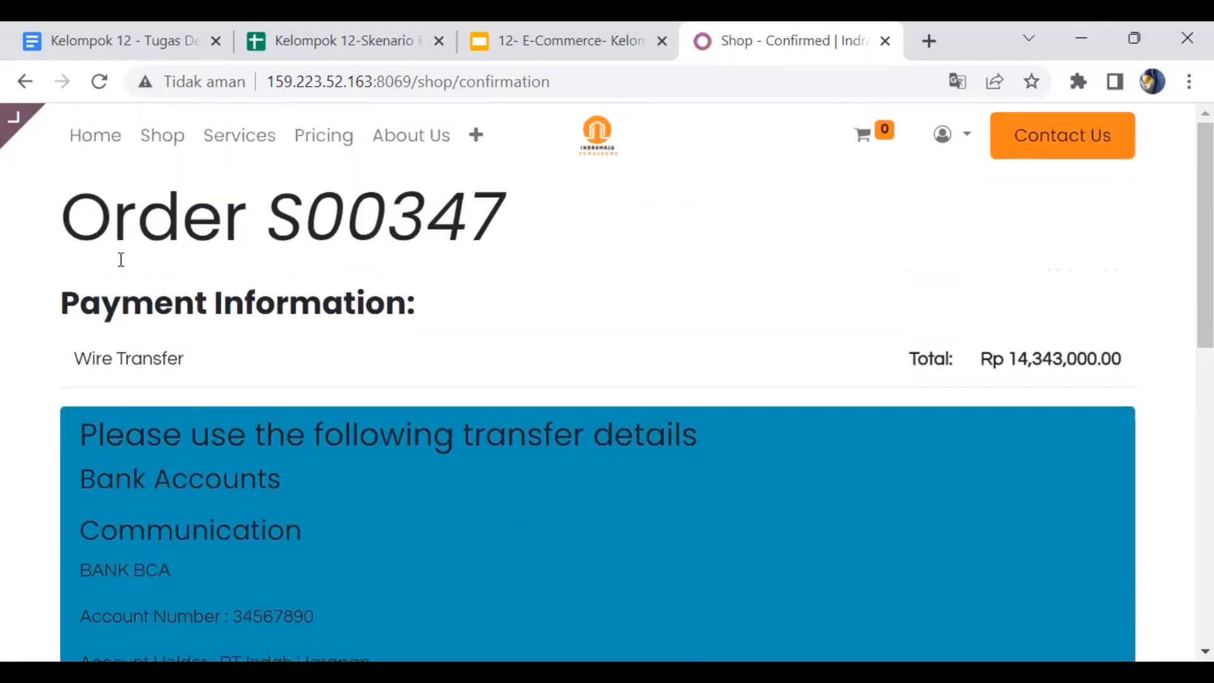
mouse_move(108, 143)
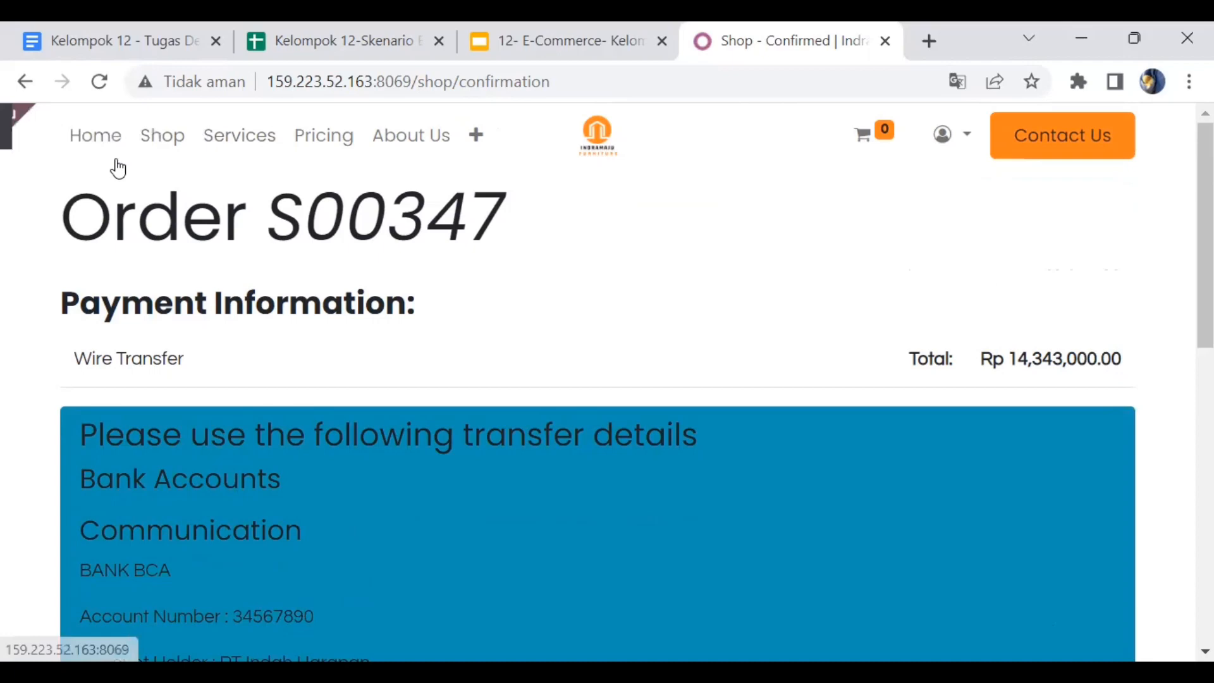
left_click(96, 136)
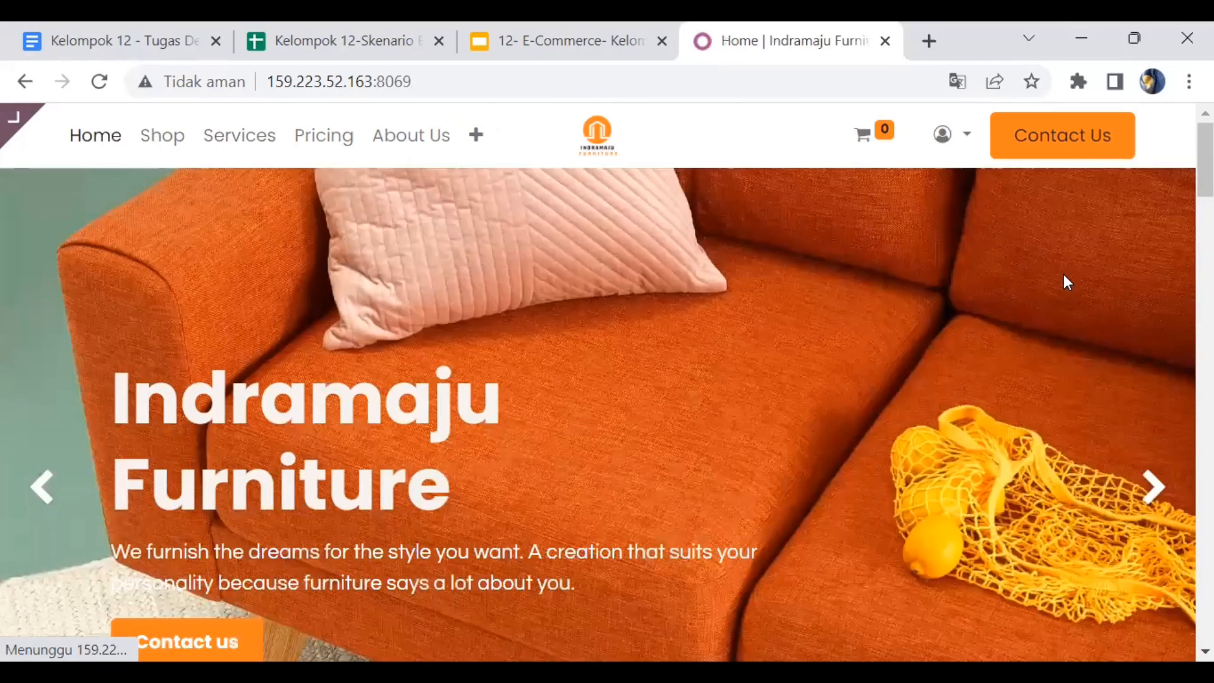
- Open quotation S00347 from My Account > Quotations and start Sign & Pay
left_click(956, 146)
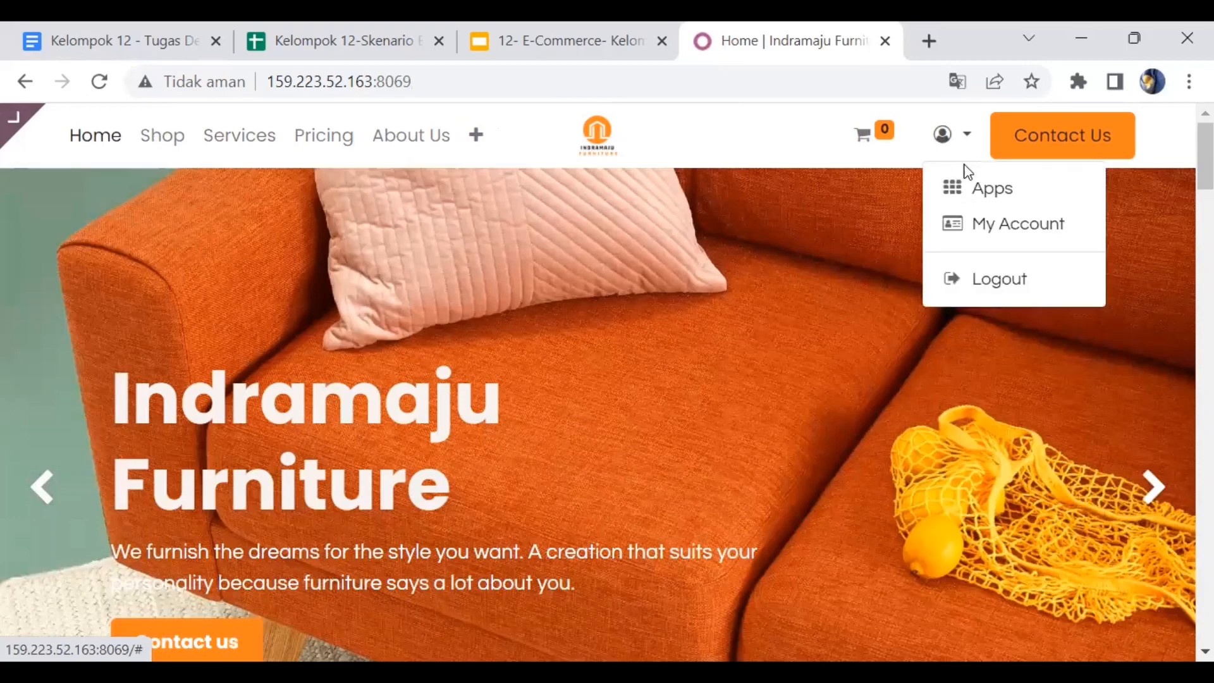
left_click(966, 214)
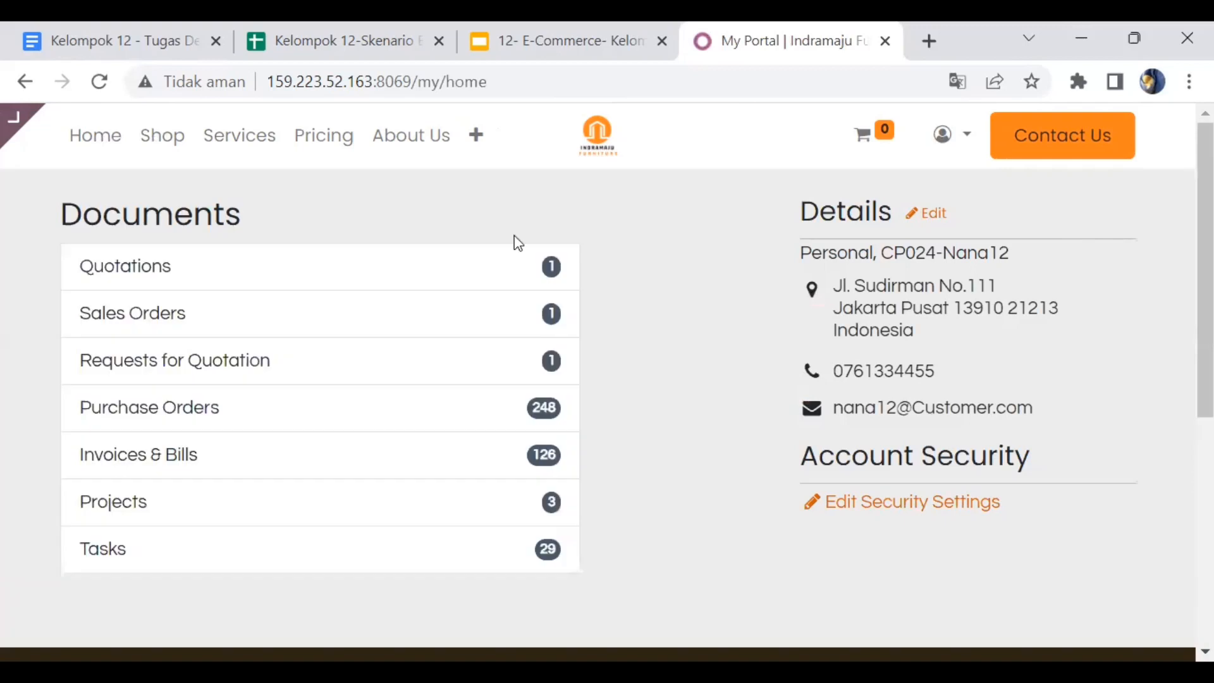
left_click(498, 270)
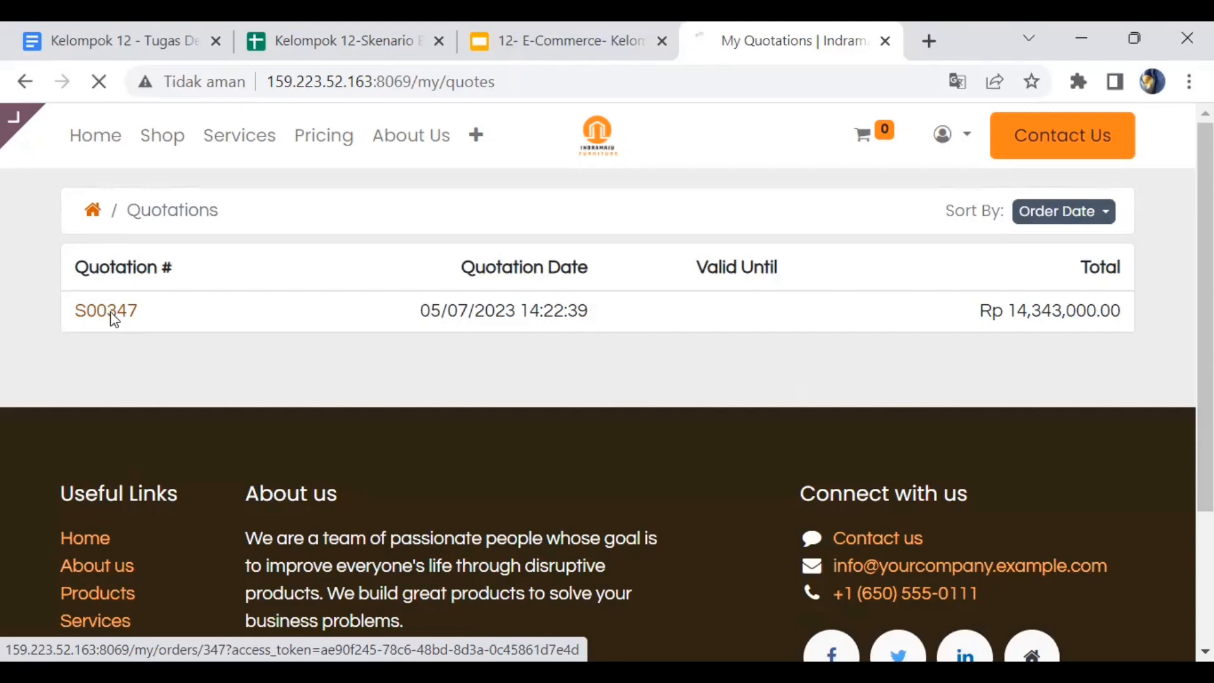
left_click(109, 312)
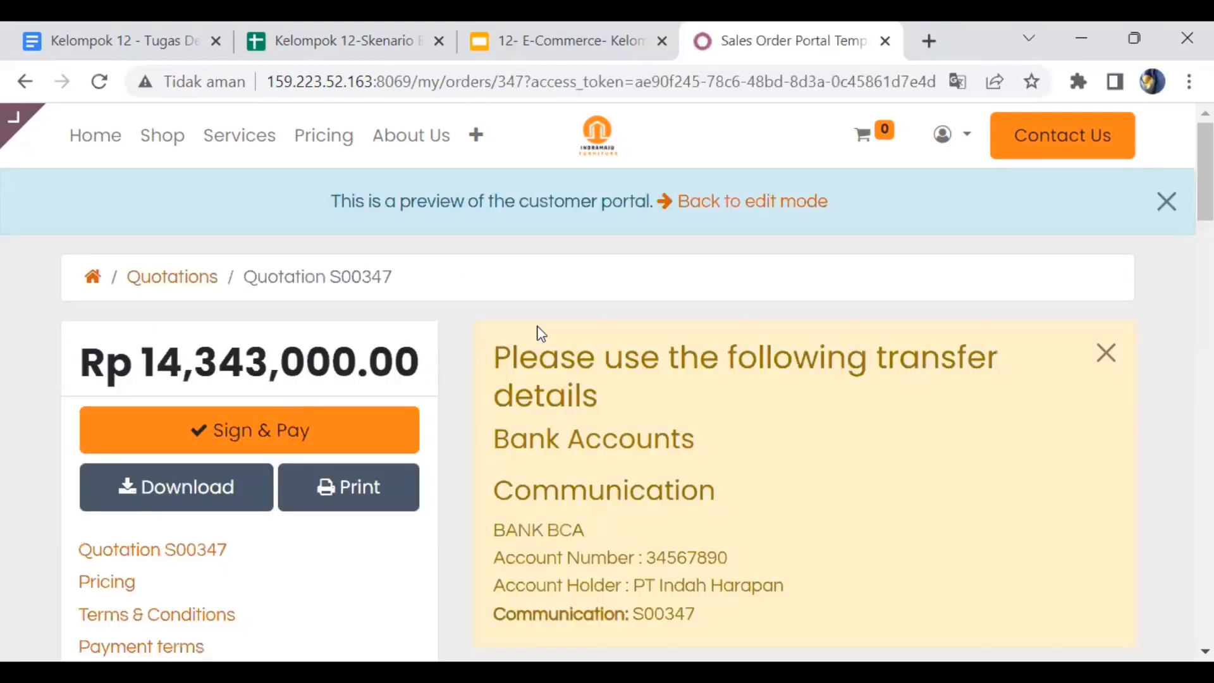
scroll(541, 333, "down", 2)
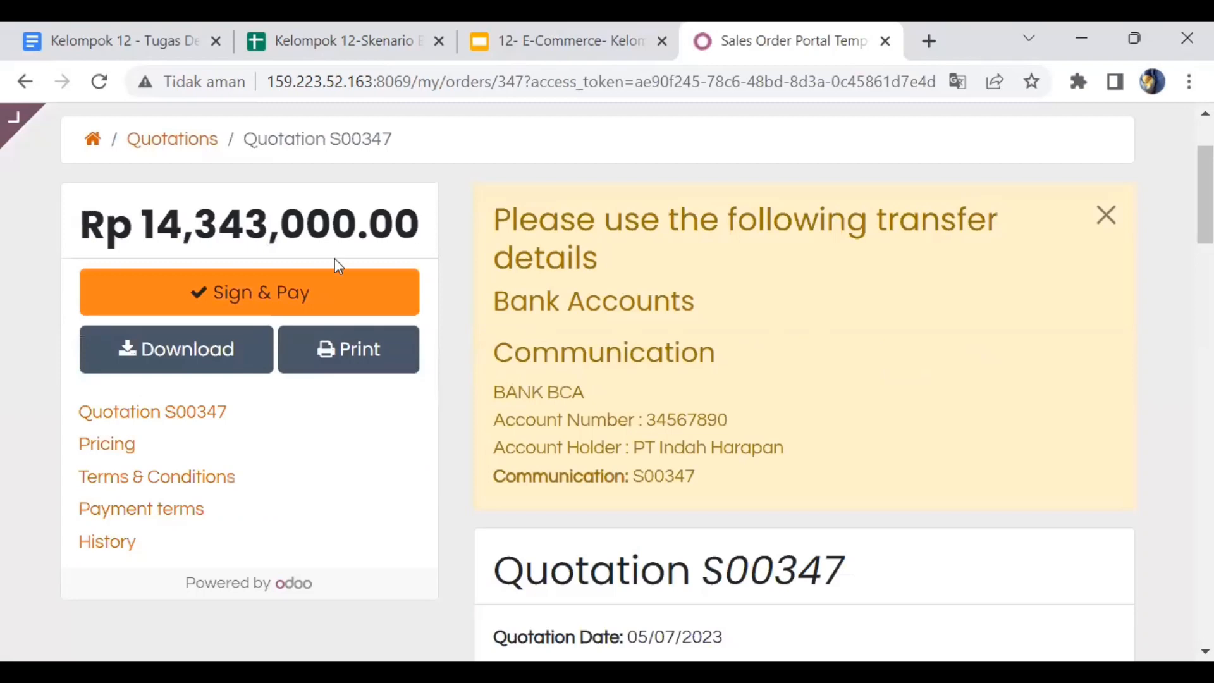
left_click(300, 294)
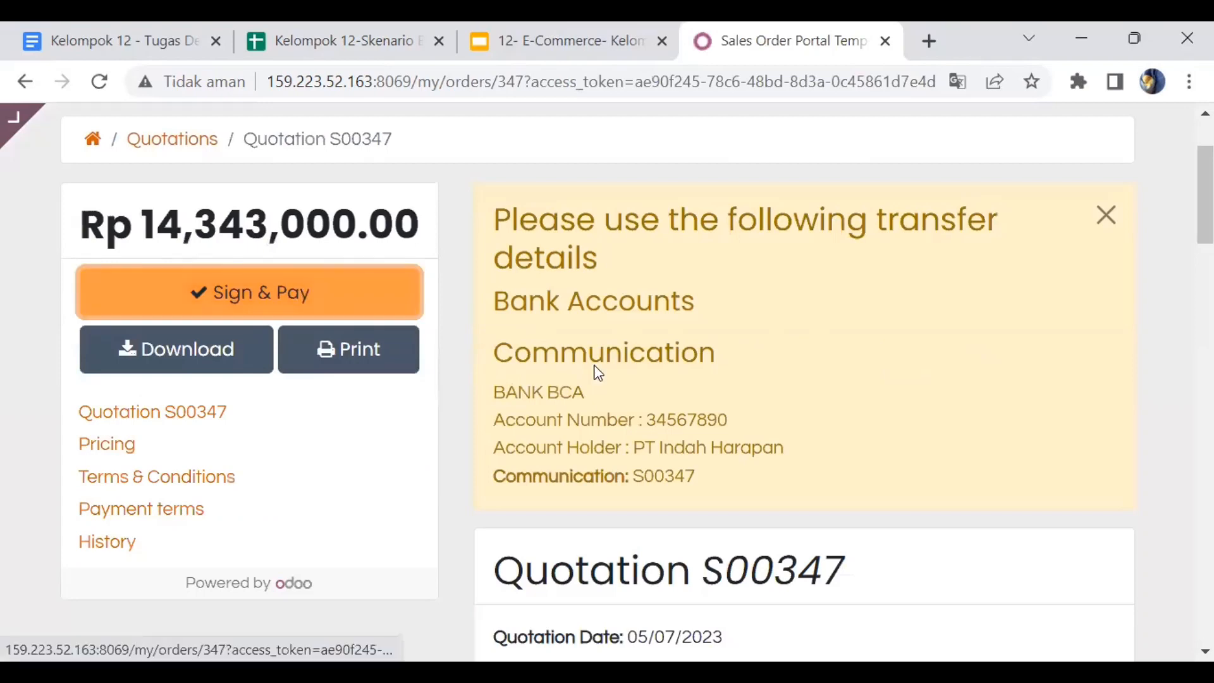
- Accept and sign quotation S00347, then pay it by Wire Transfer
scroll(598, 374, "down", 4)
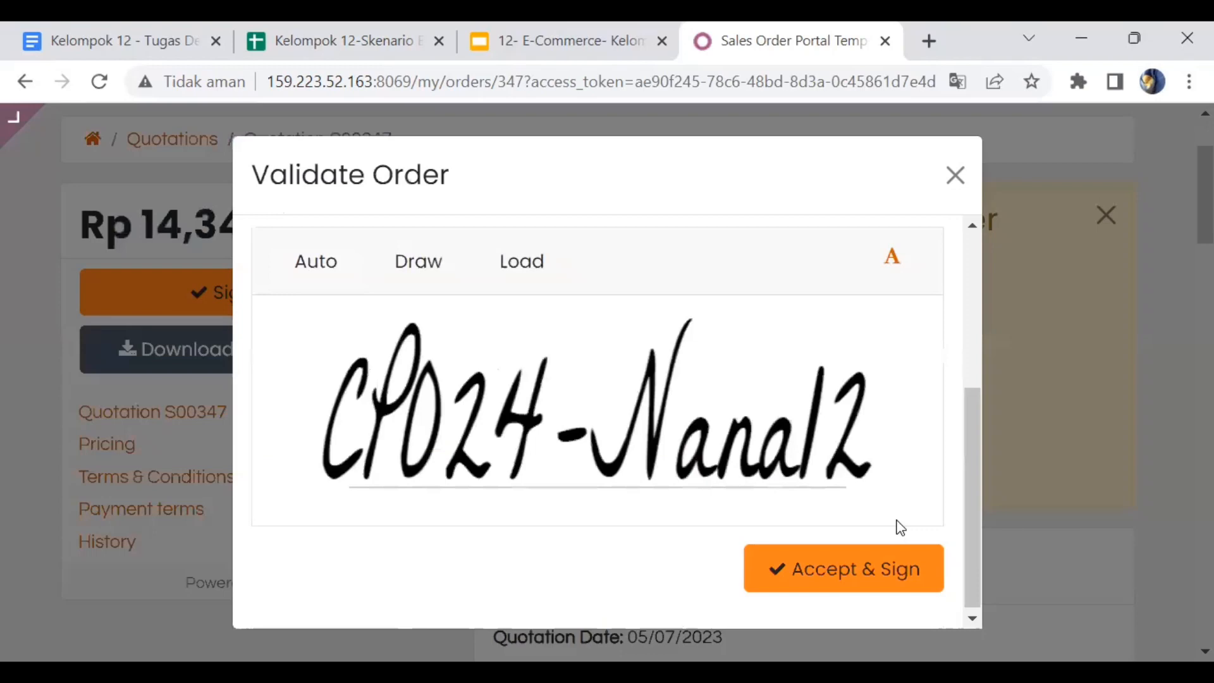
left_click(890, 571)
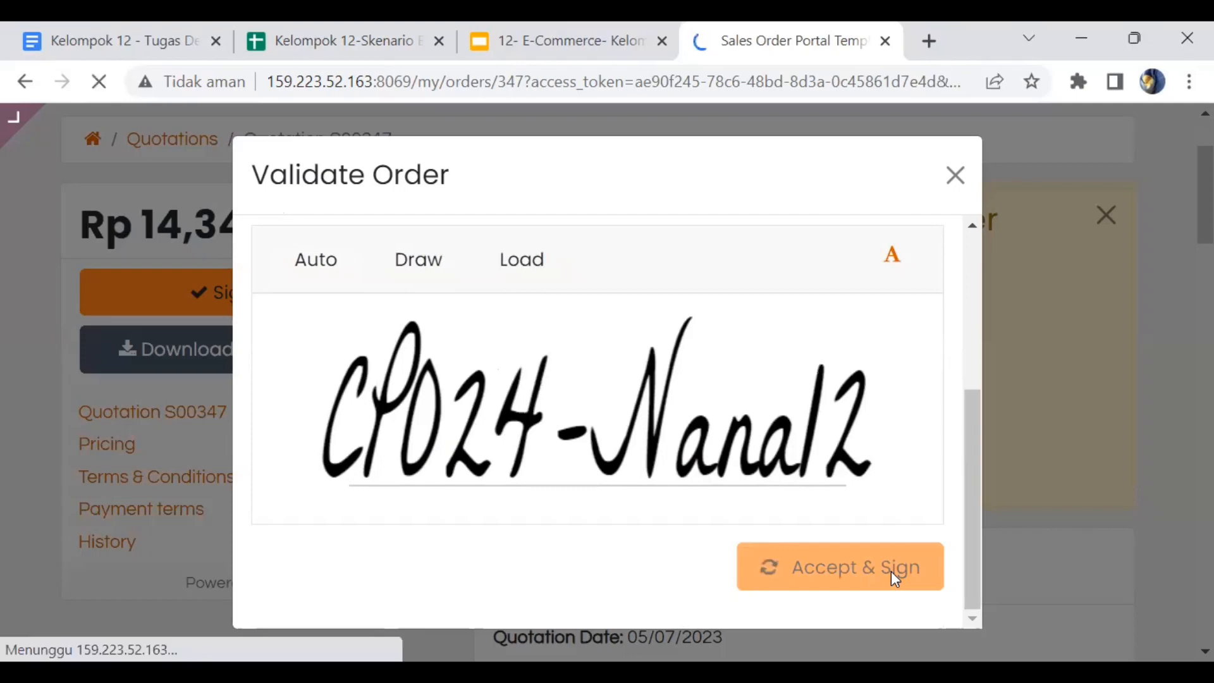
scroll(609, 534, "down", 2)
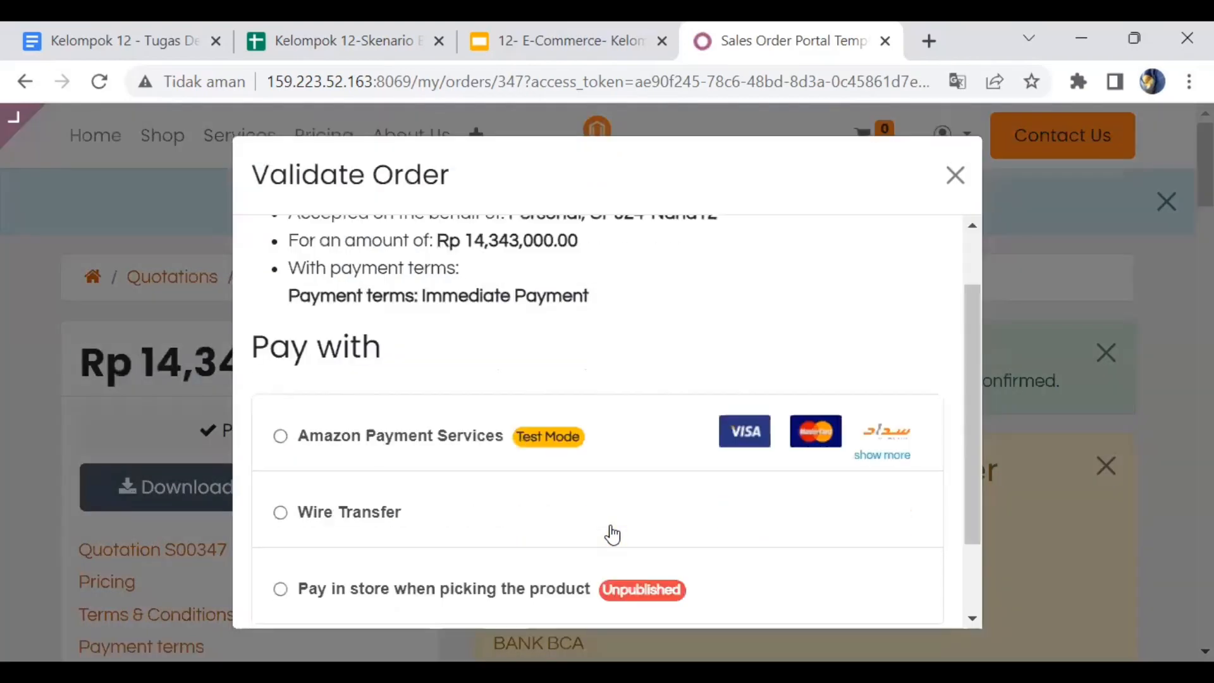
scroll(488, 529, "down", 1)
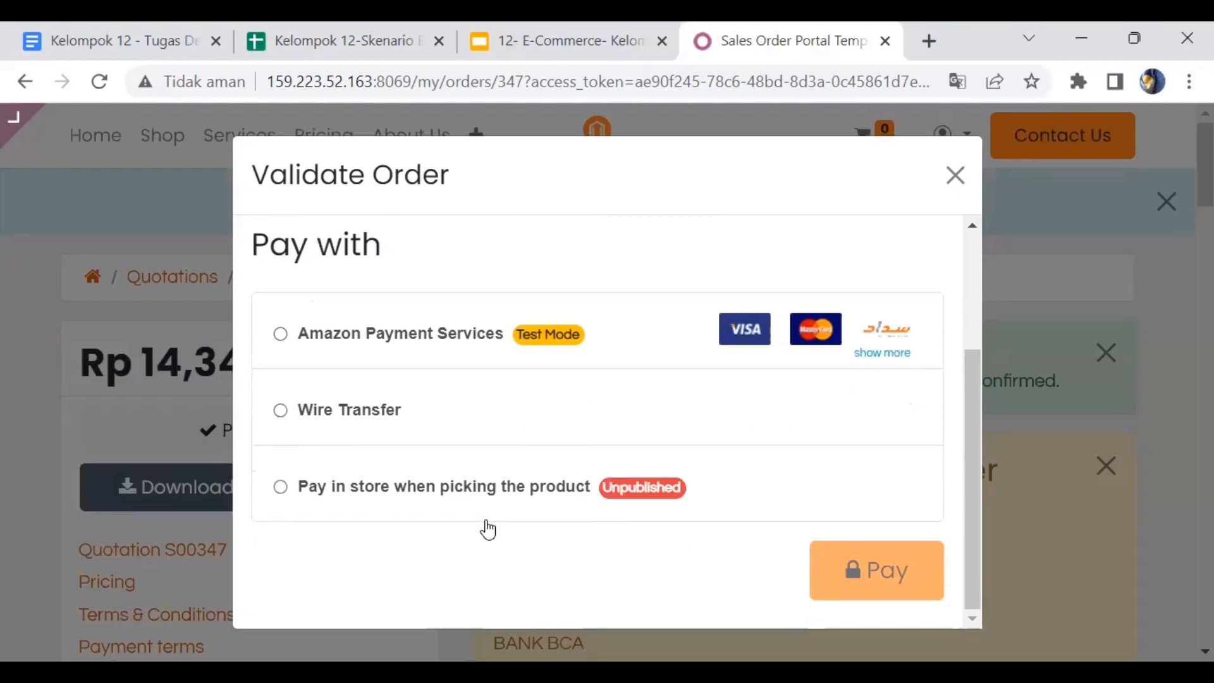
left_click(282, 411)
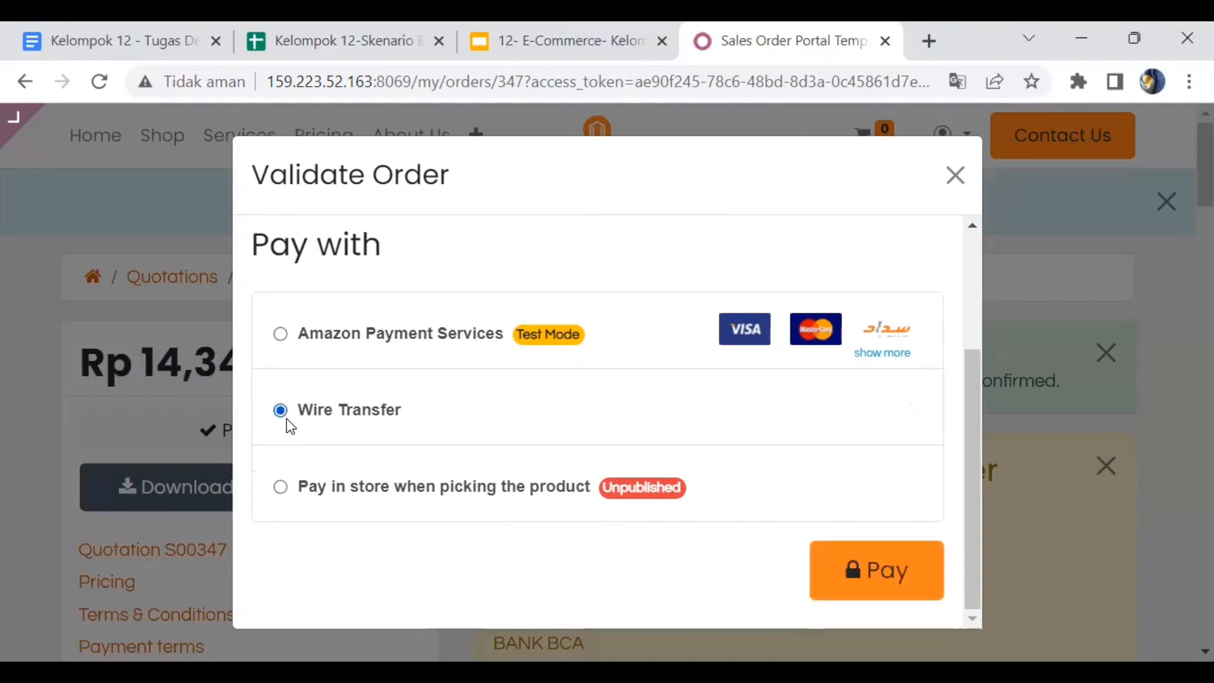
left_click(827, 583)
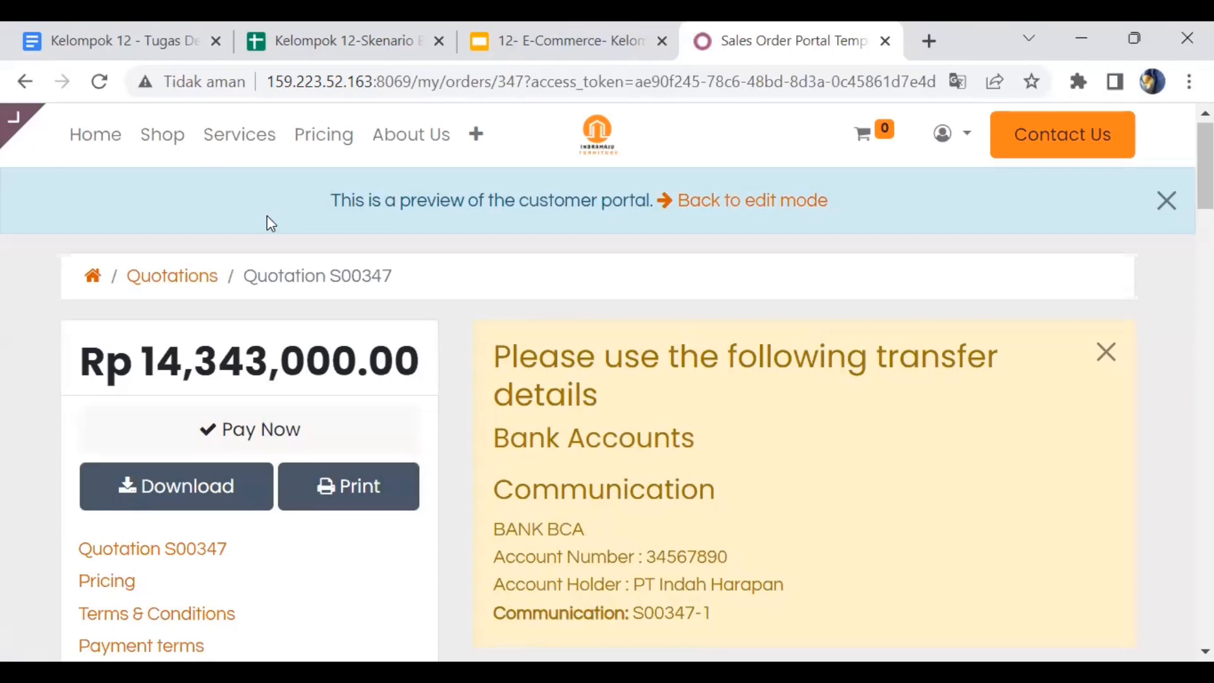
- Go to the backend Website app and open eCommerce > Unpaid Orders
left_click(117, 155)
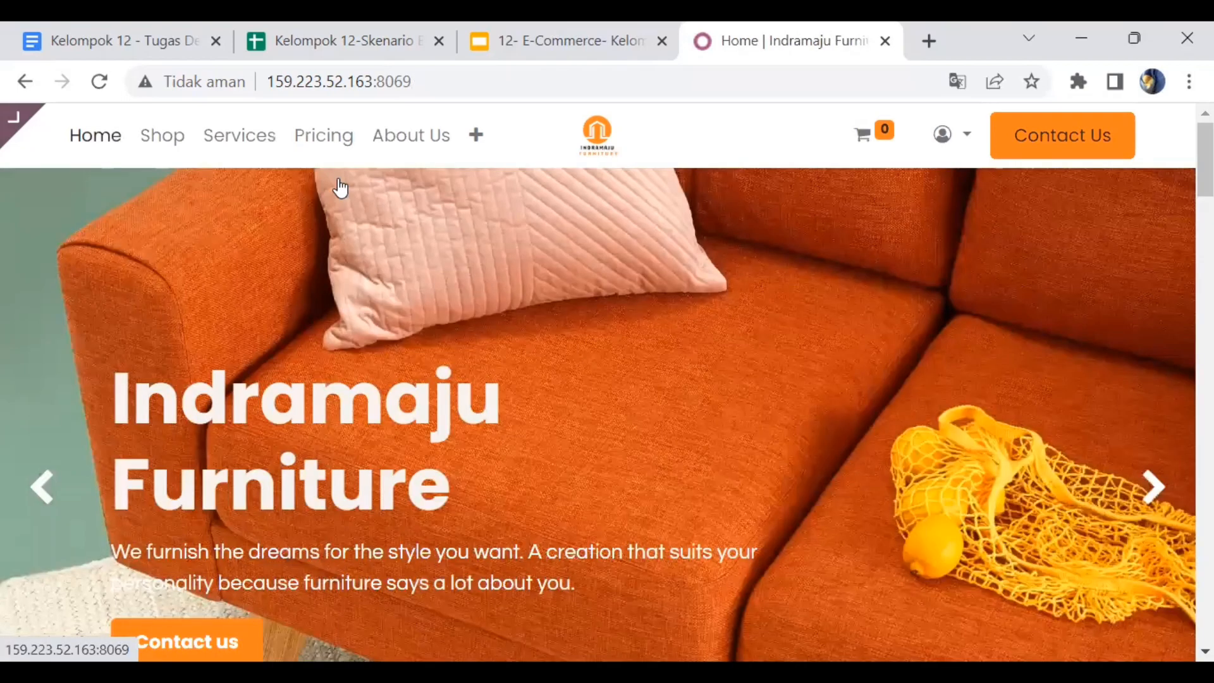
left_click(27, 141)
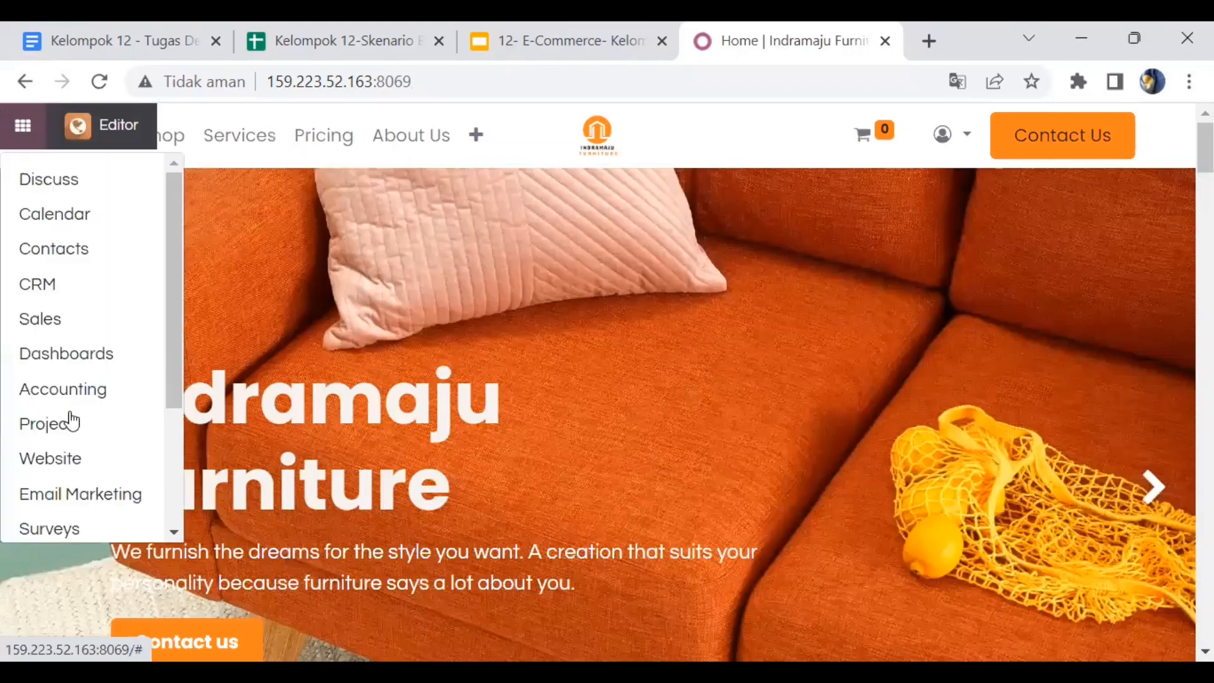
left_click(72, 469)
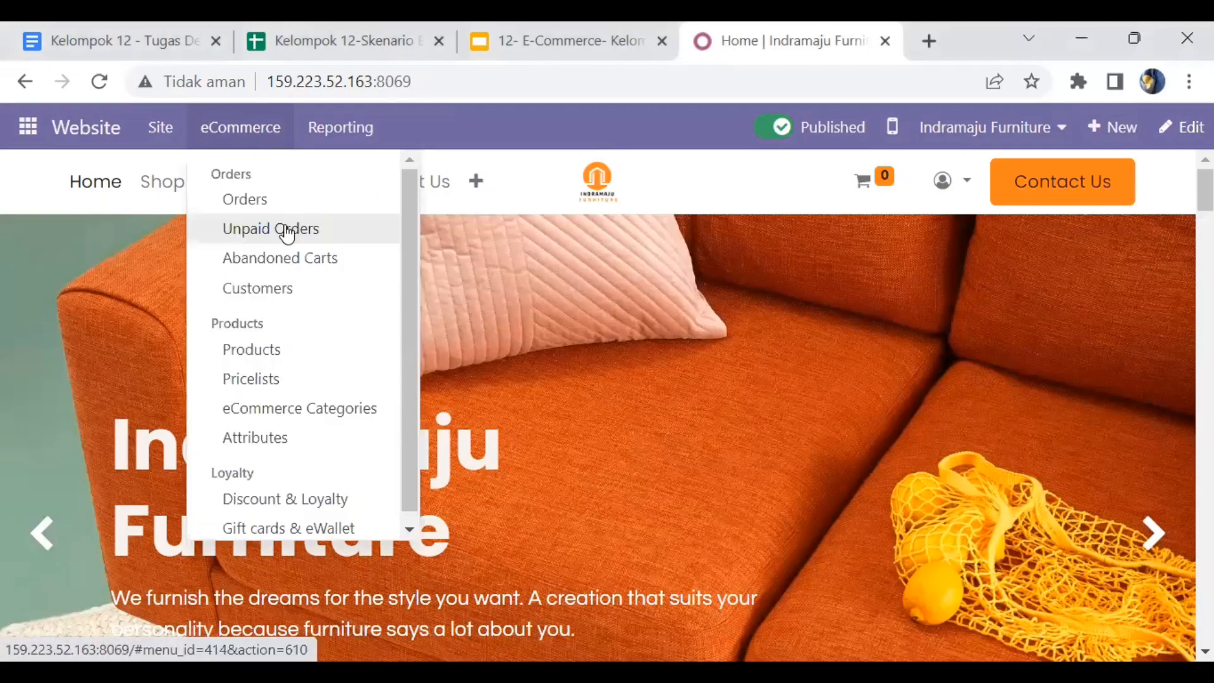
left_click(286, 229)
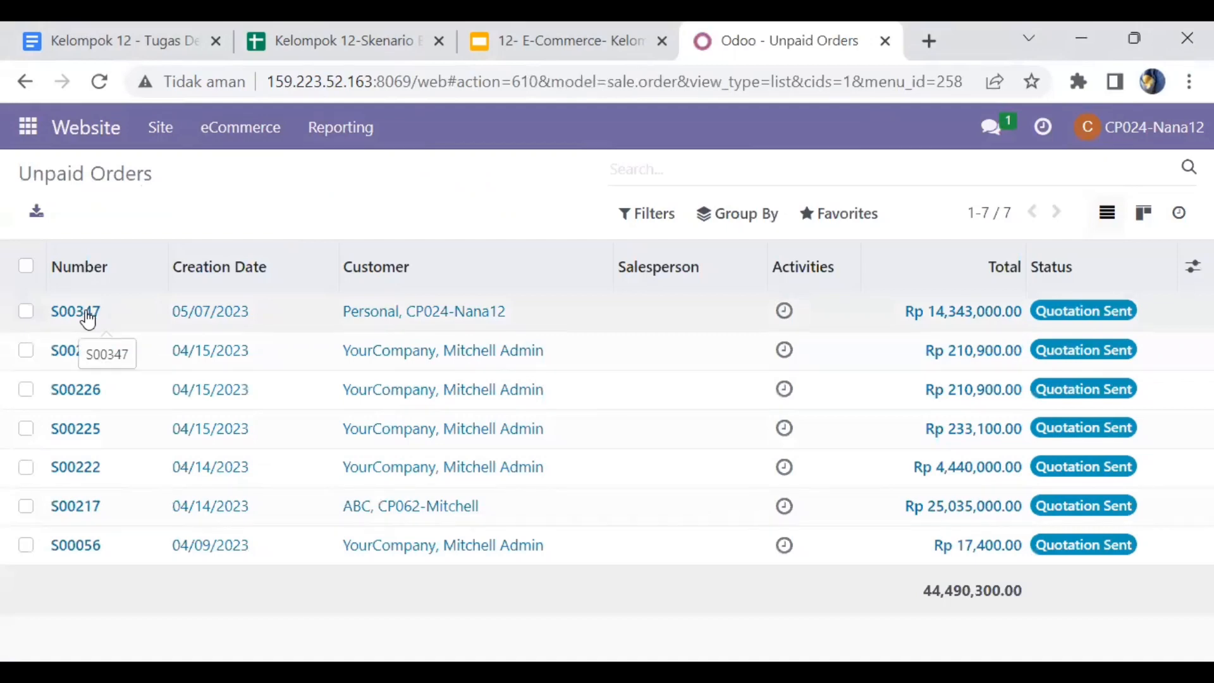
- Confirm quotation S00347 as a sales order and open its delivery WH/OUT/00296
left_click(88, 320)
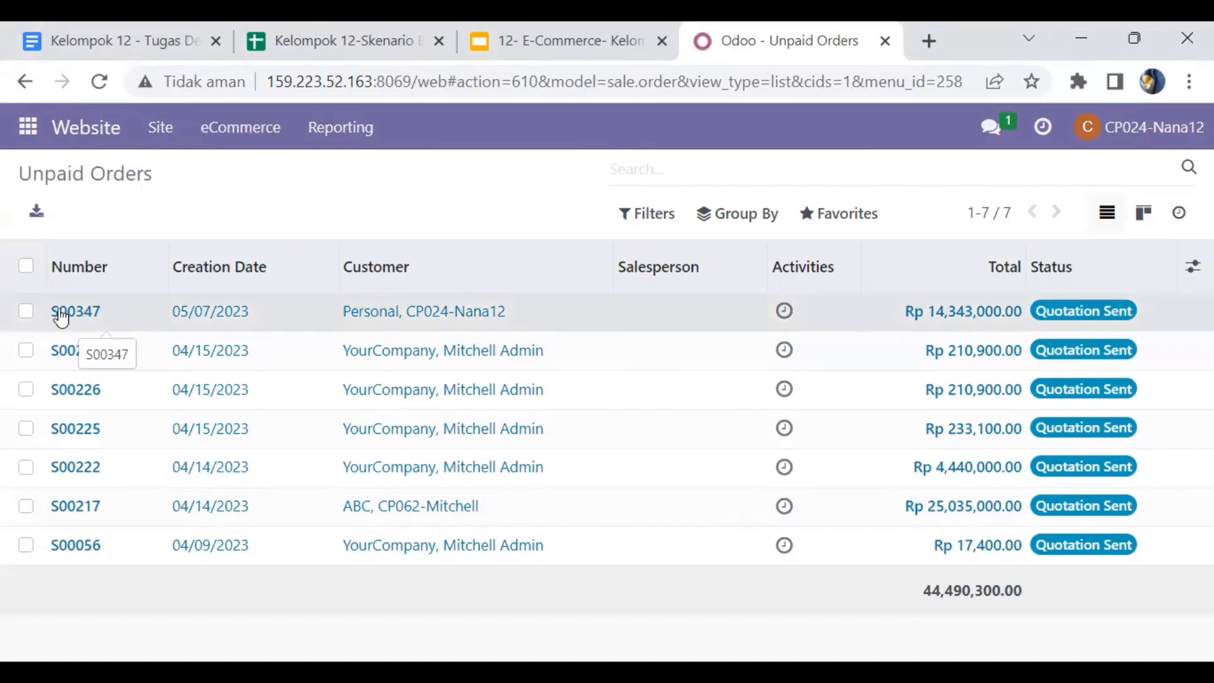
left_click(63, 316)
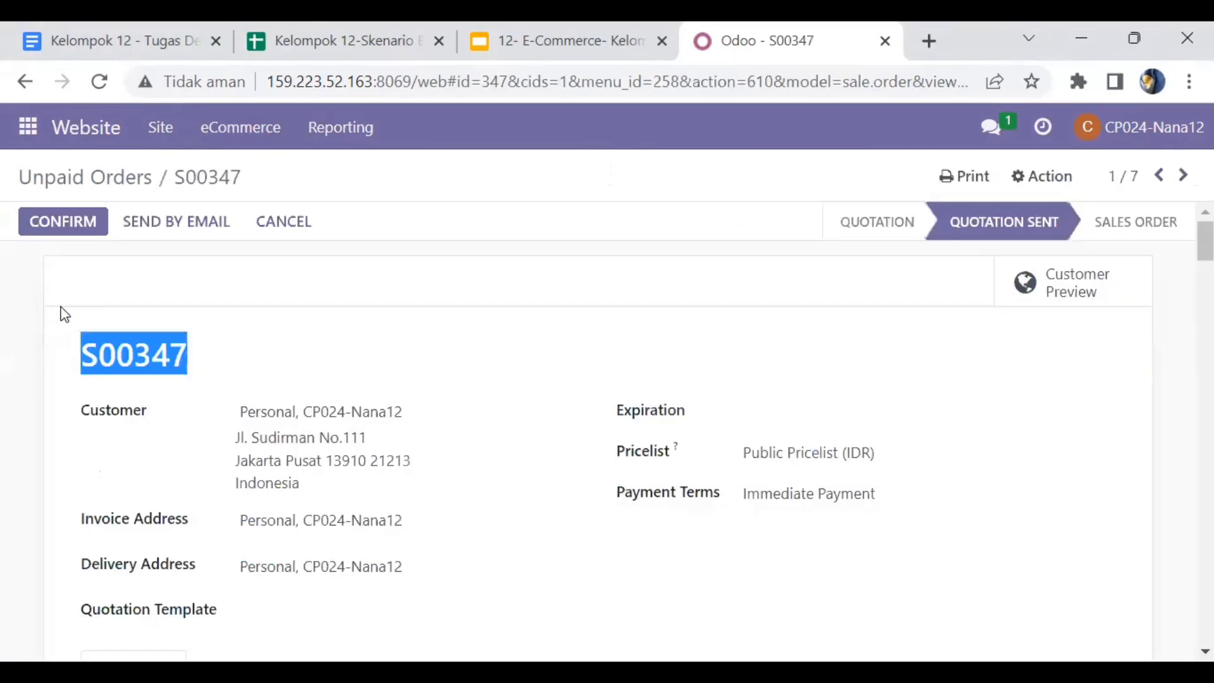
left_click(260, 303)
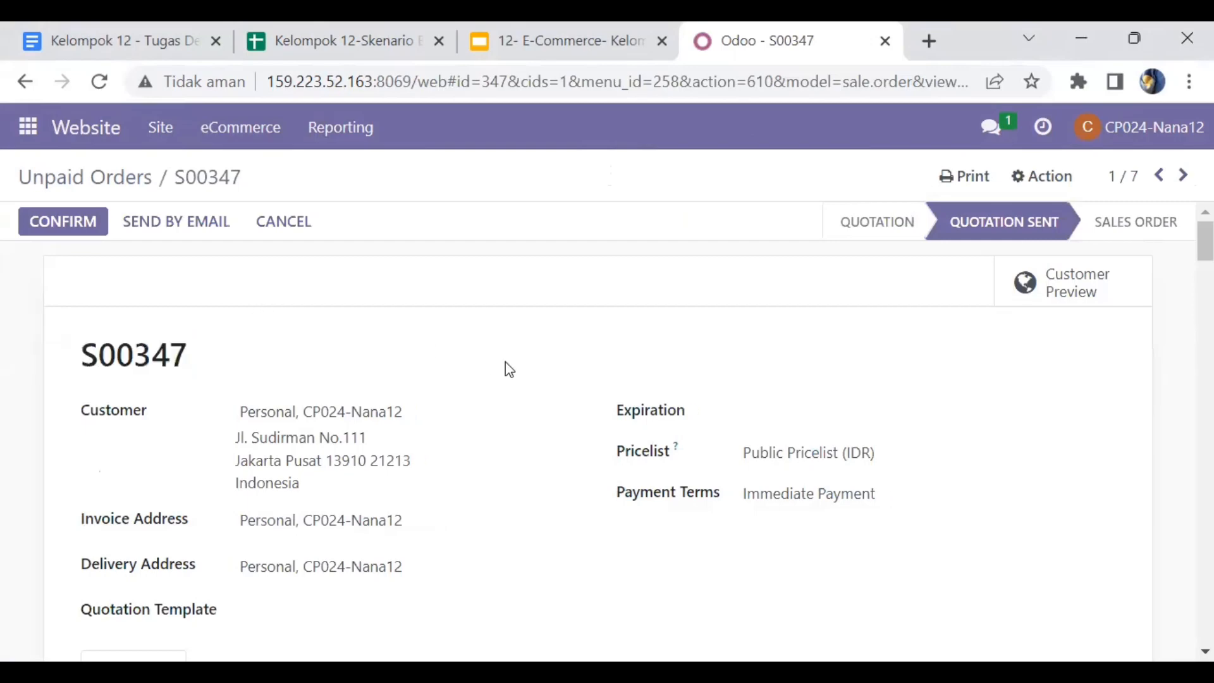
scroll(505, 363, "down", 8)
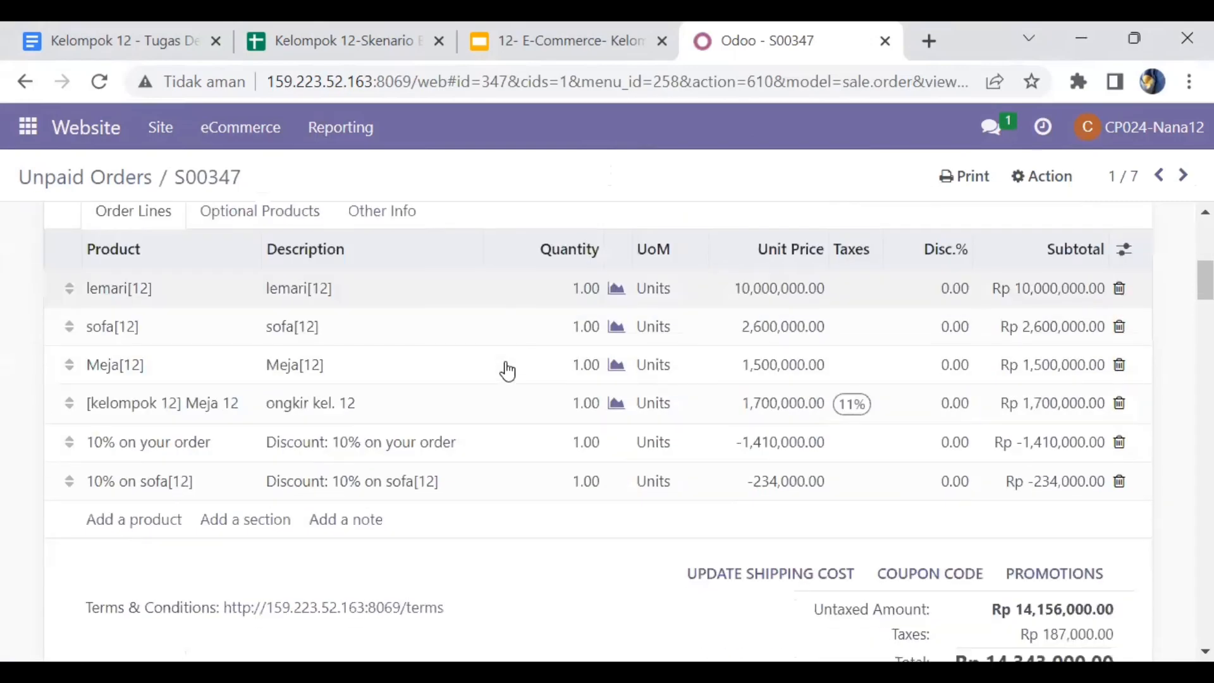
scroll(507, 371, "up", 8)
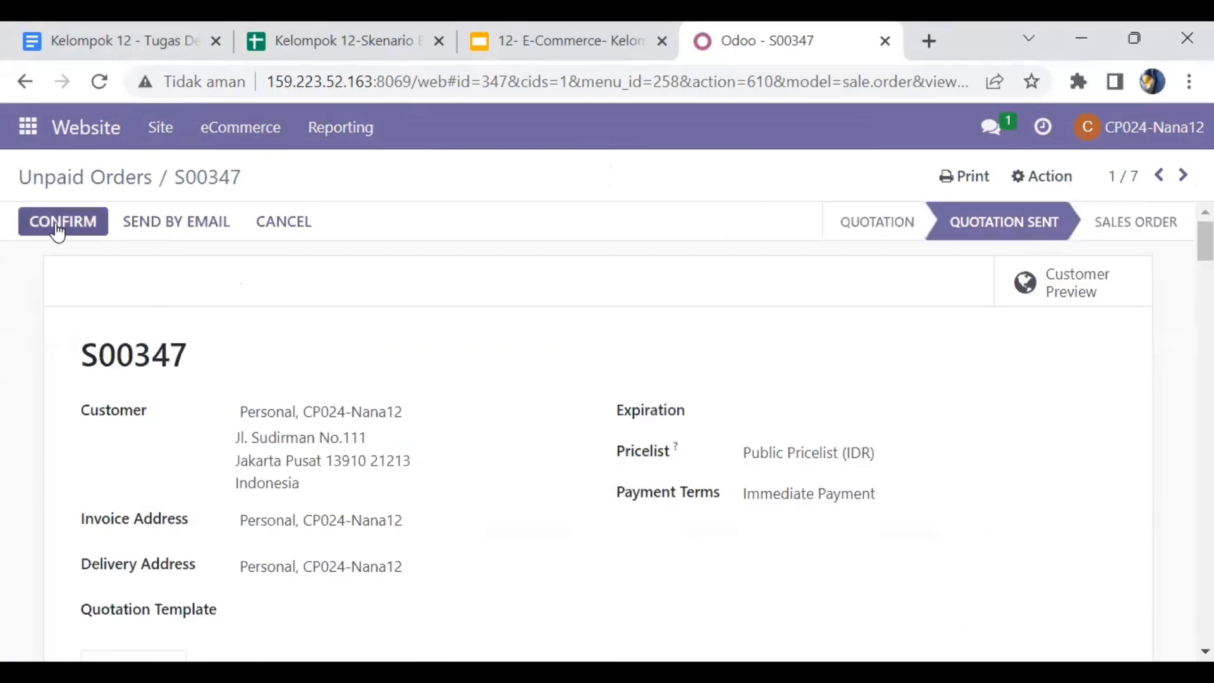
left_click(56, 226)
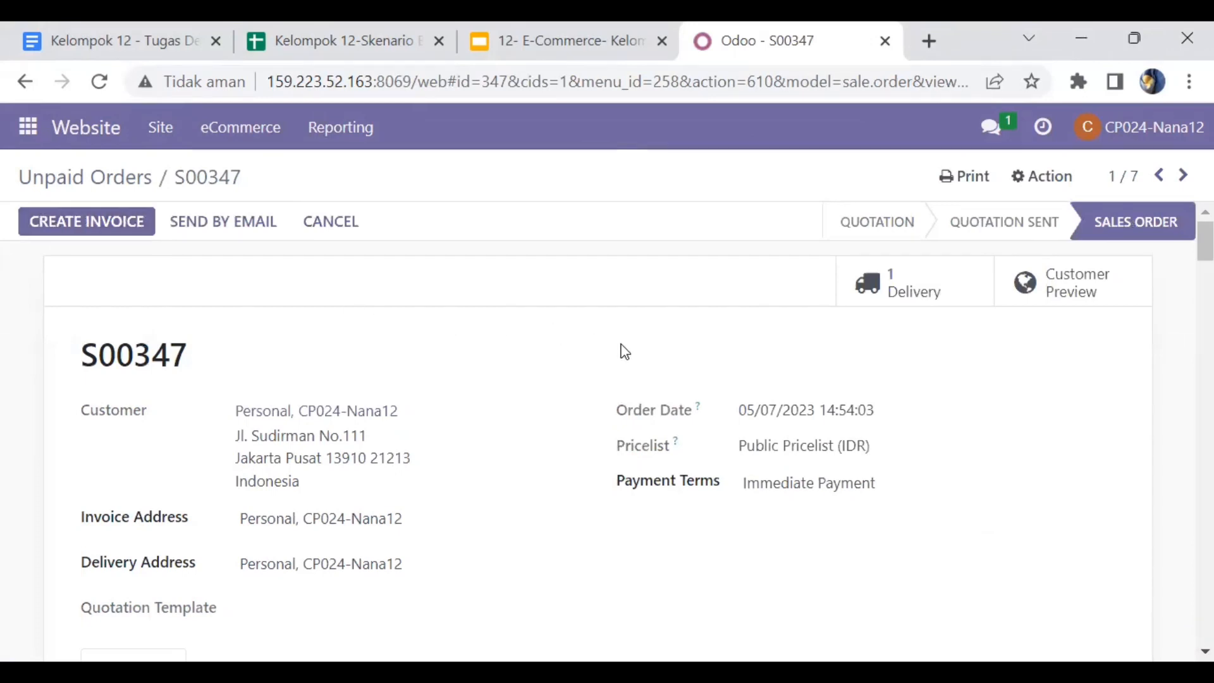
left_click(909, 306)
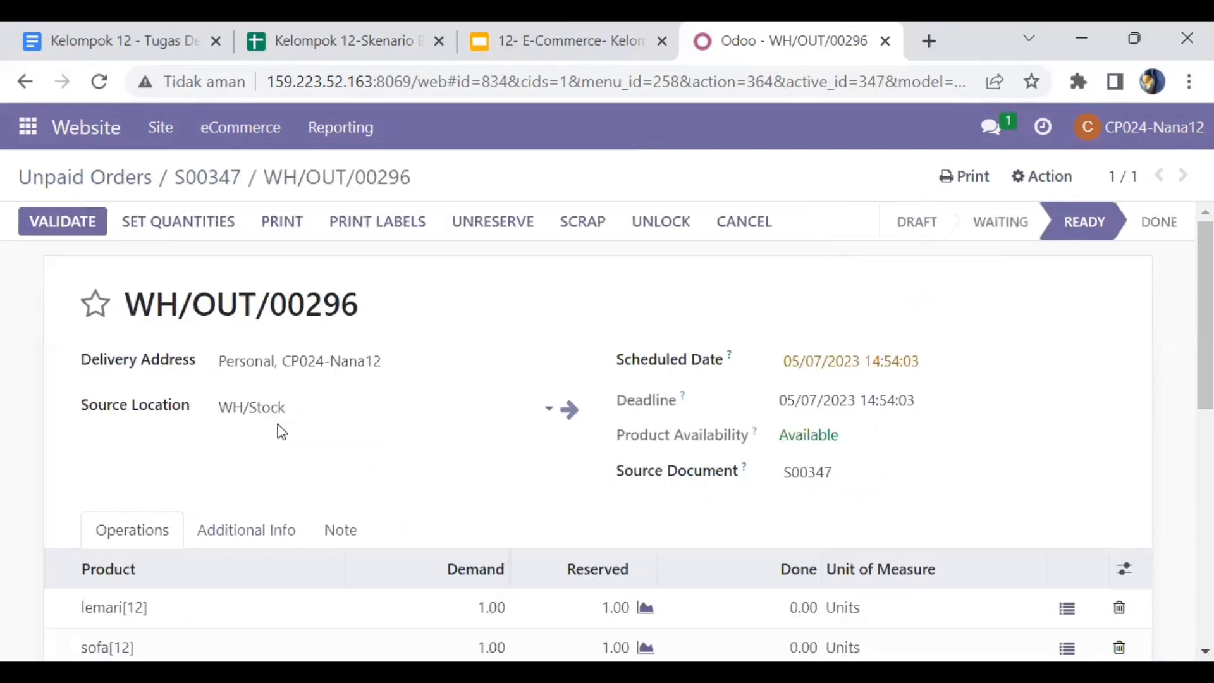
- Validate delivery WH/OUT/00296 with Immediate Transfer applied to all quantities, then return to S00347
scroll(280, 429, "down", 3)
scroll(278, 429, "up", 3)
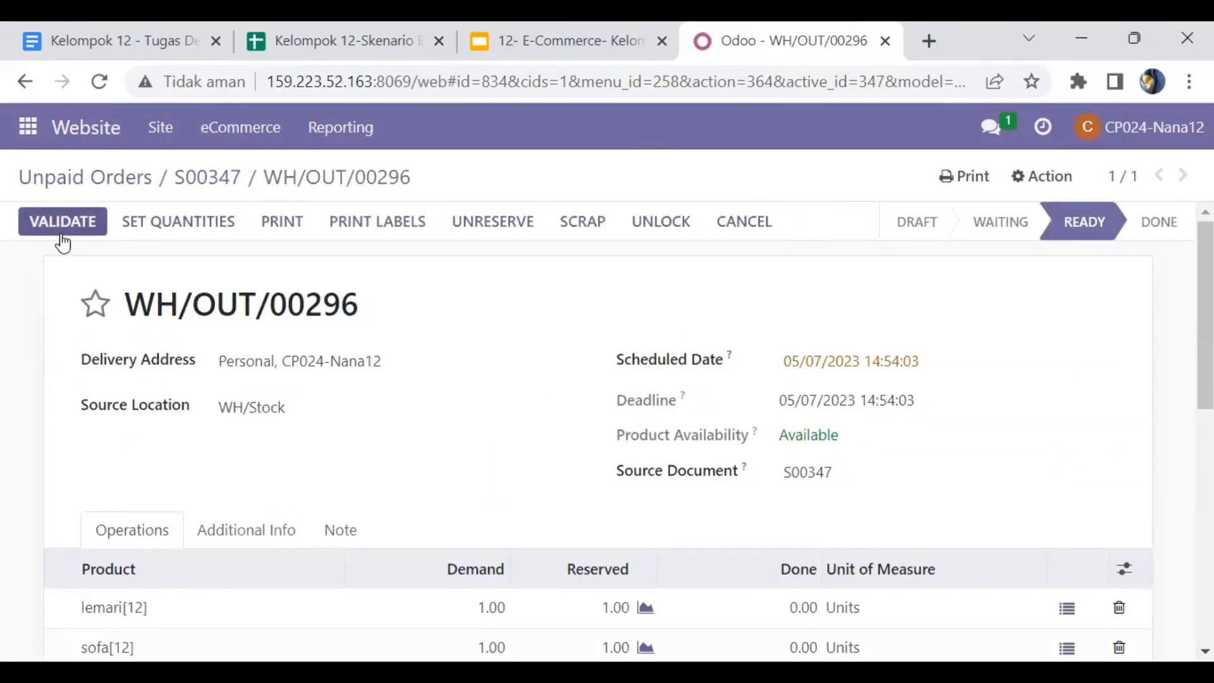
left_click(67, 223)
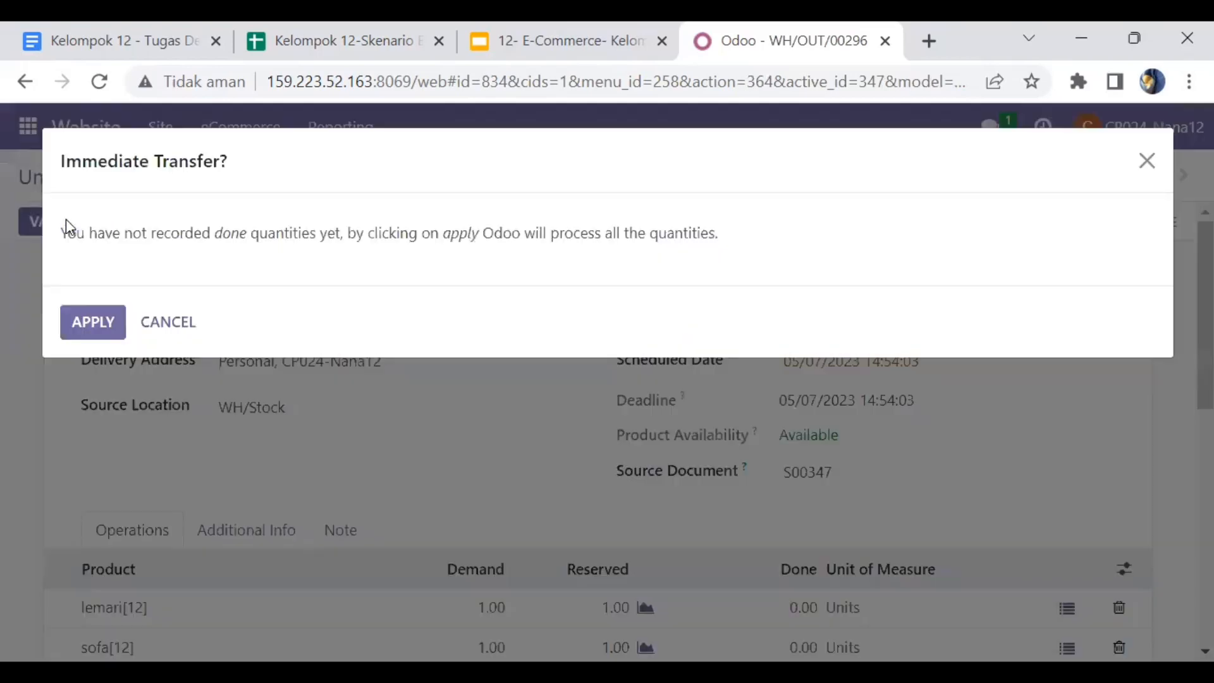
left_click(79, 321)
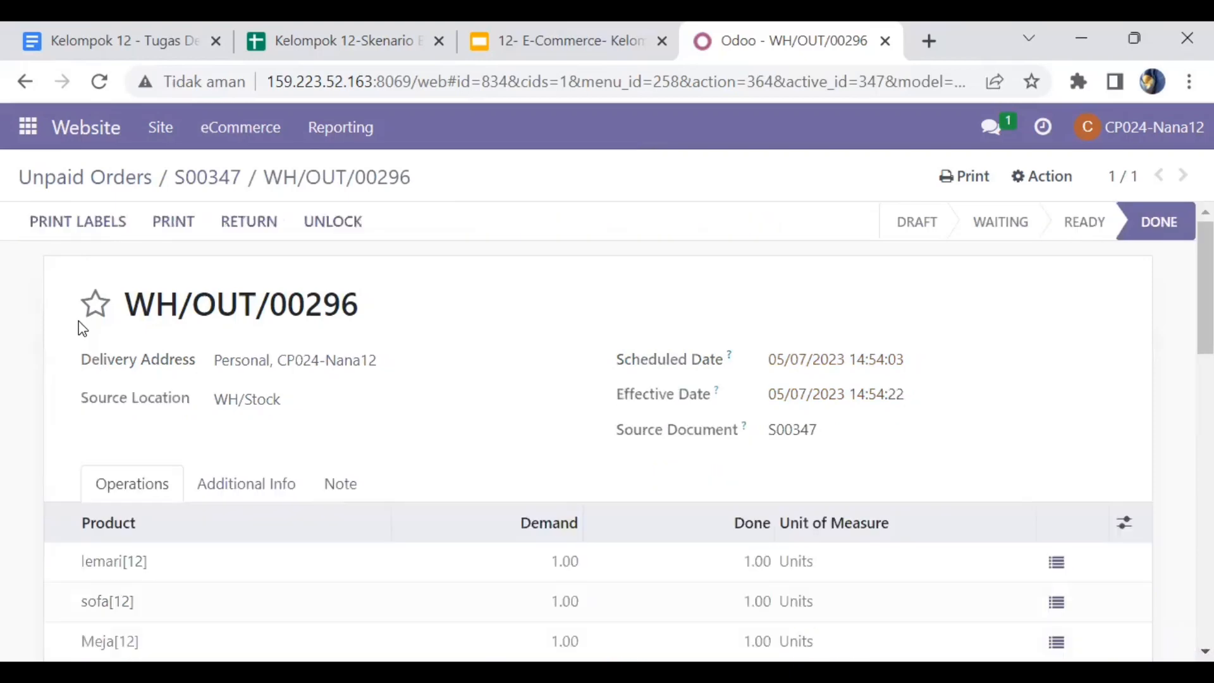
left_click(21, 90)
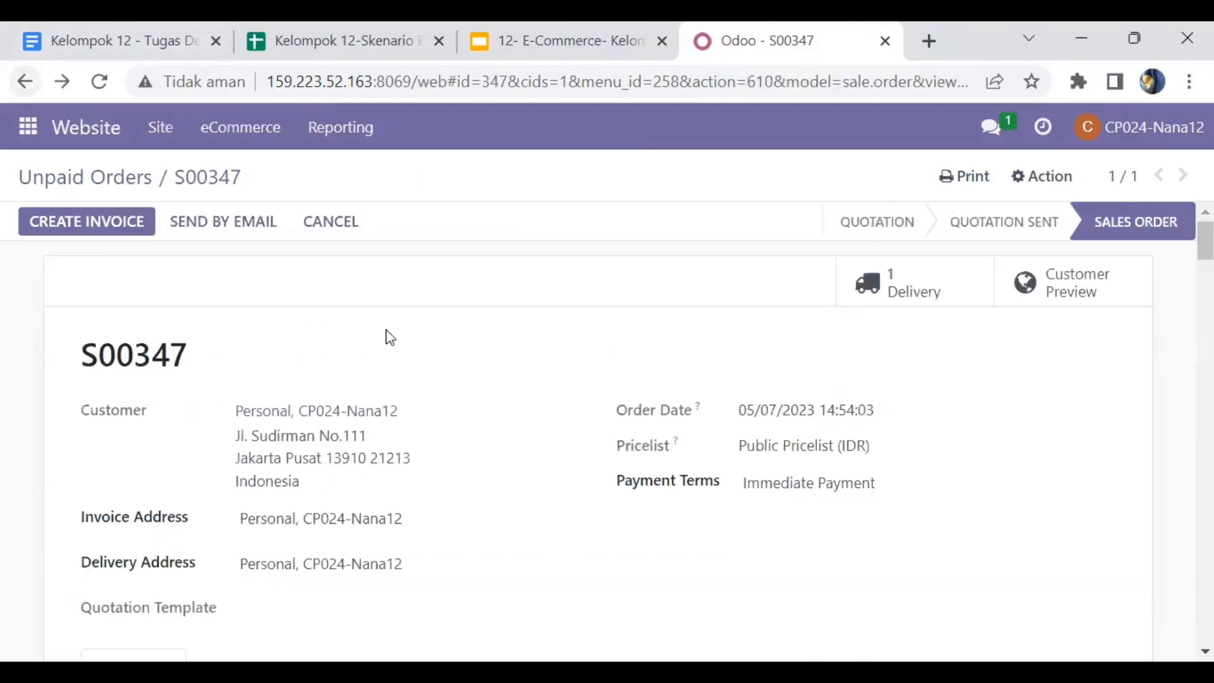
- Create a regular invoice for order S00347 and open it
scroll(390, 337, "down", 1)
scroll(391, 338, "up", 1)
left_click(120, 221)
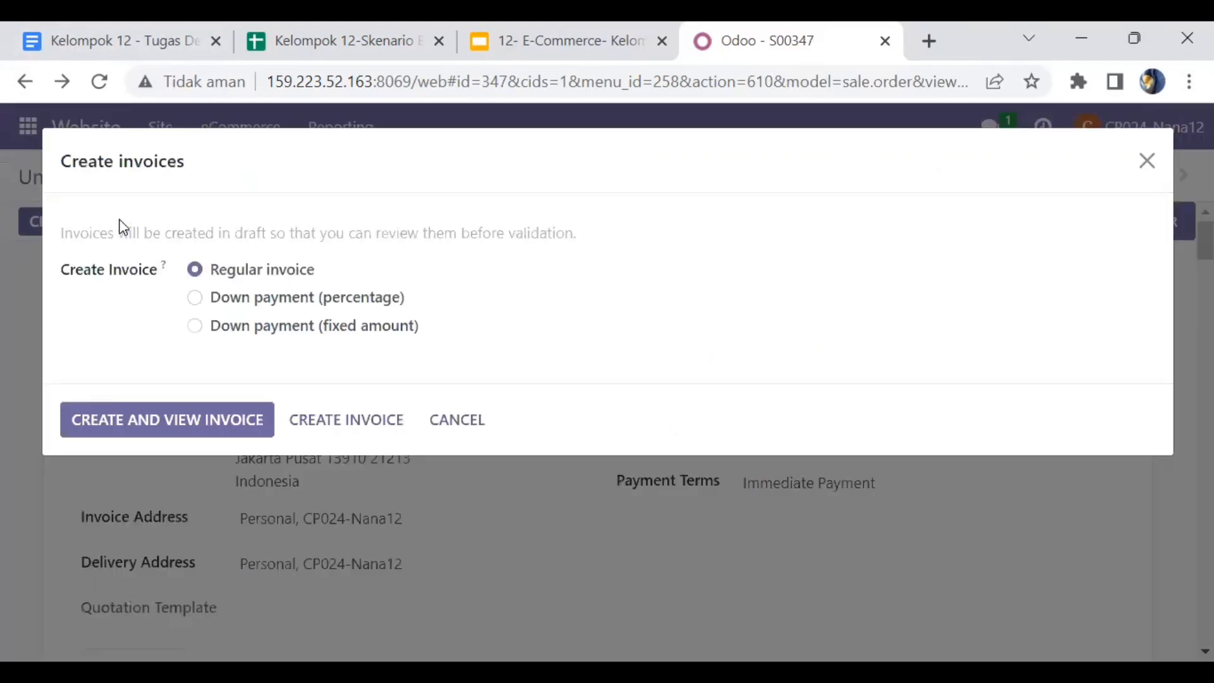
left_click(144, 420)
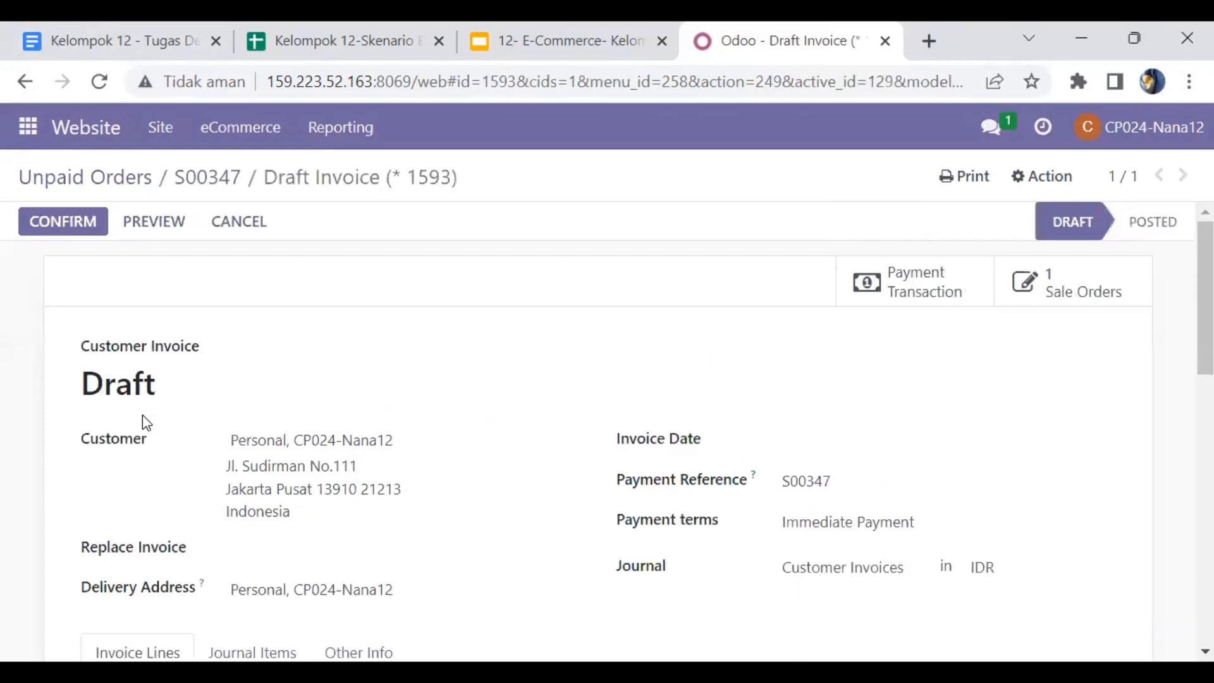
- Post invoice INV/2023/00068 and register its Rp 14,343,000.00 payment into Bank Zamrud
scroll(145, 420, "down", 5)
scroll(142, 420, "up", 5)
left_click(62, 223)
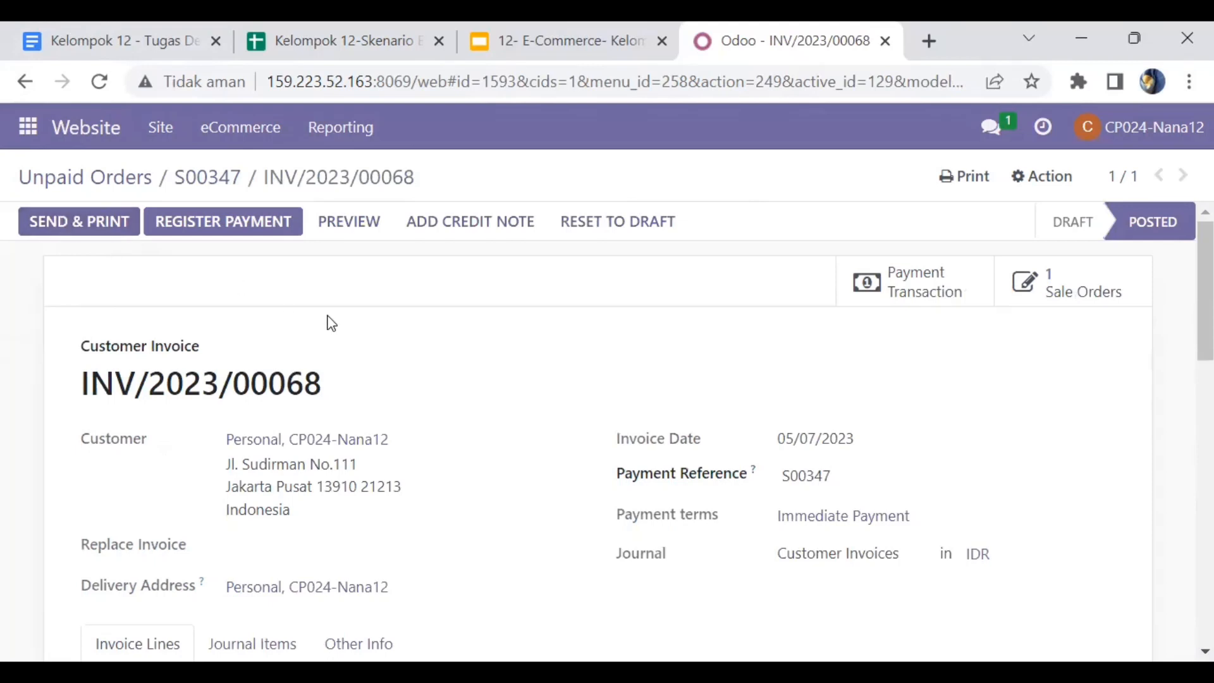
left_click(269, 227)
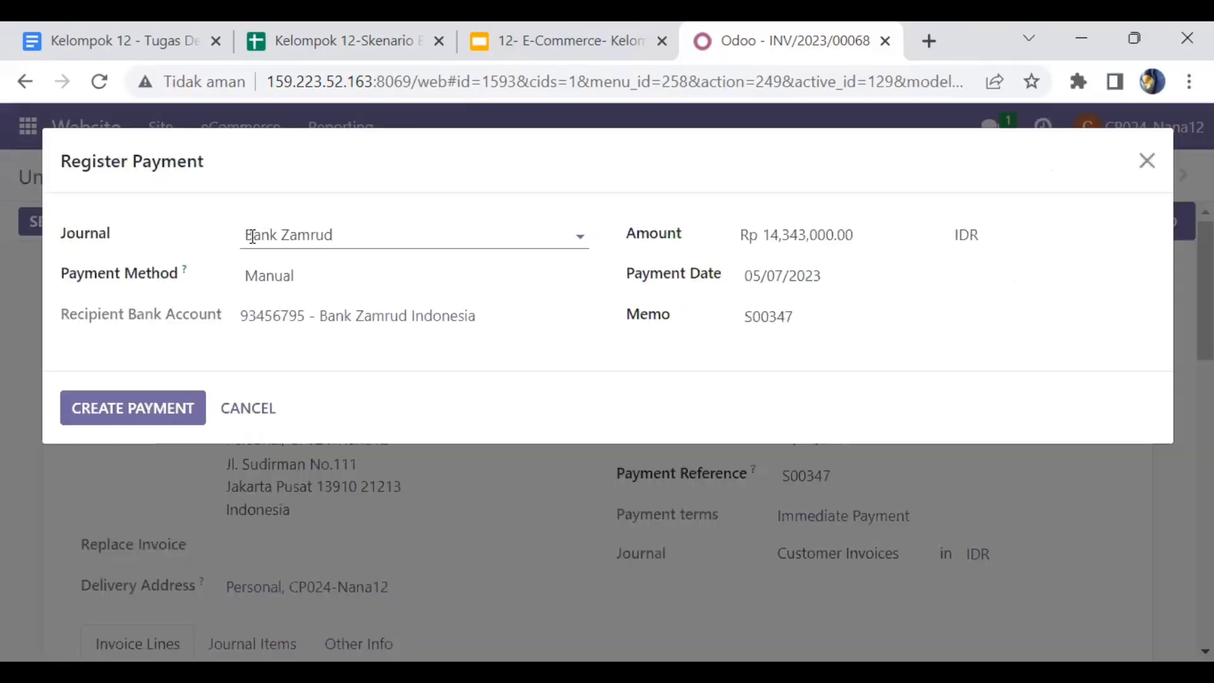
left_click(136, 410)
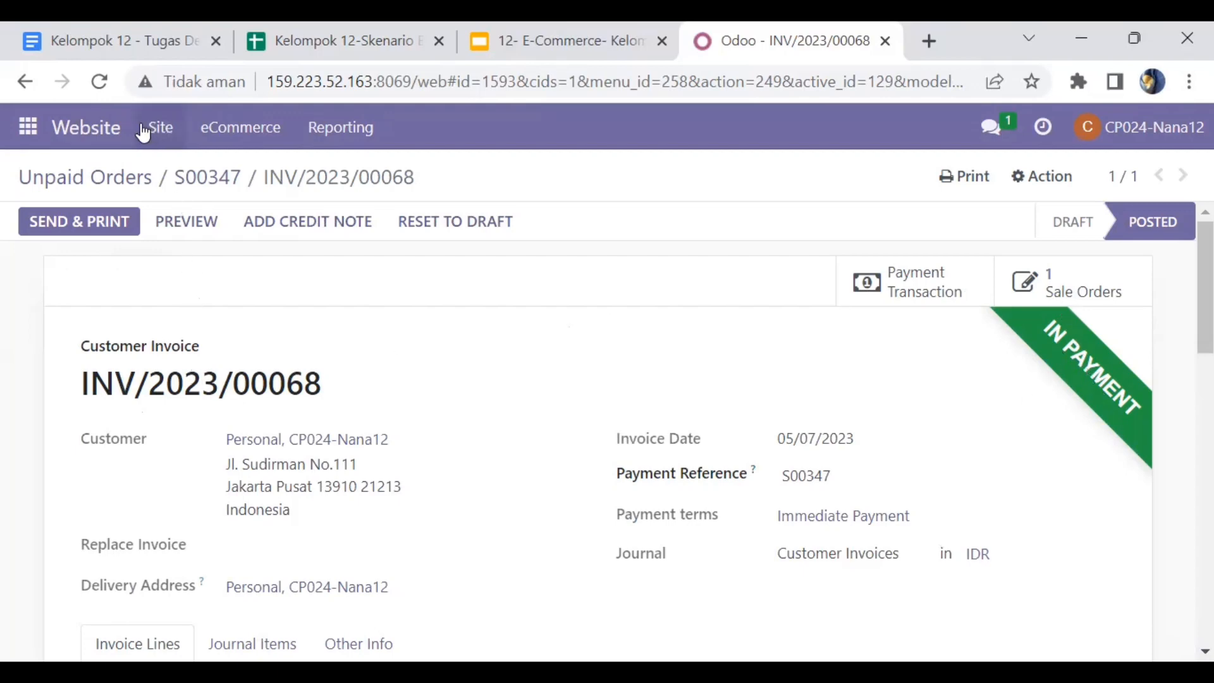
- Go from the website front page to the customer's My Account portal
left_click(101, 137)
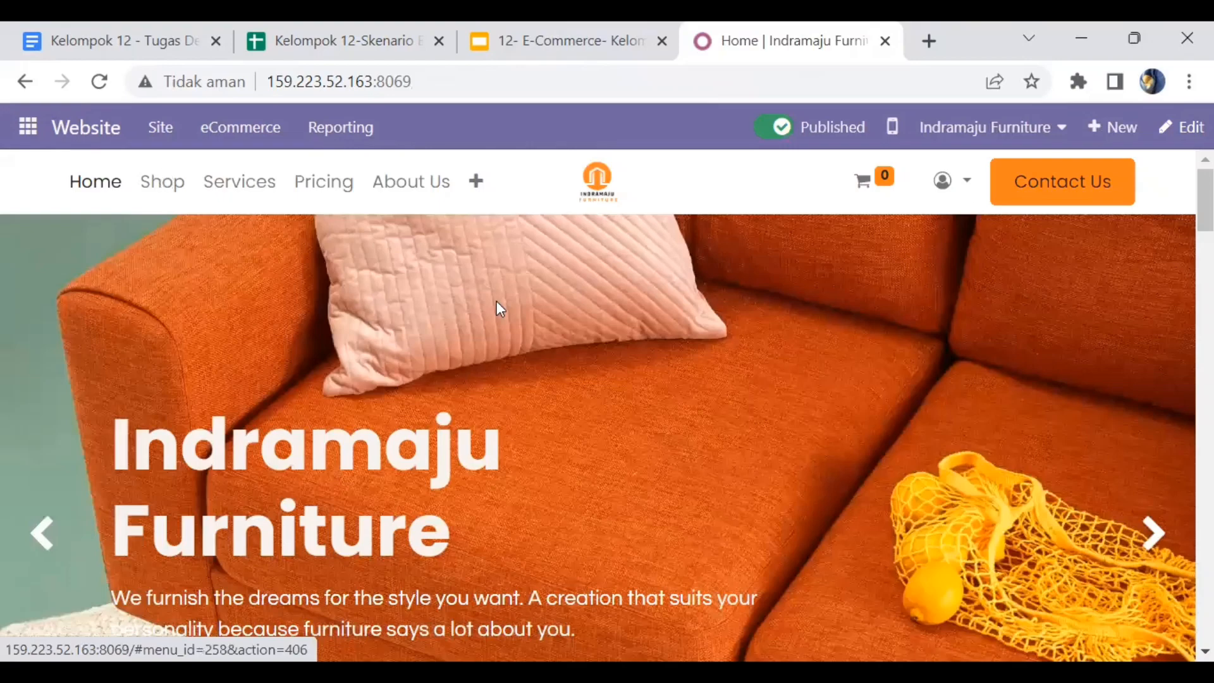
left_click(968, 182)
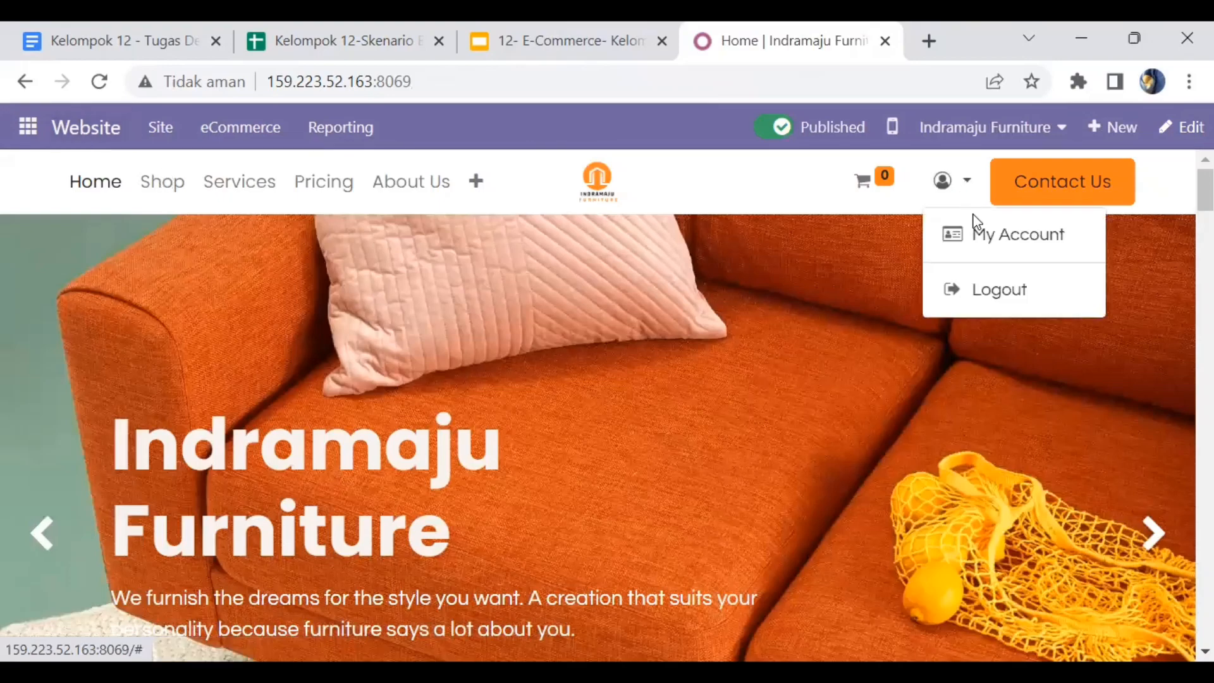
left_click(978, 238)
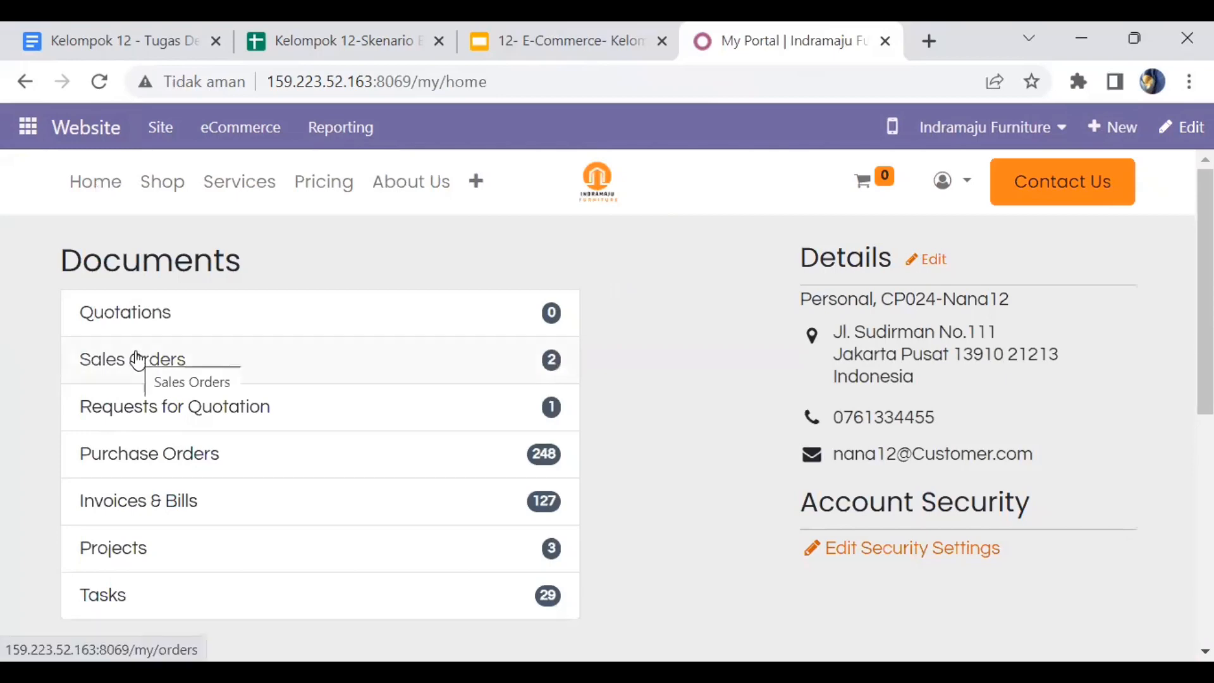
- Open S00347 under Sales Orders and scroll to its Paid invoice and Shipped delivery
left_click(138, 360)
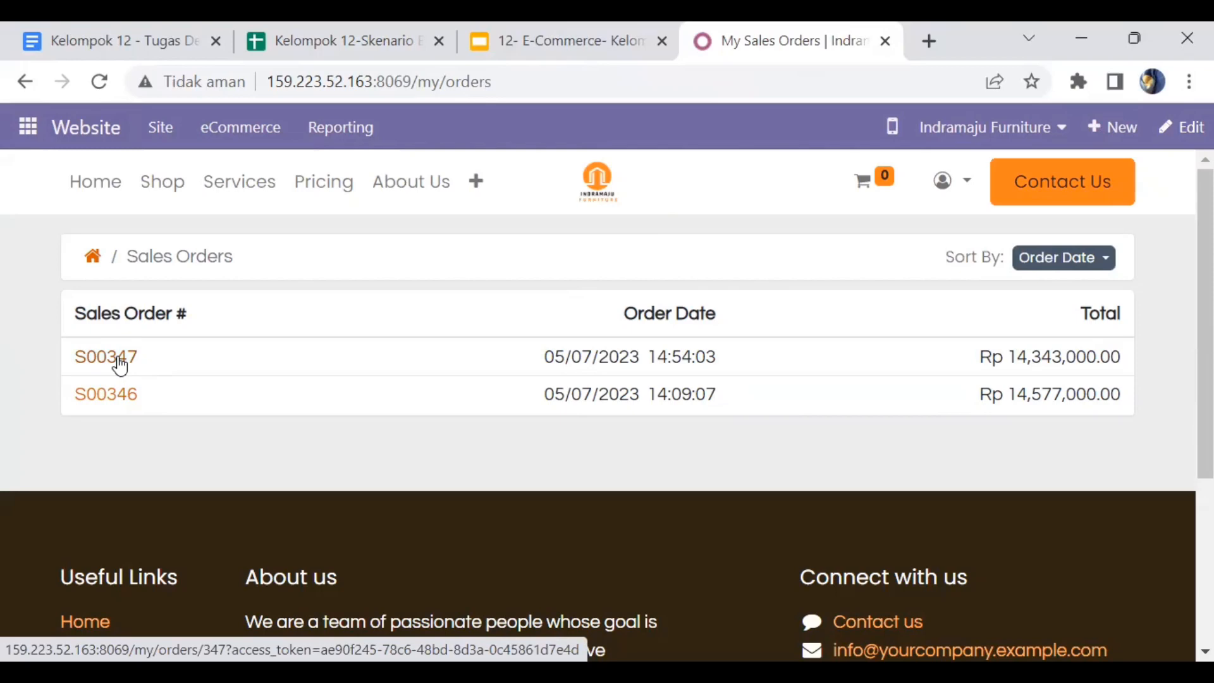
left_click(119, 361)
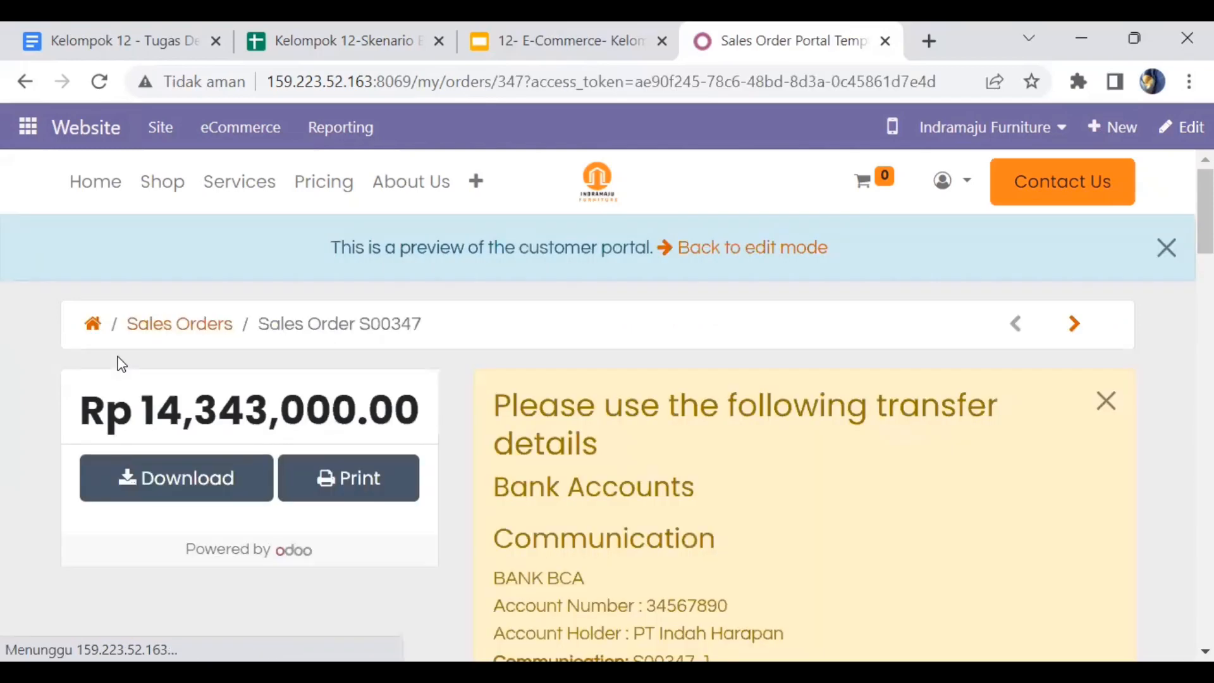
scroll(465, 508, "down", 5)
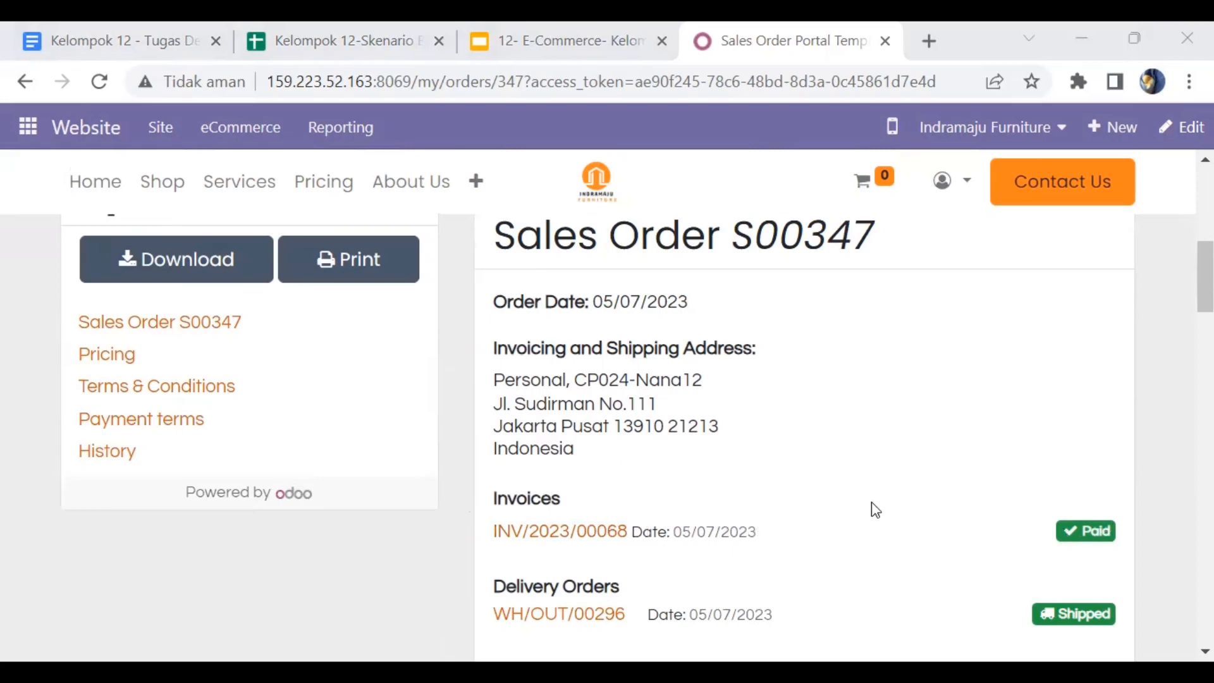
scroll(875, 510, "down", 1)
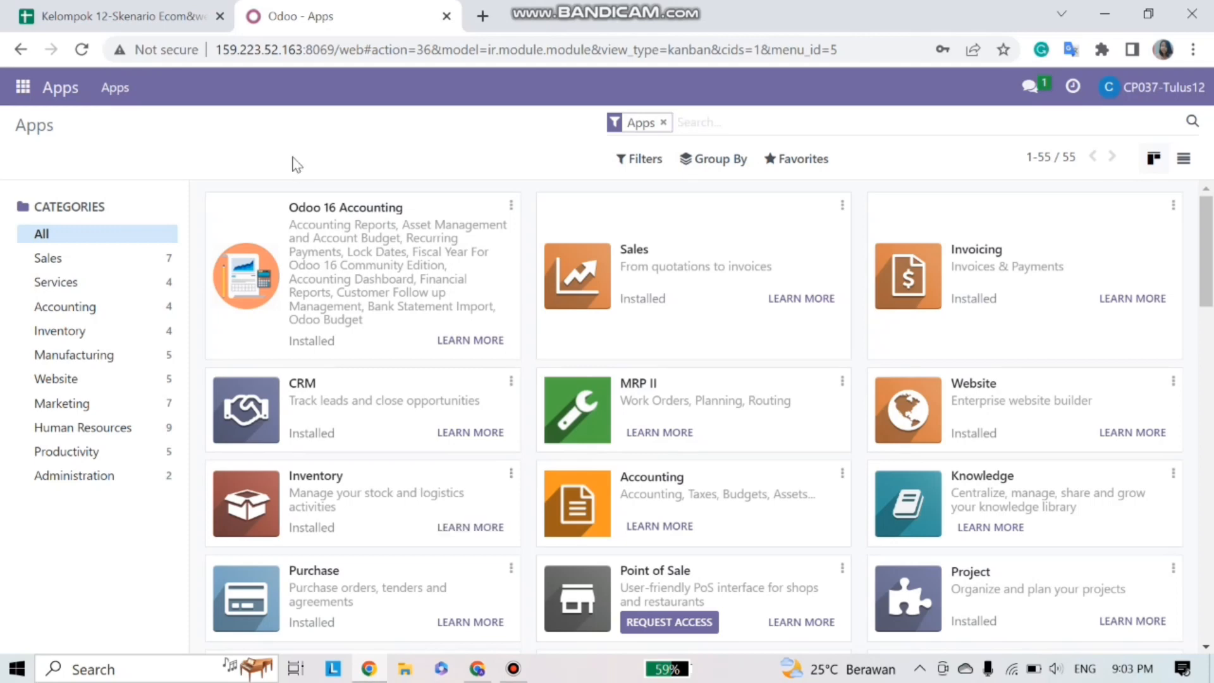
- Open the Website app's Reporting > Analytics dashboard
left_click(23, 88)
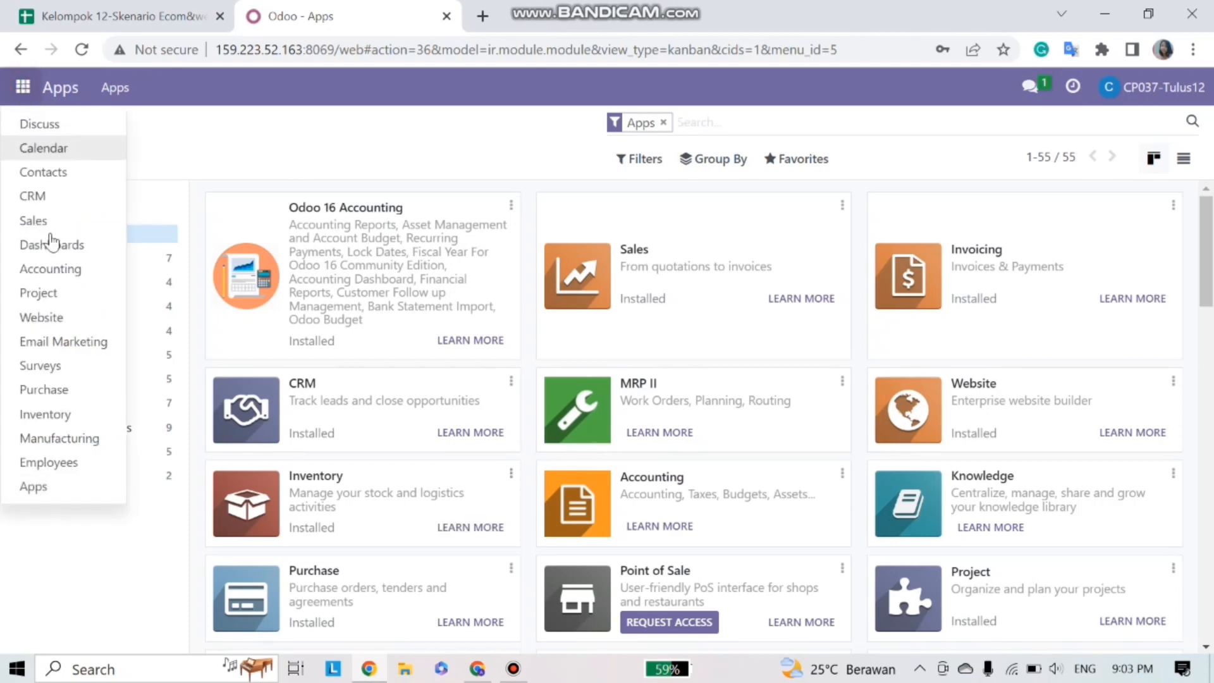
left_click(54, 317)
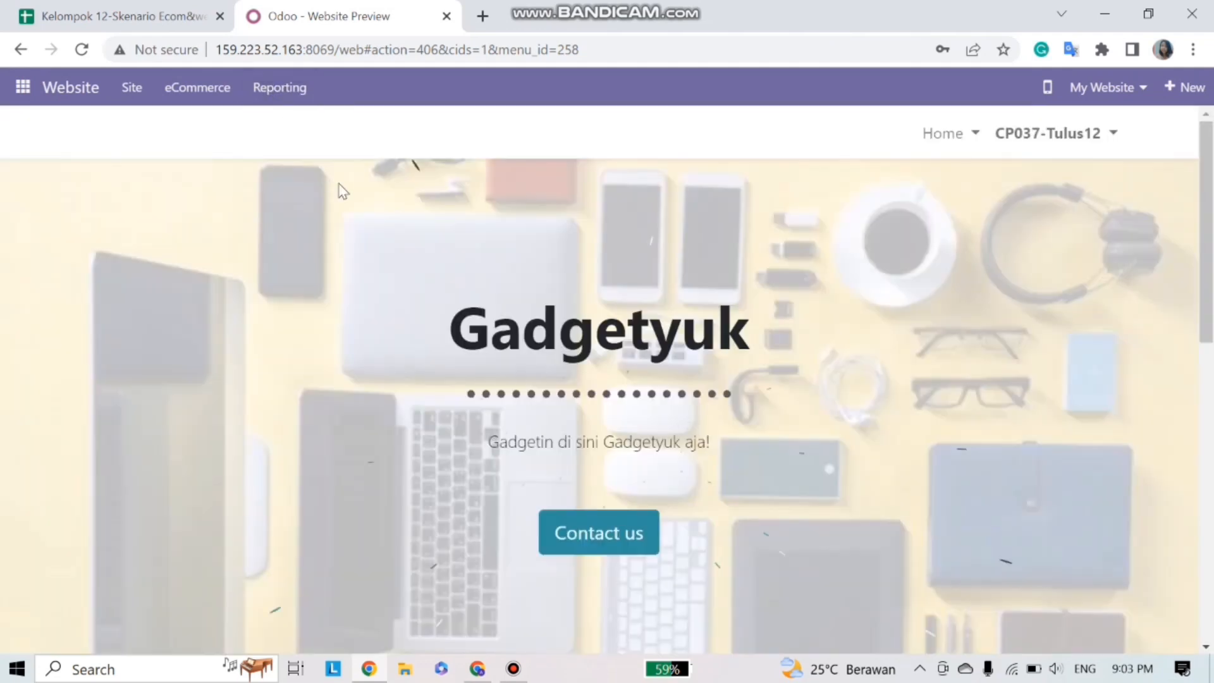
left_click(280, 97)
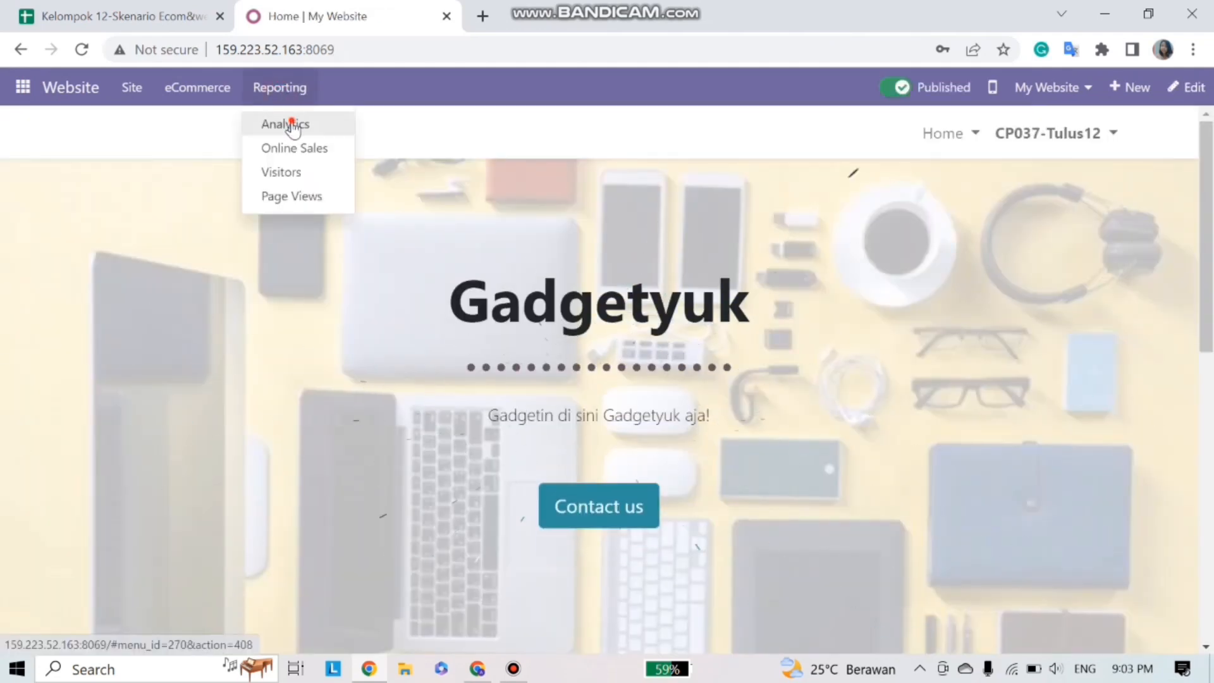
left_click(290, 121)
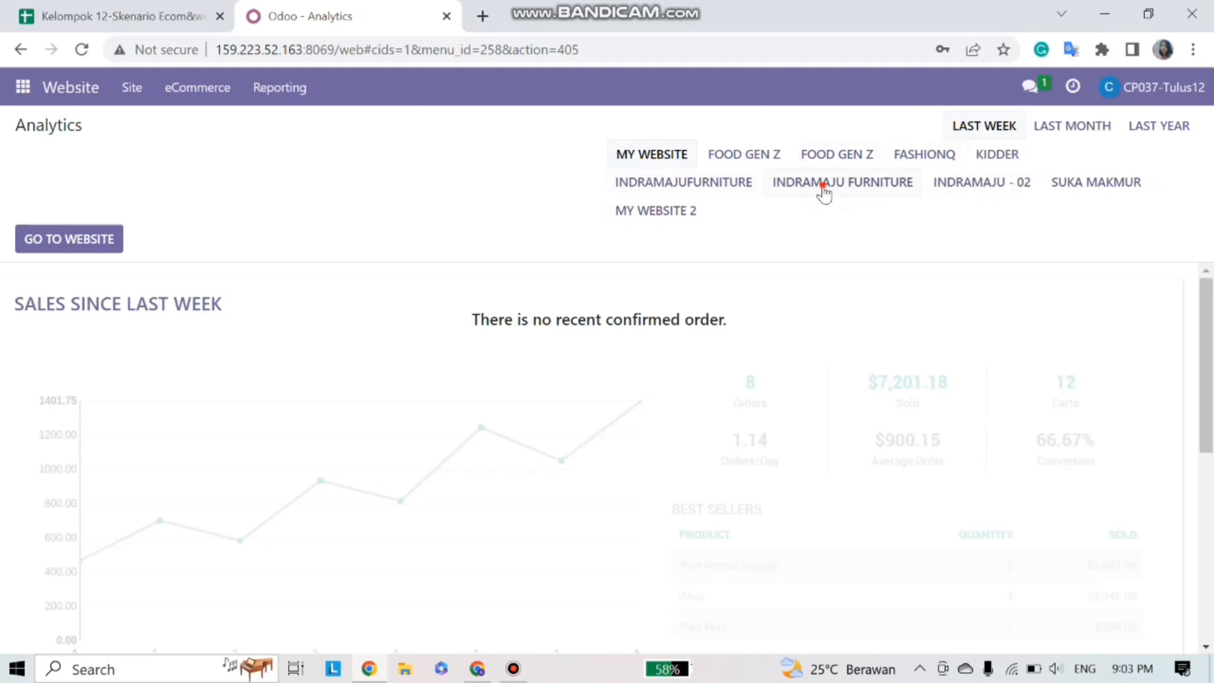
- Filter analytics to the INDRAMAJU FURNITURE website and review its 2 orders and best-selling products
left_click(824, 189)
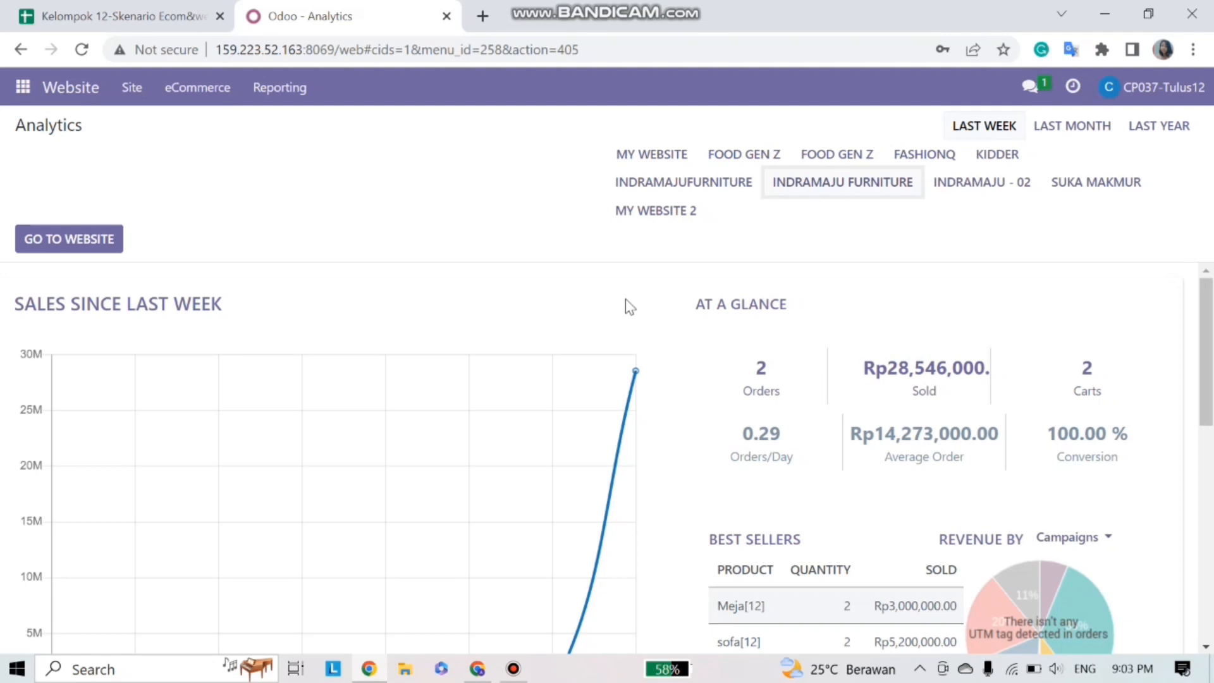
scroll(663, 308, "down", 2)
scroll(663, 308, "down", 1)
mouse_move(559, 504)
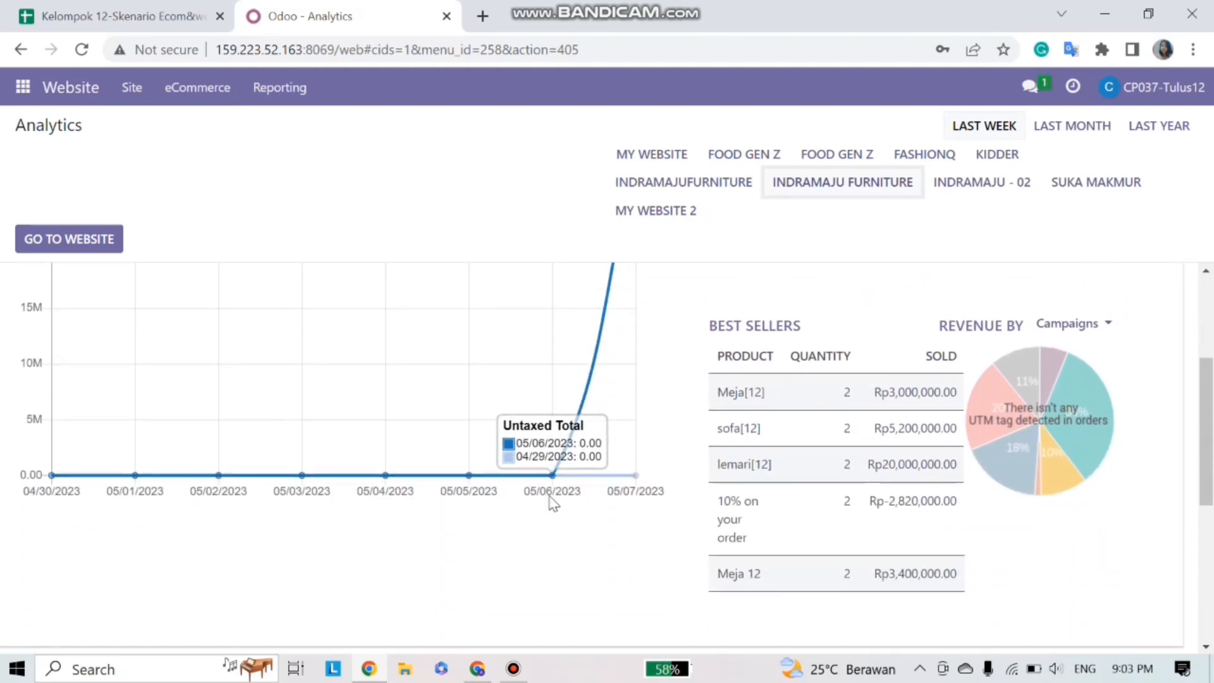
scroll(607, 379, "up", 3)
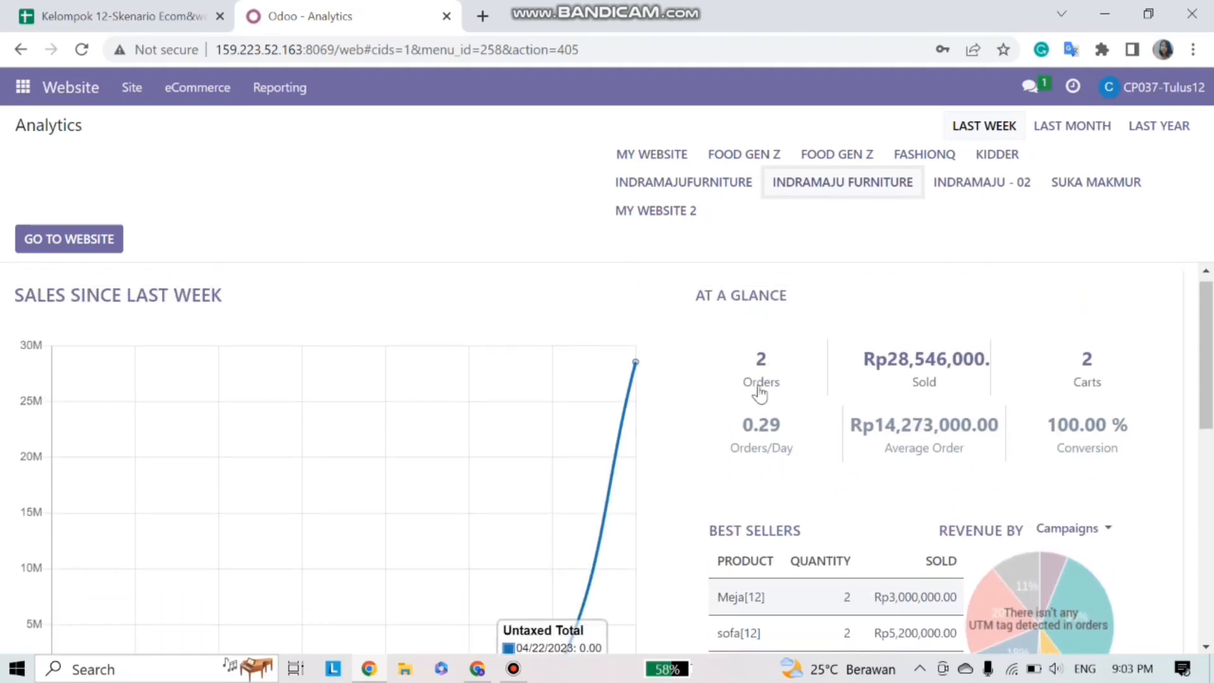
scroll(787, 415, "down", 2)
scroll(784, 414, "down", 1)
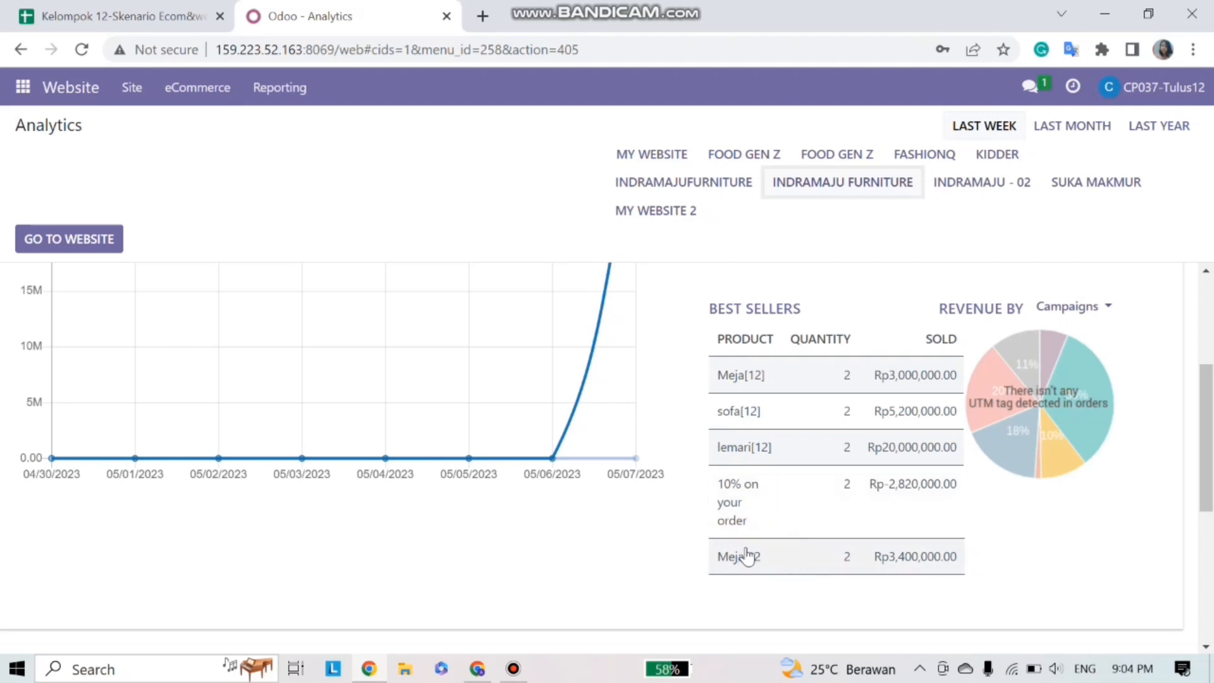
scroll(867, 490, "up", 3)
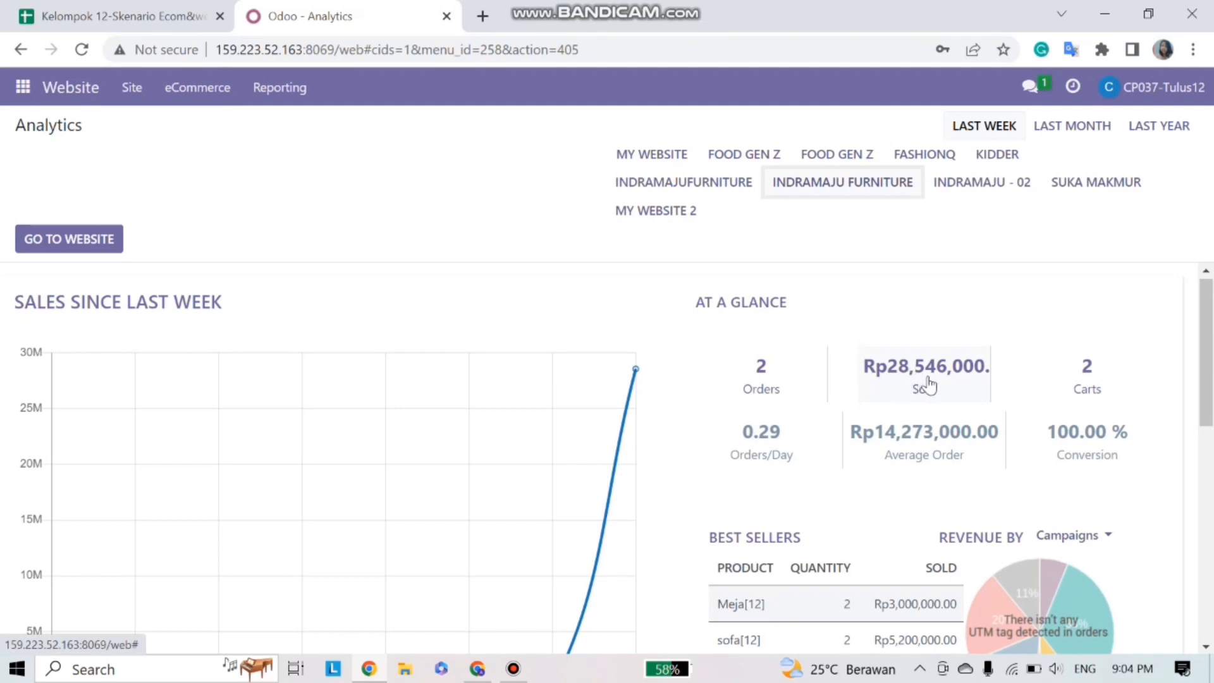
scroll(900, 421, "down", 1)
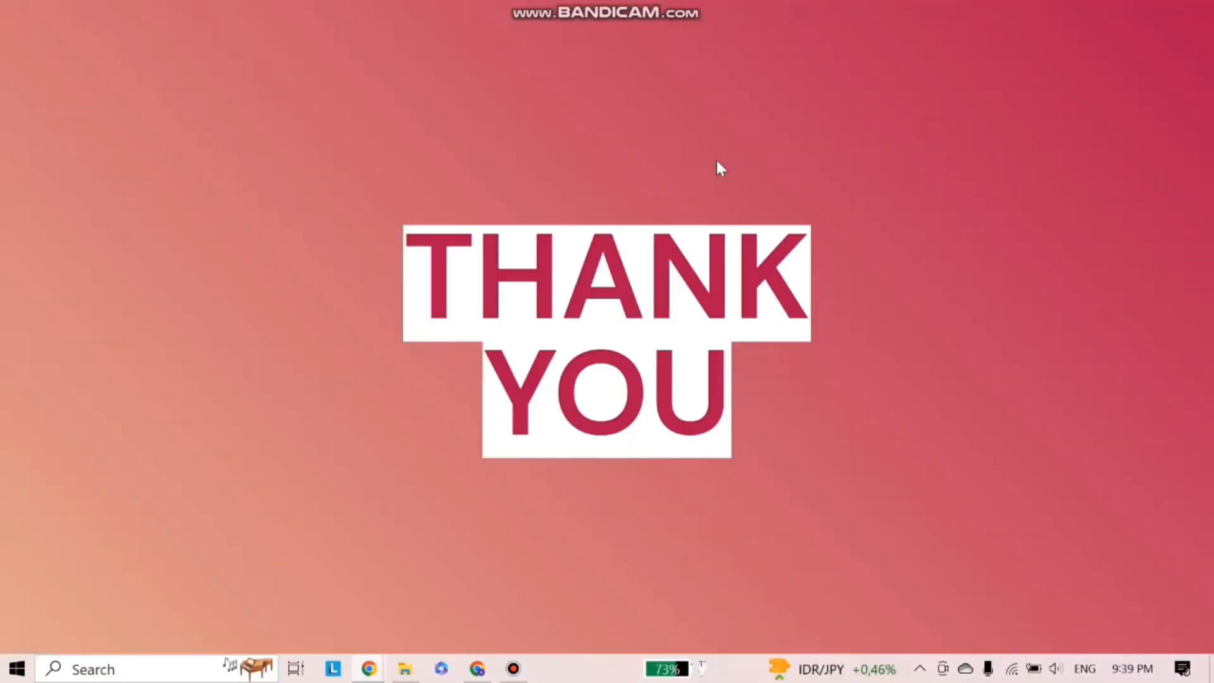